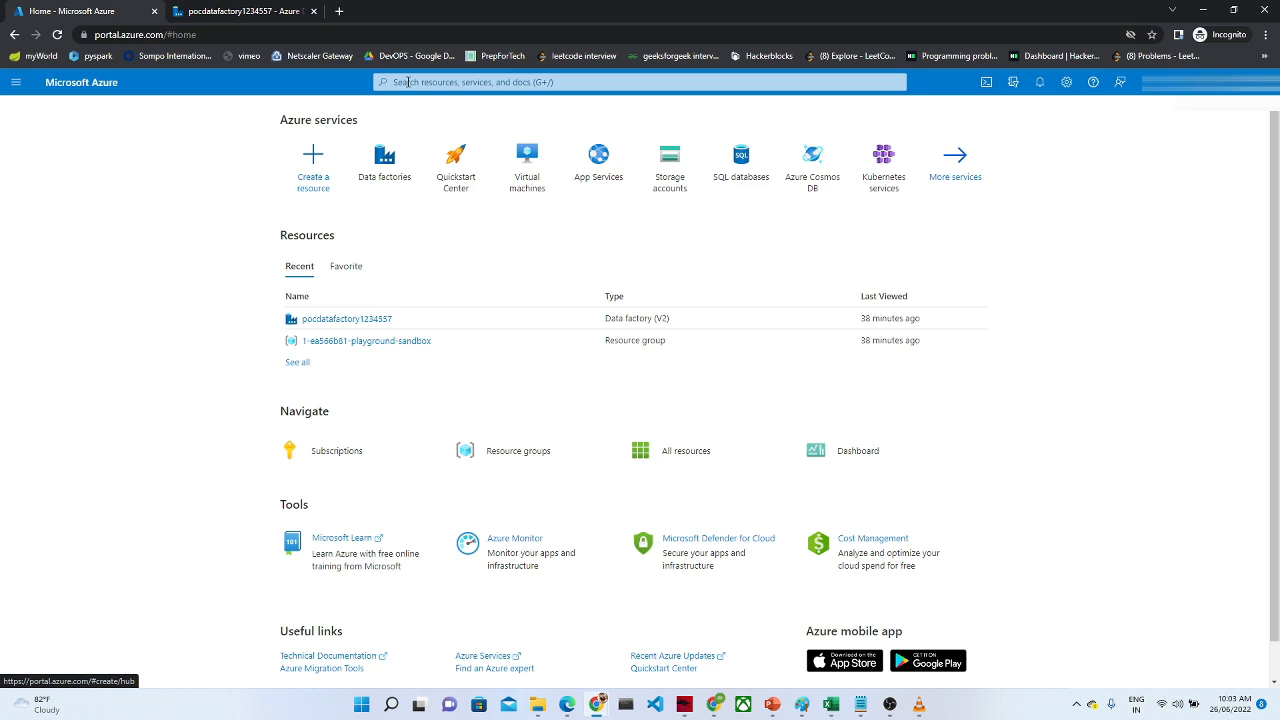
Step: Search the portal for "storage account" and open the Storage accounts service to start a new storage account
click(408, 82)
text(sto)
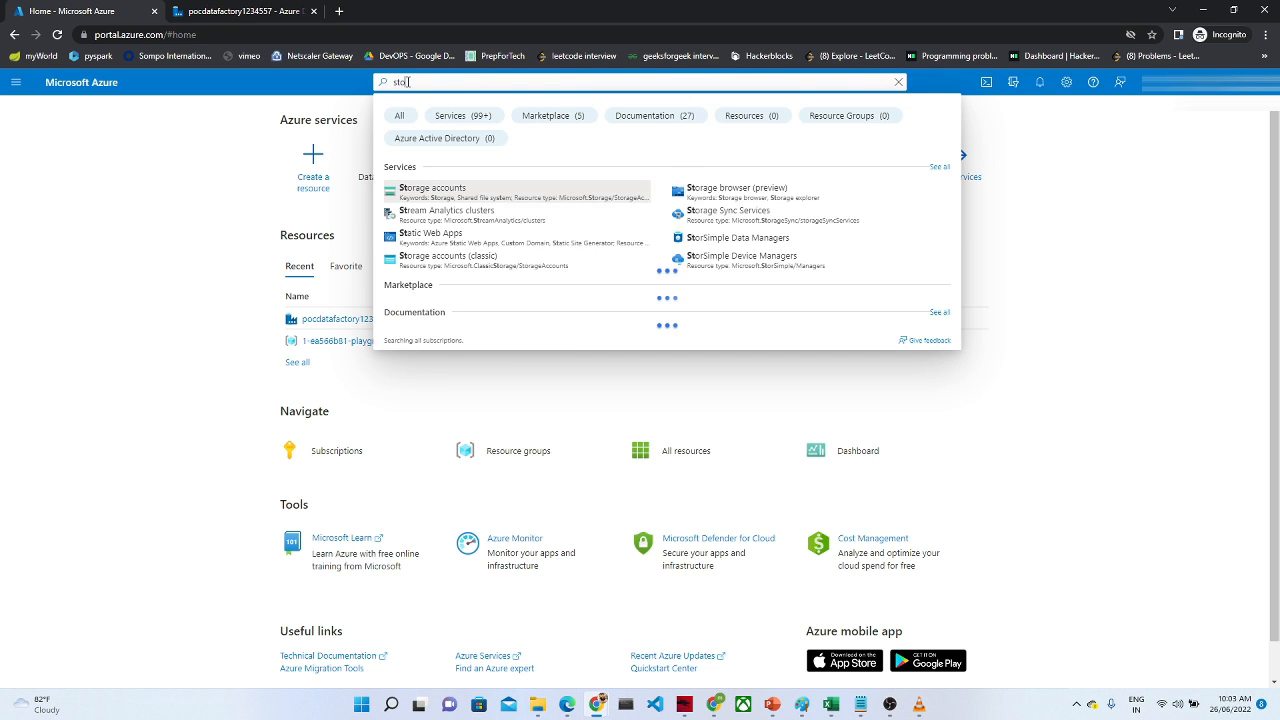
text(rage)
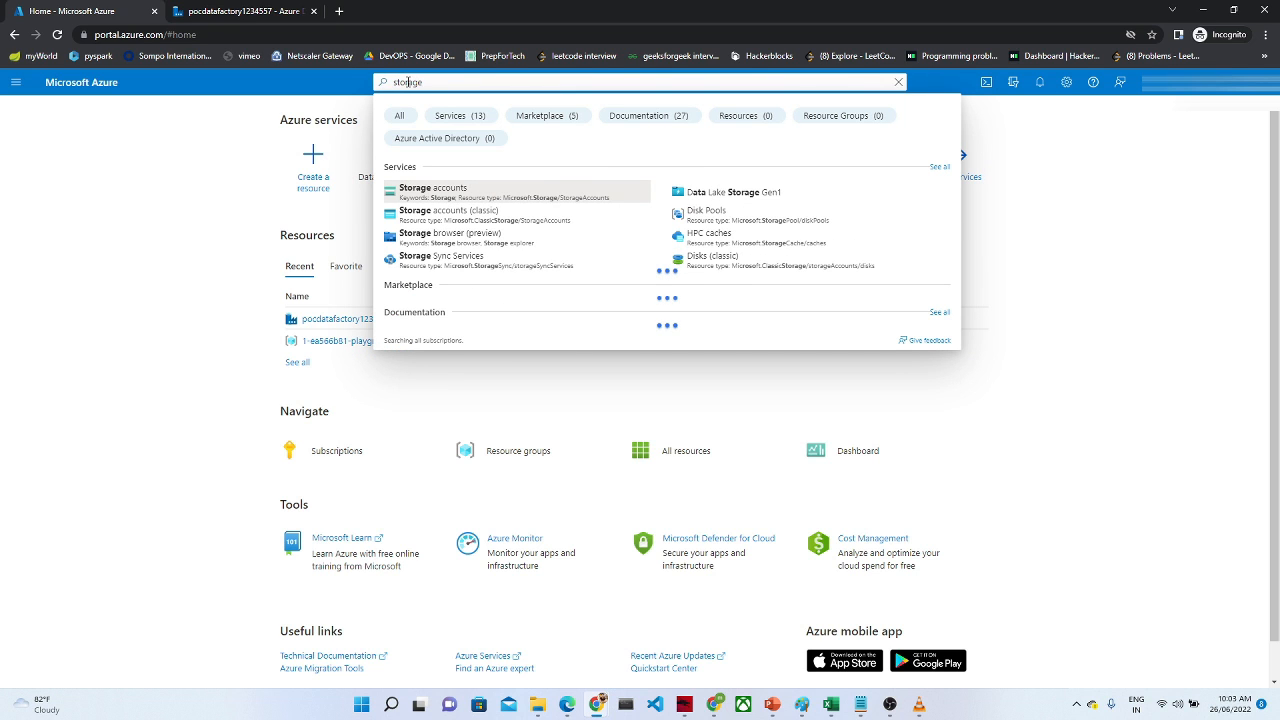
text( accou)
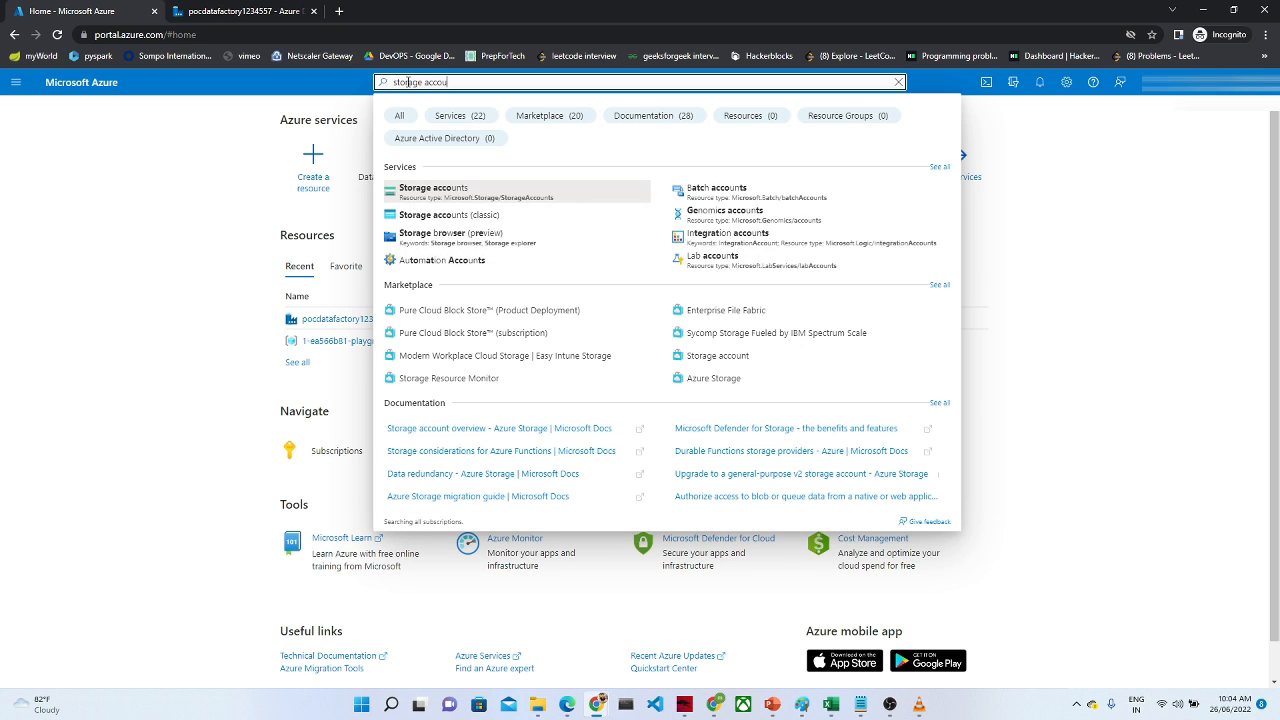
text(nt)
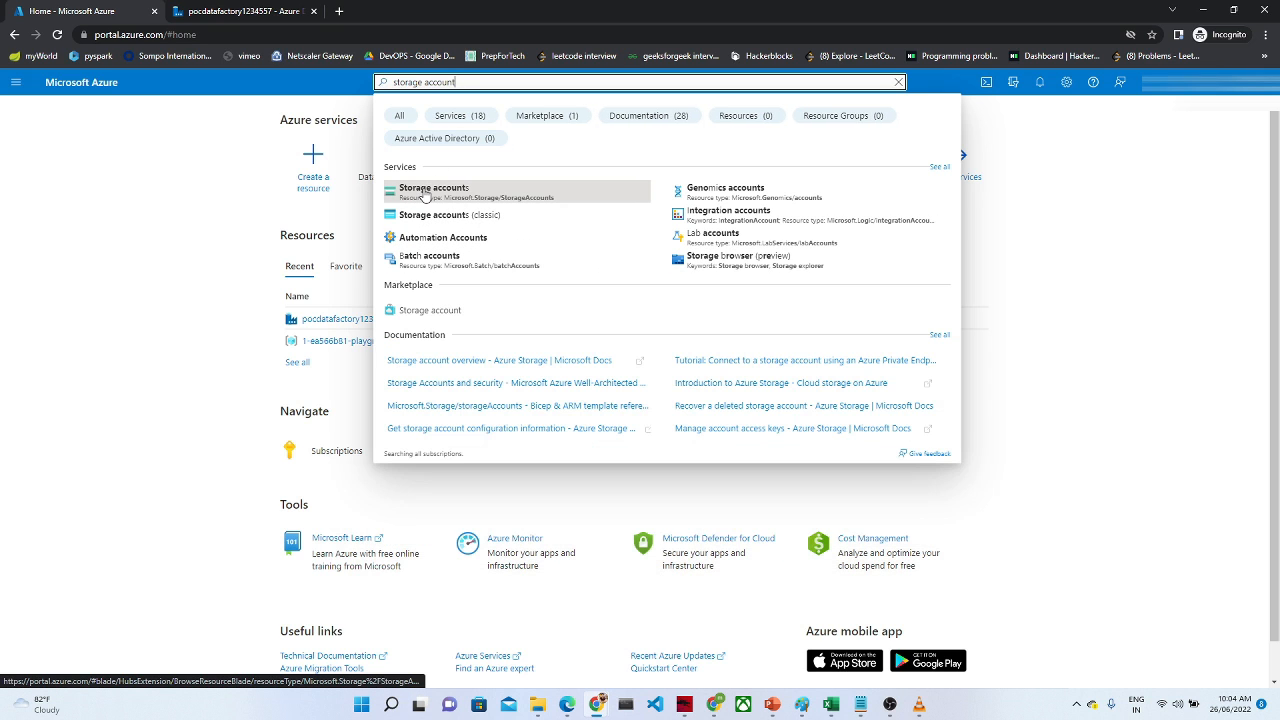
click(425, 193)
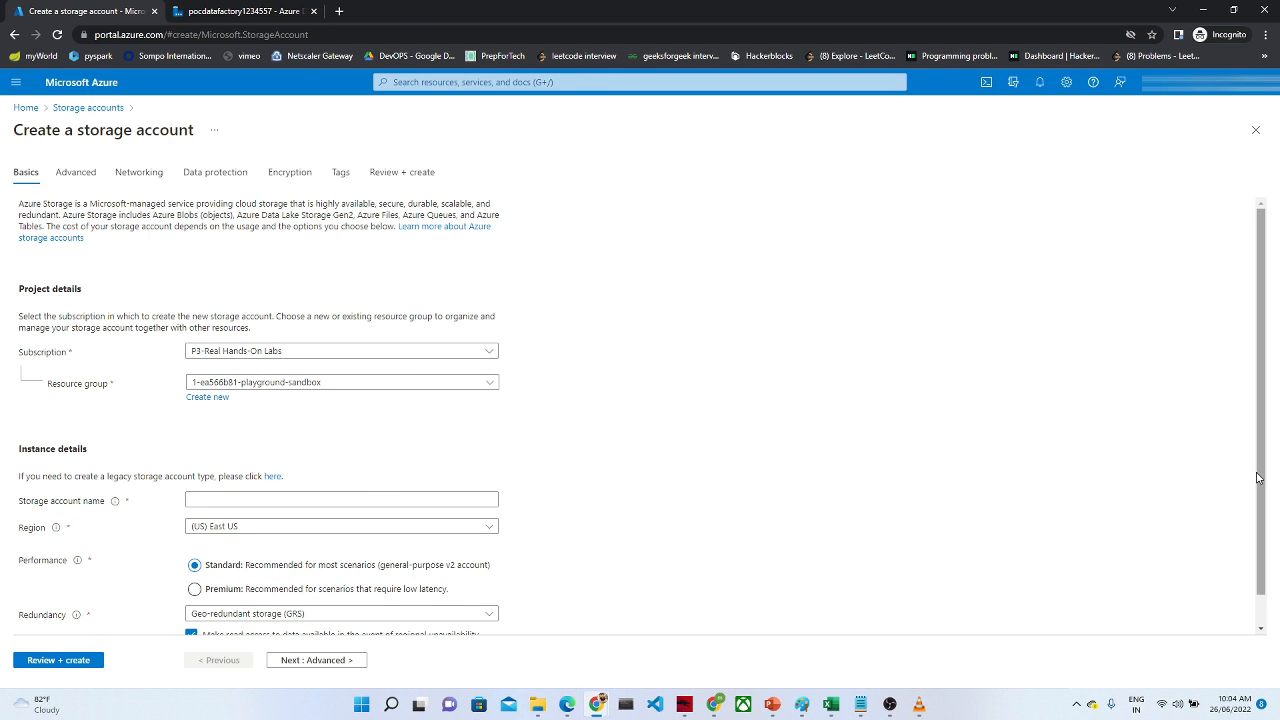
Step: Name the new storage account pocdatastorageanalysis in the instance details
scroll(1258, 478, down, 1)
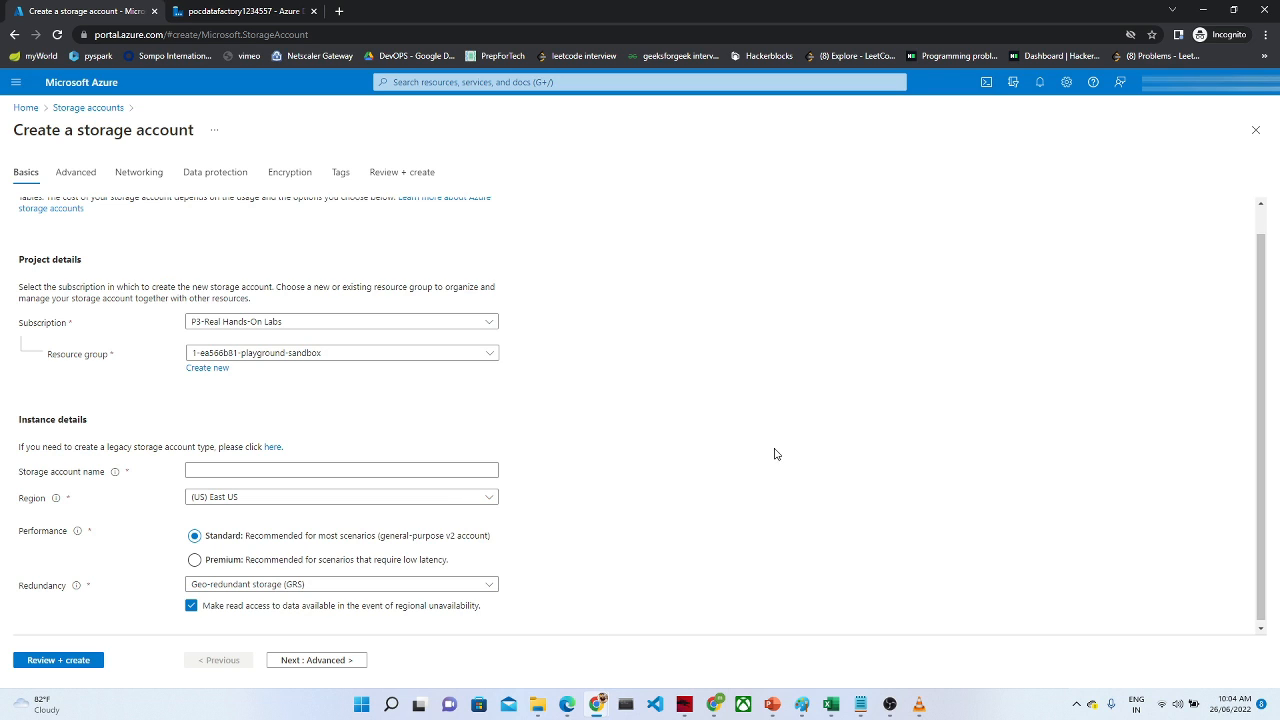
drag(1262, 414, 1263, 453)
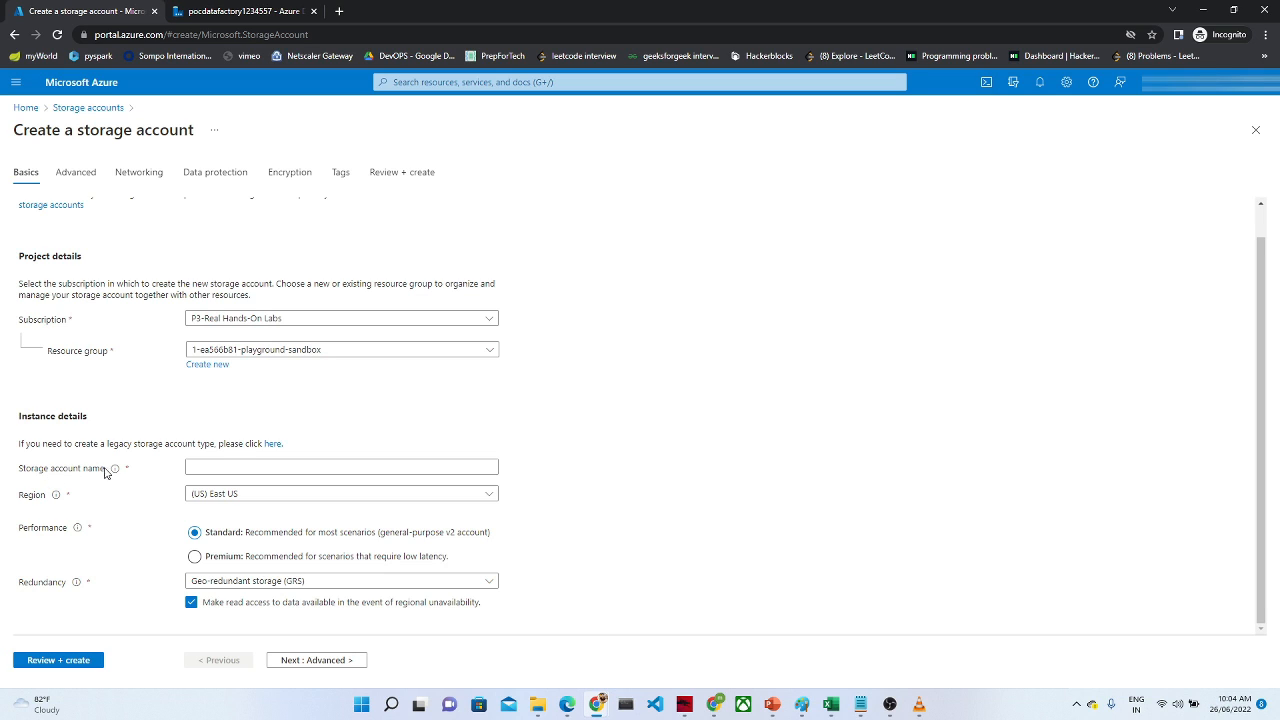
click(211, 467)
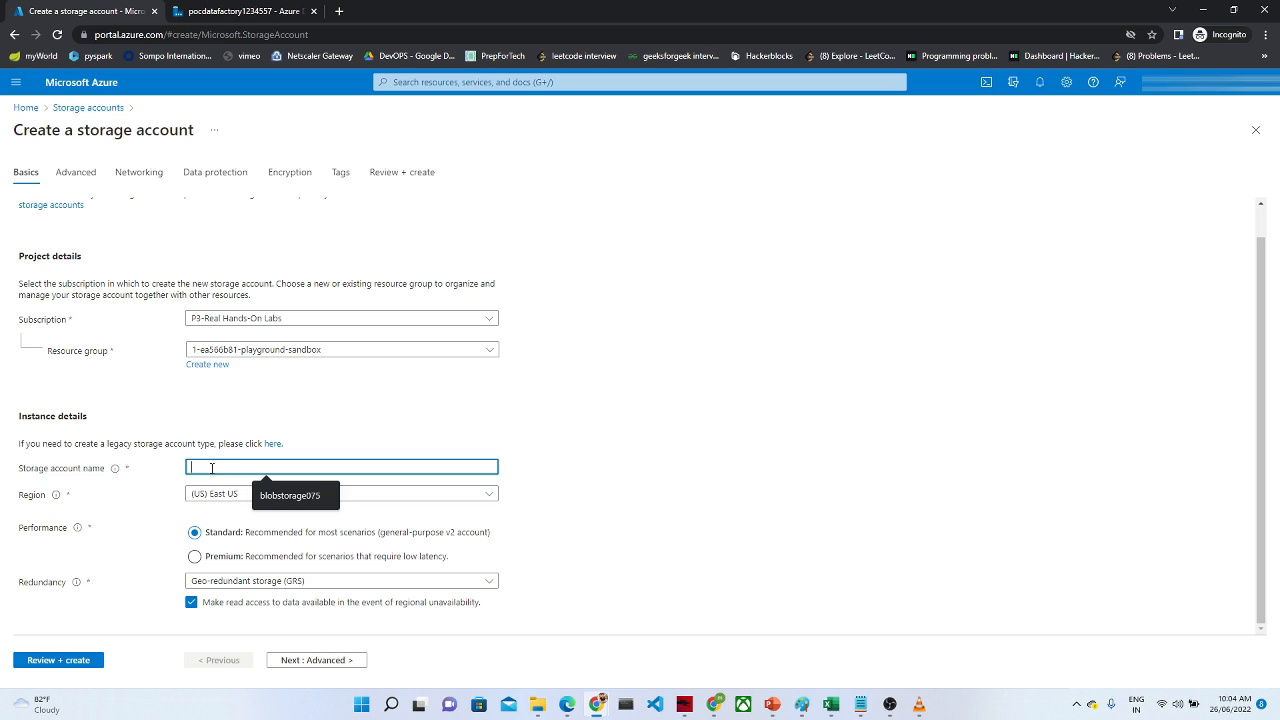
text(poc)
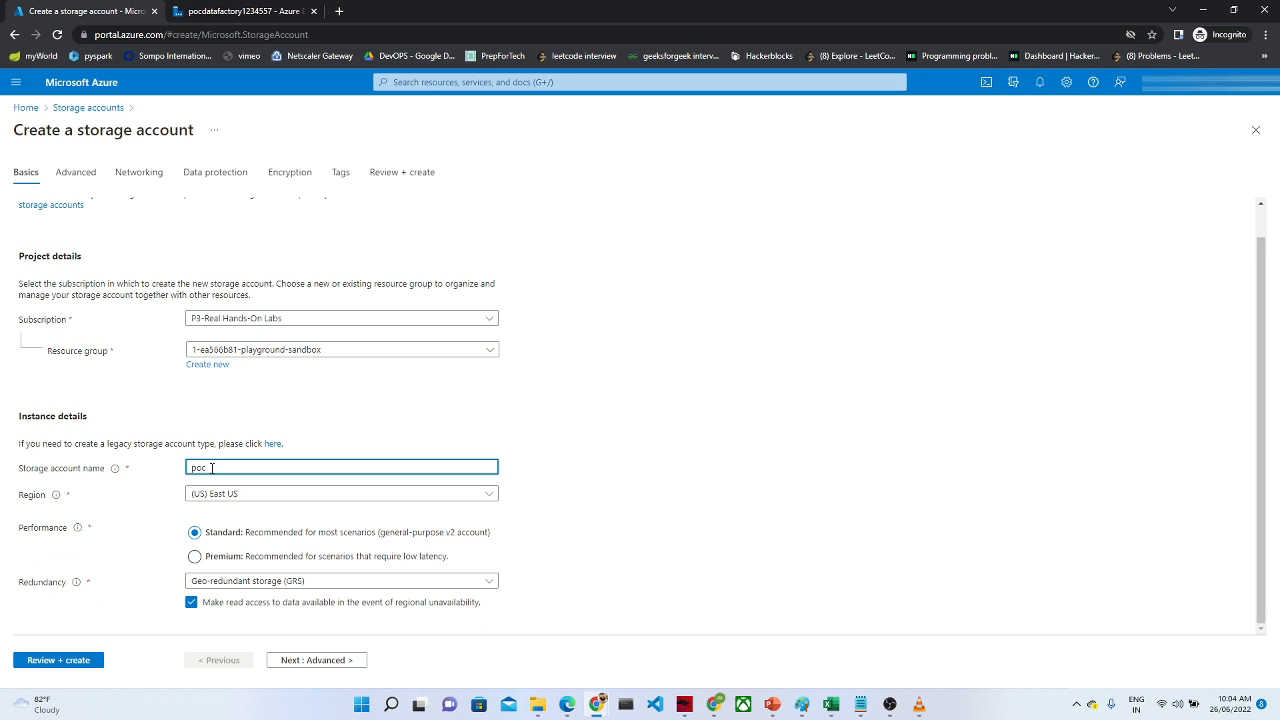
text(datastorageanalysis)
click(634, 477)
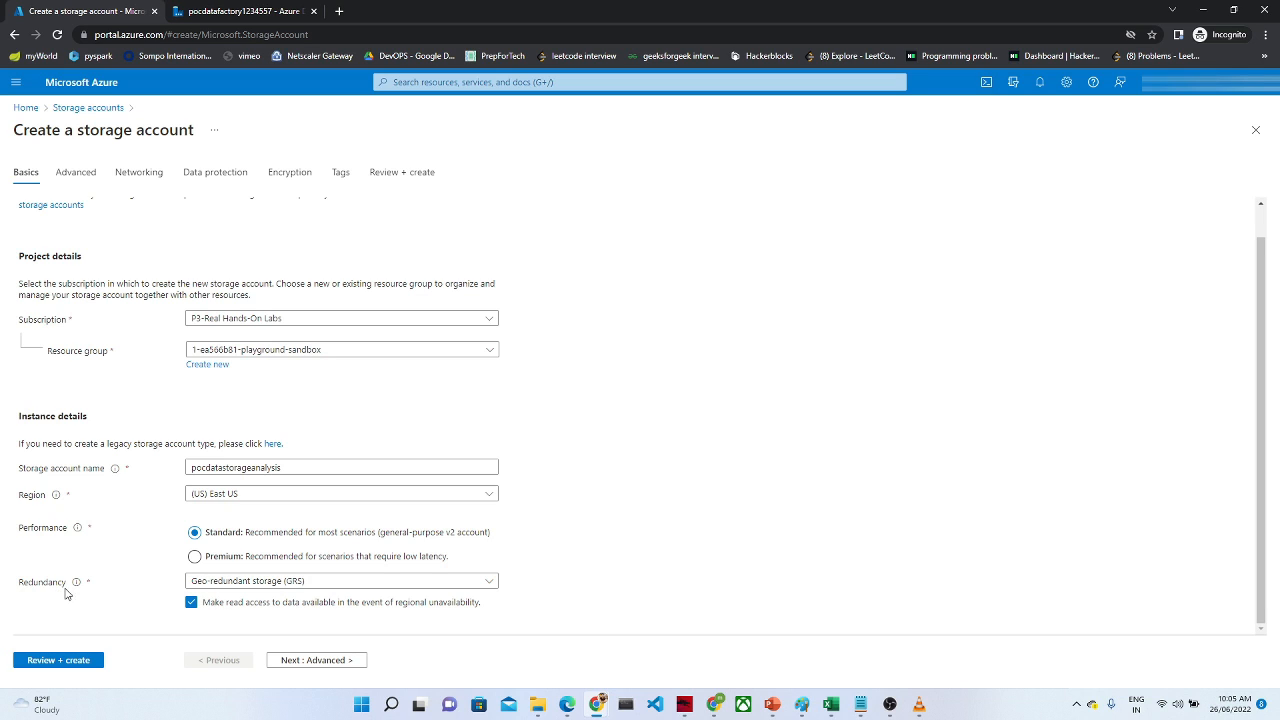
Step: Keep the default basics, advanced, networking, data protection and encryption settings and proceed to the storage account's tags
click(328, 663)
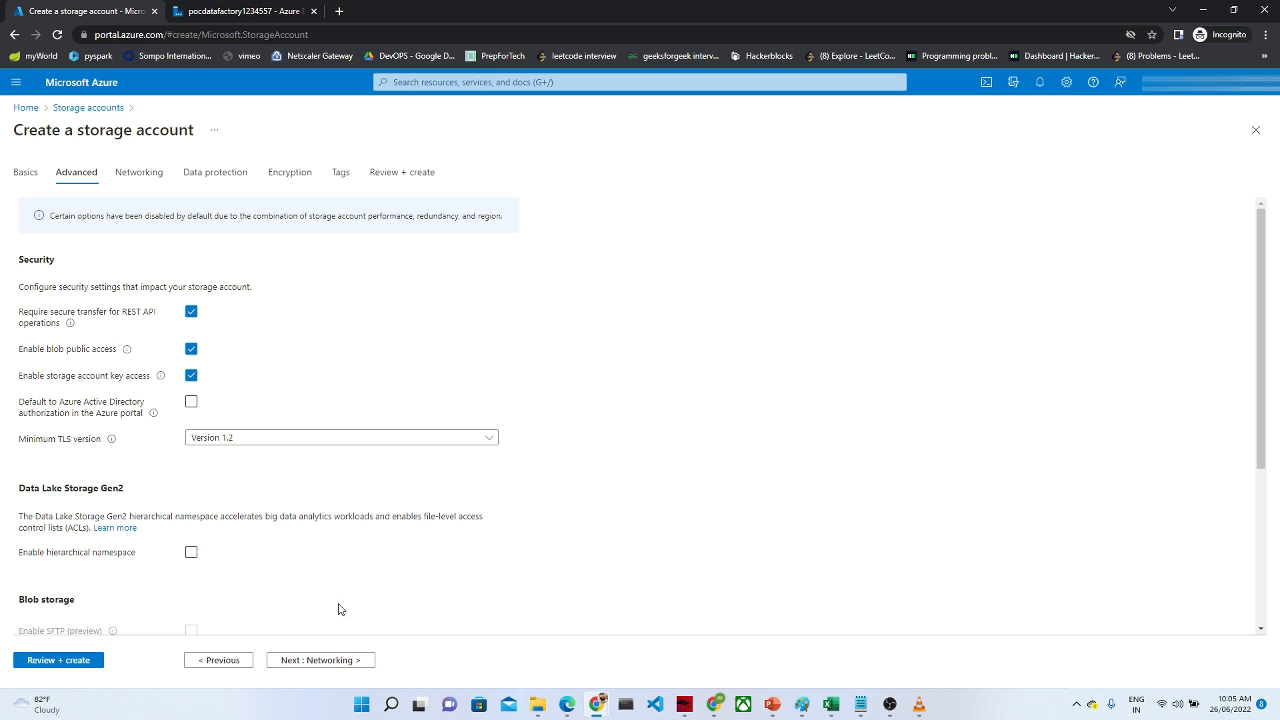
click(352, 660)
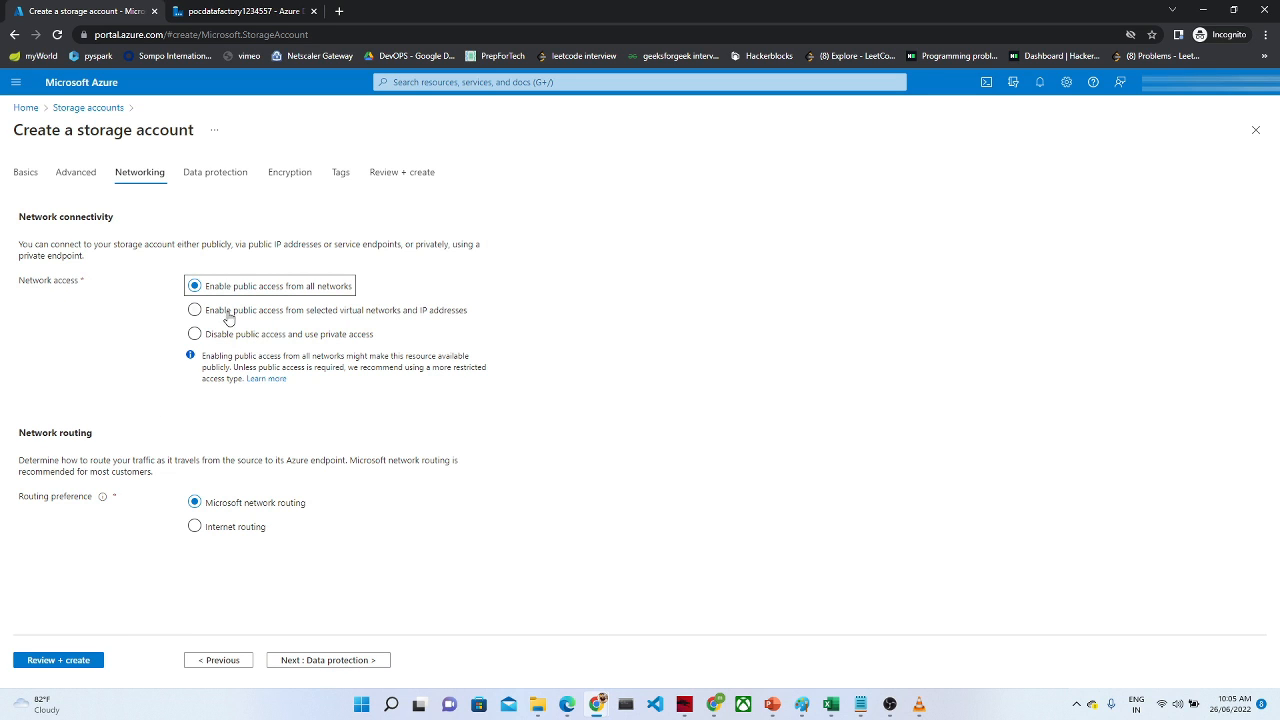
click(331, 662)
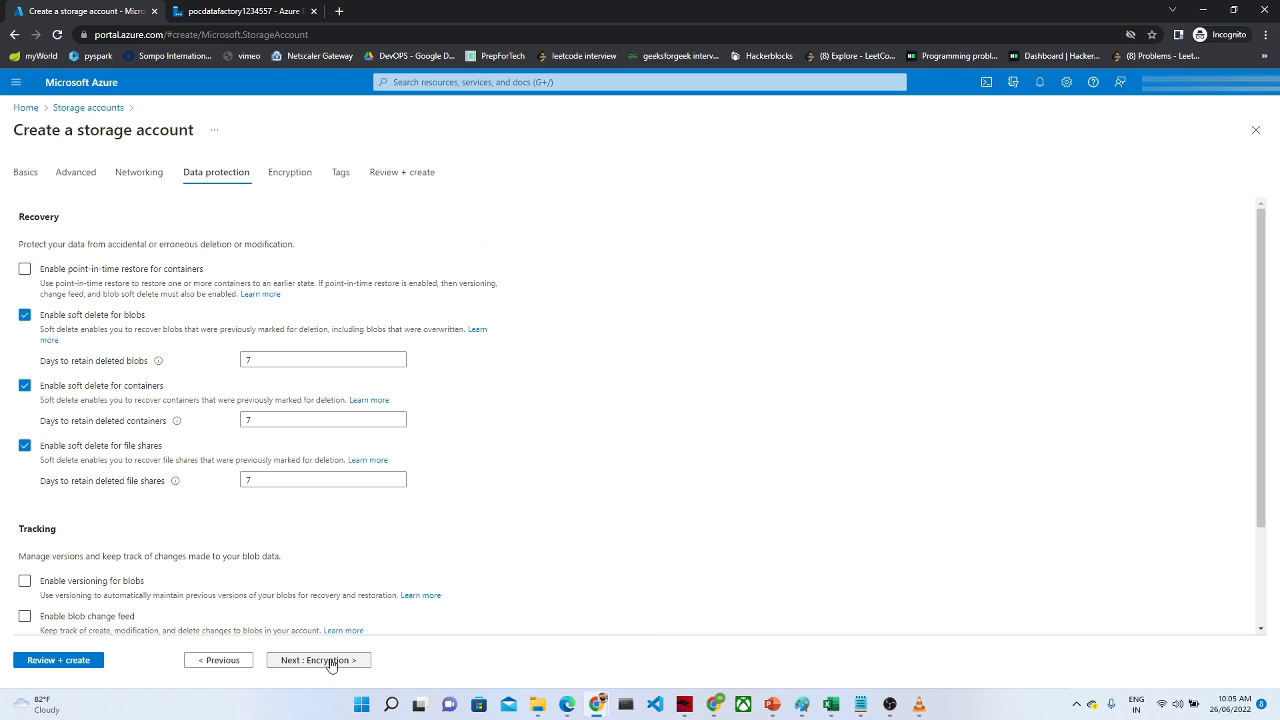
click(331, 662)
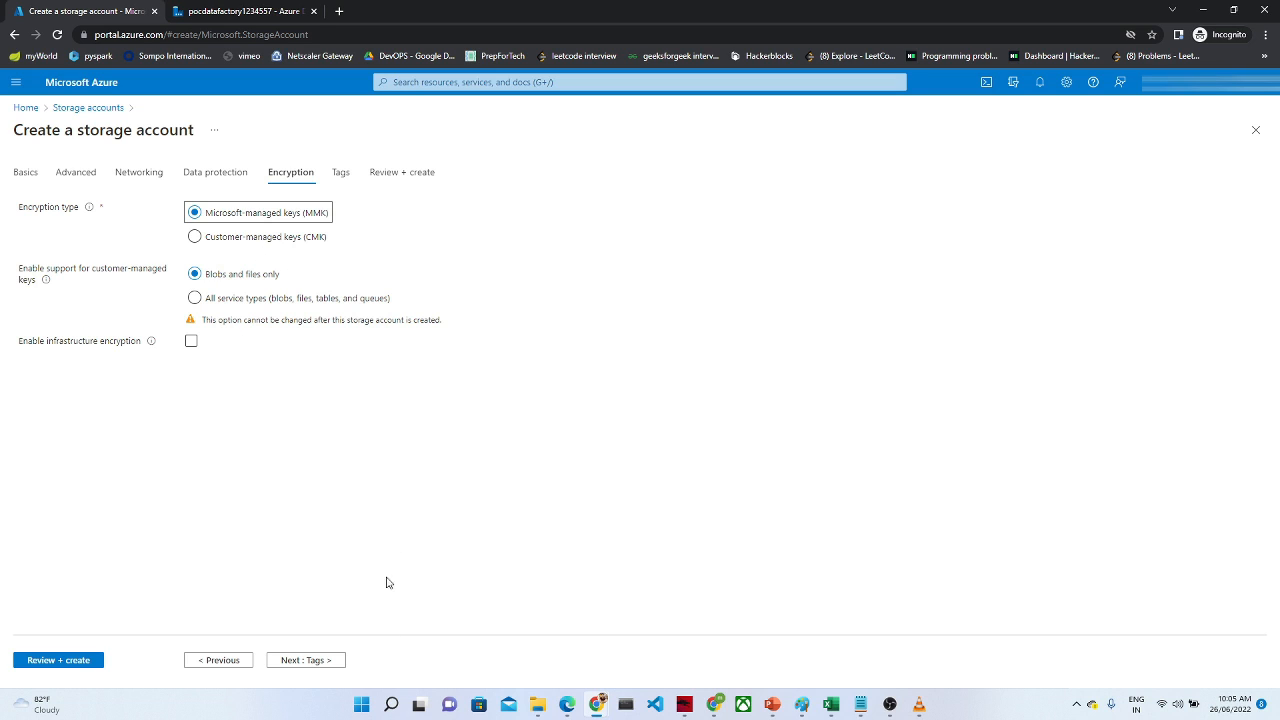
click(302, 664)
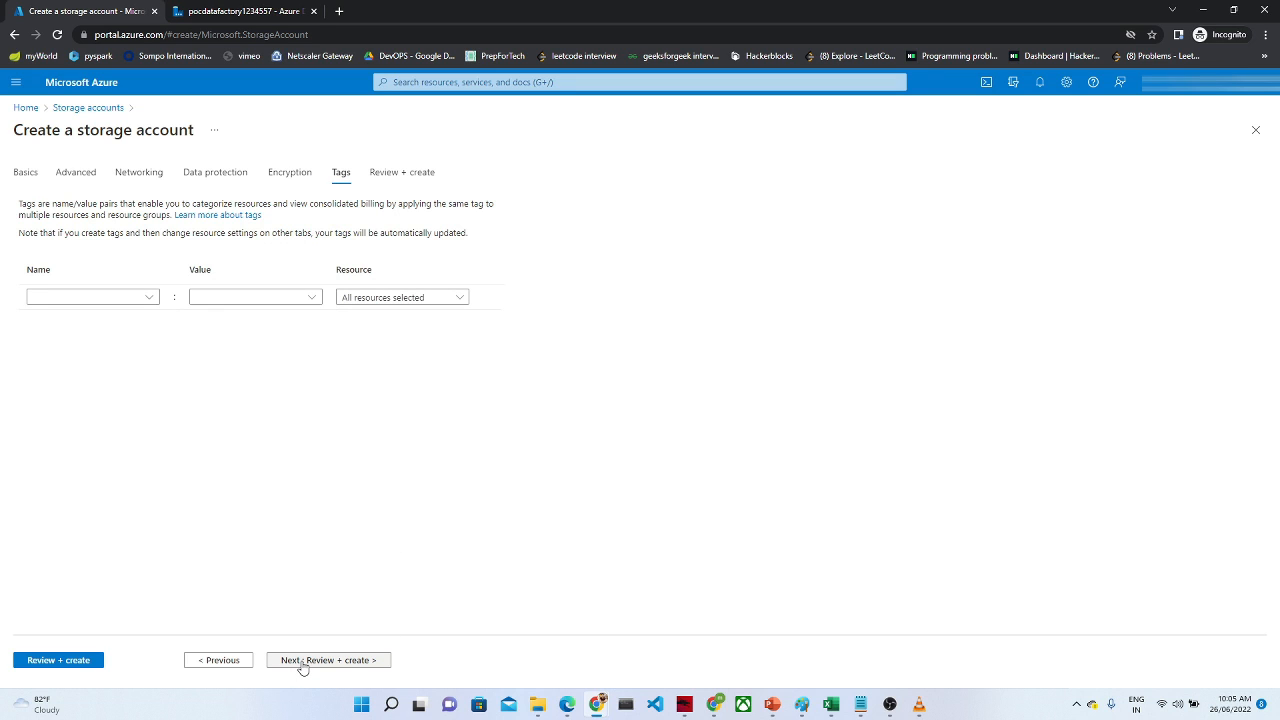
Step: Add a tag named pocsorage with the value pocstorage to the storage account
click(81, 301)
text(po)
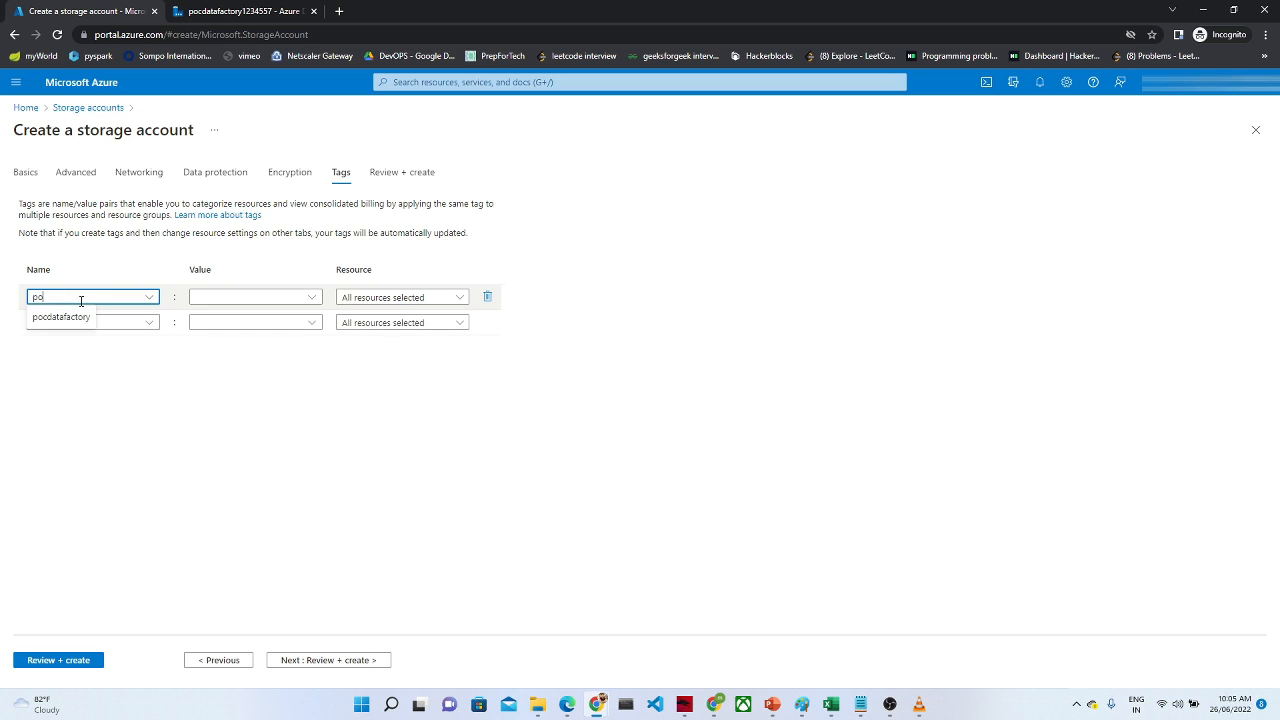
text(csorage)
click(222, 296)
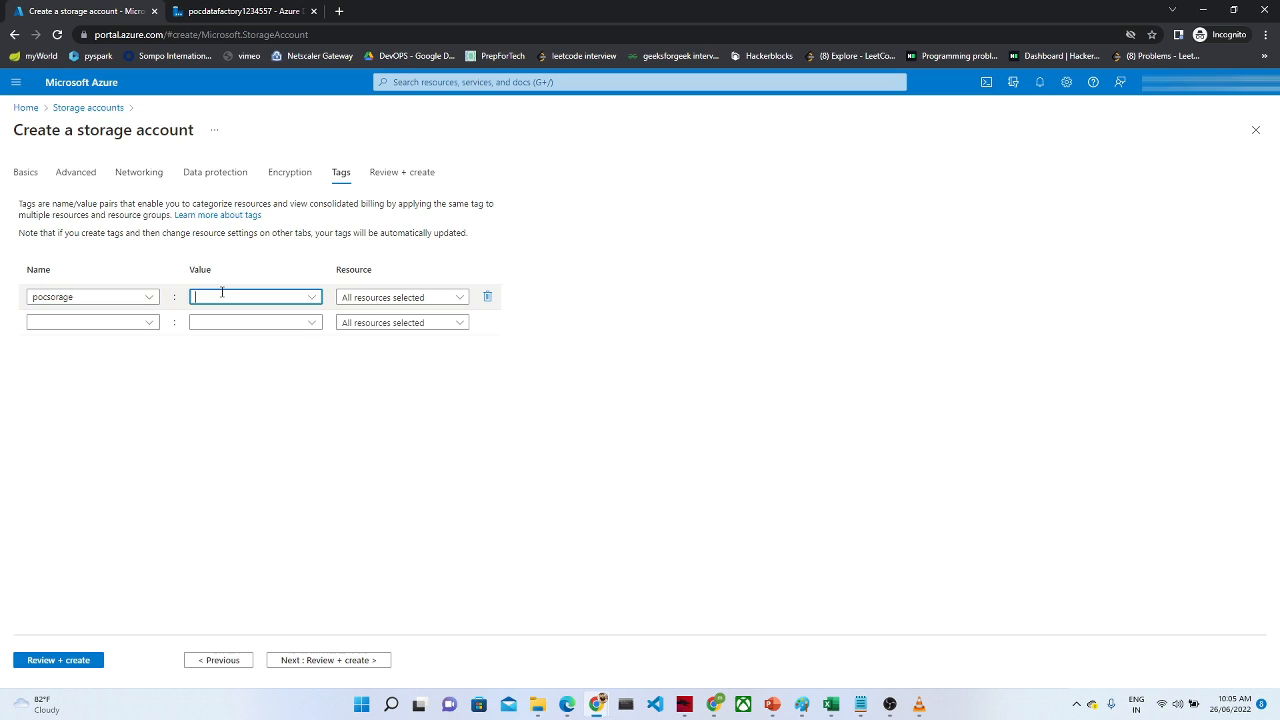
text(pocstorage)
click(383, 512)
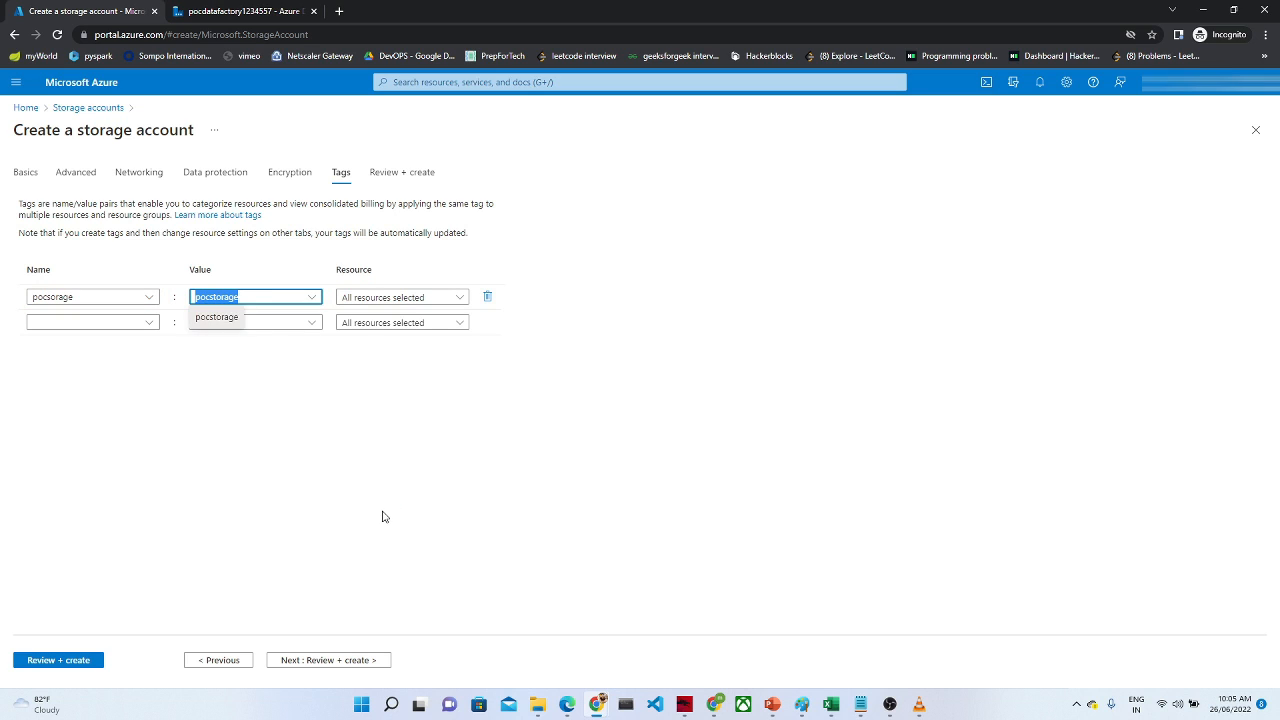
Step: Review and create the storage account, and open its deployment from the notifications
click(324, 667)
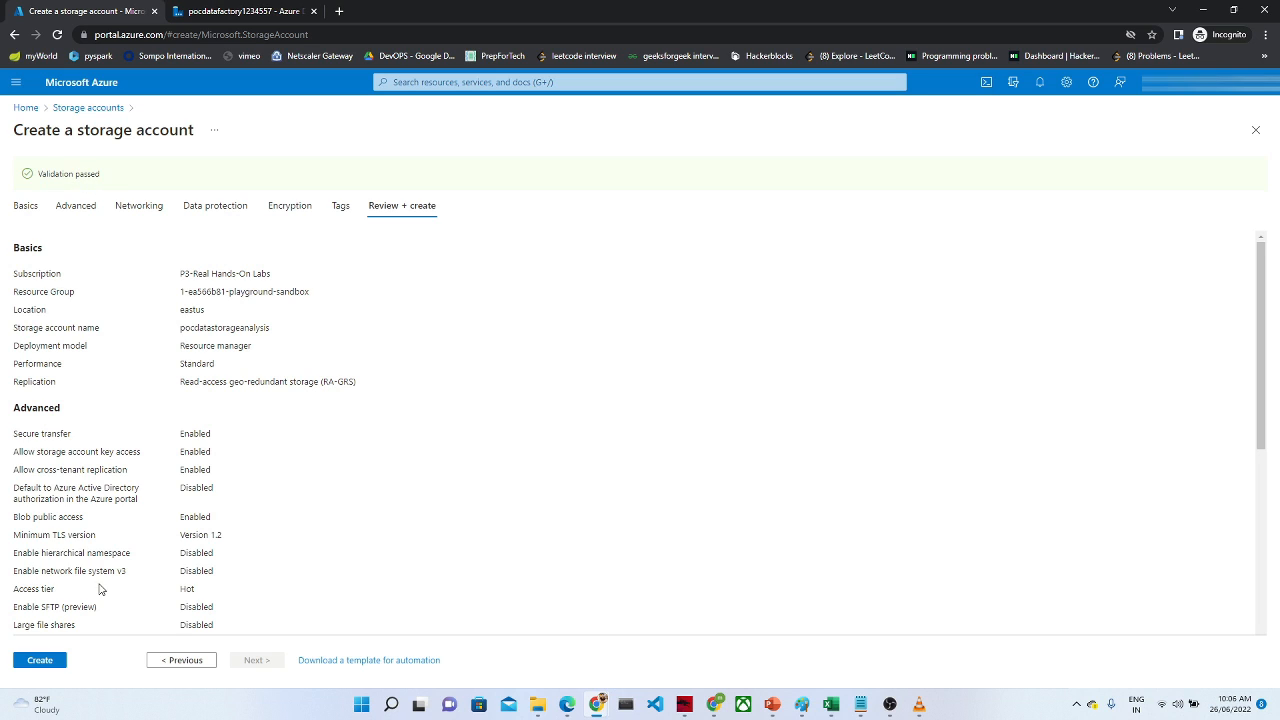
click(40, 661)
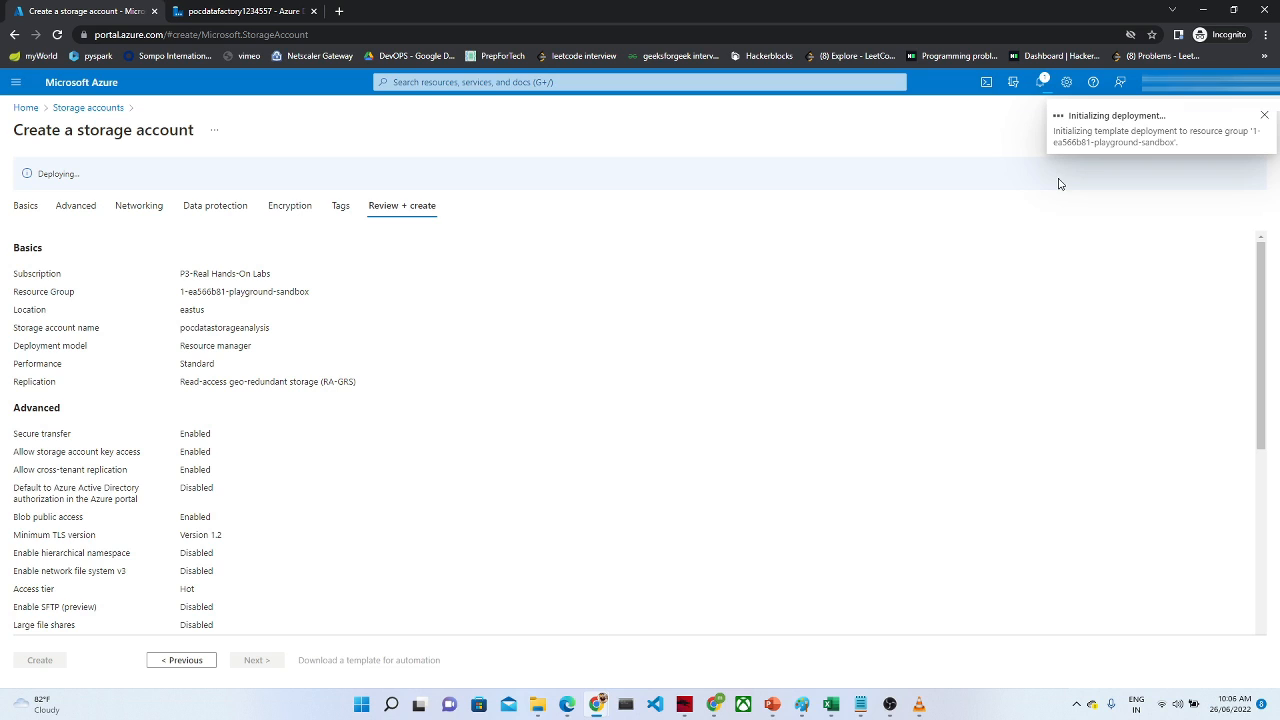
click(1040, 82)
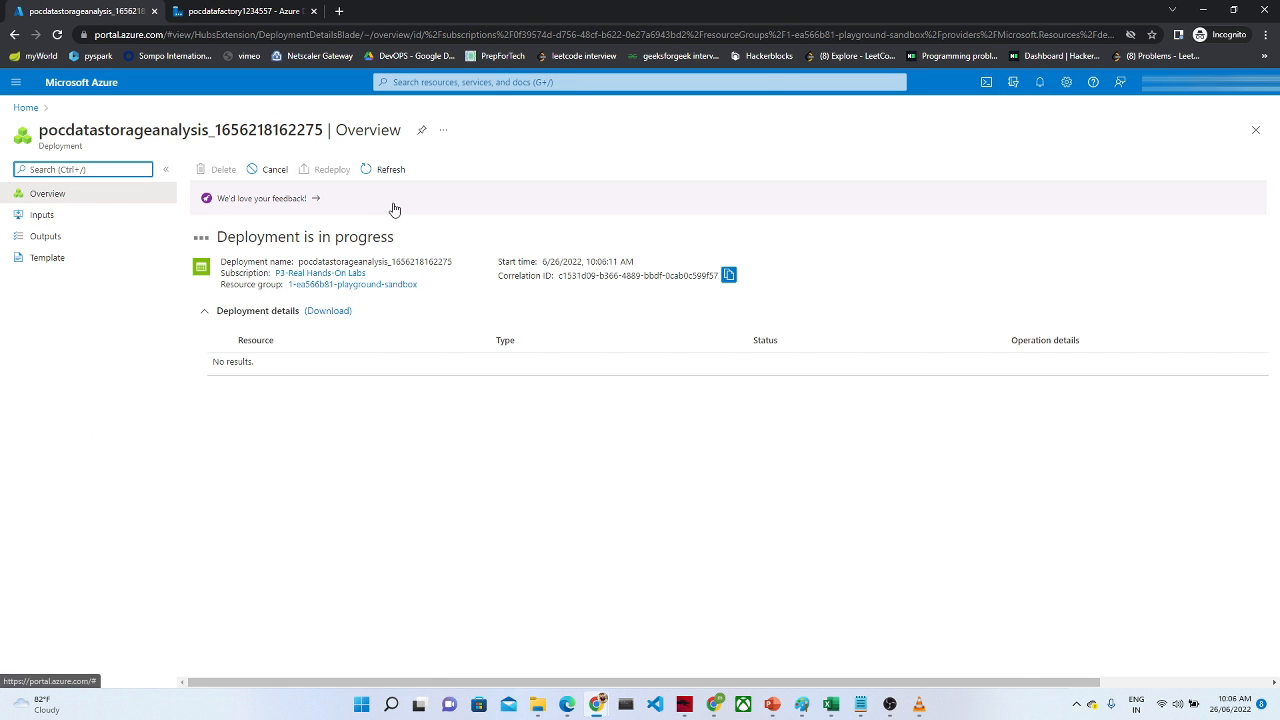
Step: Search the portal for "sql", open the SQL databases service and start creating a SQL database
click(431, 84)
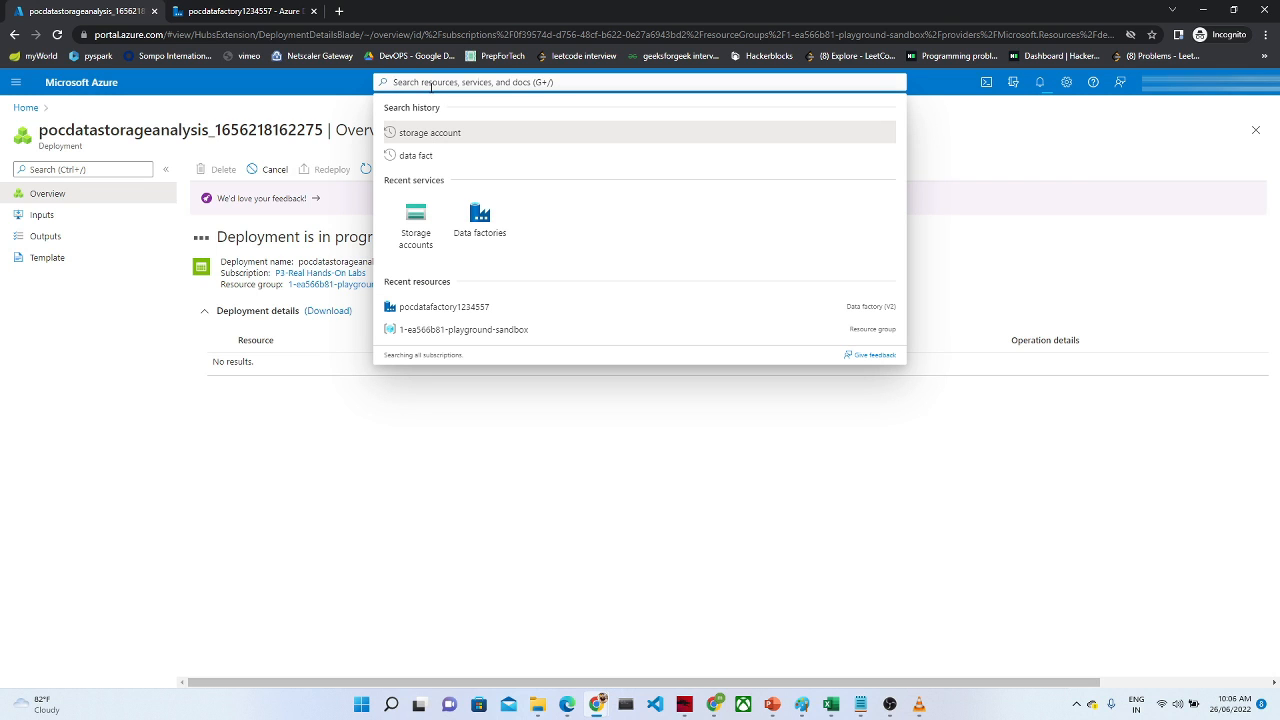
text(sql)
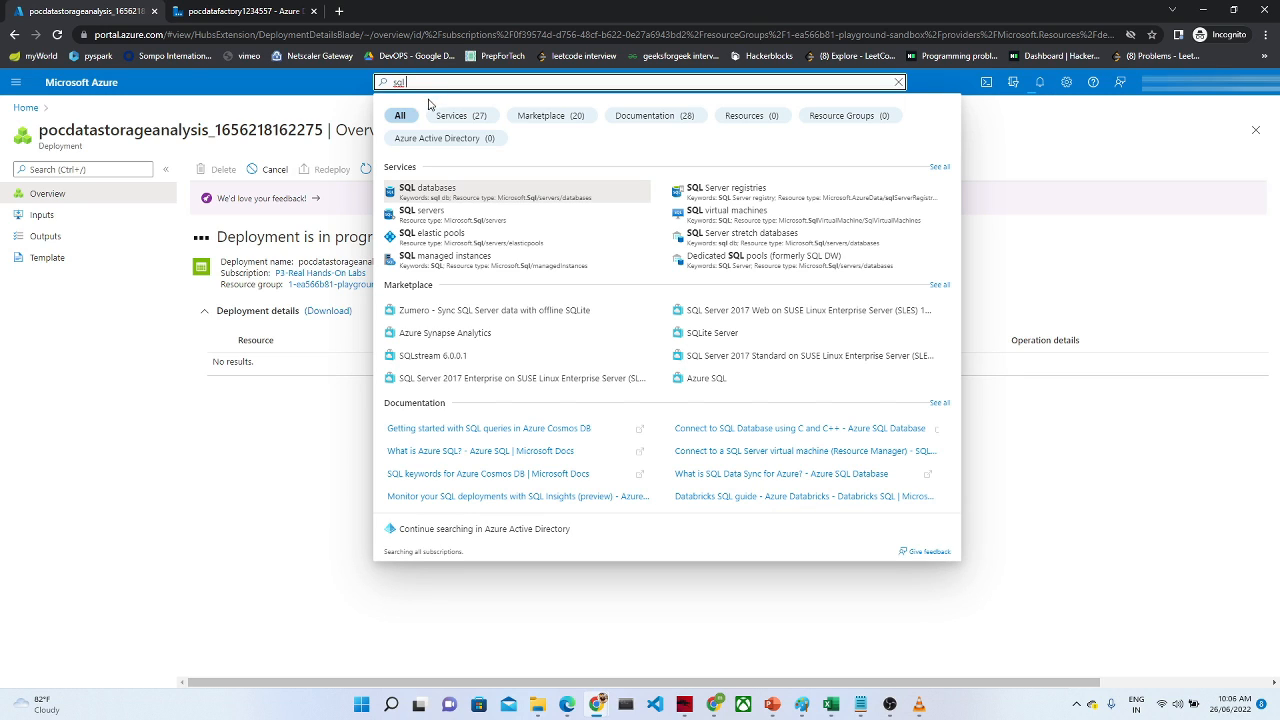
click(415, 192)
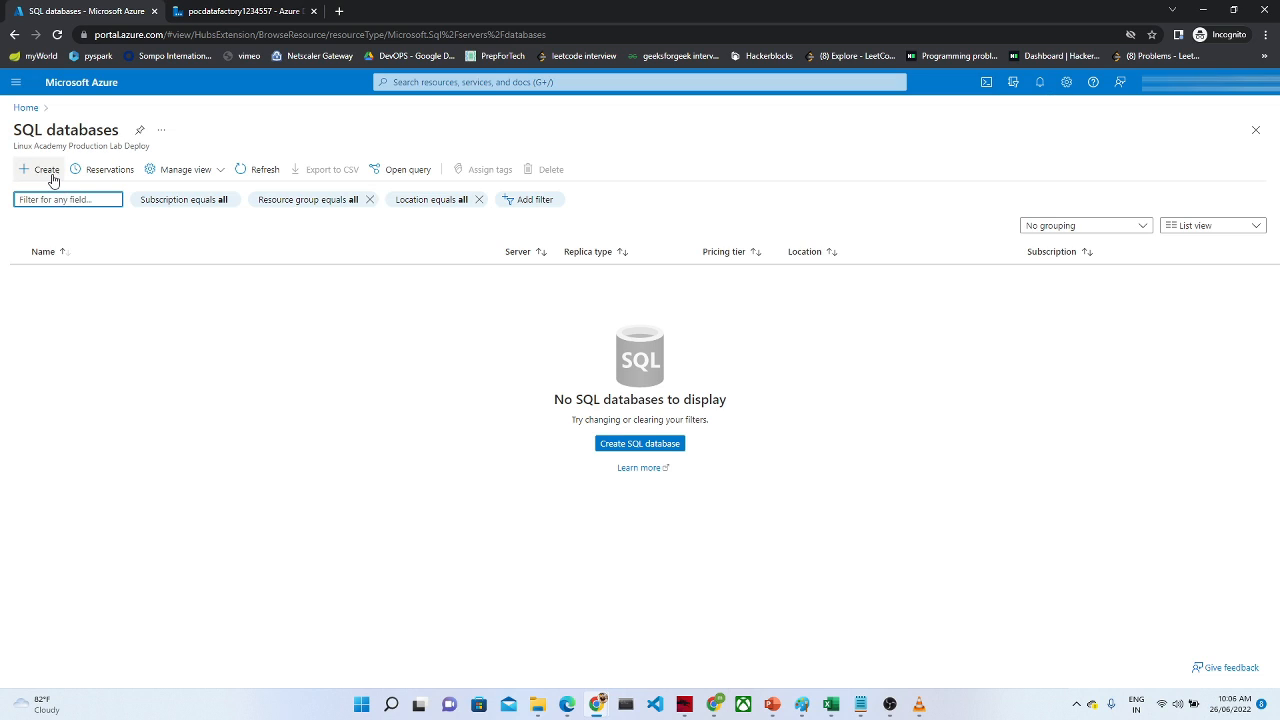
click(605, 447)
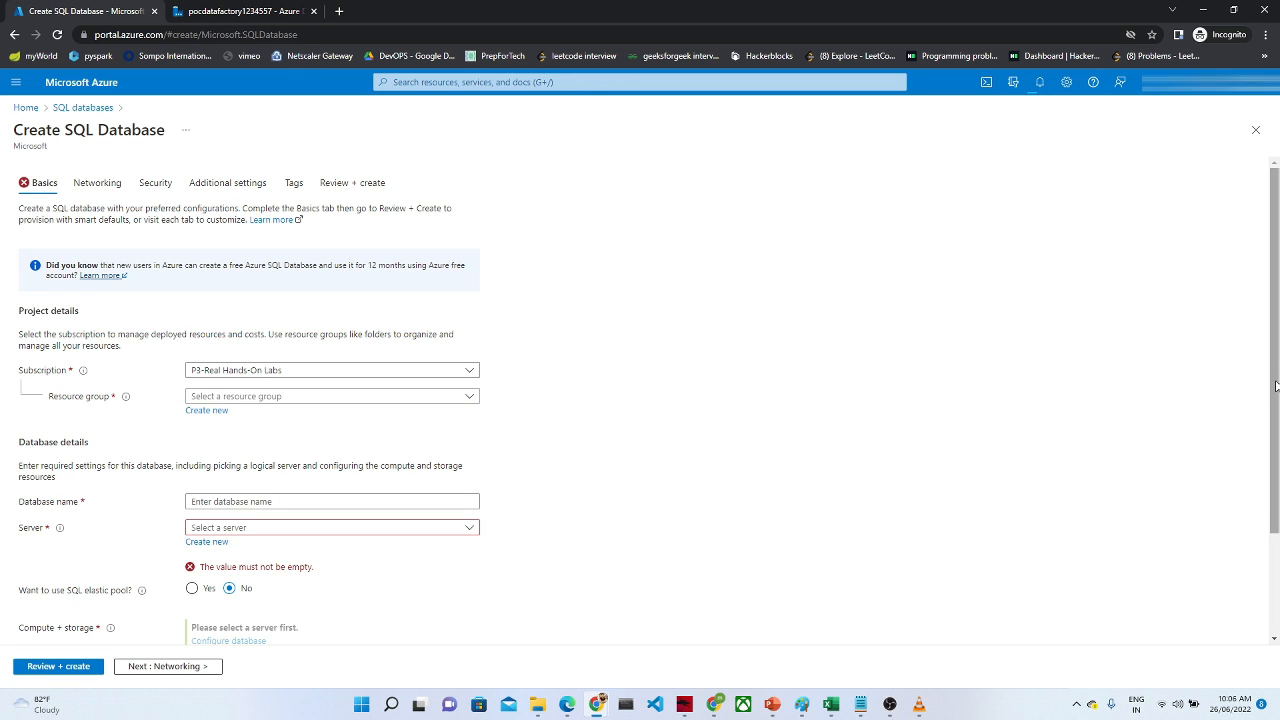
Step: Assign the SQL database to the 1-ea566b81-playground-sandbox resource group and name it pocdatabase
drag(1275, 386, 1275, 484)
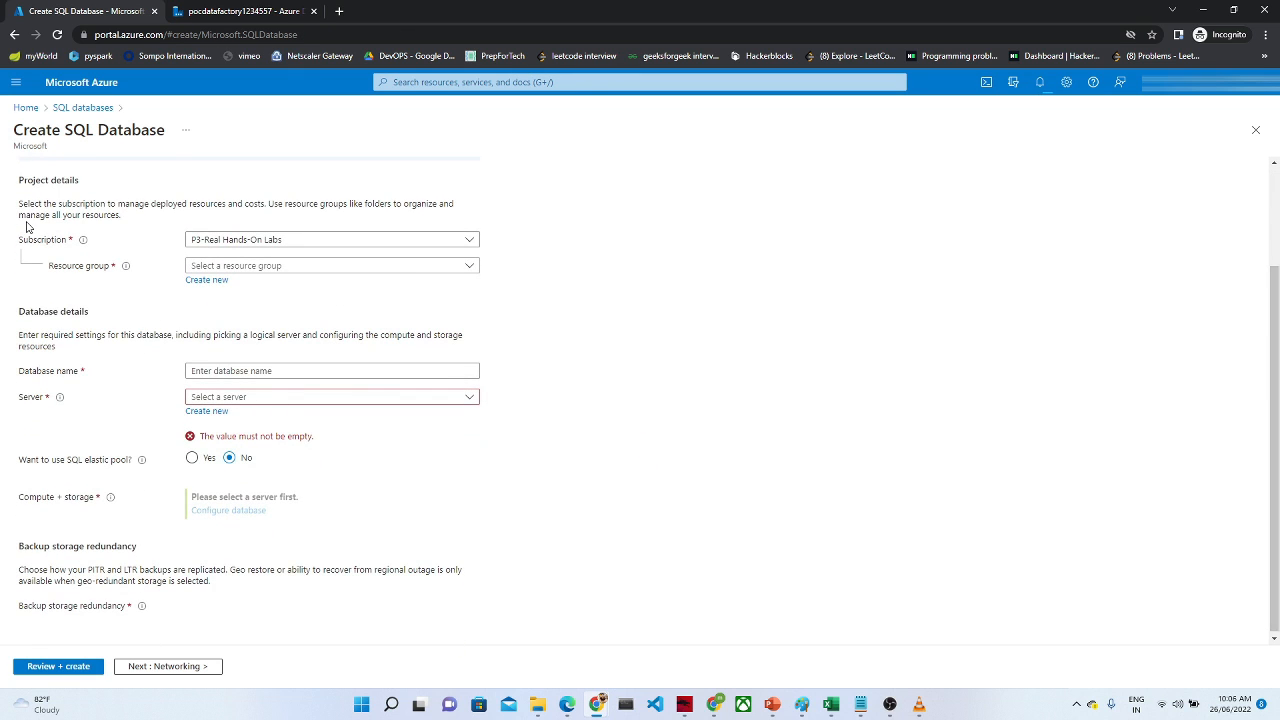
click(252, 267)
click(270, 311)
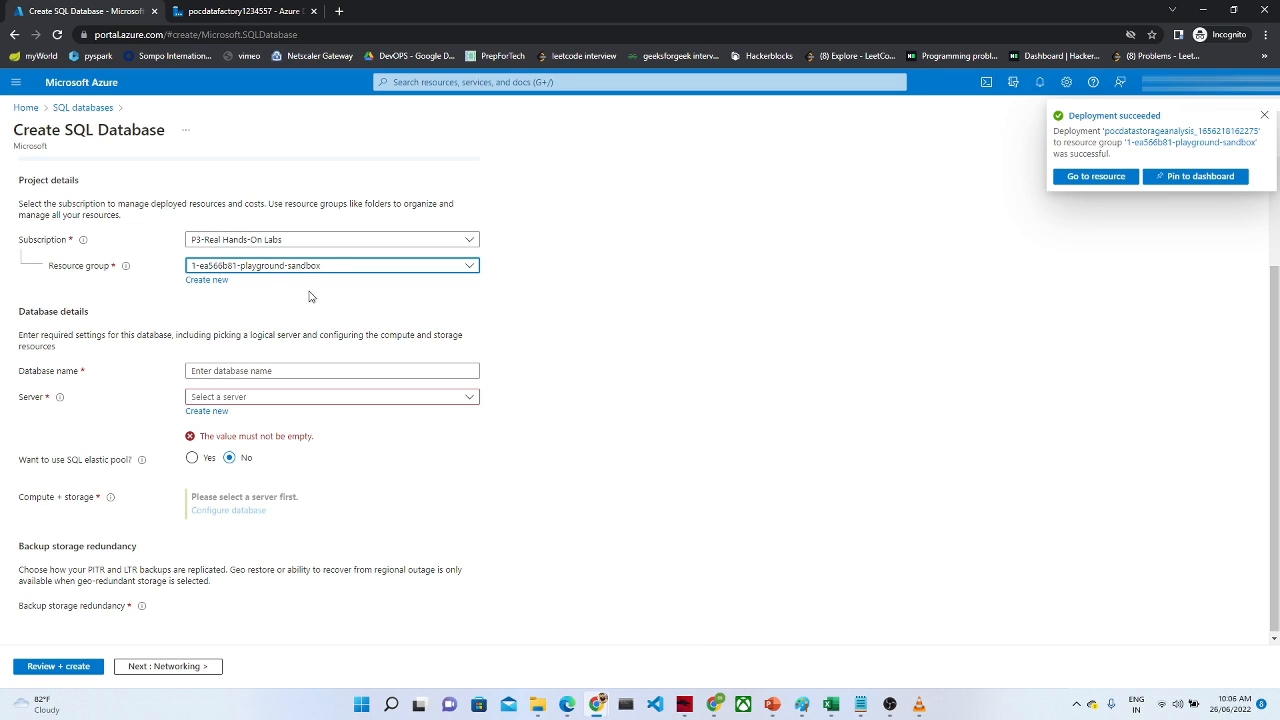
click(222, 372)
text(po)
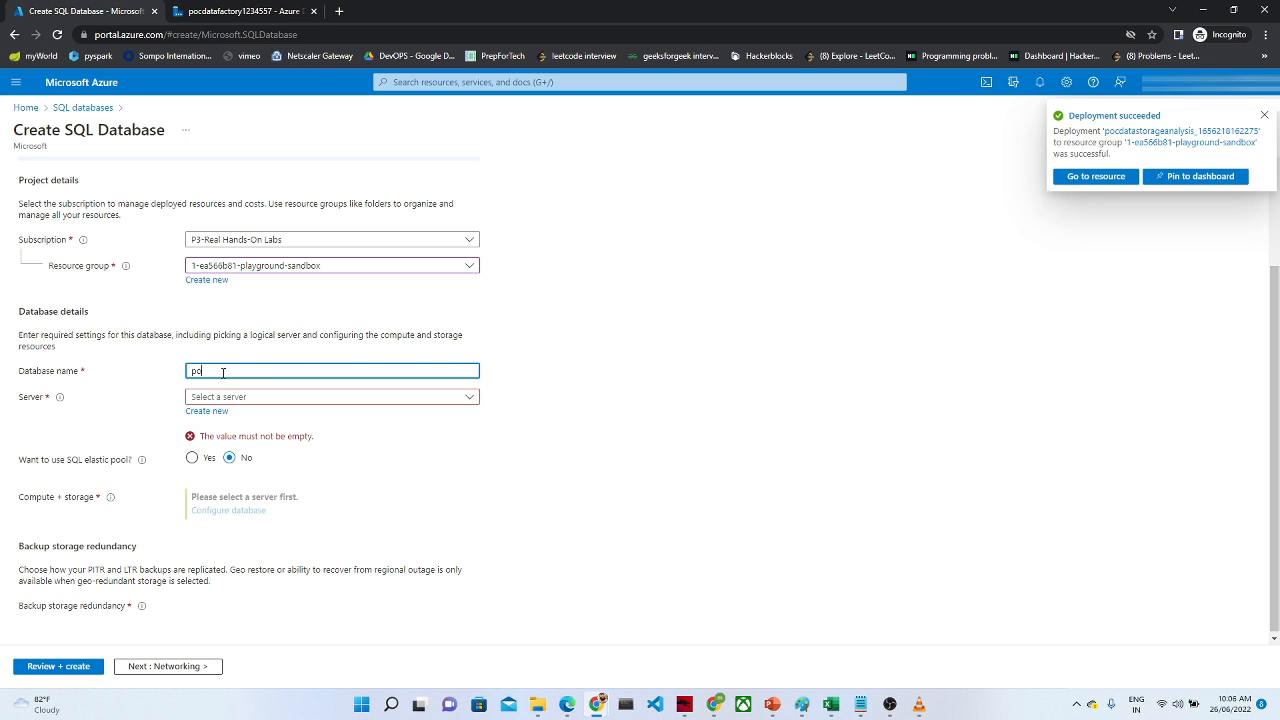
text(cdatabase)
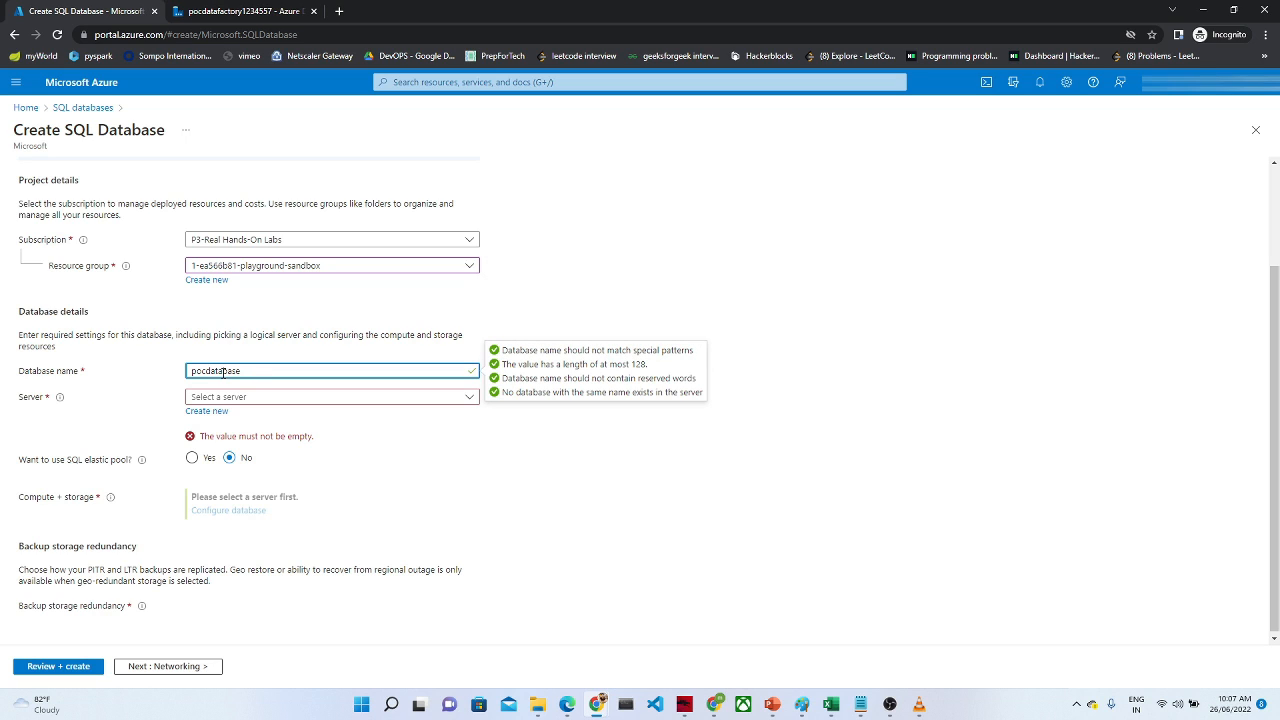
click(637, 496)
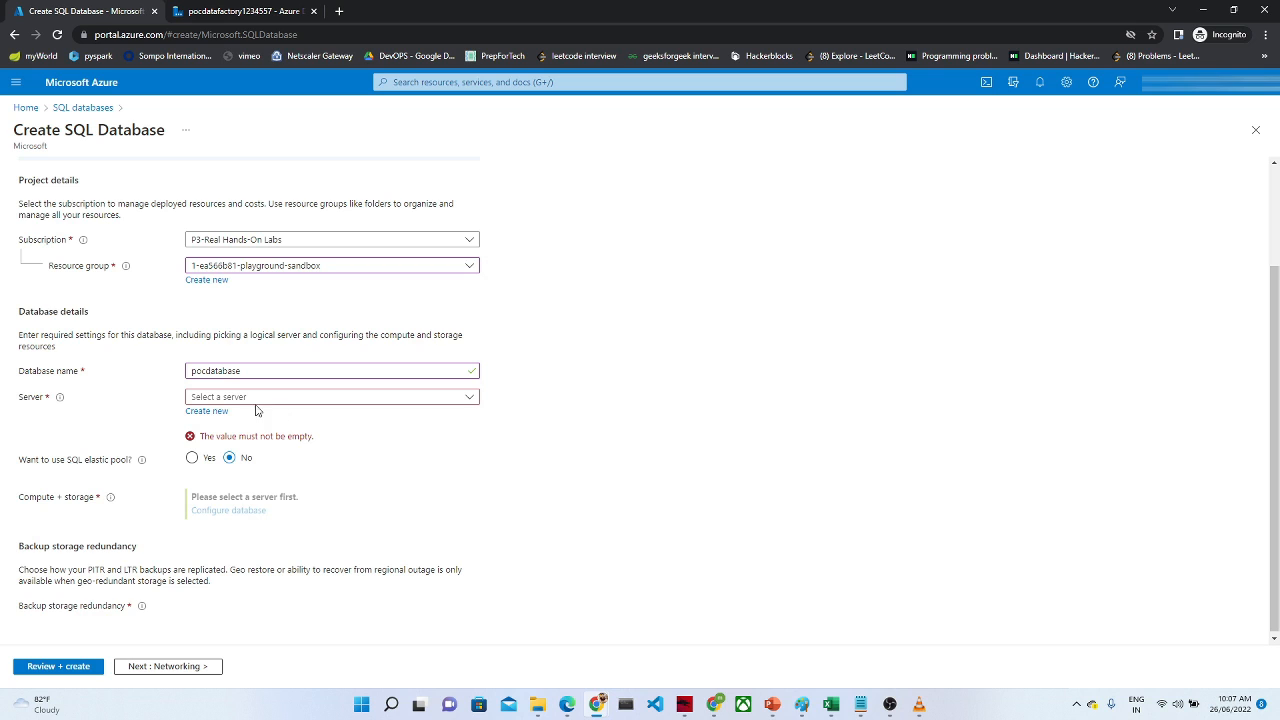
Step: Start a new server for the database and name it pocserver12345
click(202, 412)
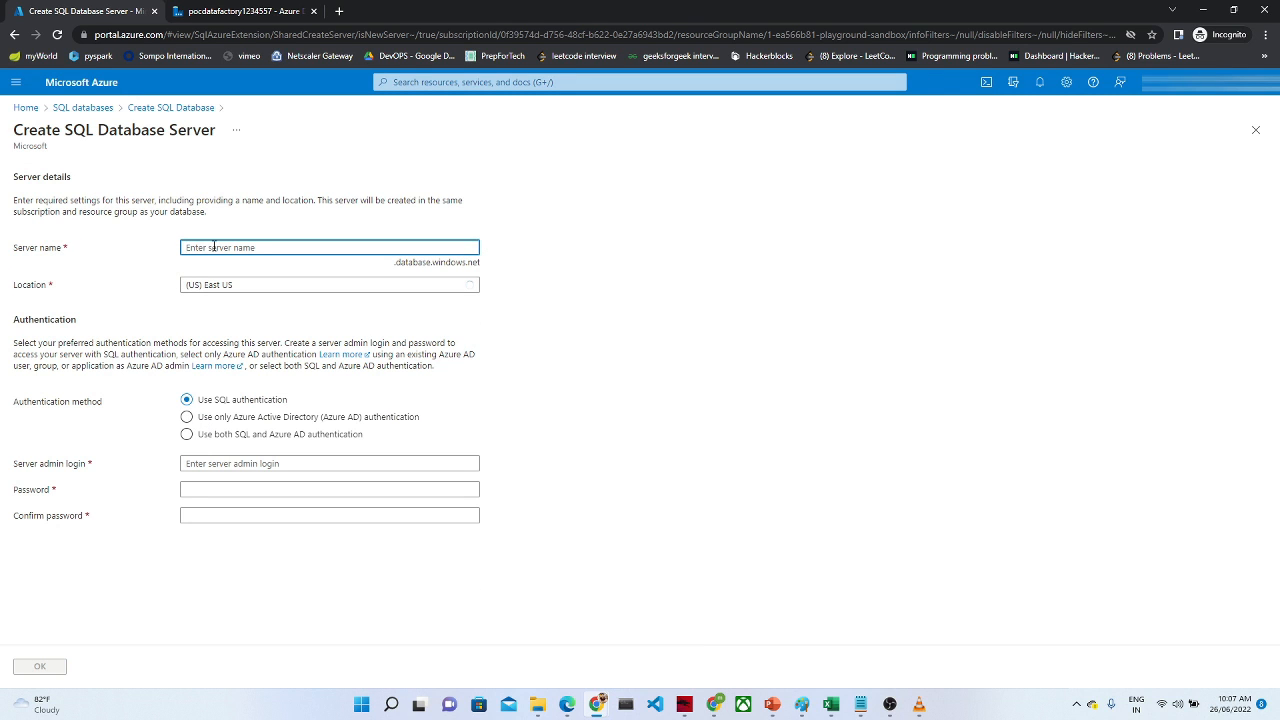
text(pocserver)
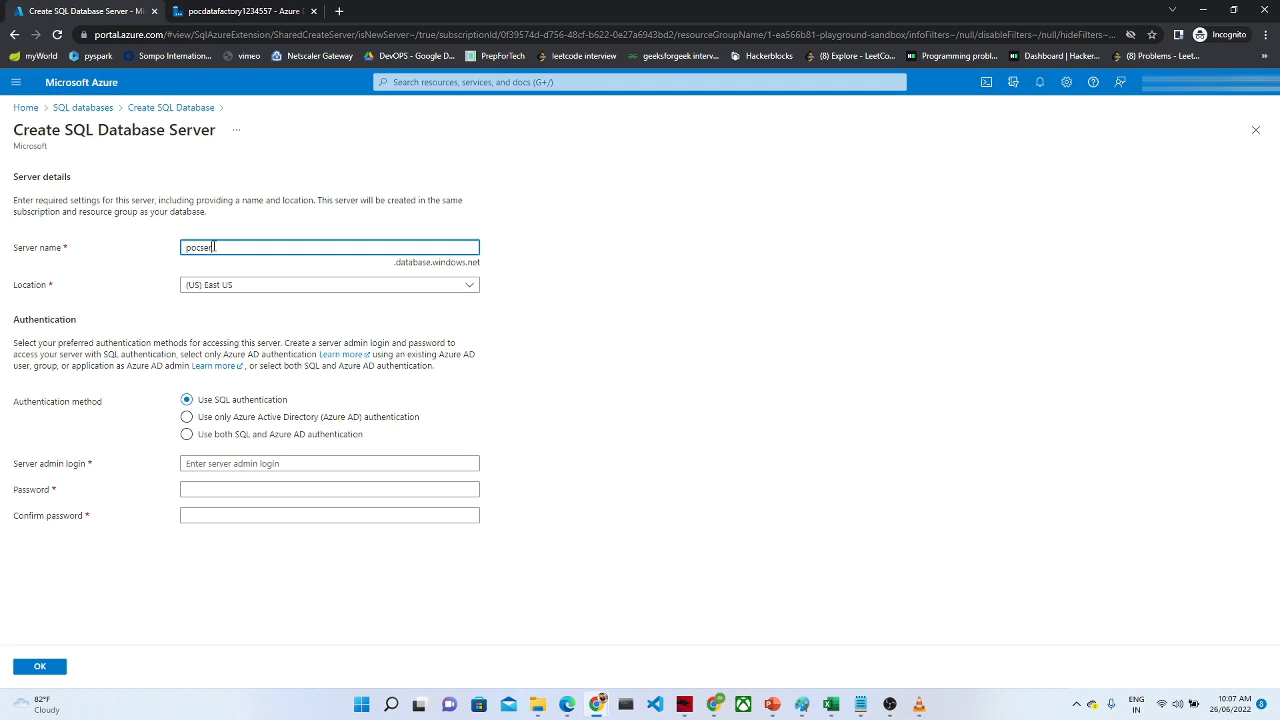
click(612, 379)
click(276, 252)
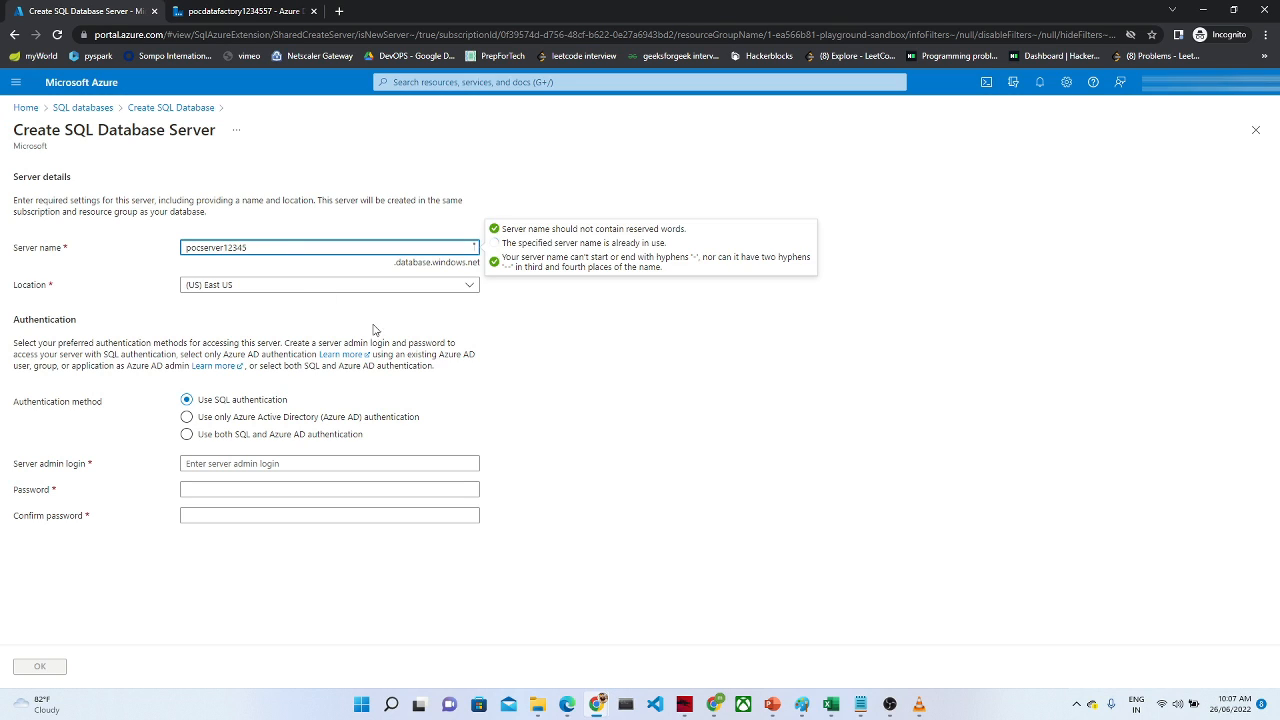
click(597, 460)
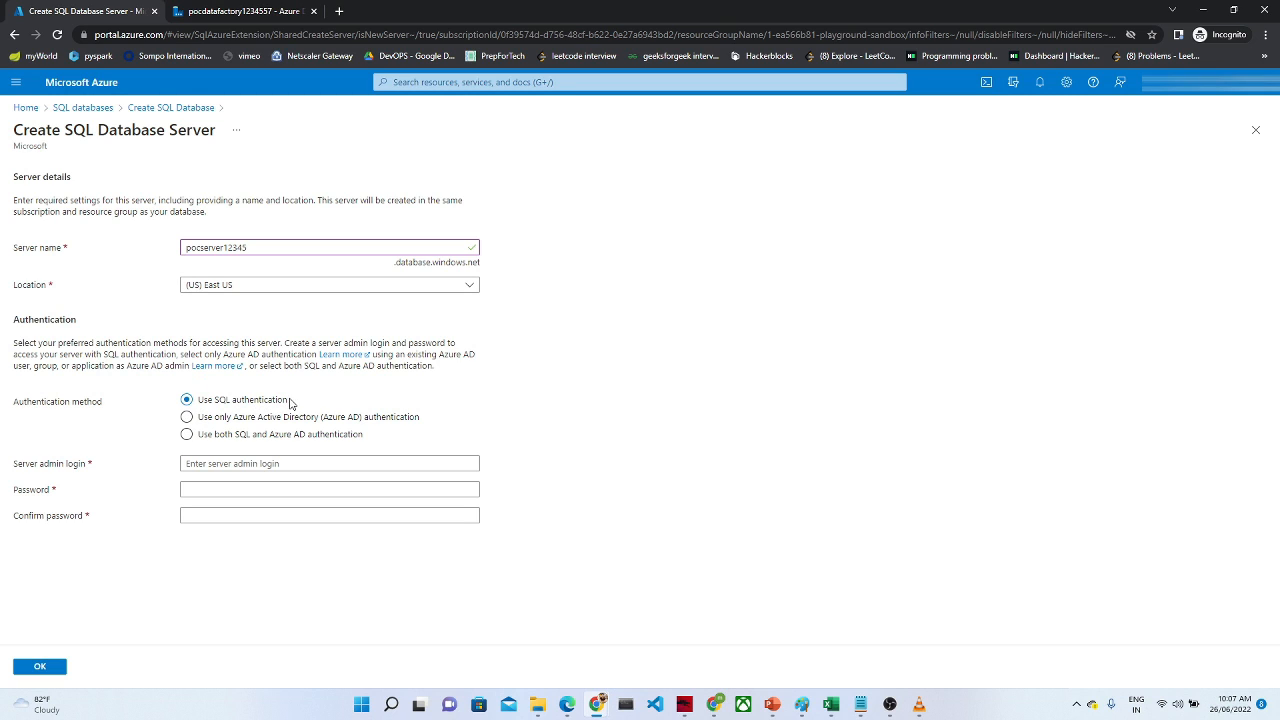
Step: Enter the server admin login, enter and confirm its password under SQL authentication, and accept the new server
click(213, 469)
text(m)
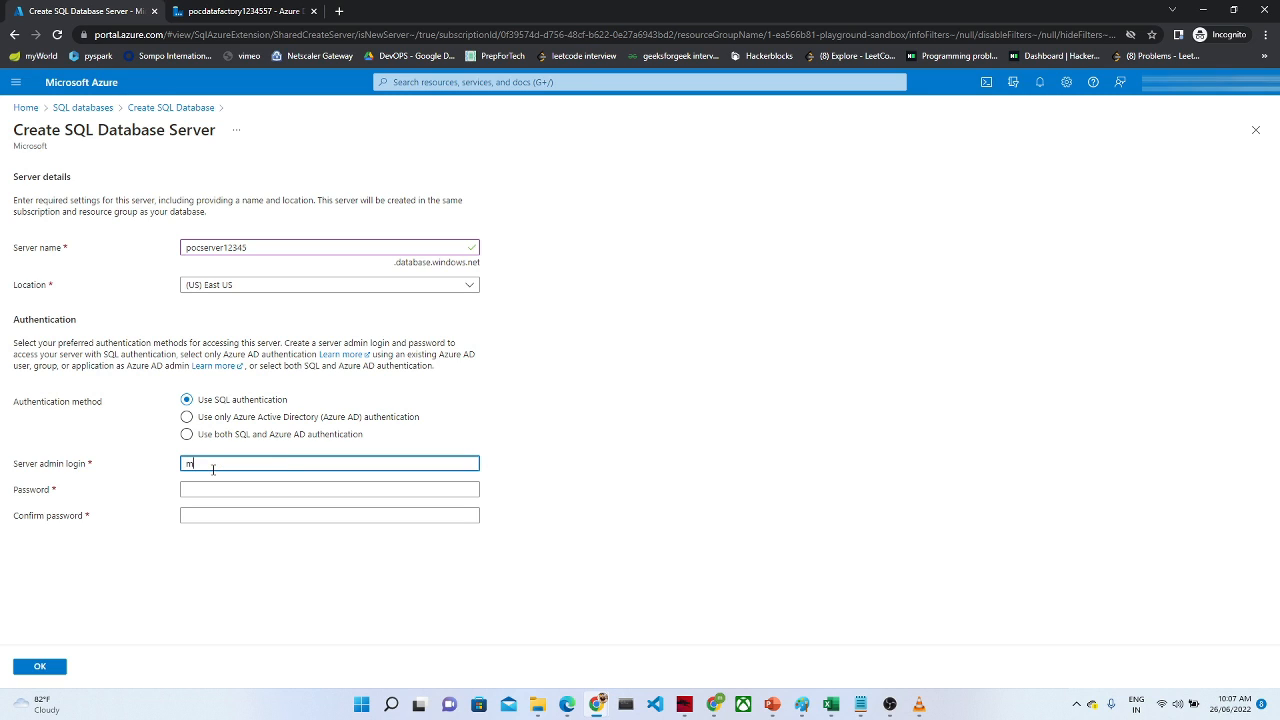
text(anish)
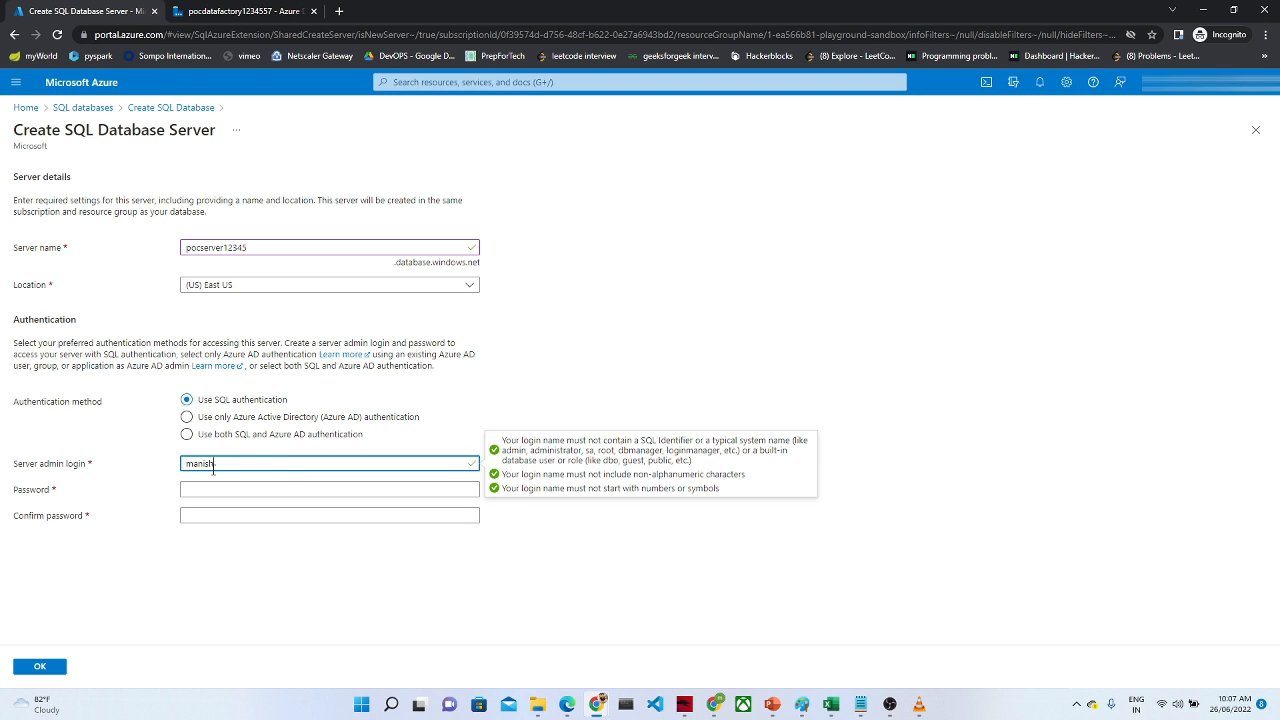
click(205, 488)
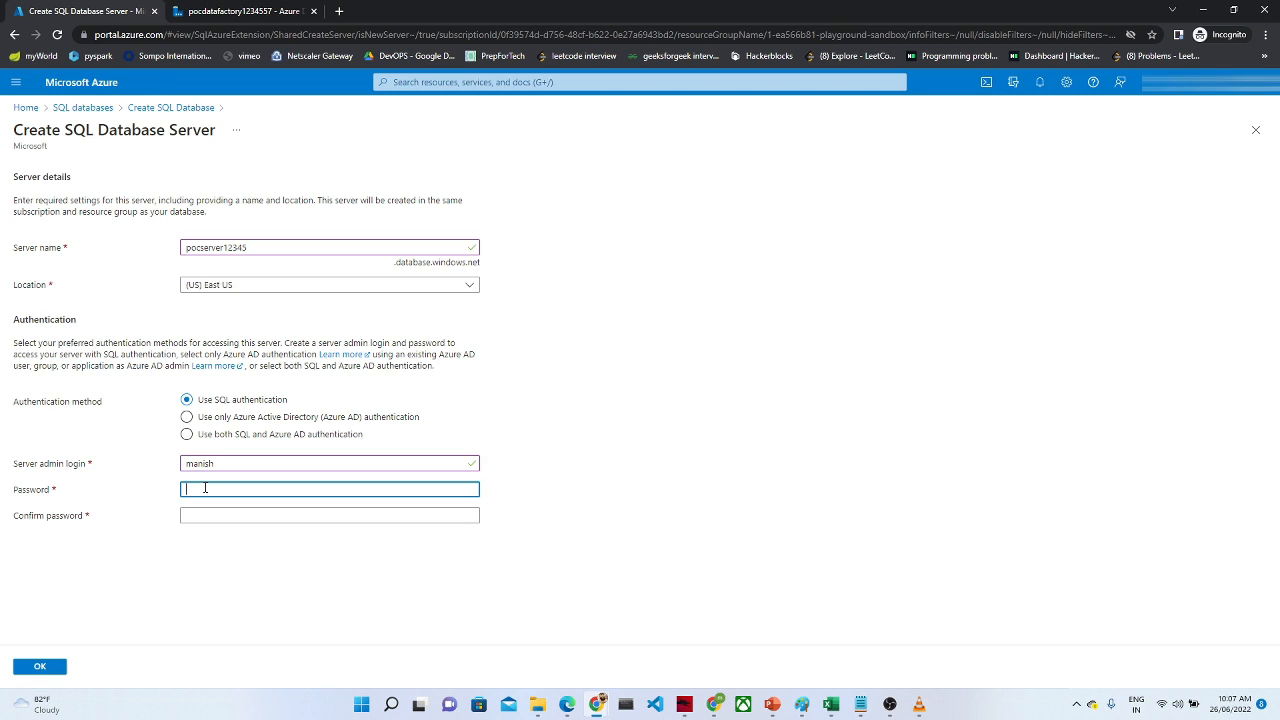
text(•••)
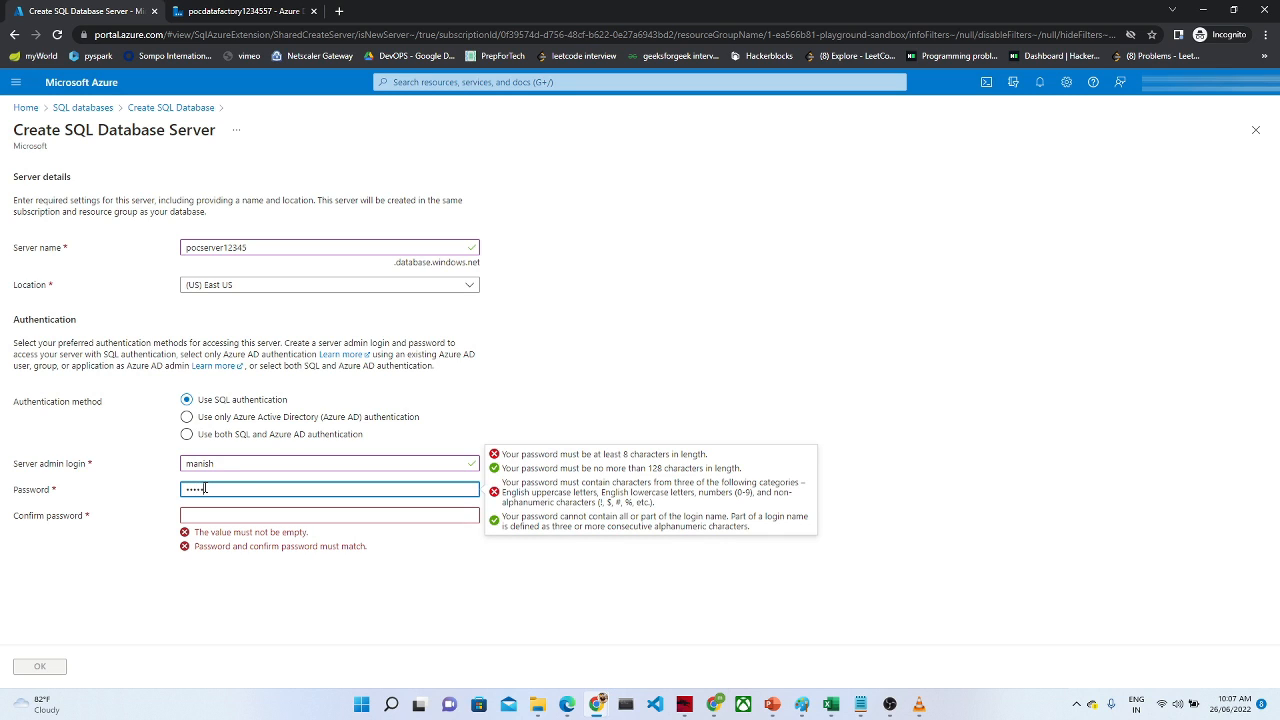
text(•••••)
click(208, 519)
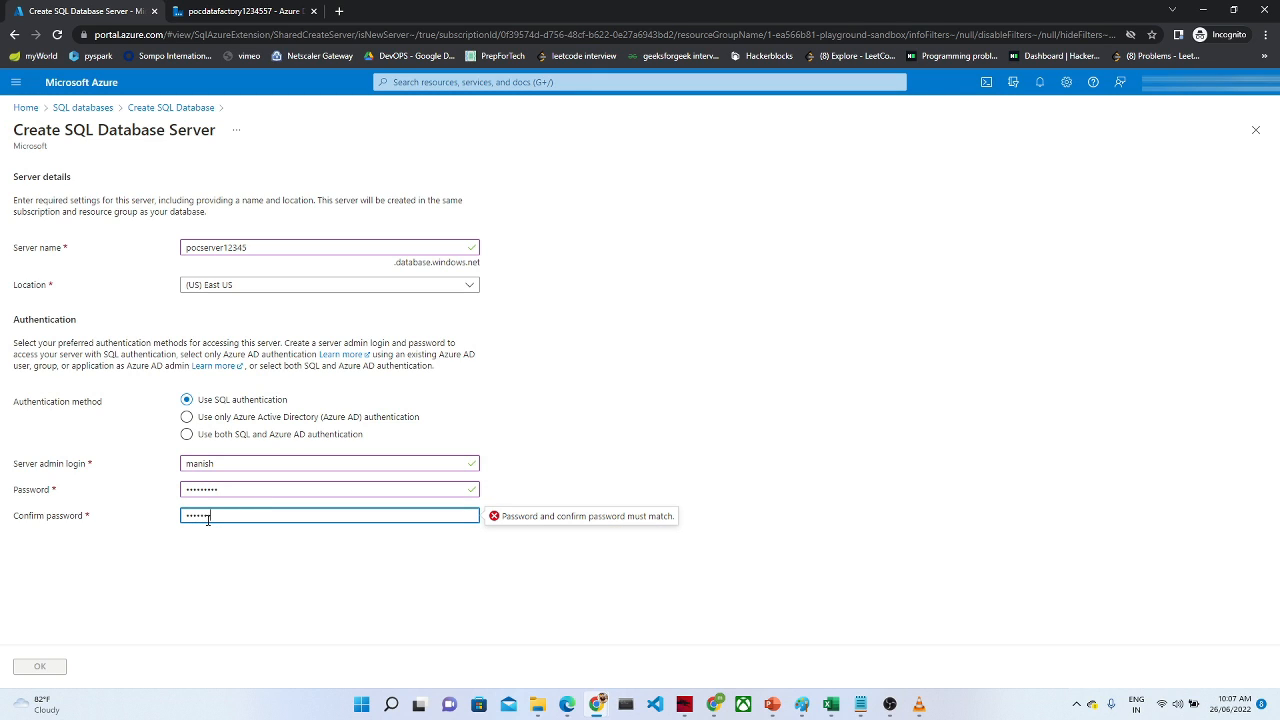
text(•••••••••)
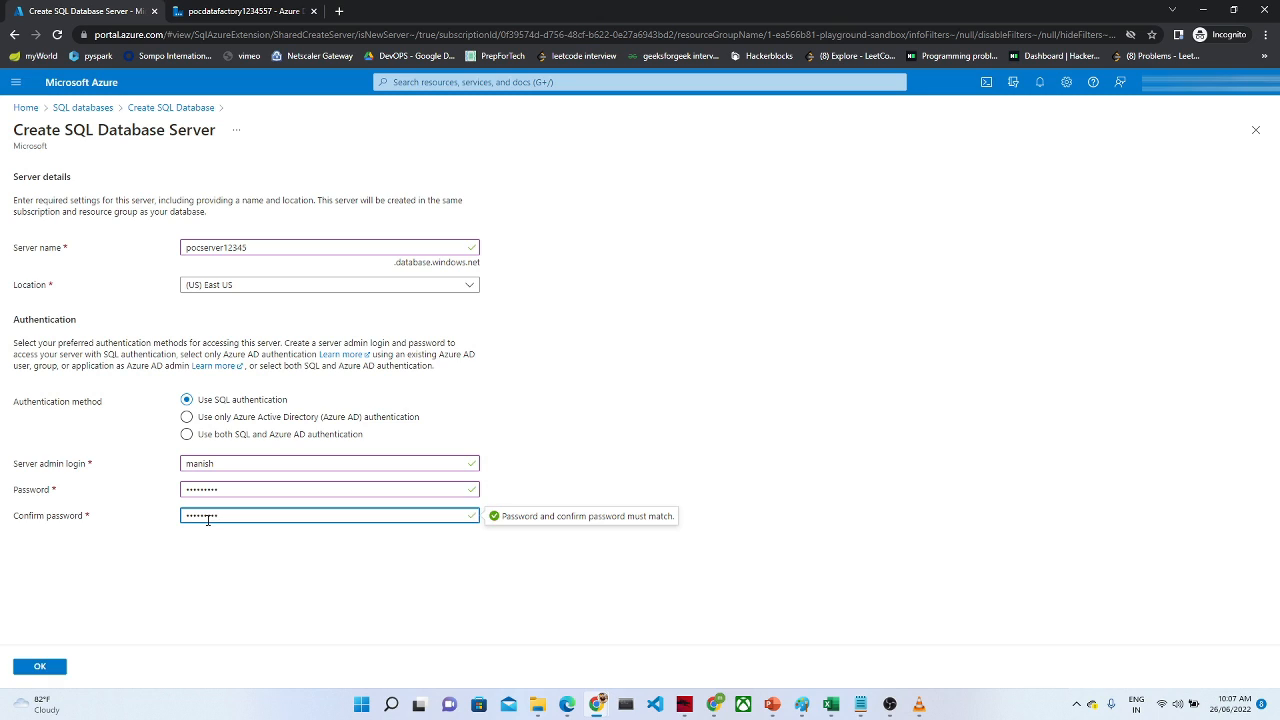
click(197, 609)
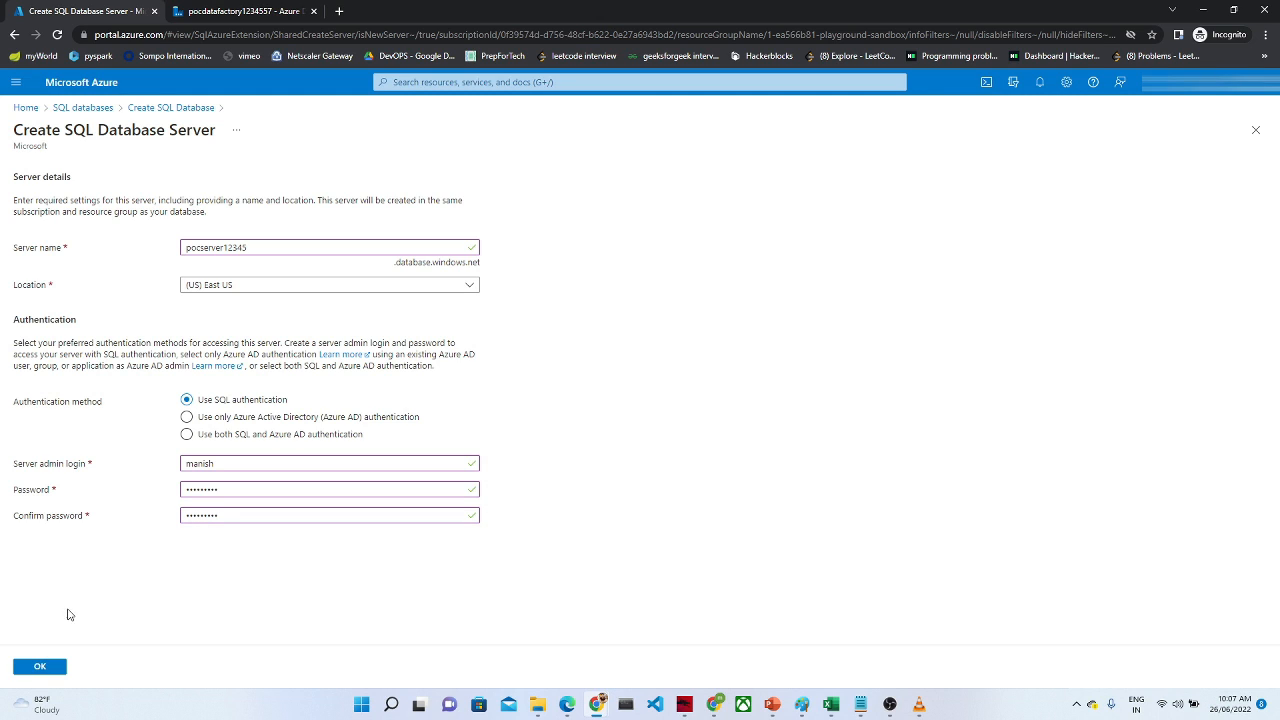
click(48, 670)
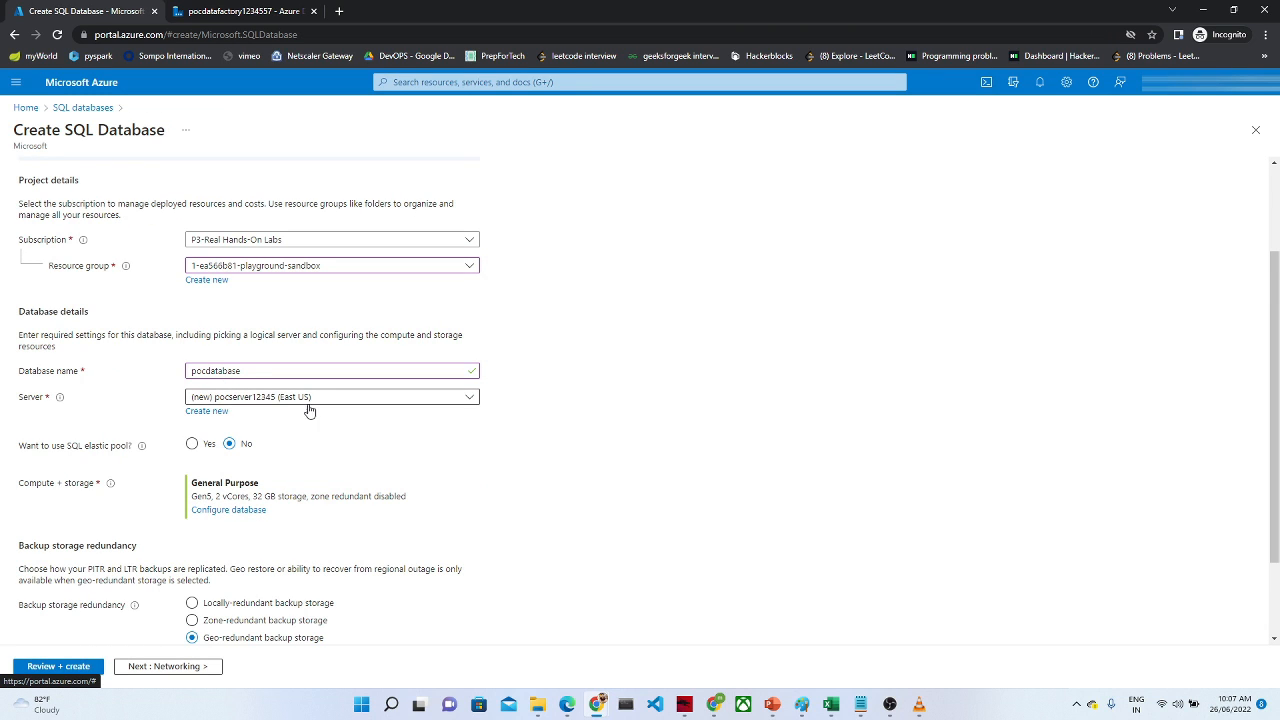
Step: Configure the database's compute and storage with the Basic (For less demanding workloads) service tier and apply it
click(240, 511)
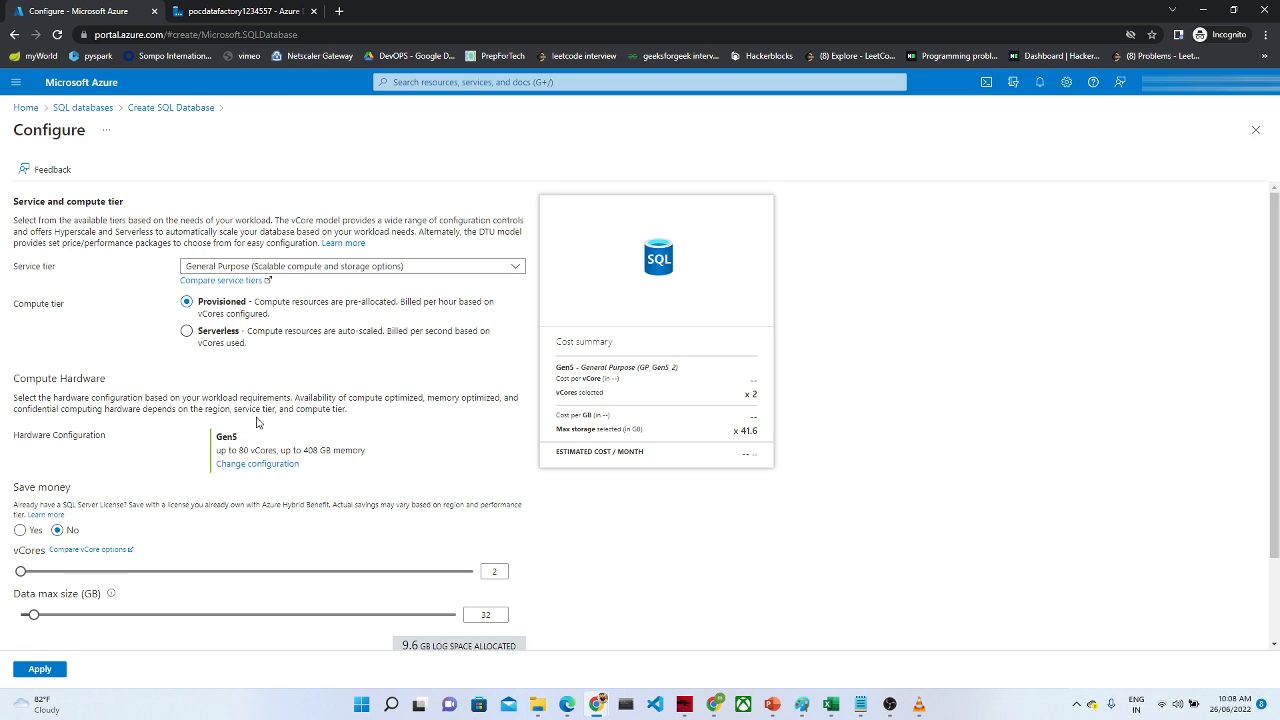
click(378, 268)
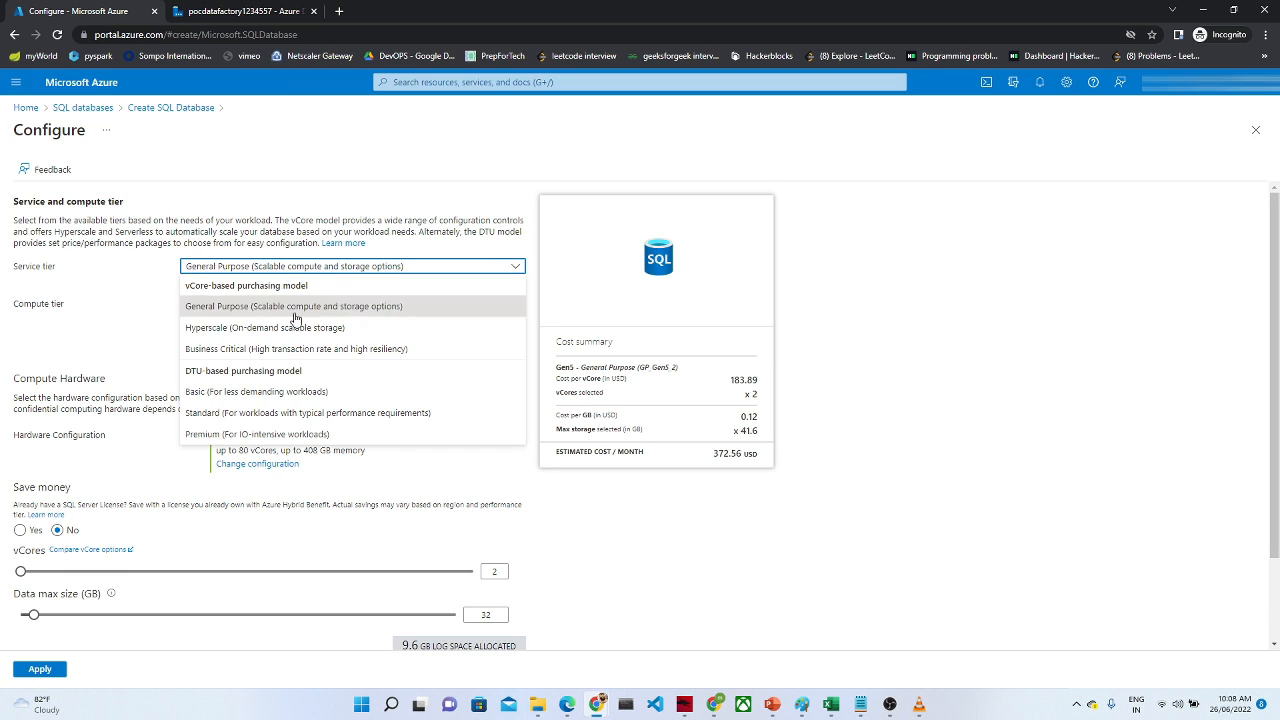
click(215, 390)
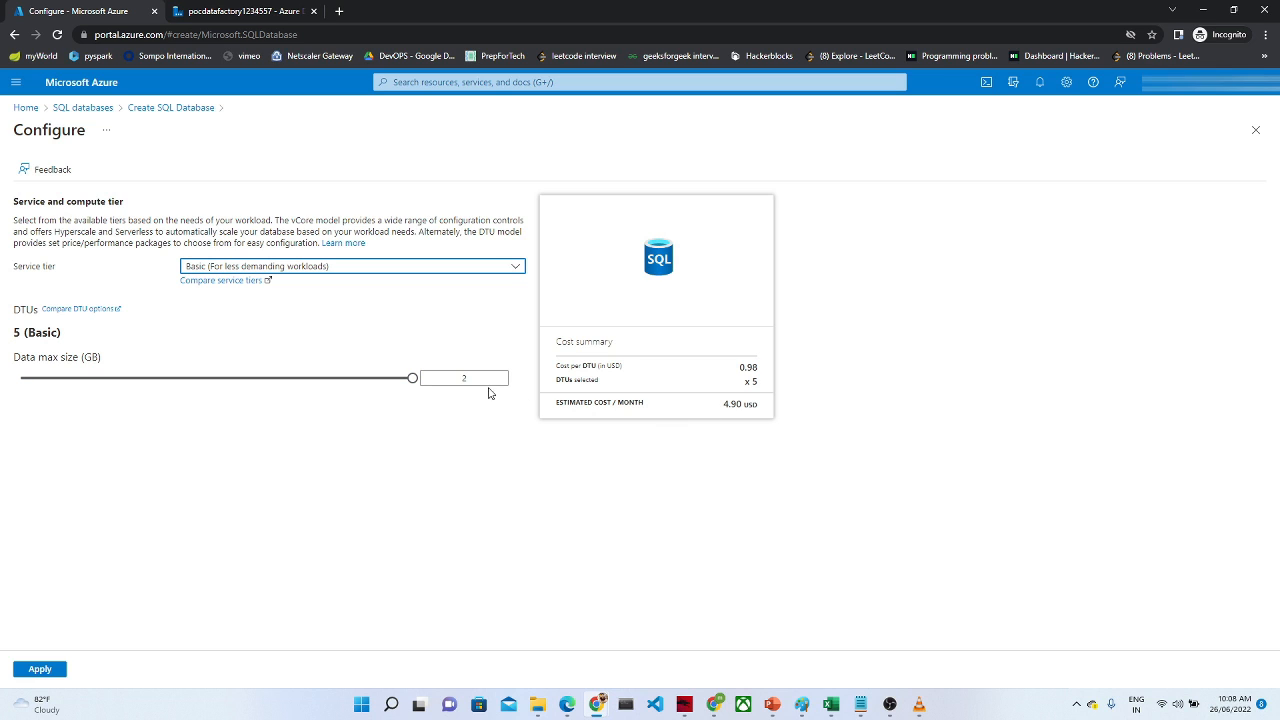
click(47, 669)
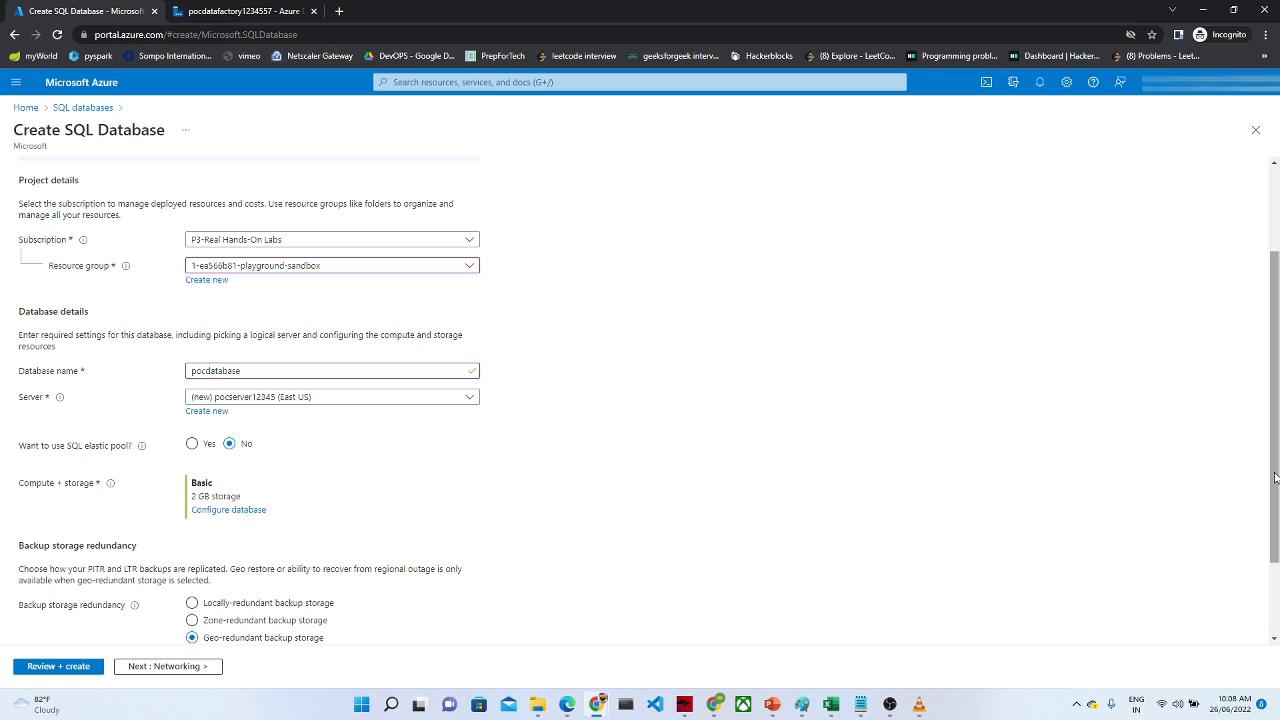
Step: Set the database's network connectivity to a public endpoint, allowing Azure services and adding the current client IP address
drag(1275, 477, 1272, 554)
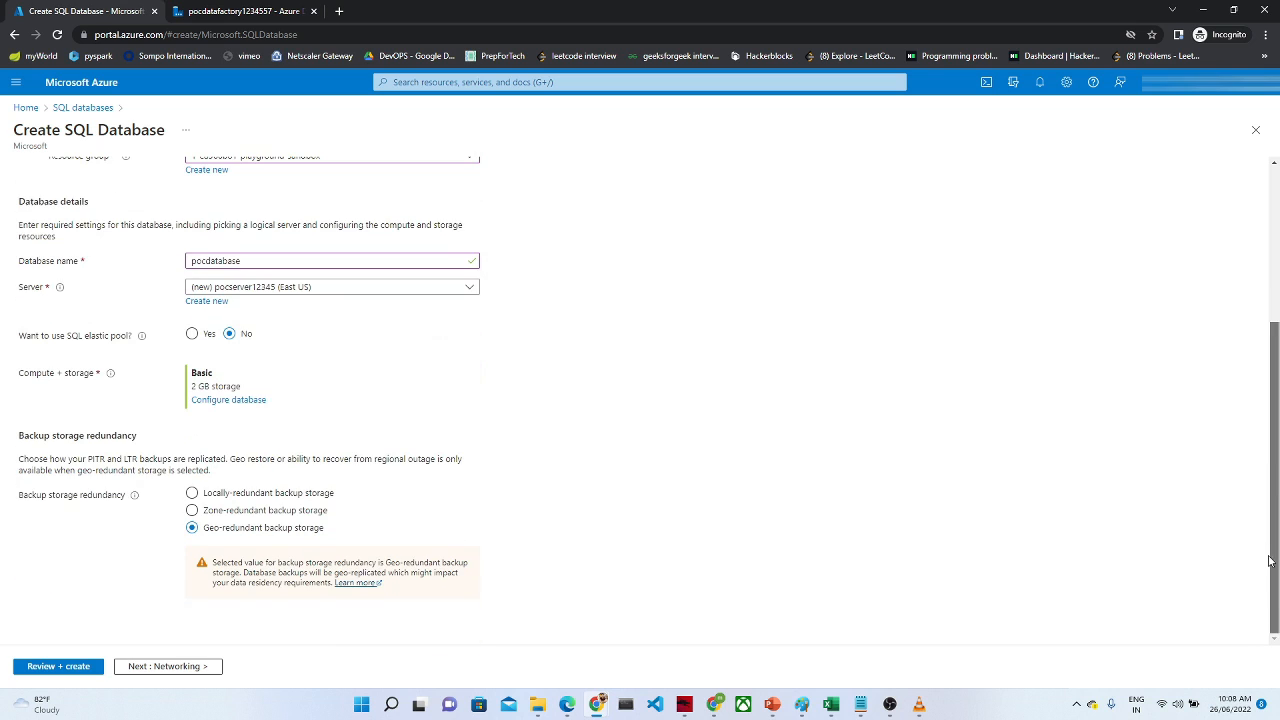
click(205, 667)
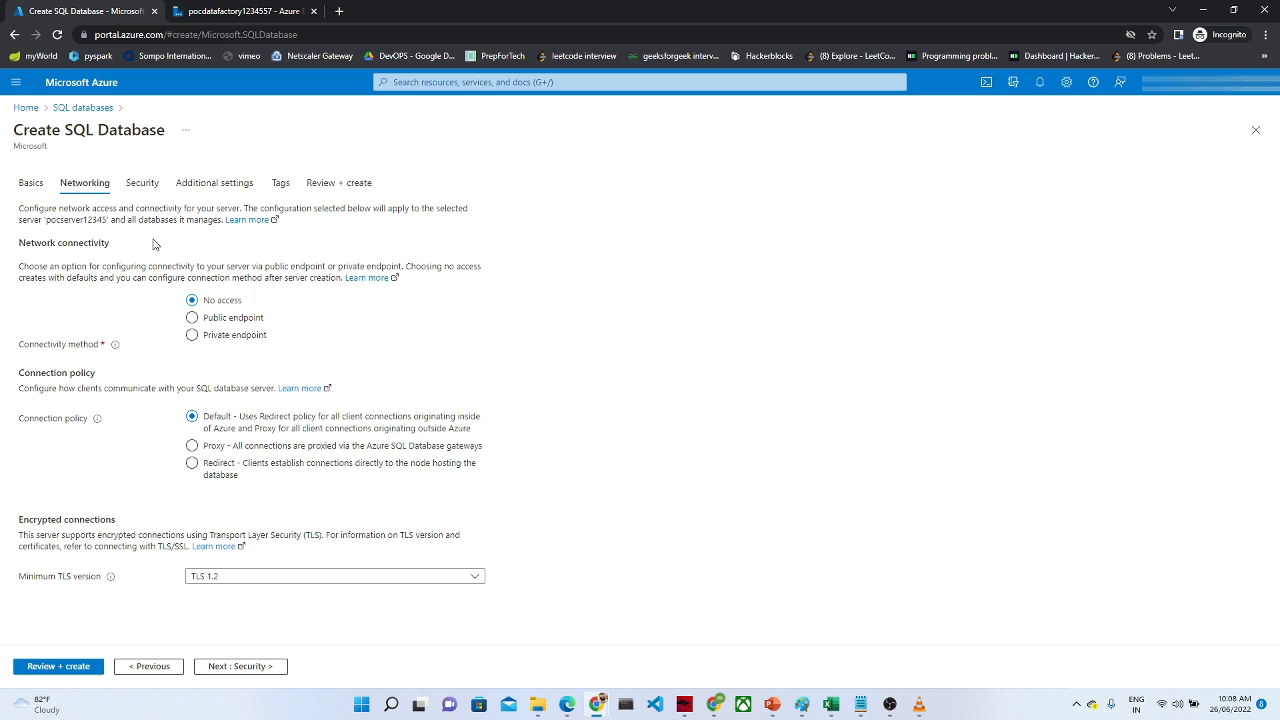
click(192, 319)
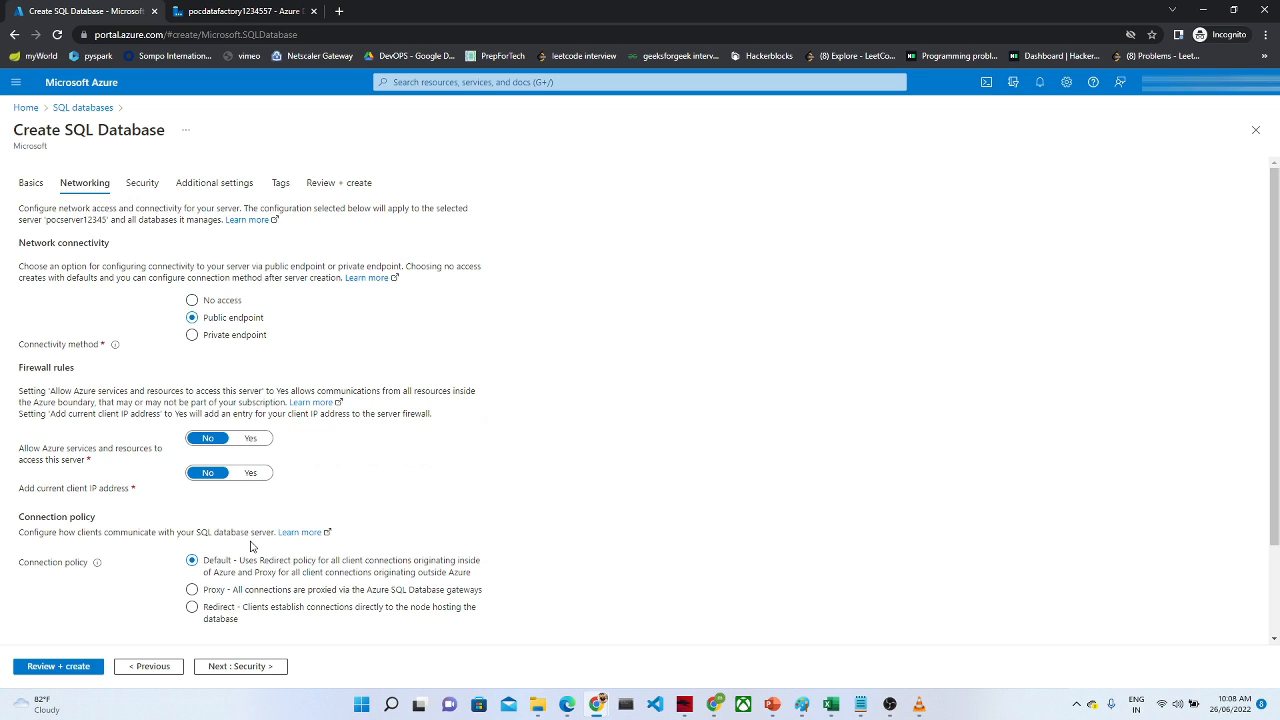
click(252, 440)
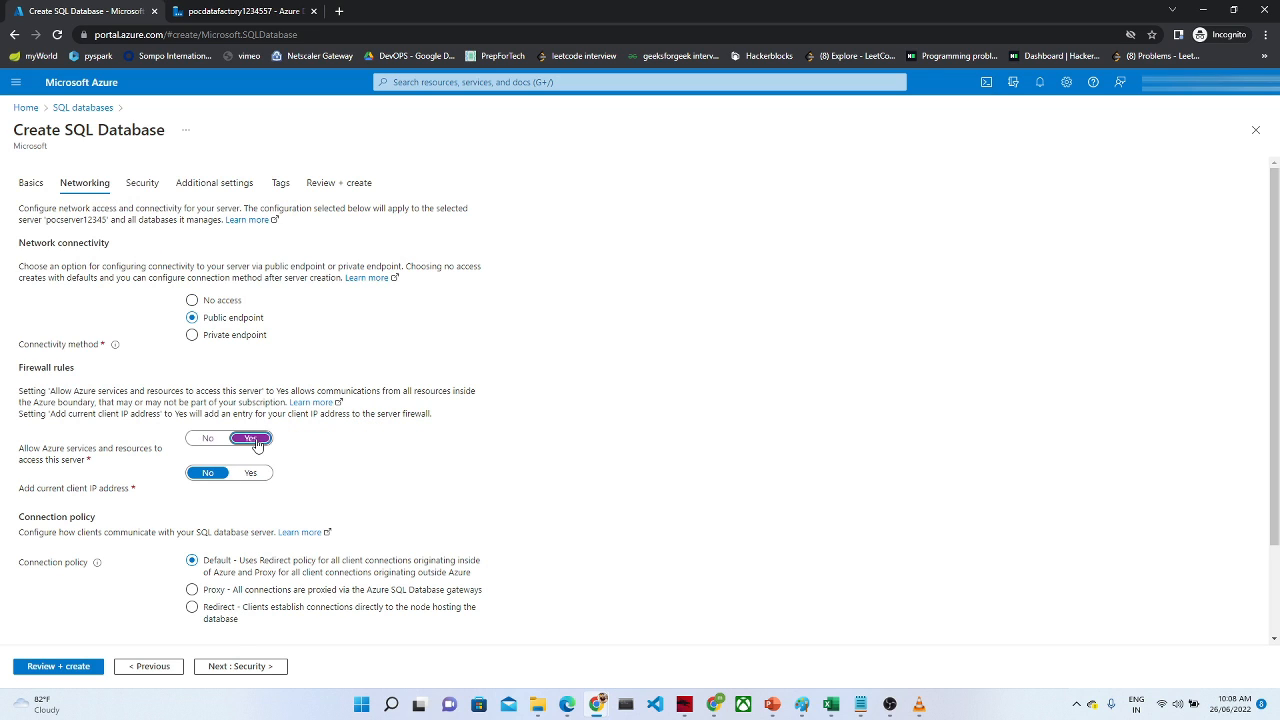
click(252, 475)
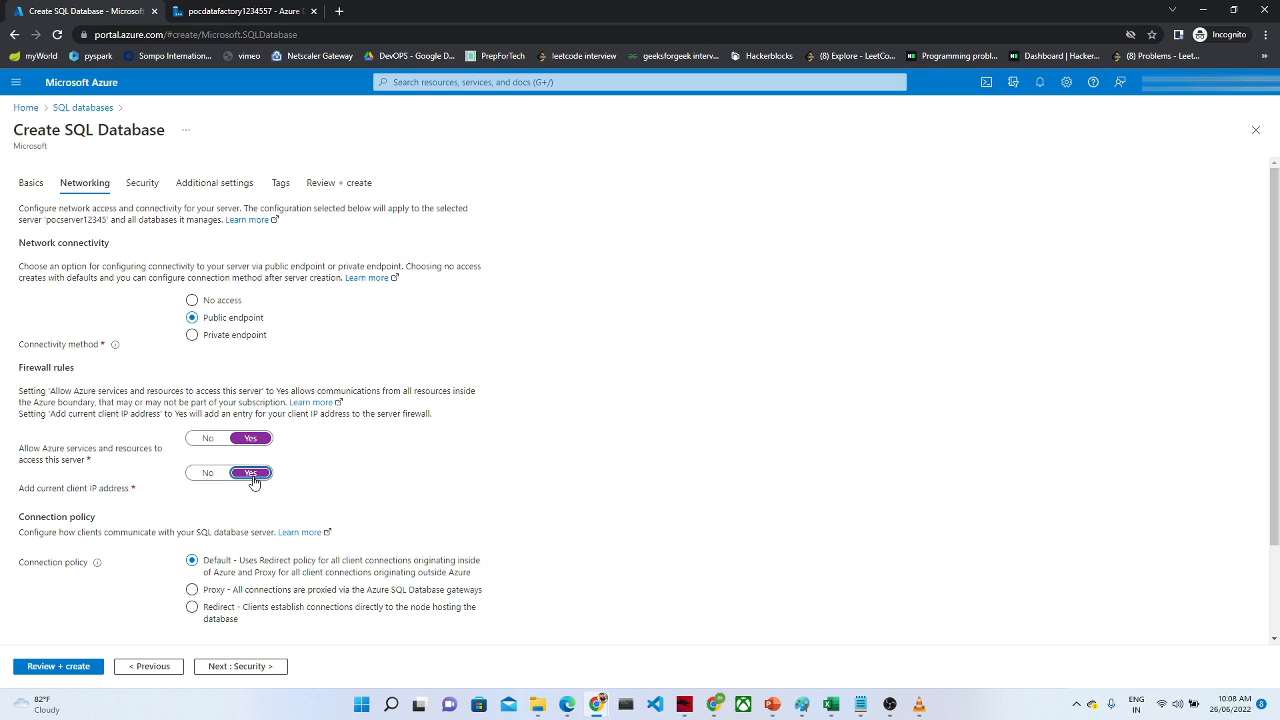
Step: Choose the Microsoft Defender for SQL free trial and populate the database with the AdventureWorksLT sample, accepting its compute and storage changes
click(252, 666)
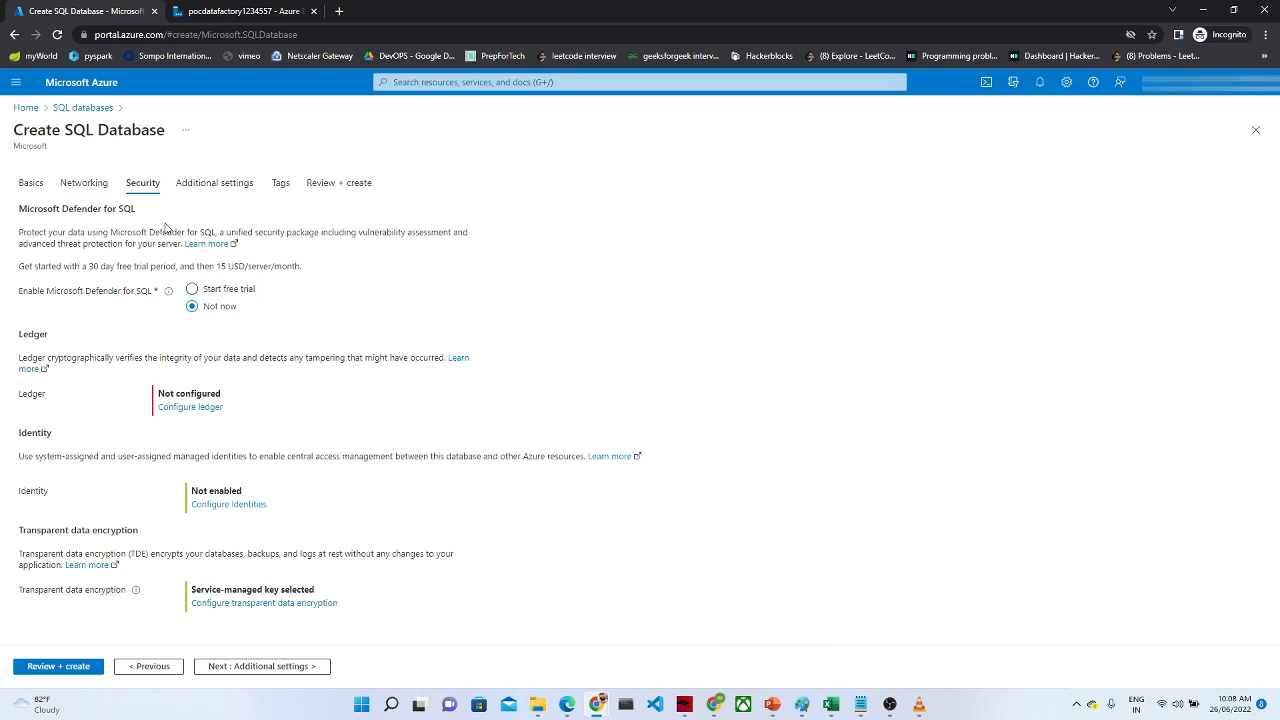
click(192, 289)
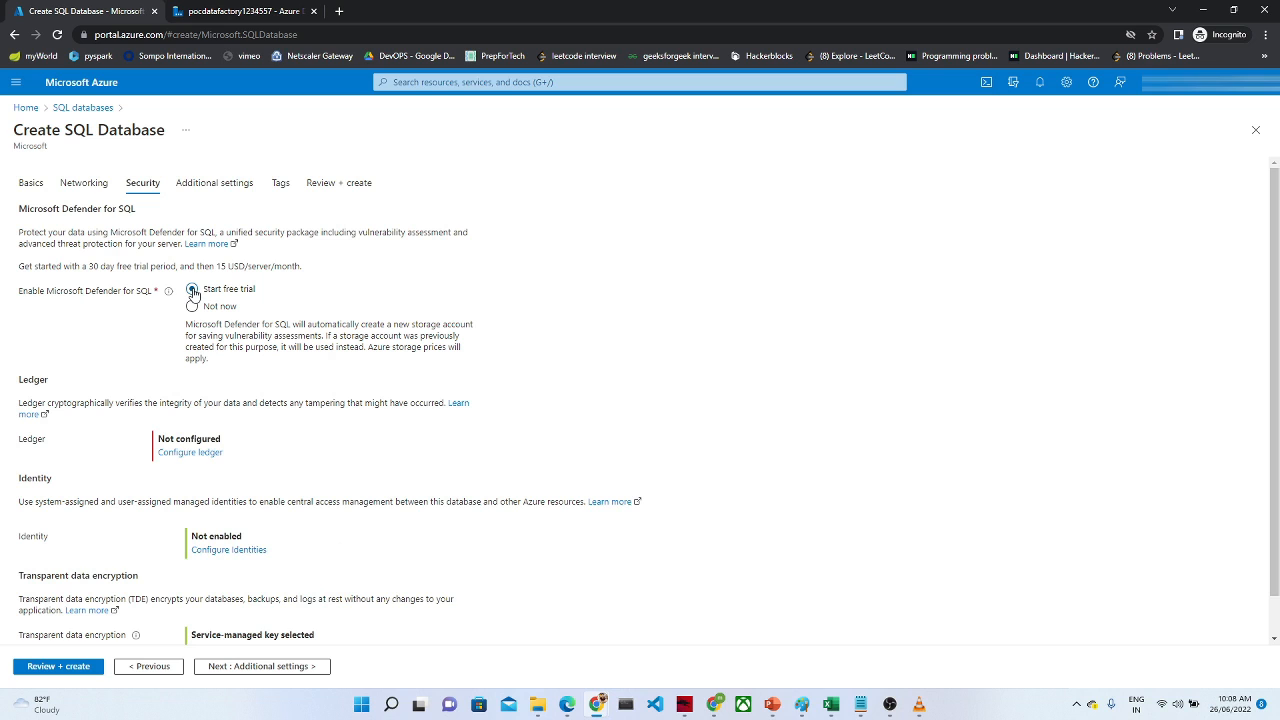
click(293, 667)
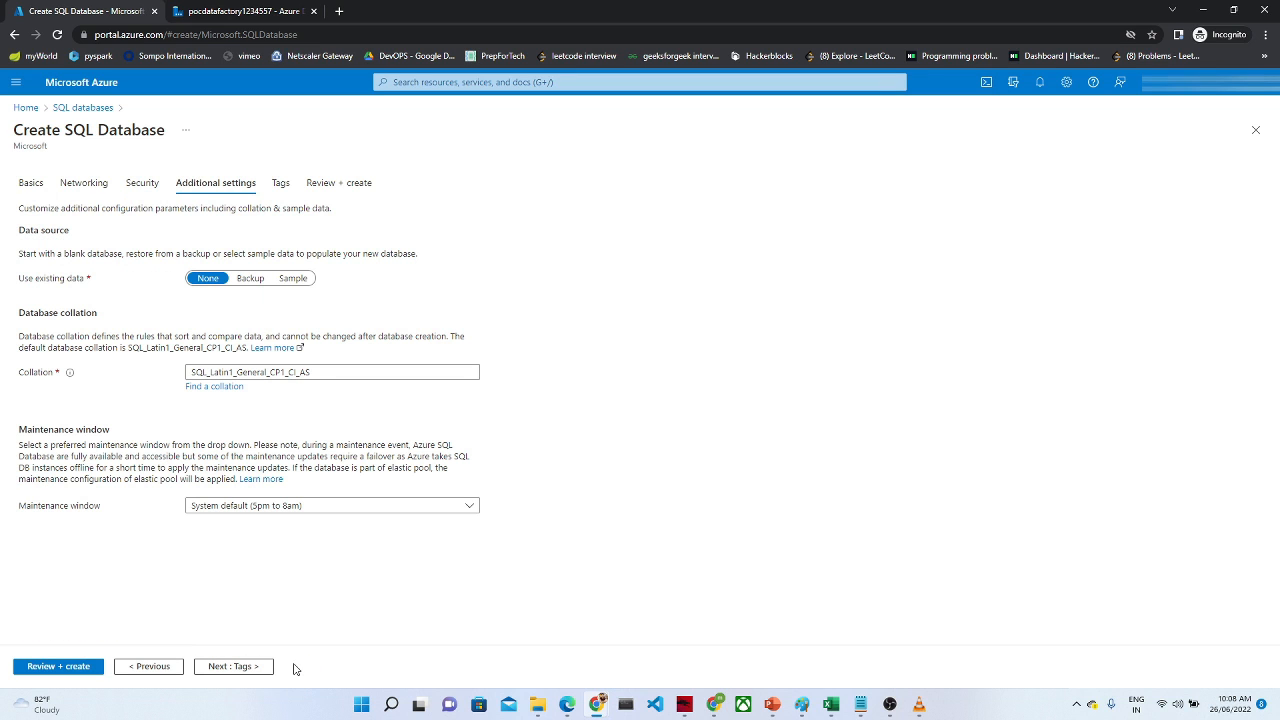
click(294, 280)
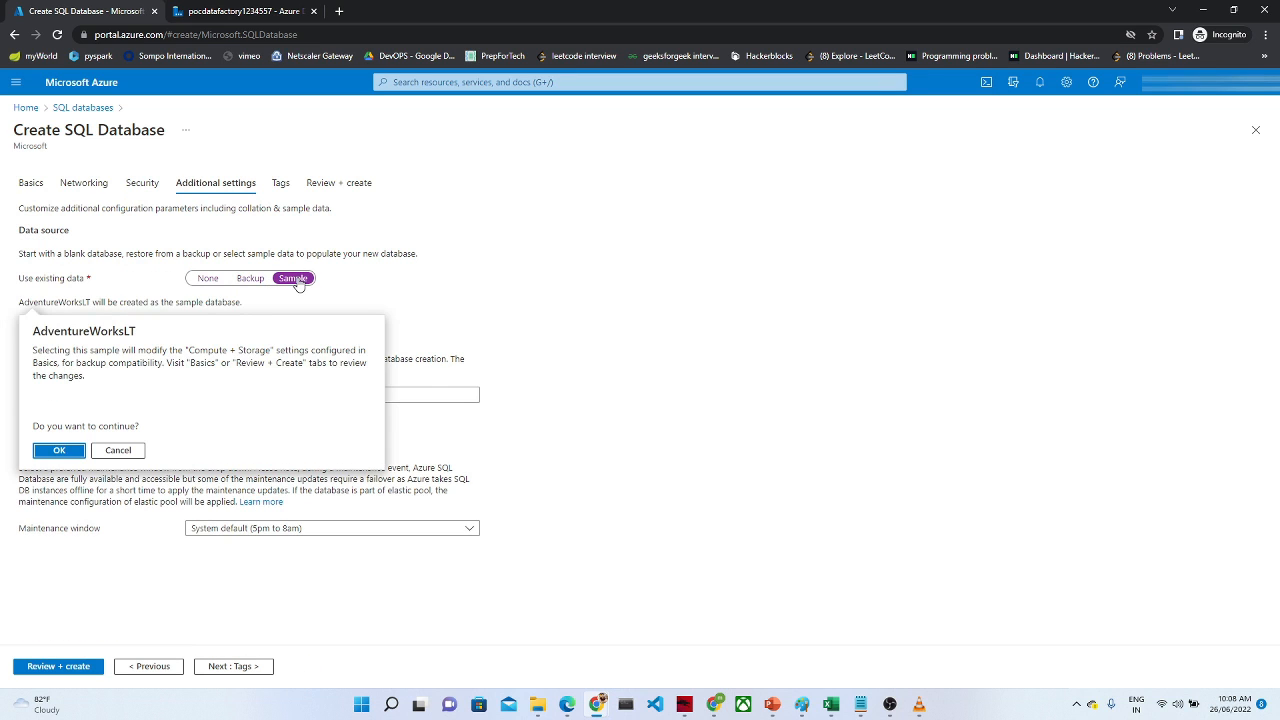
click(48, 450)
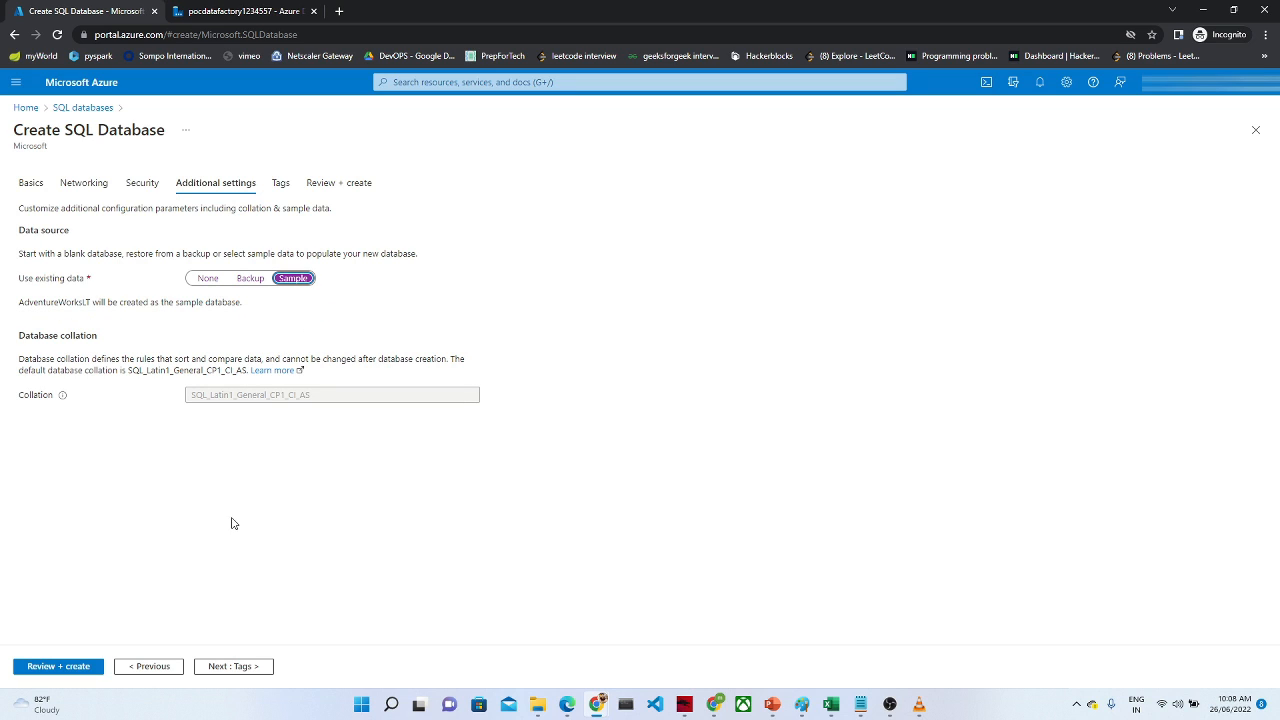
Step: Skip the tags, create the SQL database and check its deployment in the notifications
click(240, 667)
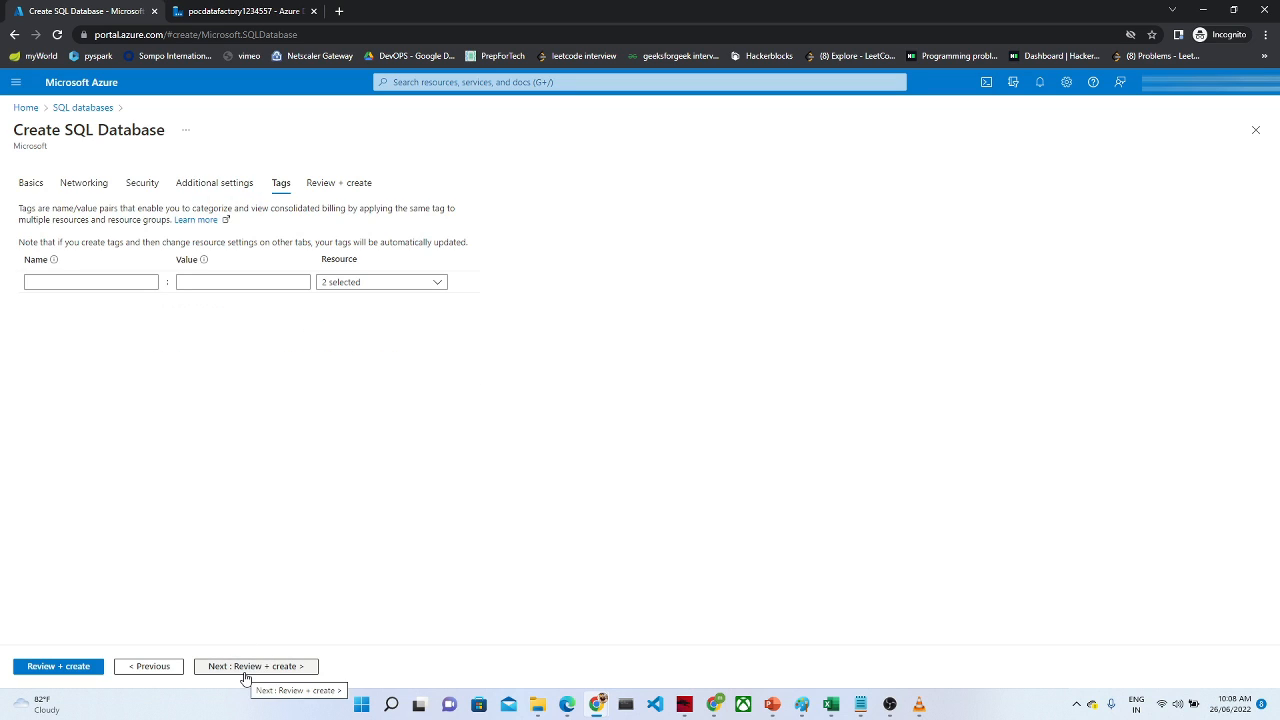
click(244, 670)
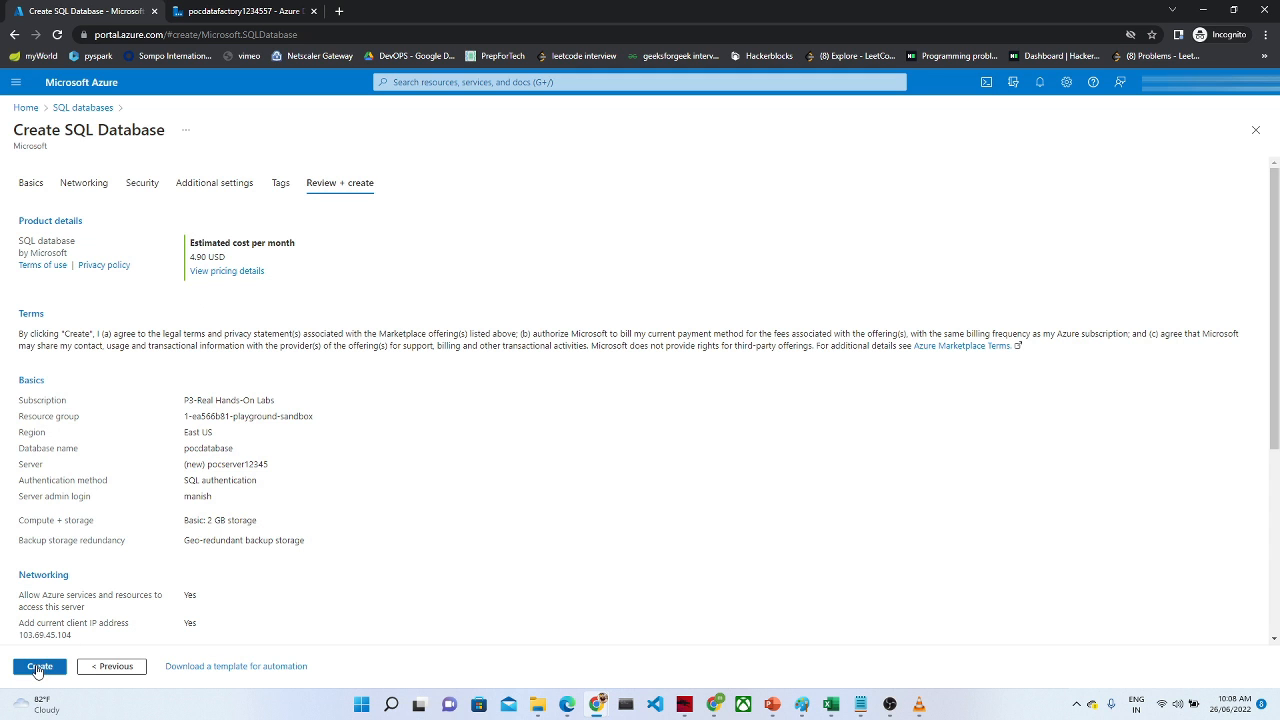
click(38, 667)
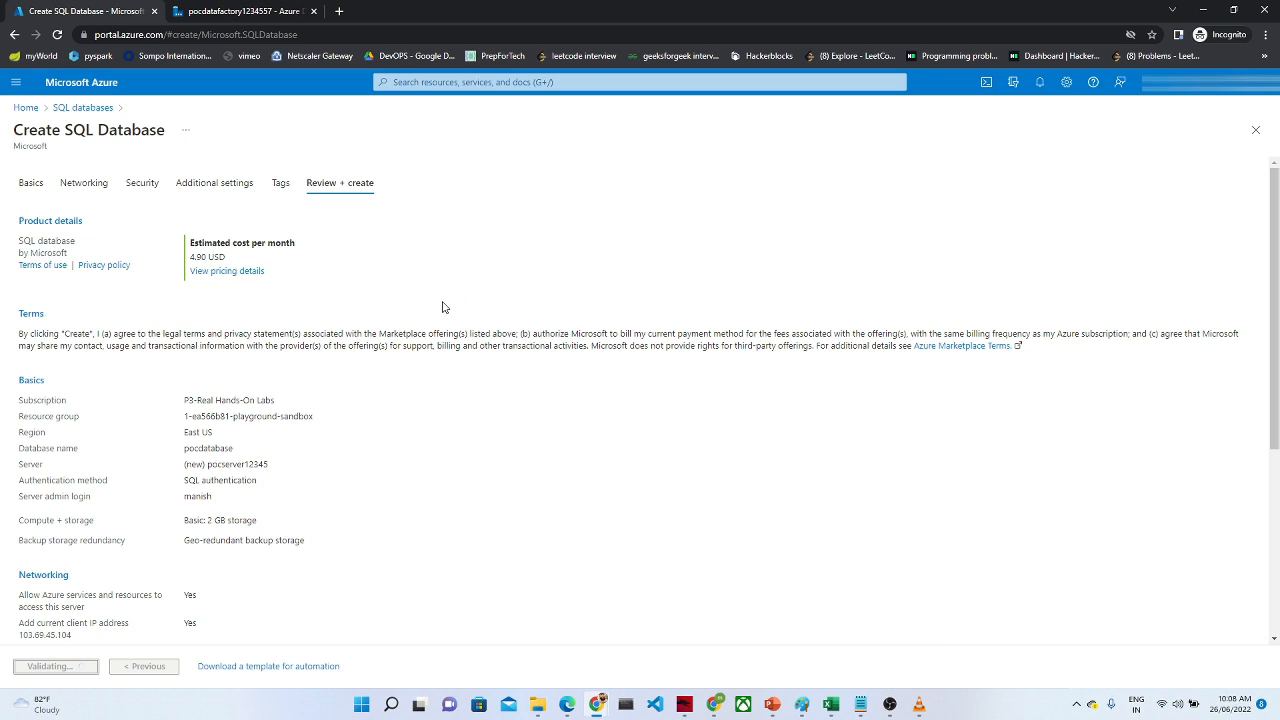
click(1041, 83)
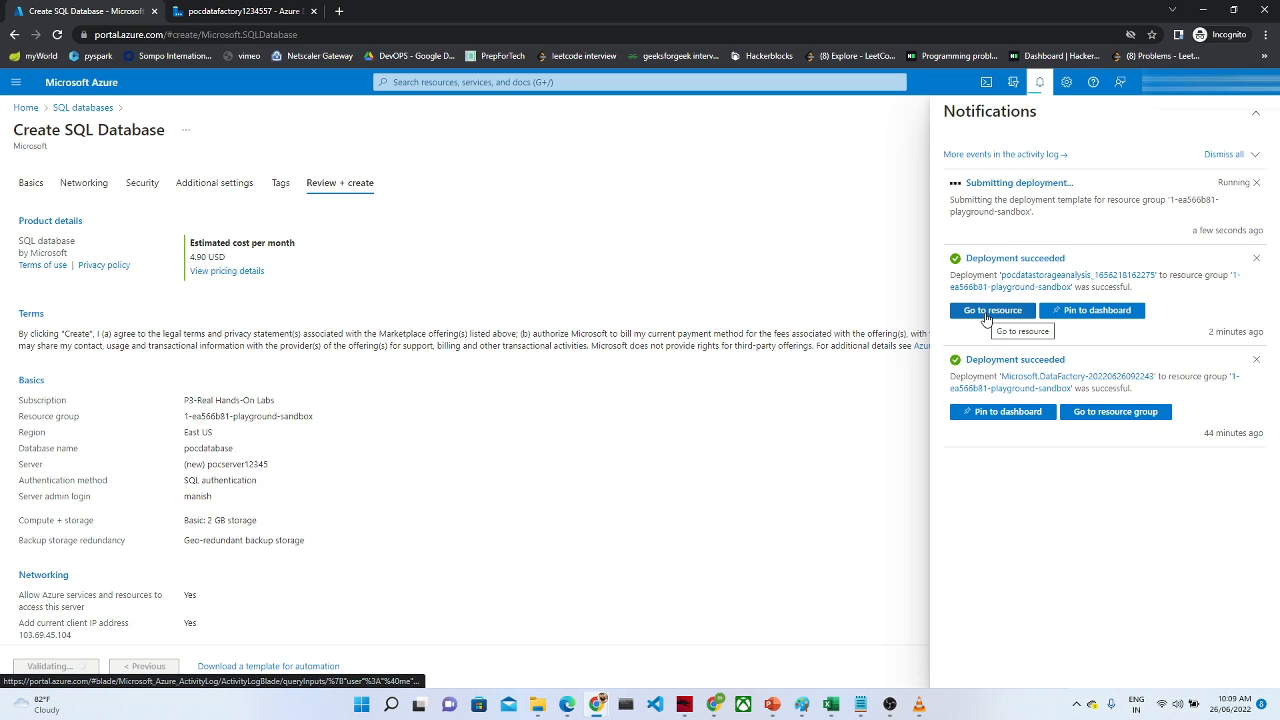
click(1039, 84)
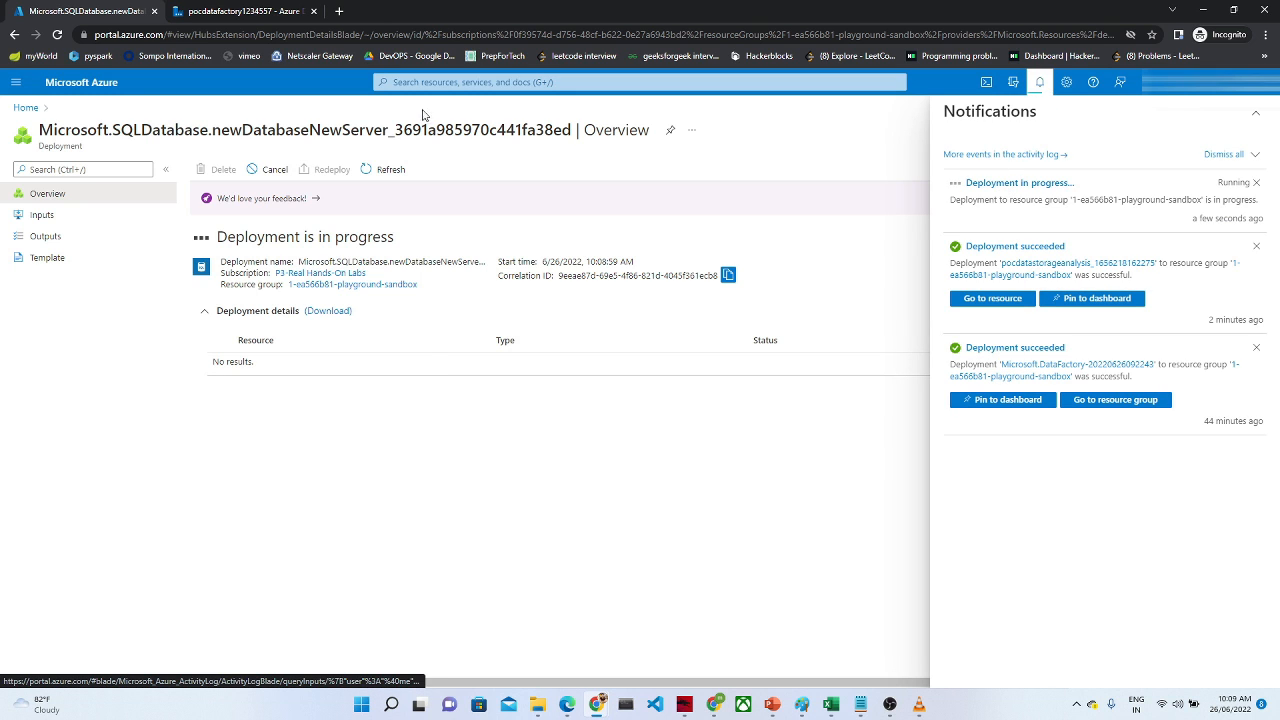
Step: Open the Data factories service and start creating a data factory
click(402, 84)
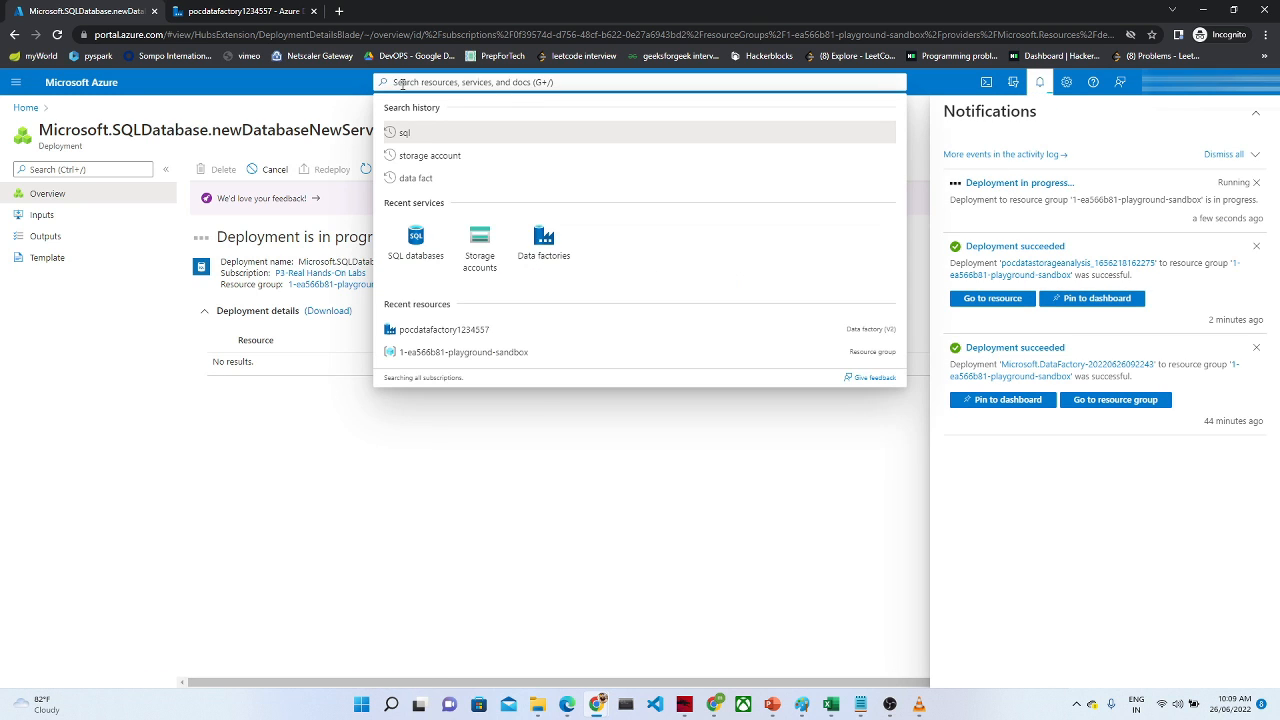
click(540, 240)
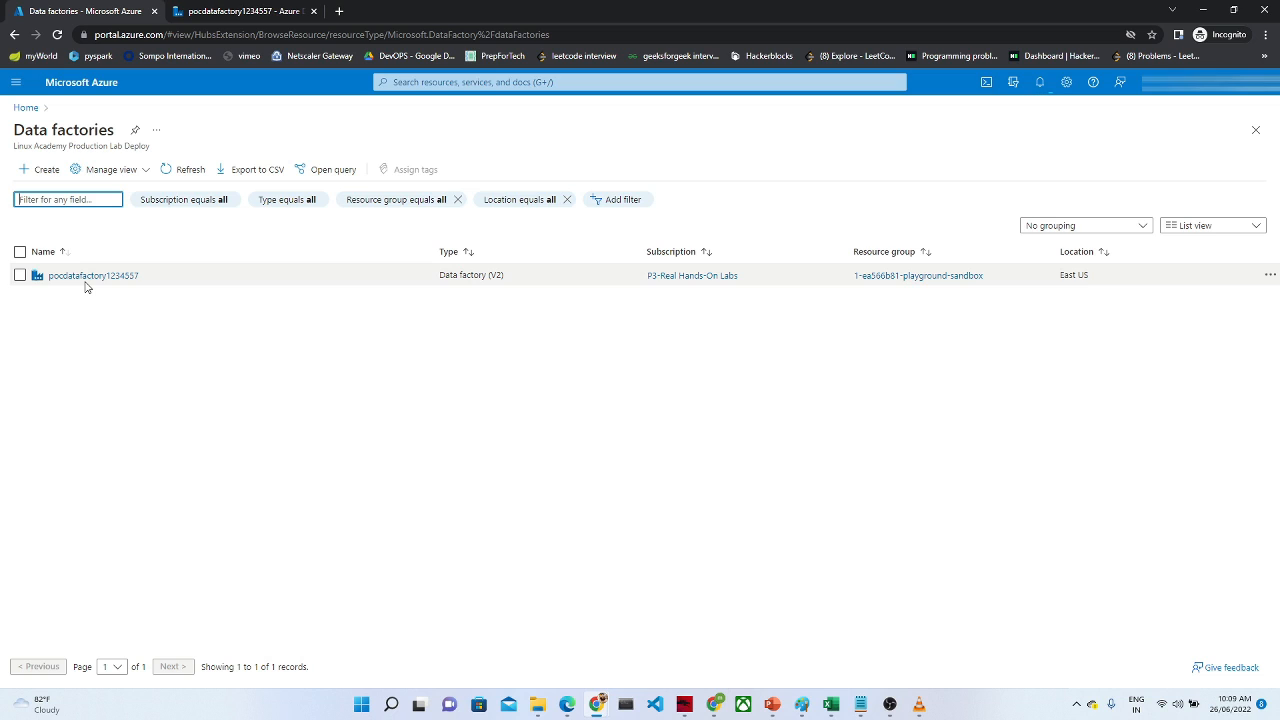
click(46, 177)
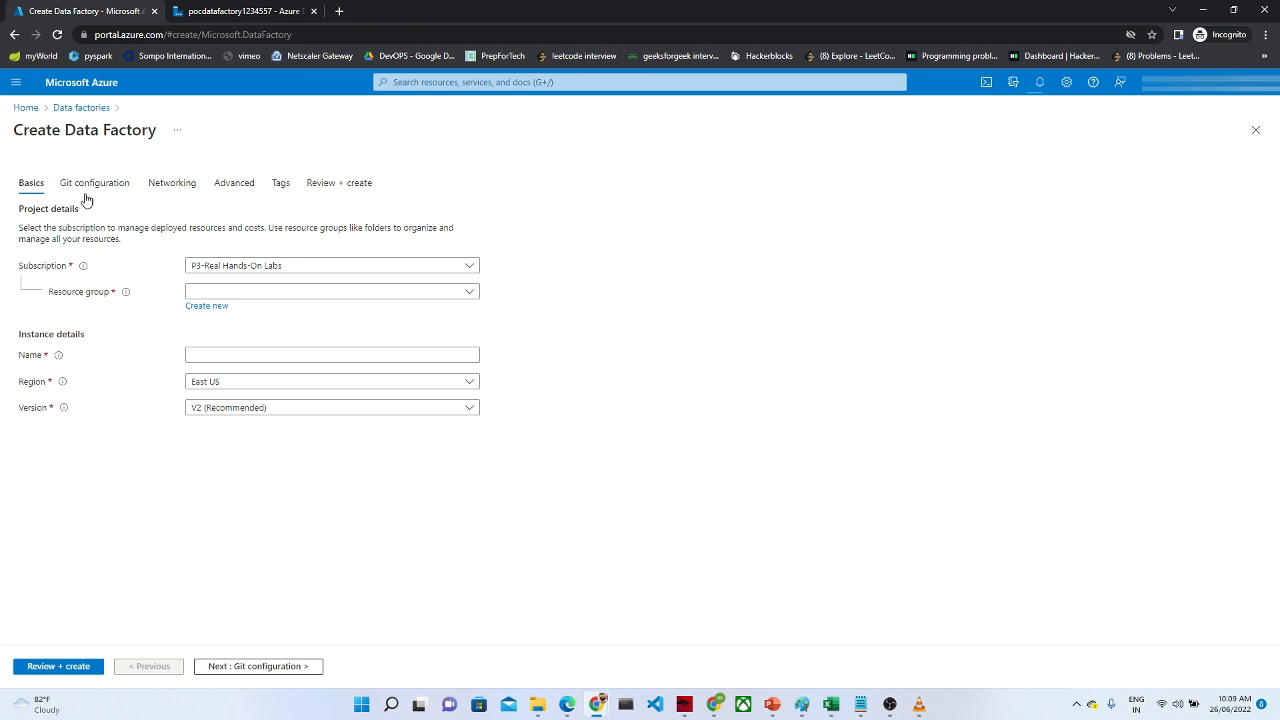
Step: Assign the data factory to the 1-ea566b81-playground-sandbox resource group and enter pocdatafactory0405 as its name
click(318, 293)
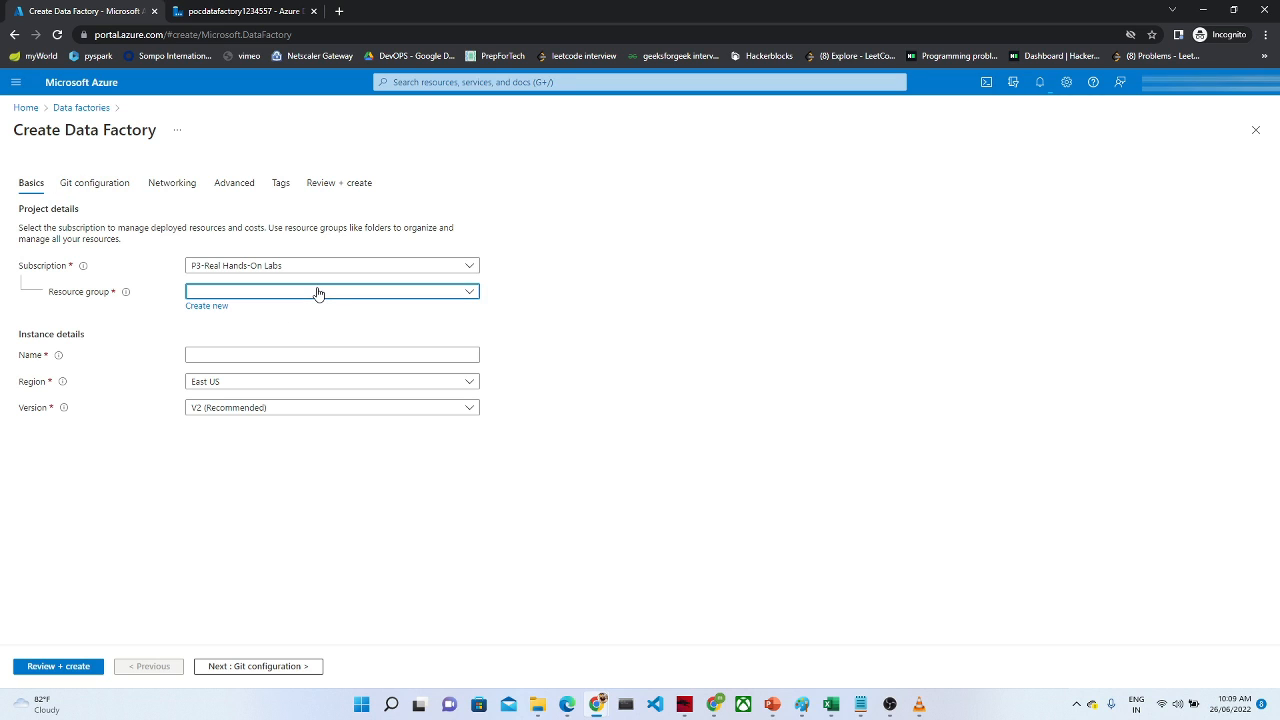
click(327, 340)
click(251, 355)
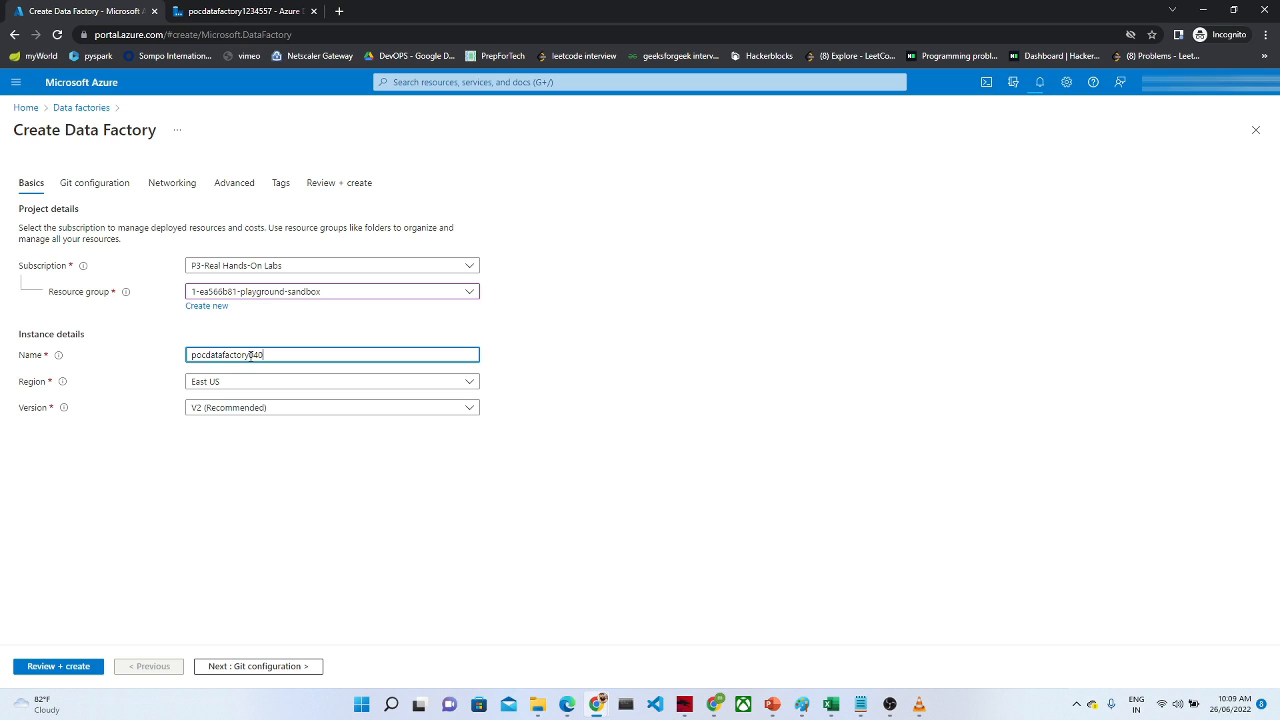
click(278, 513)
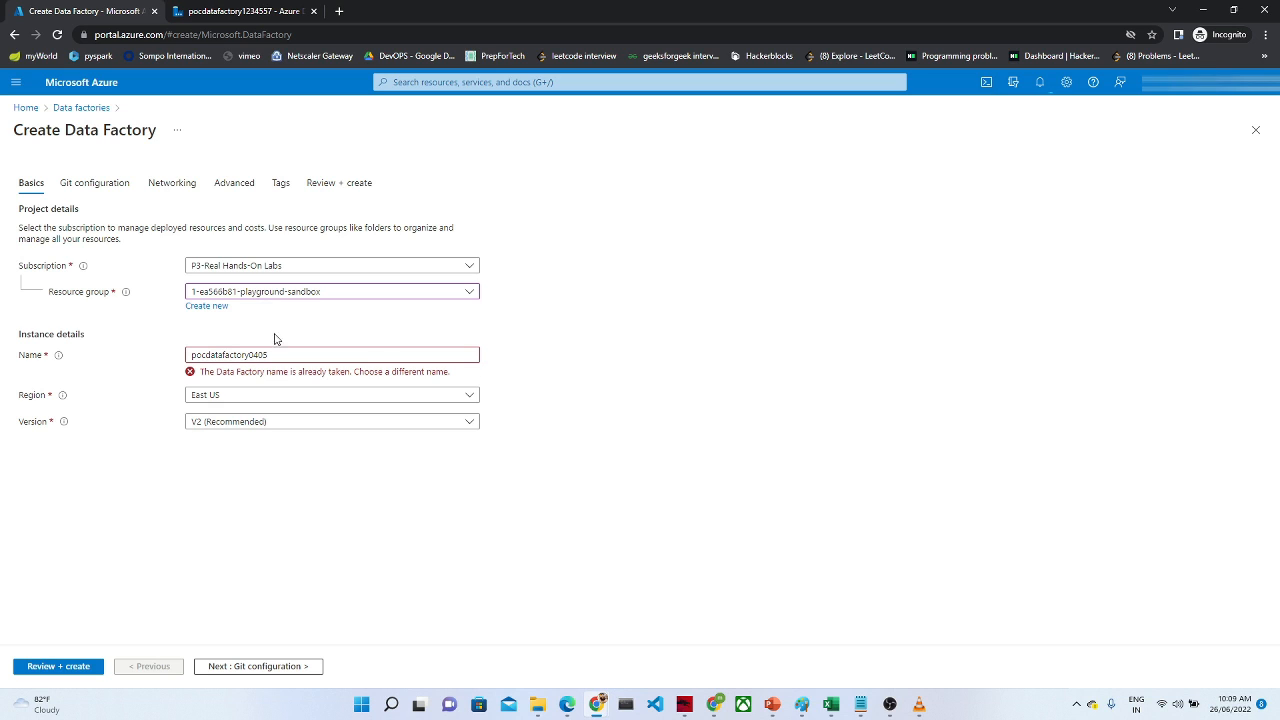
Step: Continue to the data factory's Git configuration and choose to configure Git later
click(277, 666)
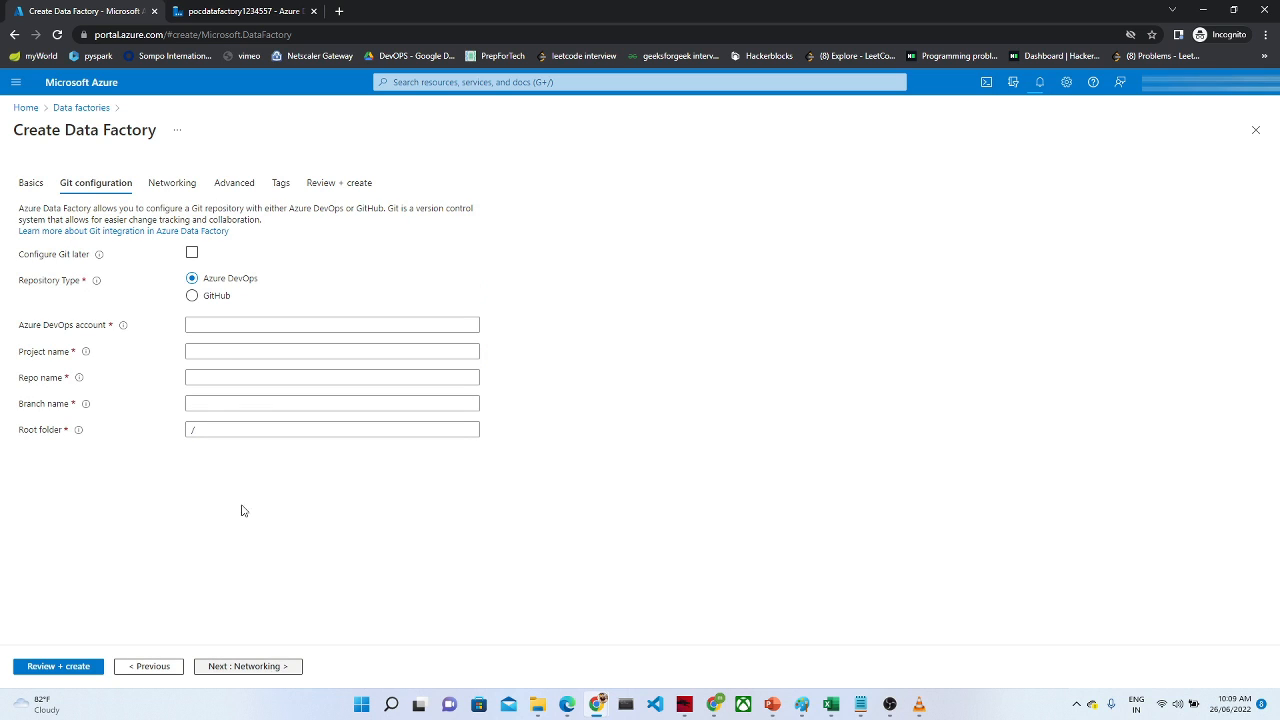
click(191, 253)
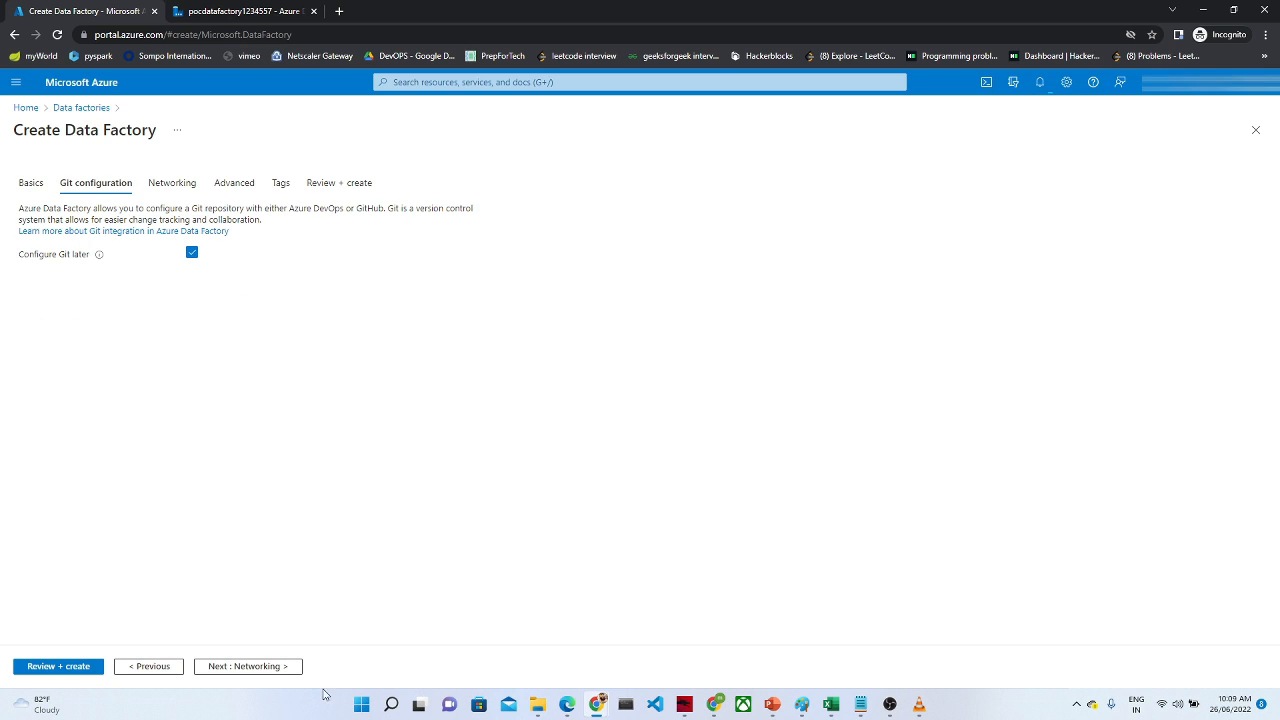
Step: Keep the public endpoint, leave customer-managed encryption off, skip the tags and create the data factory
click(268, 673)
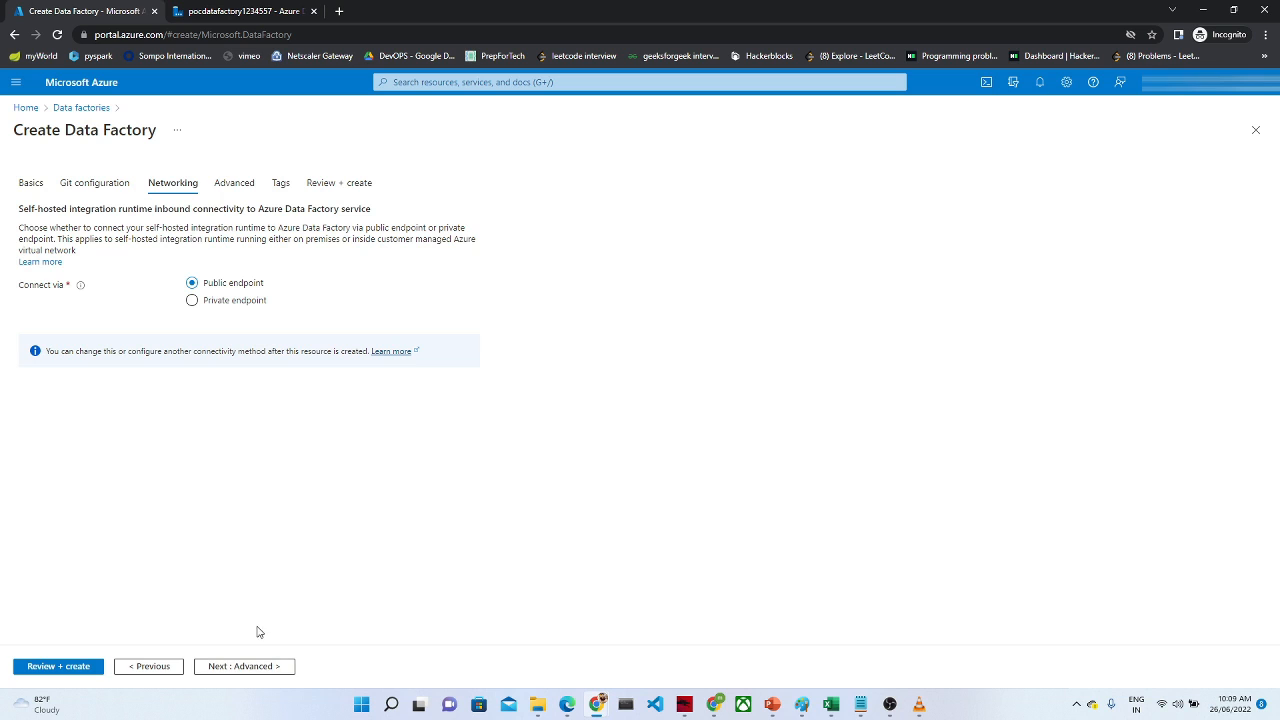
click(253, 673)
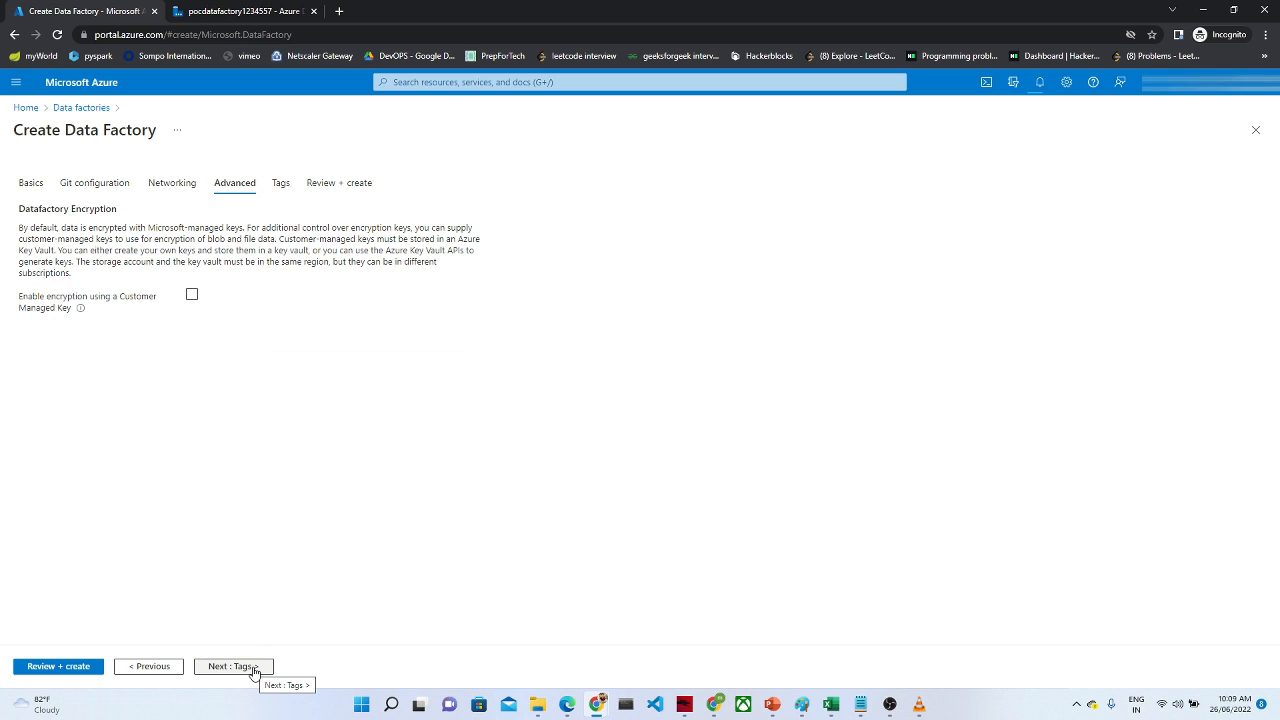
click(253, 669)
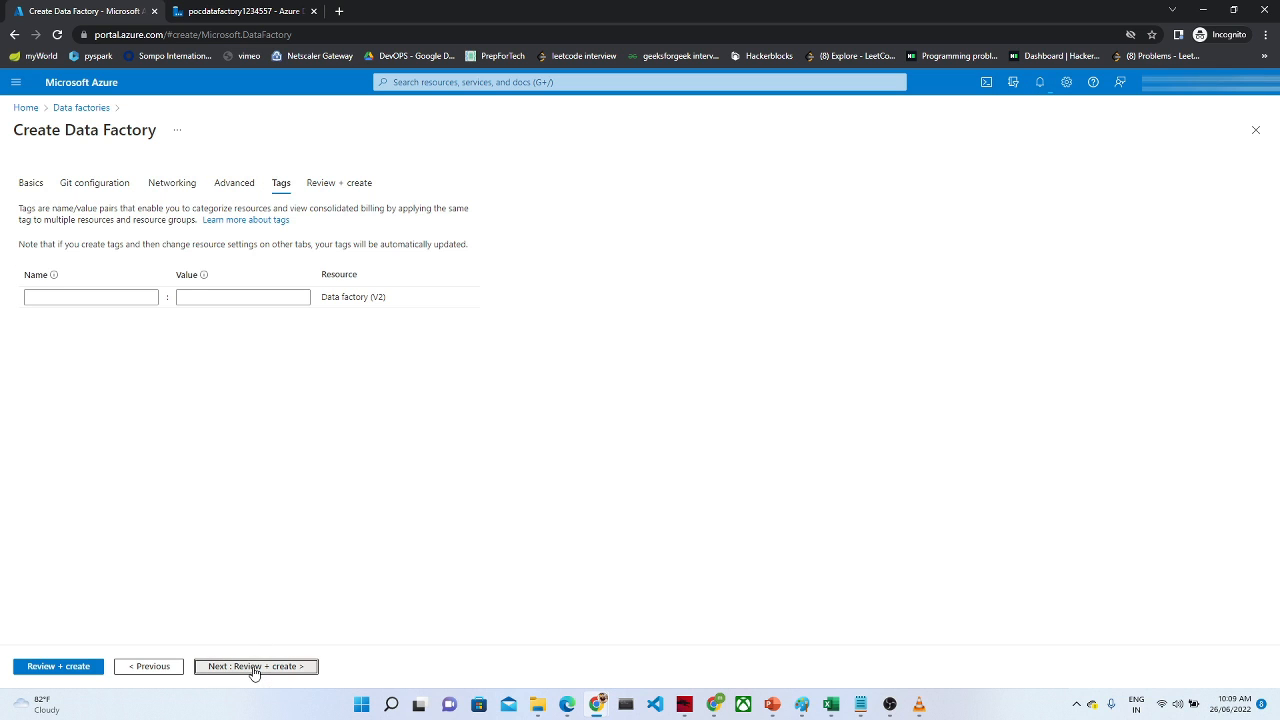
click(254, 669)
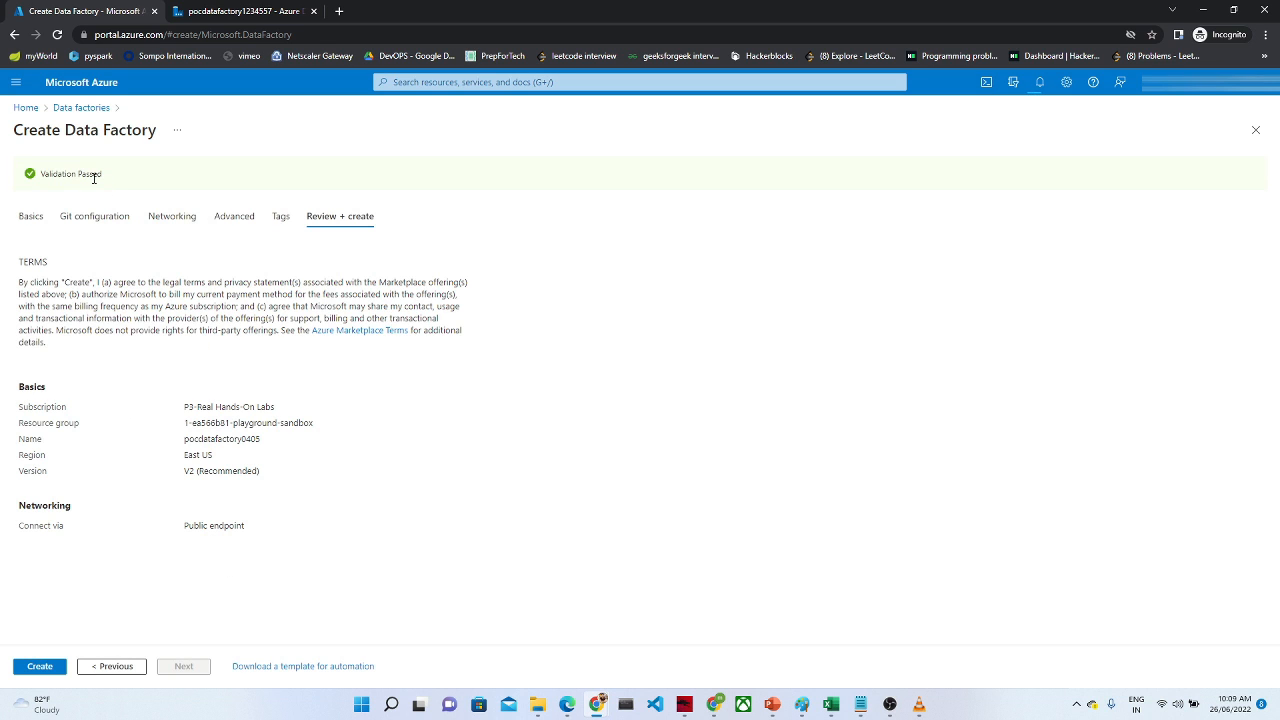
click(39, 668)
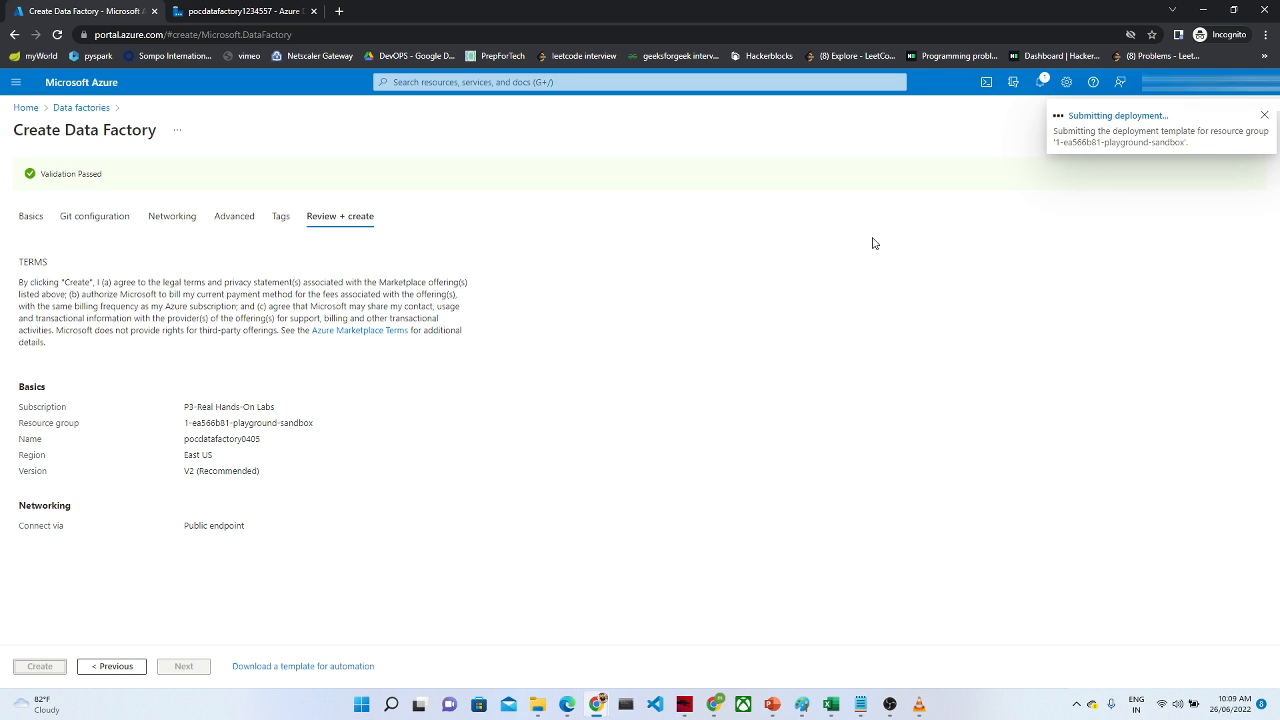
Step: Check the deployment notifications and open the deployed pocdatastorageanalysis storage account
click(1042, 84)
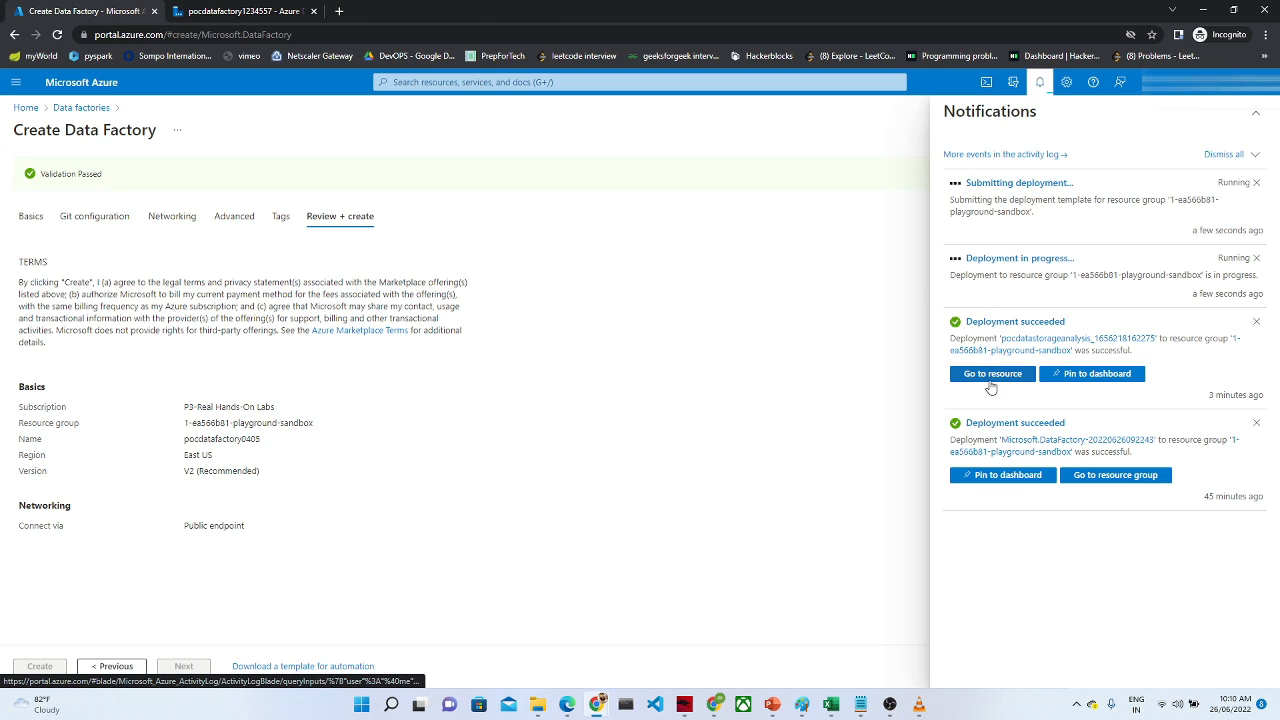
click(1039, 82)
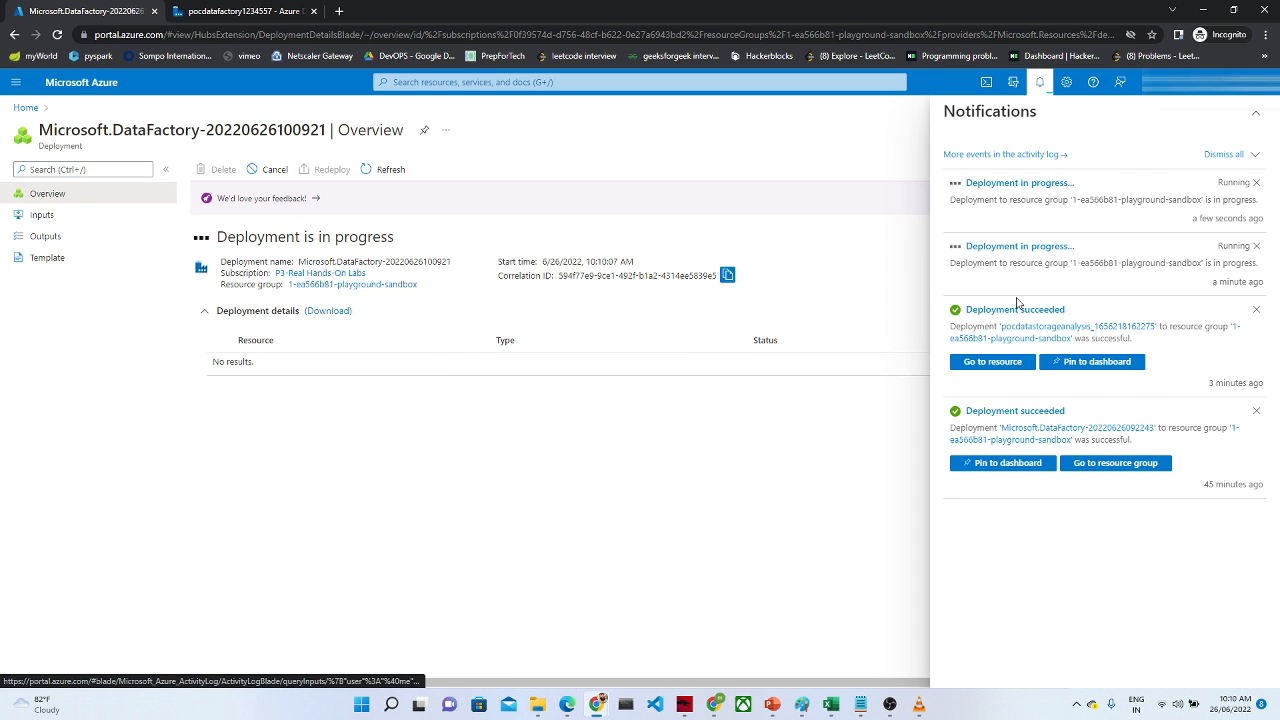
click(997, 368)
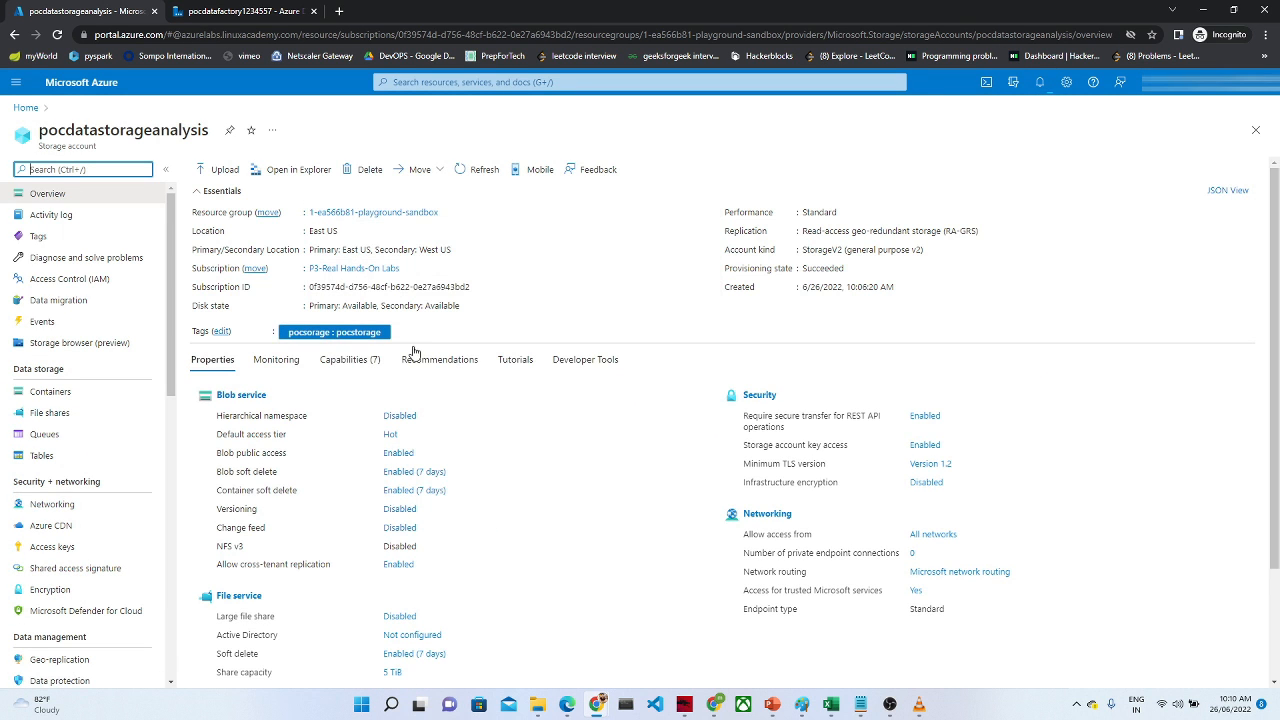
Step: Review all recent resources, and open the 1-ea566b81-playground-sandbox resource group from the new data factory's deployment notification
click(26, 107)
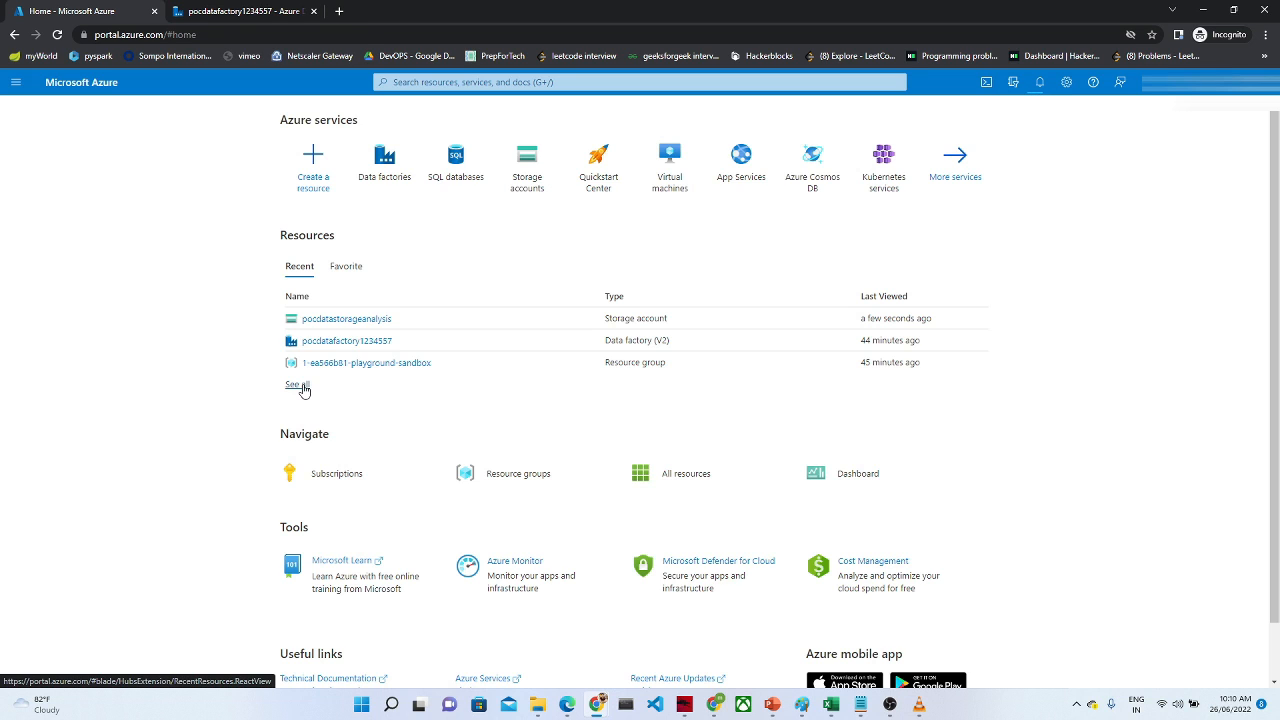
click(302, 387)
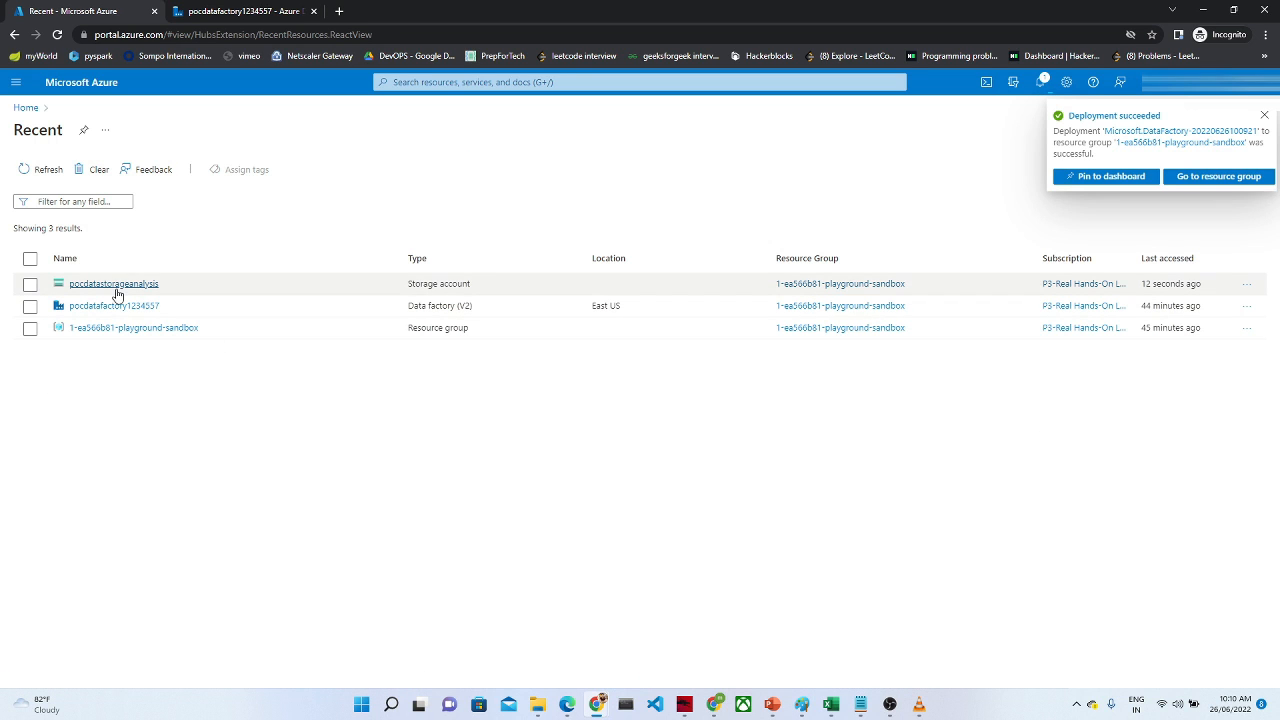
mouse_move(116, 290)
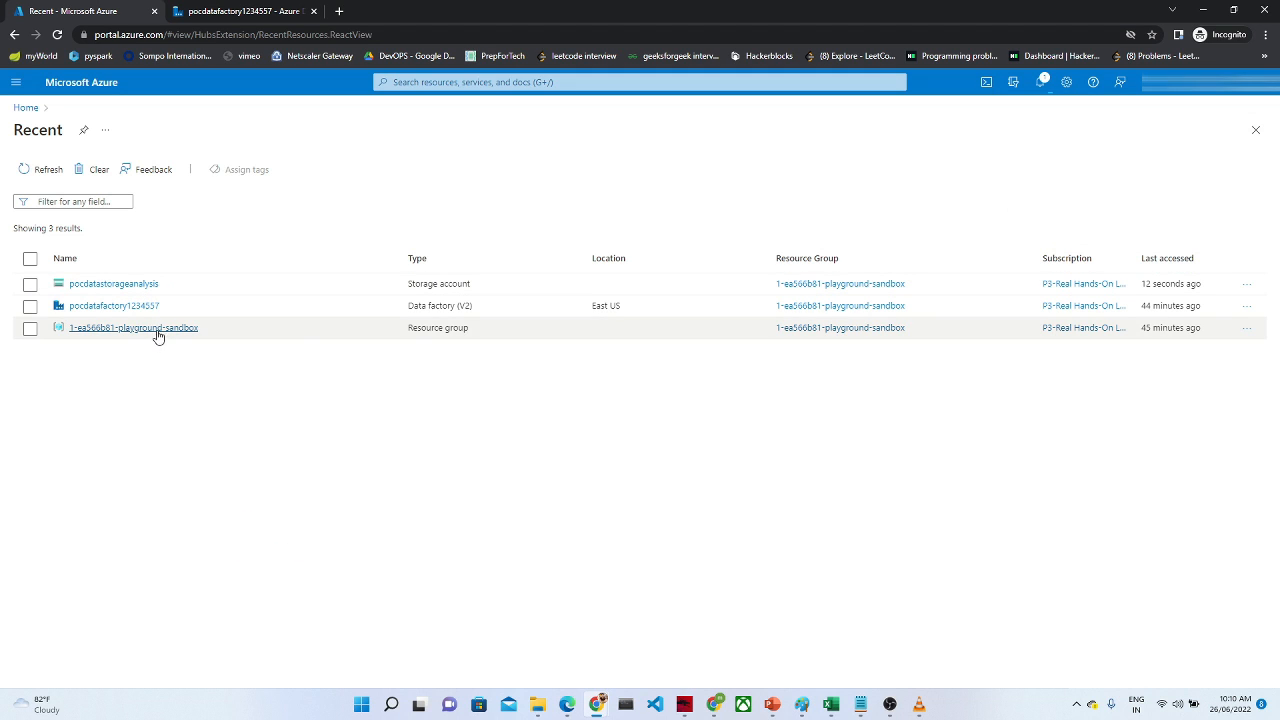
mouse_move(157, 337)
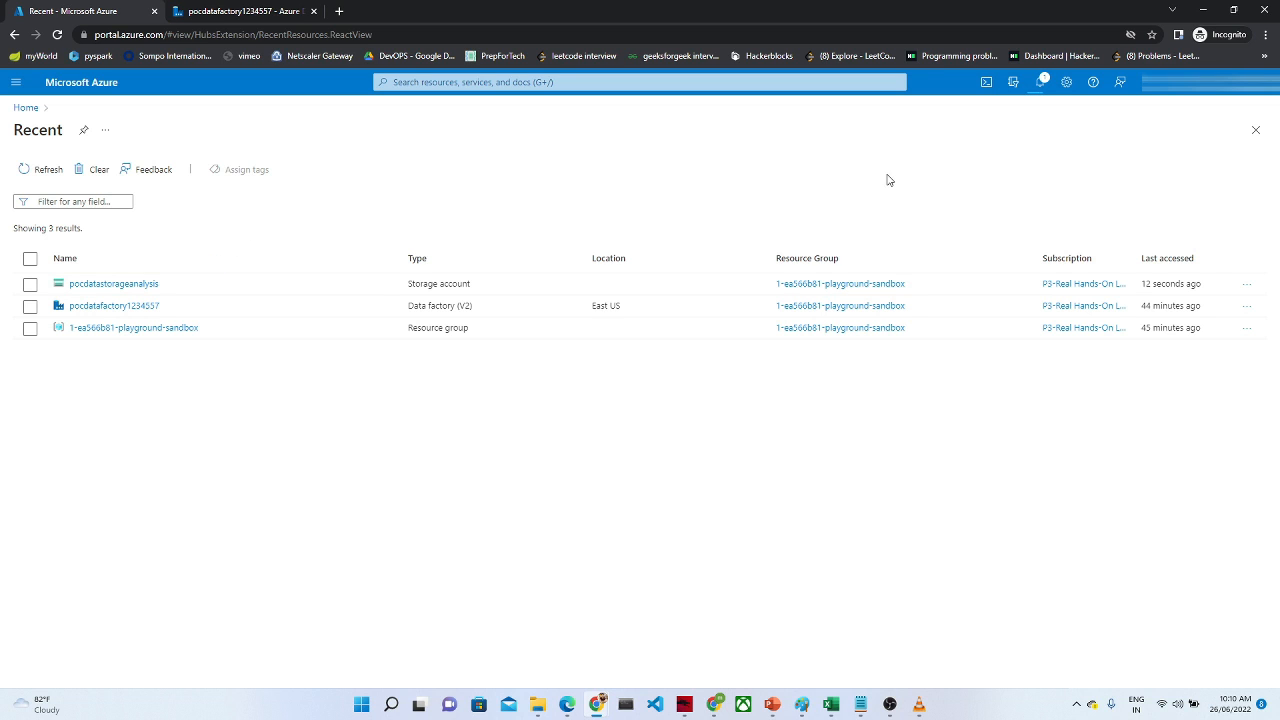
click(1040, 82)
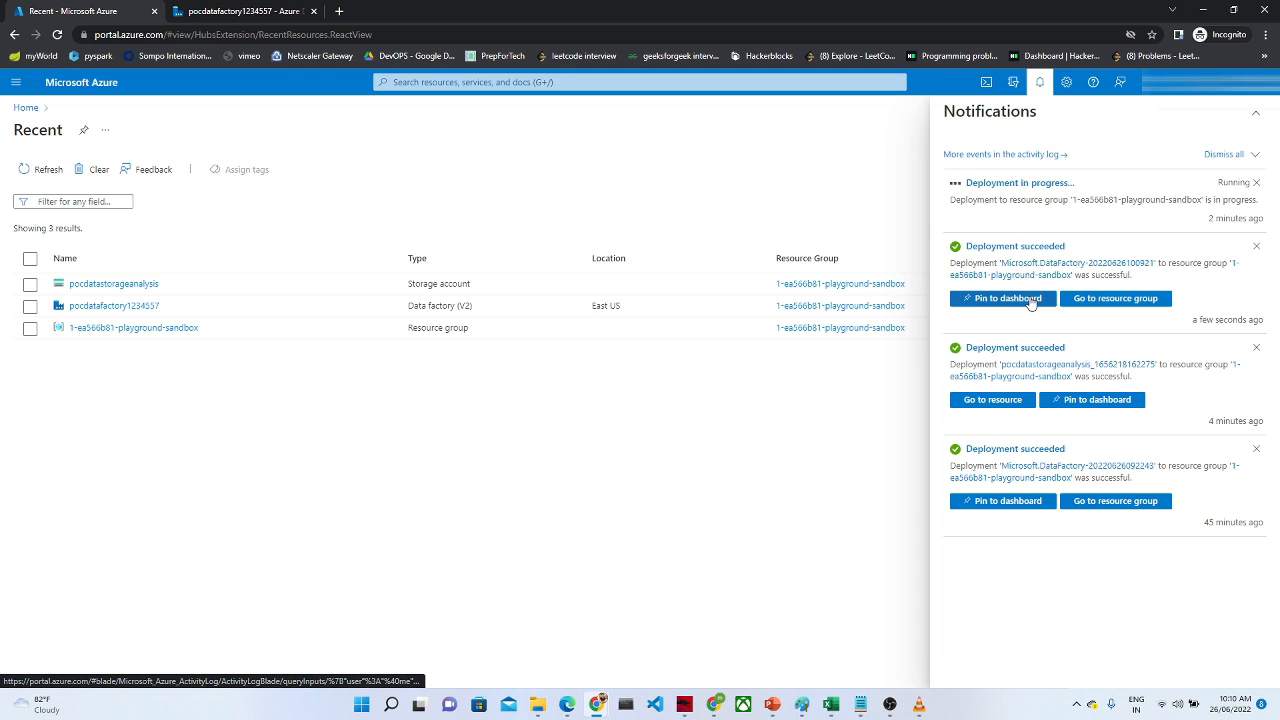
click(1072, 299)
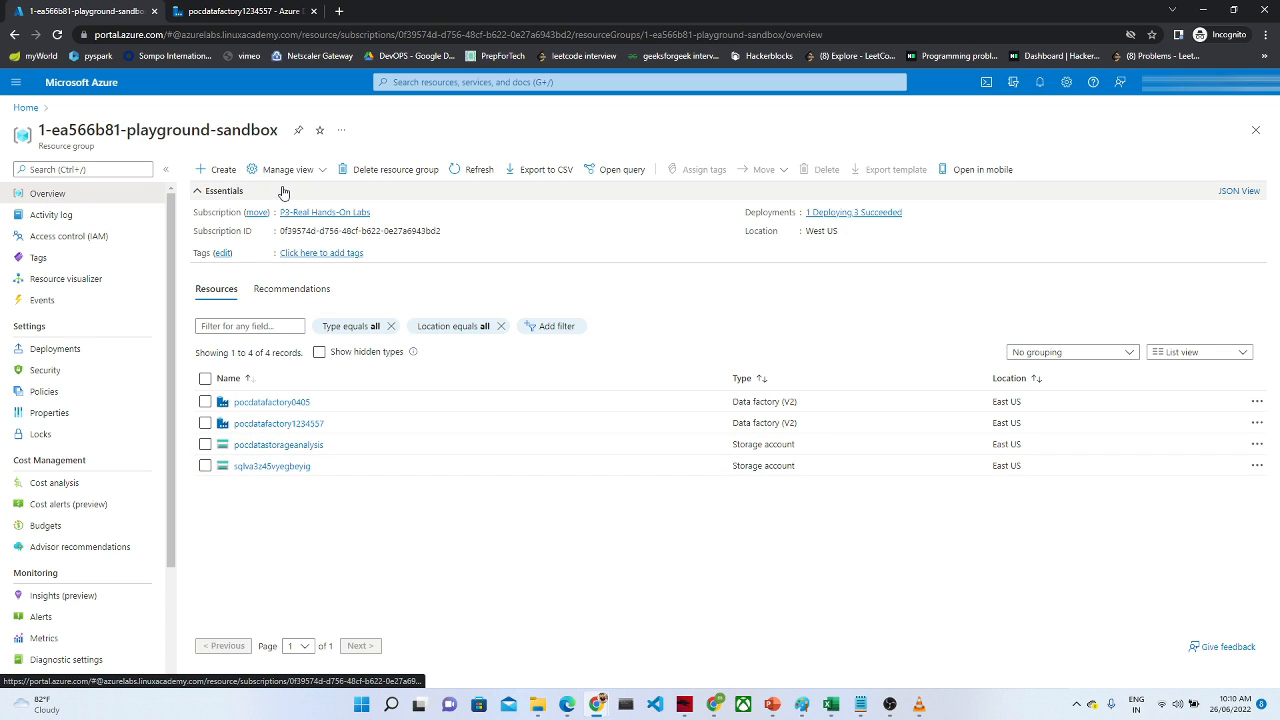
Step: Recheck the full list of recent resources and the deployment notifications, and reopen the sandbox resource group to examine its resources
click(88, 84)
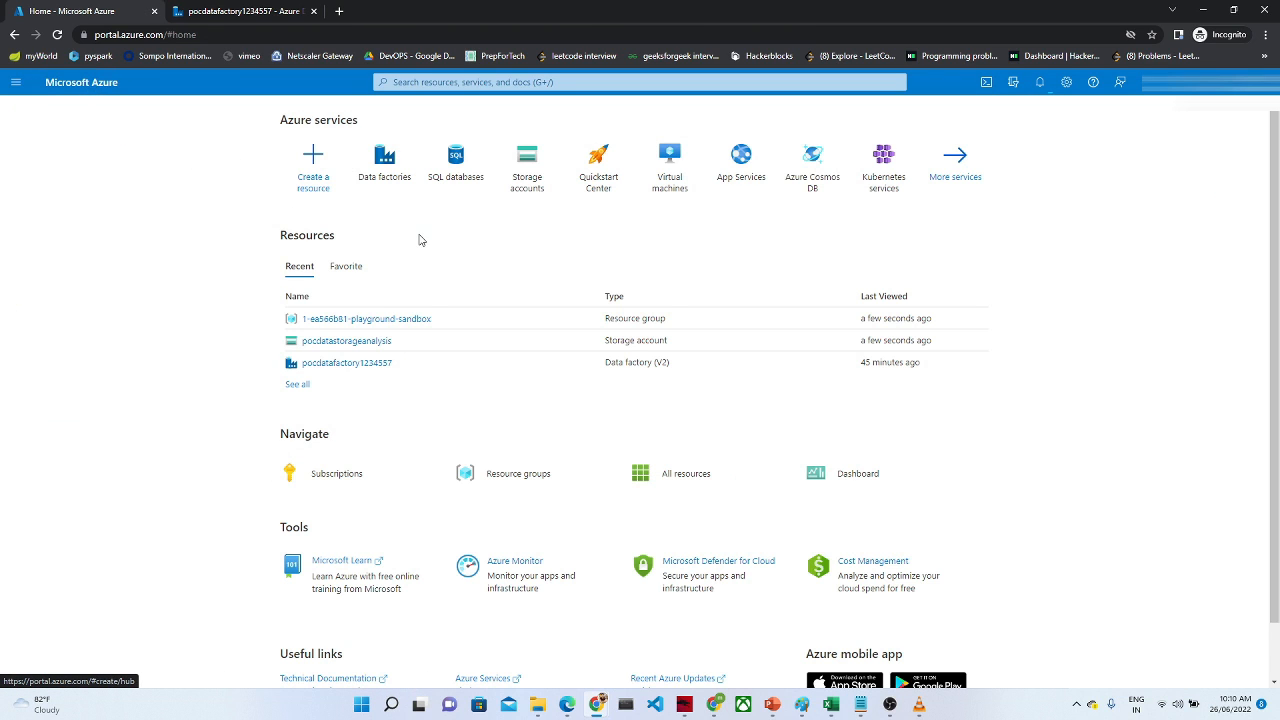
click(298, 384)
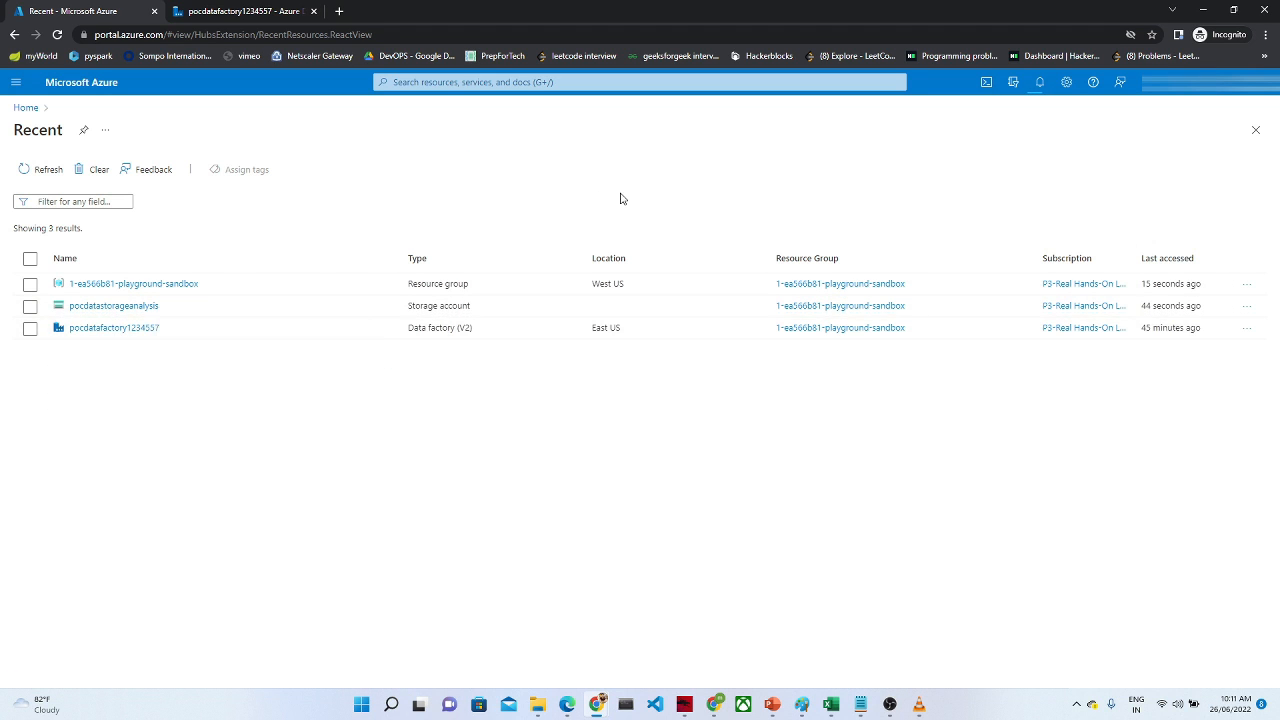
click(1040, 88)
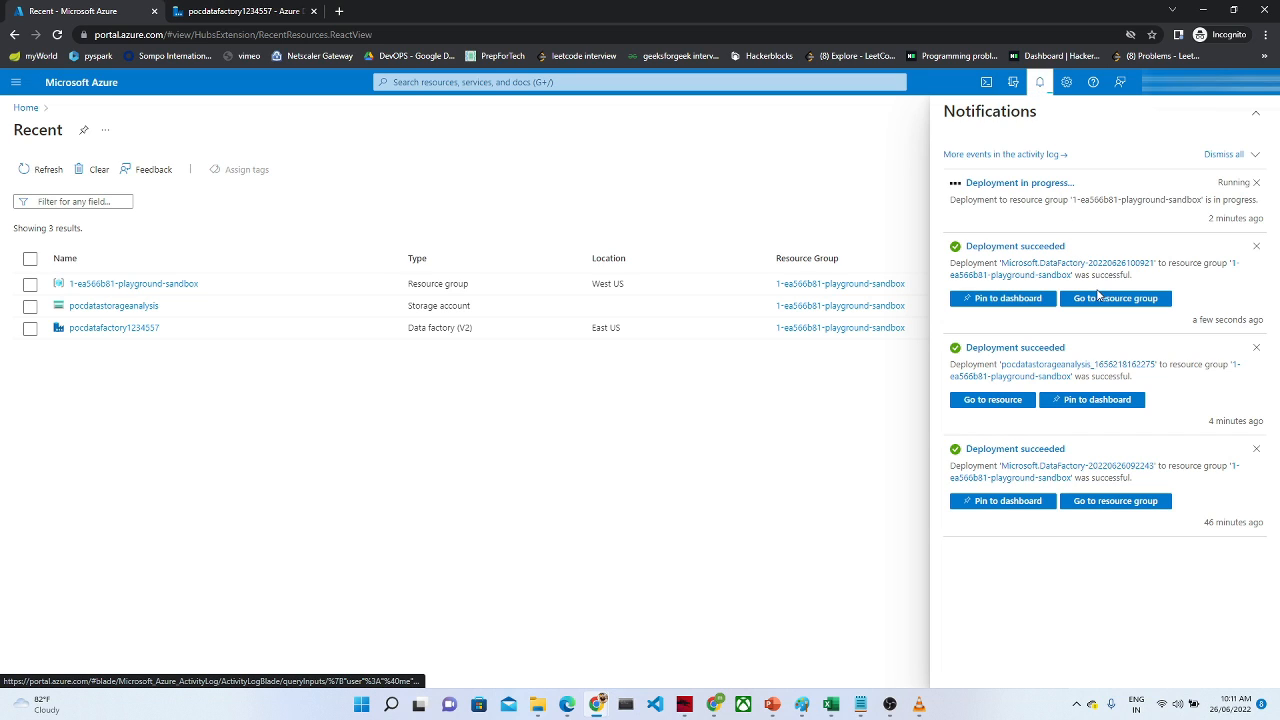
click(1104, 302)
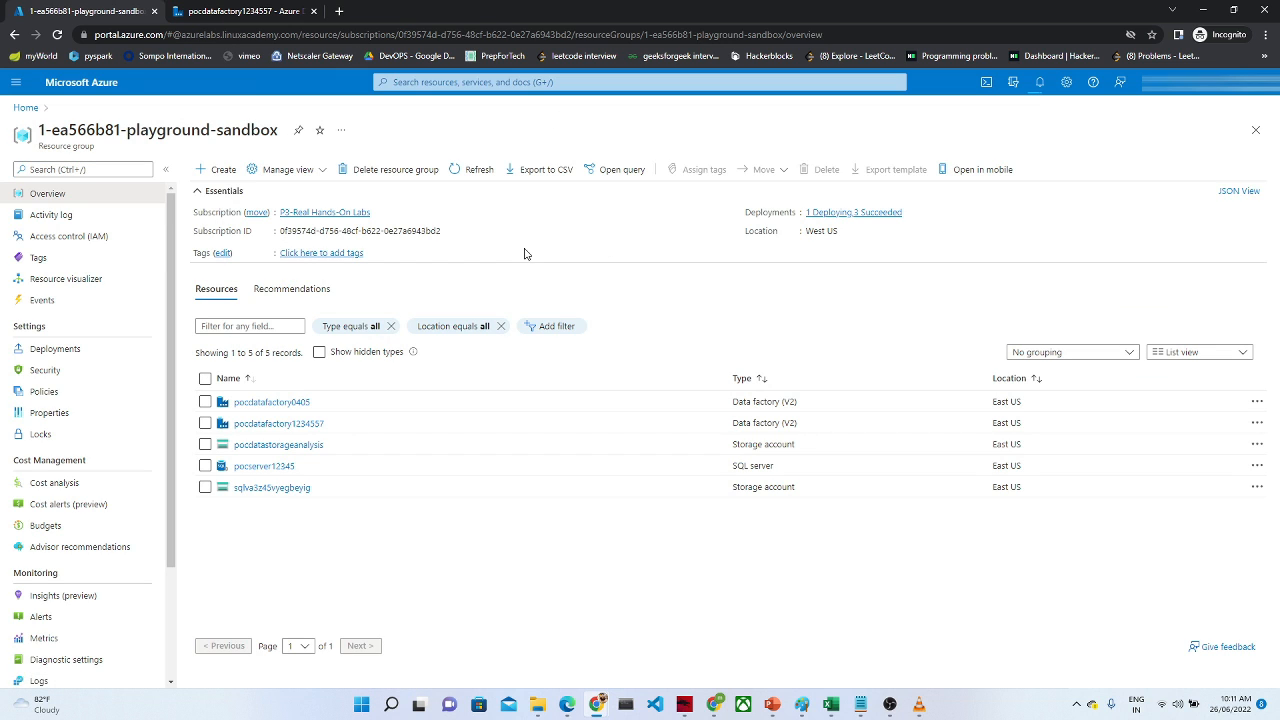
Step: Go back through the home page to the sandbox resource group and open the pocdatafactory0405 data factory
click(24, 108)
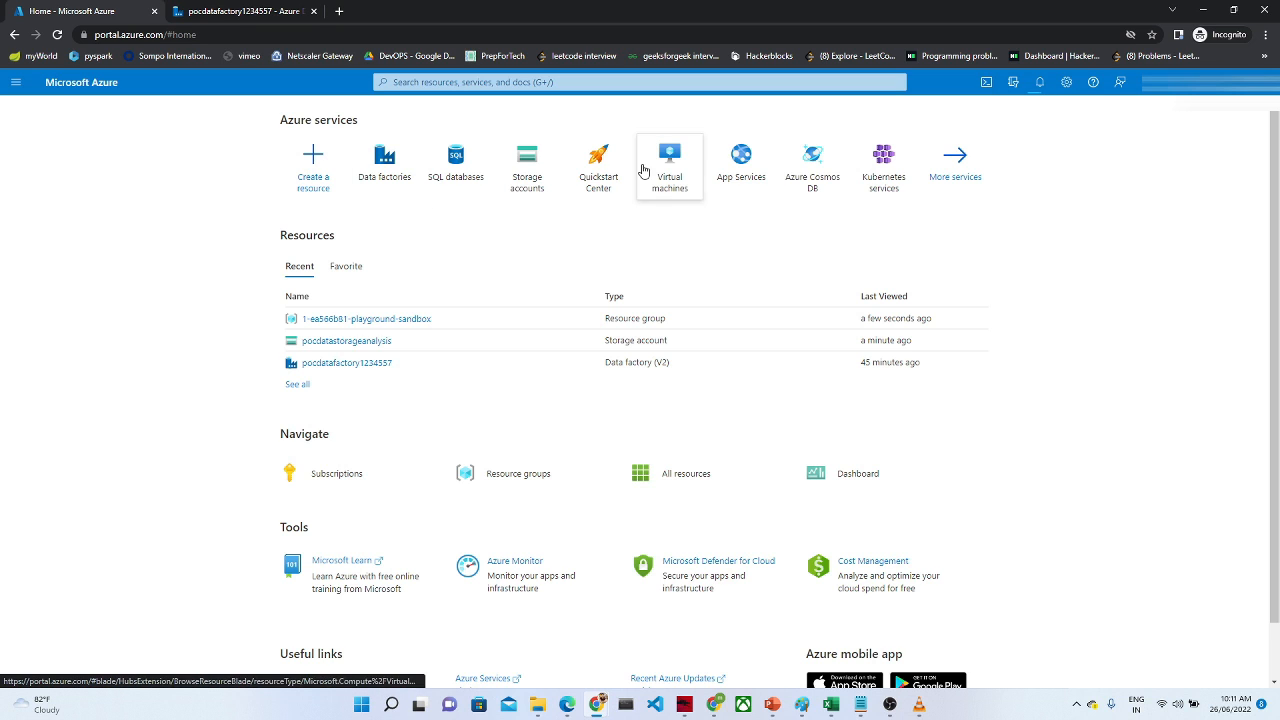
click(1040, 84)
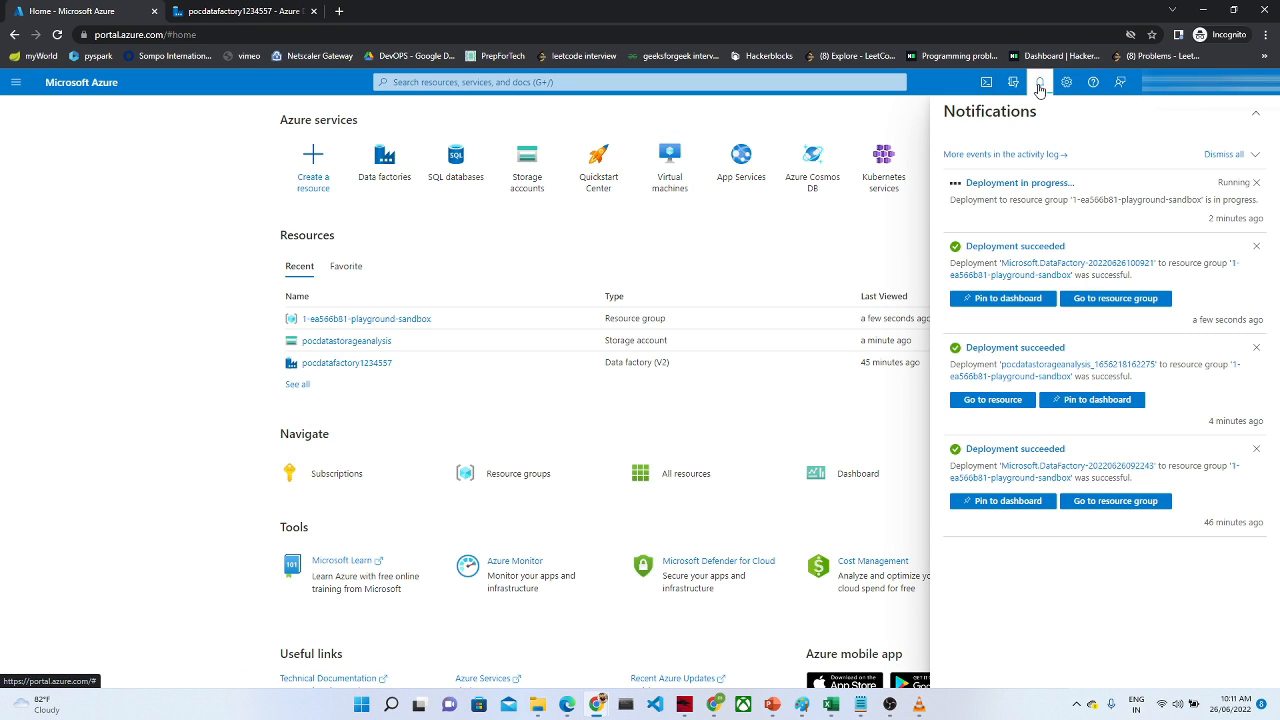
click(1115, 299)
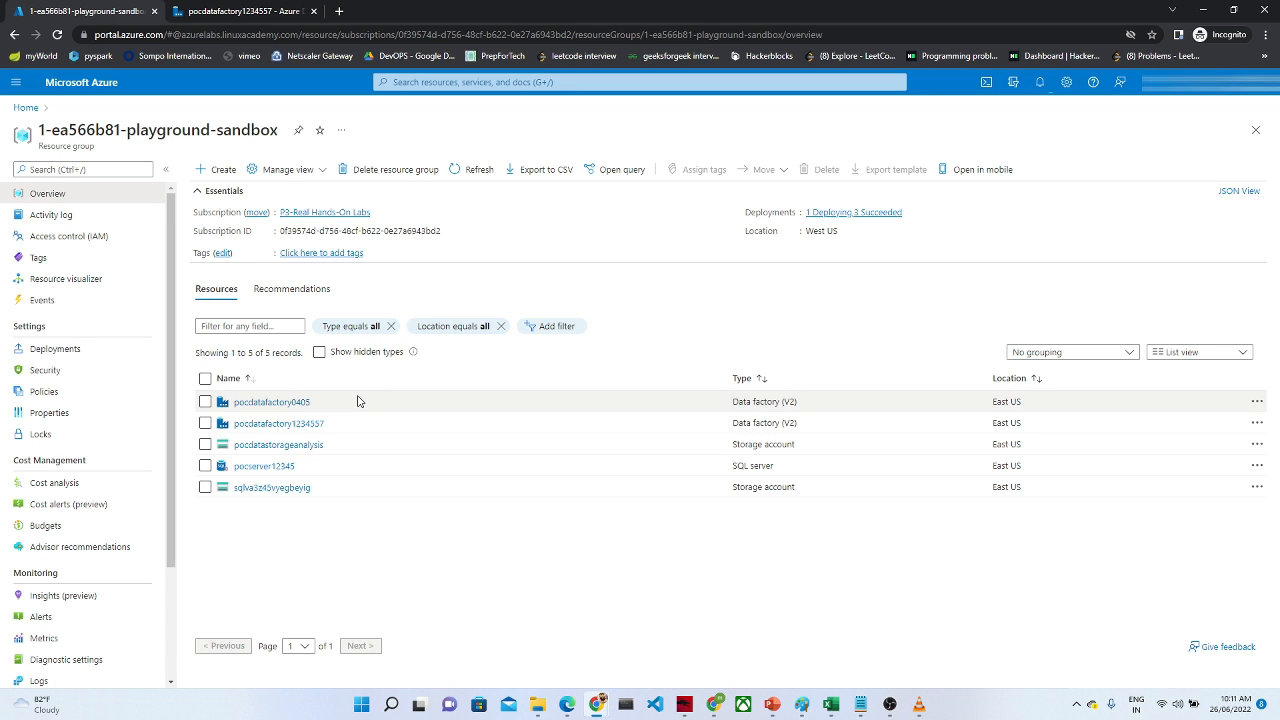
click(254, 402)
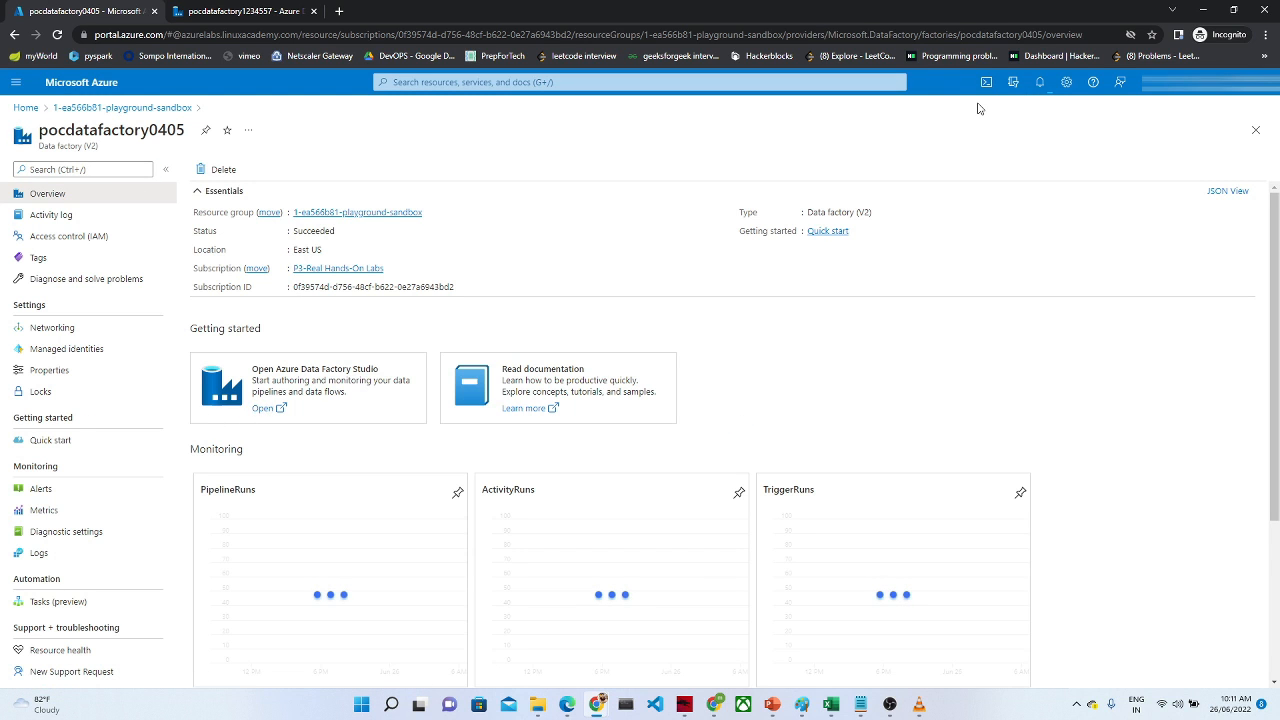
Step: Check the deployment notifications, consult the lab's task list in Paint and return to the Azure portal
click(1041, 83)
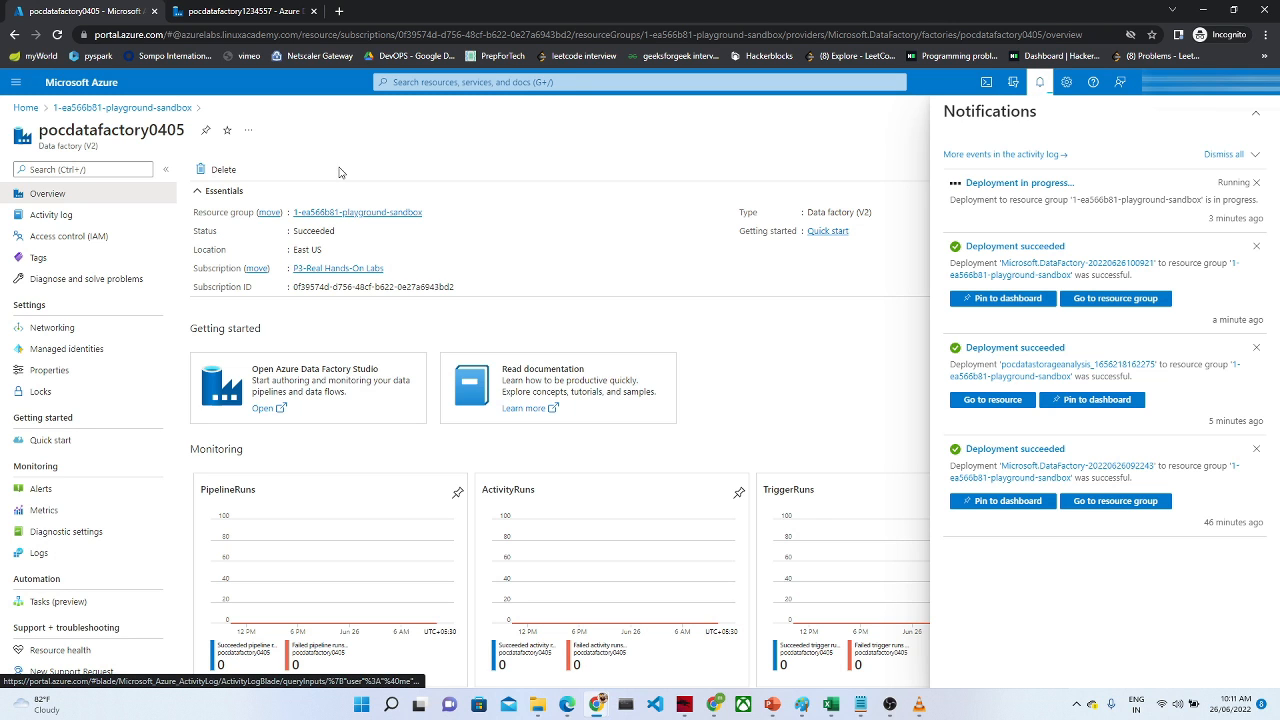
click(806, 706)
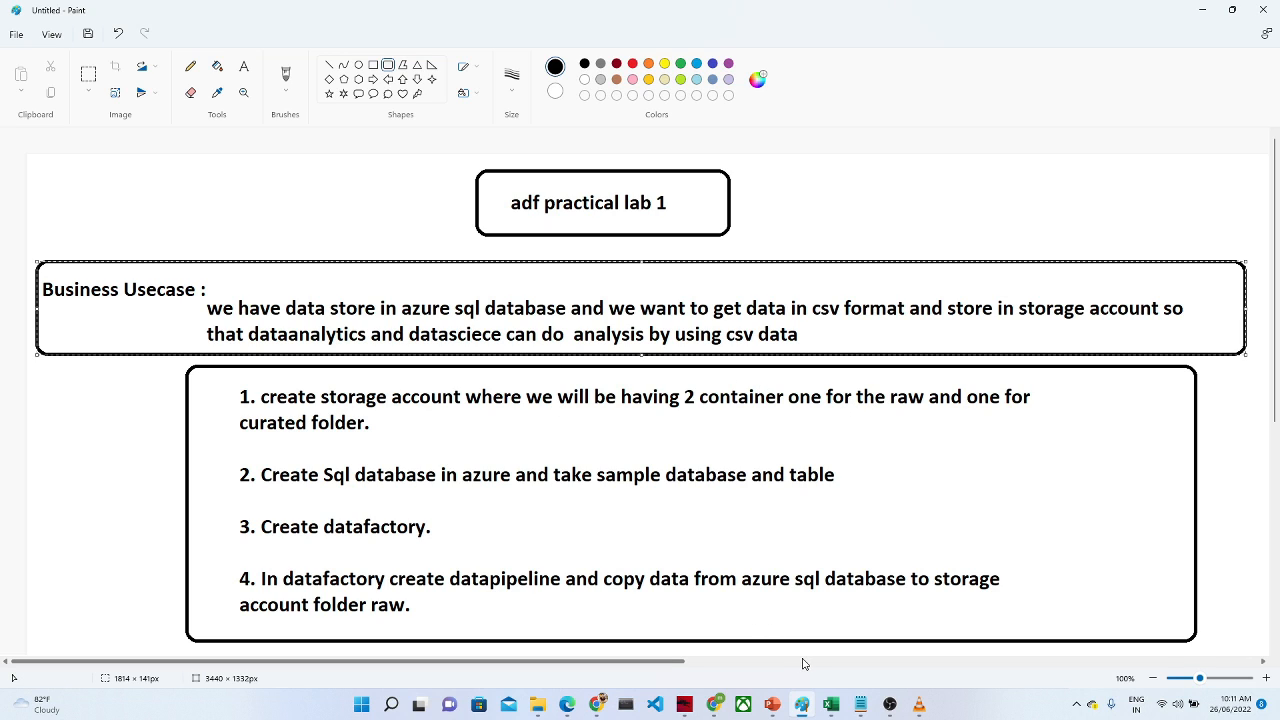
mouse_move(596, 704)
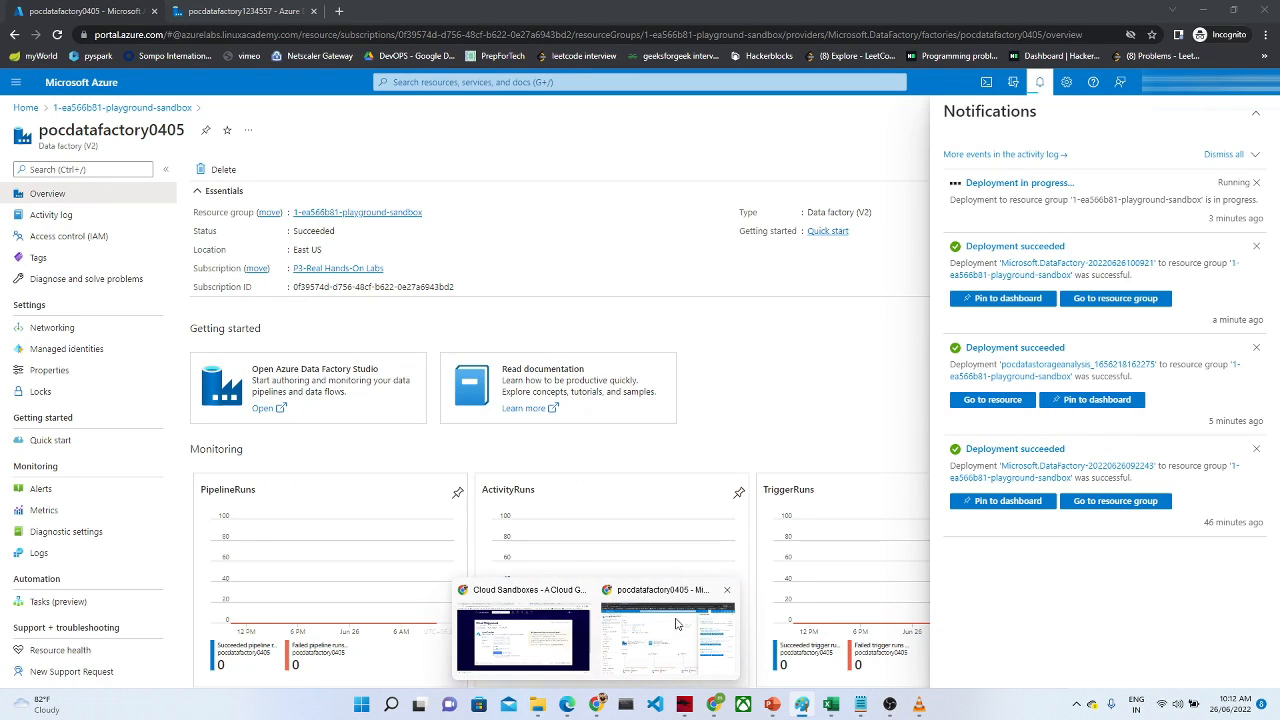
click(675, 624)
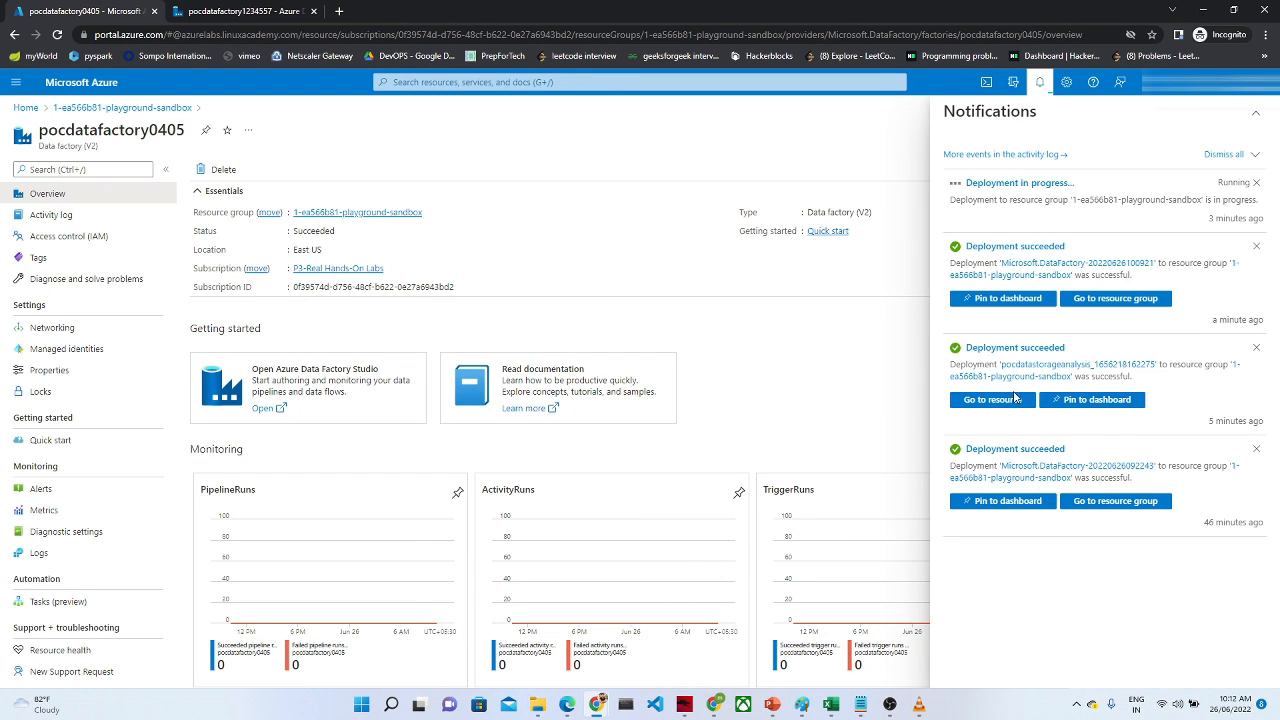
Step: In the pocdatastorageanalysis storage account, create a container named raw with the Container public access level and look inside it
click(1015, 398)
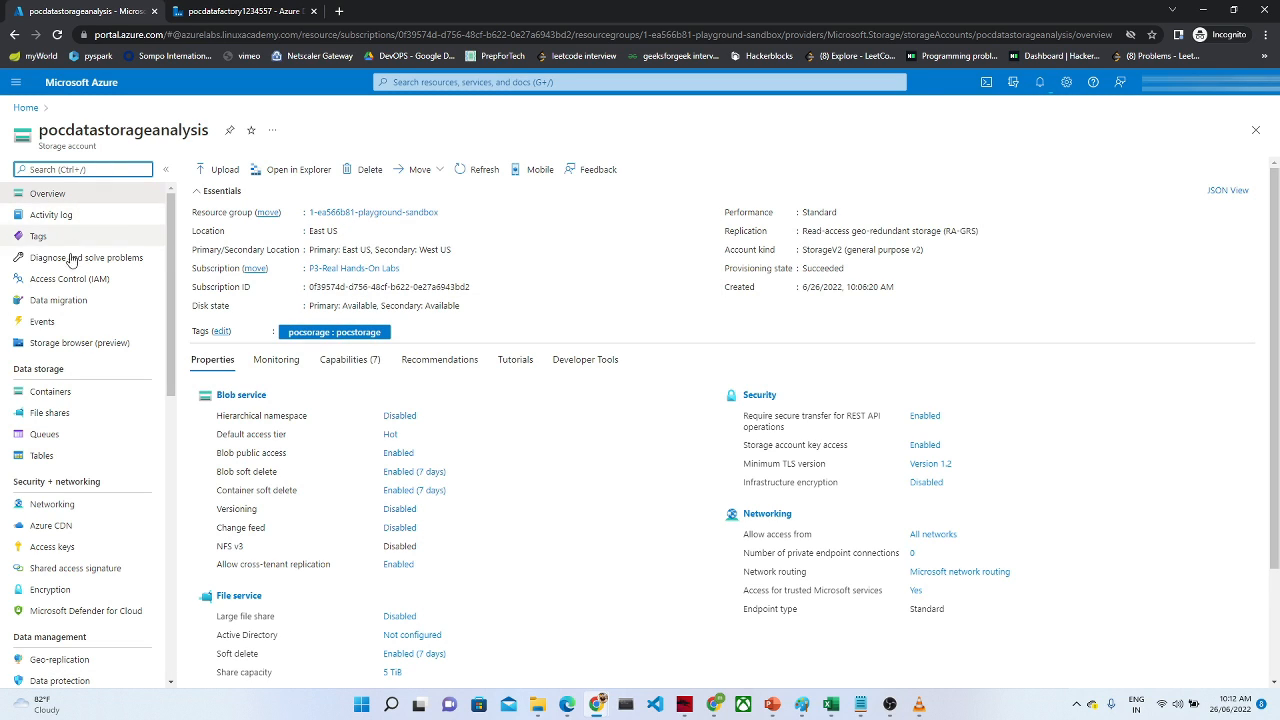
click(57, 397)
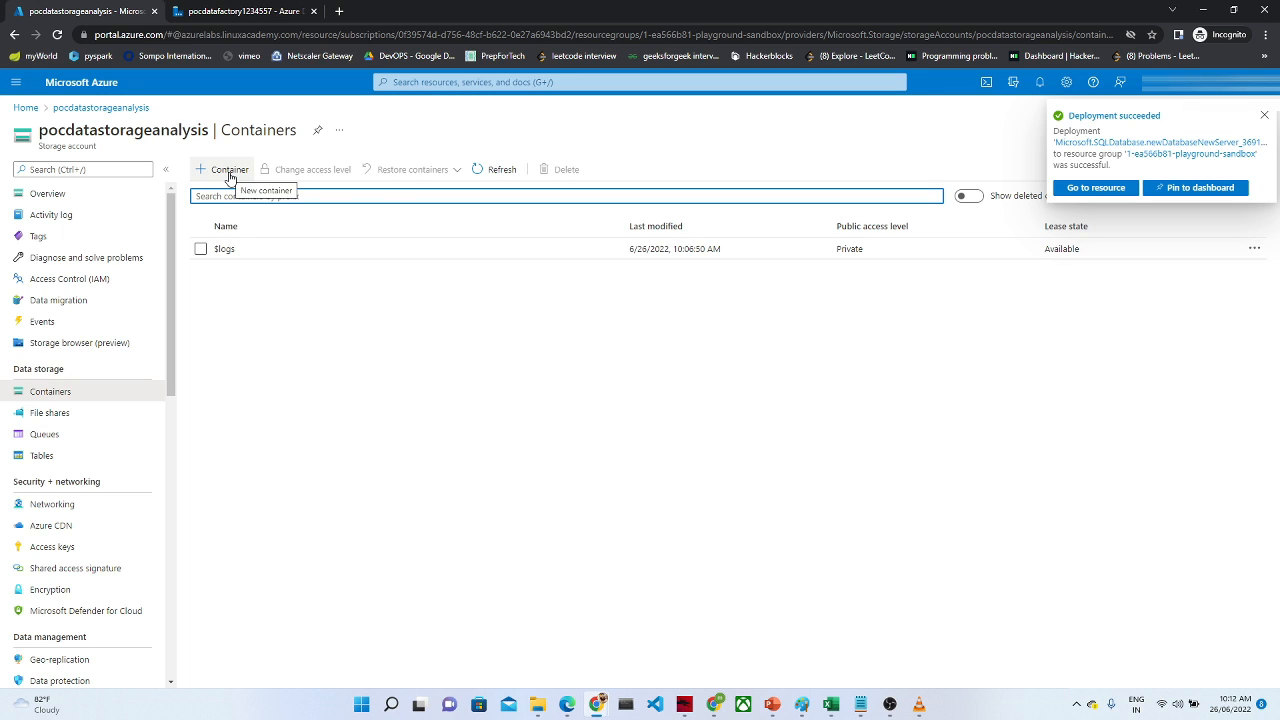
click(229, 170)
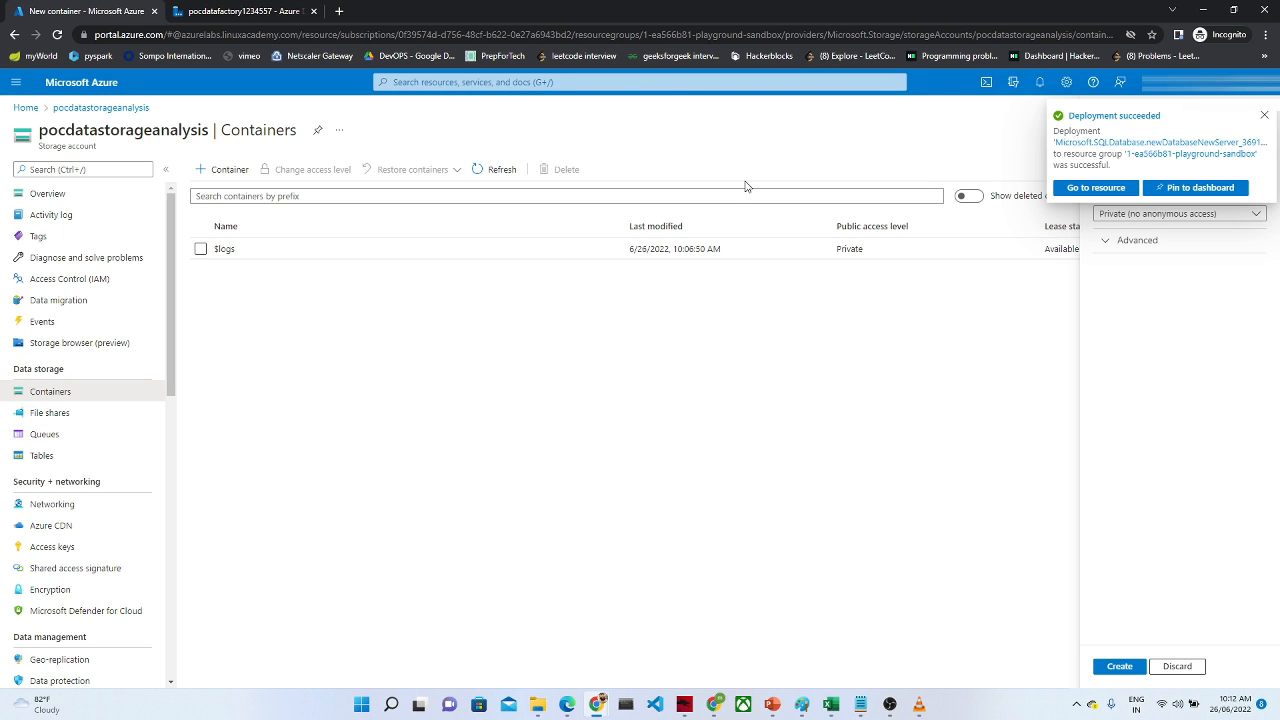
click(1264, 115)
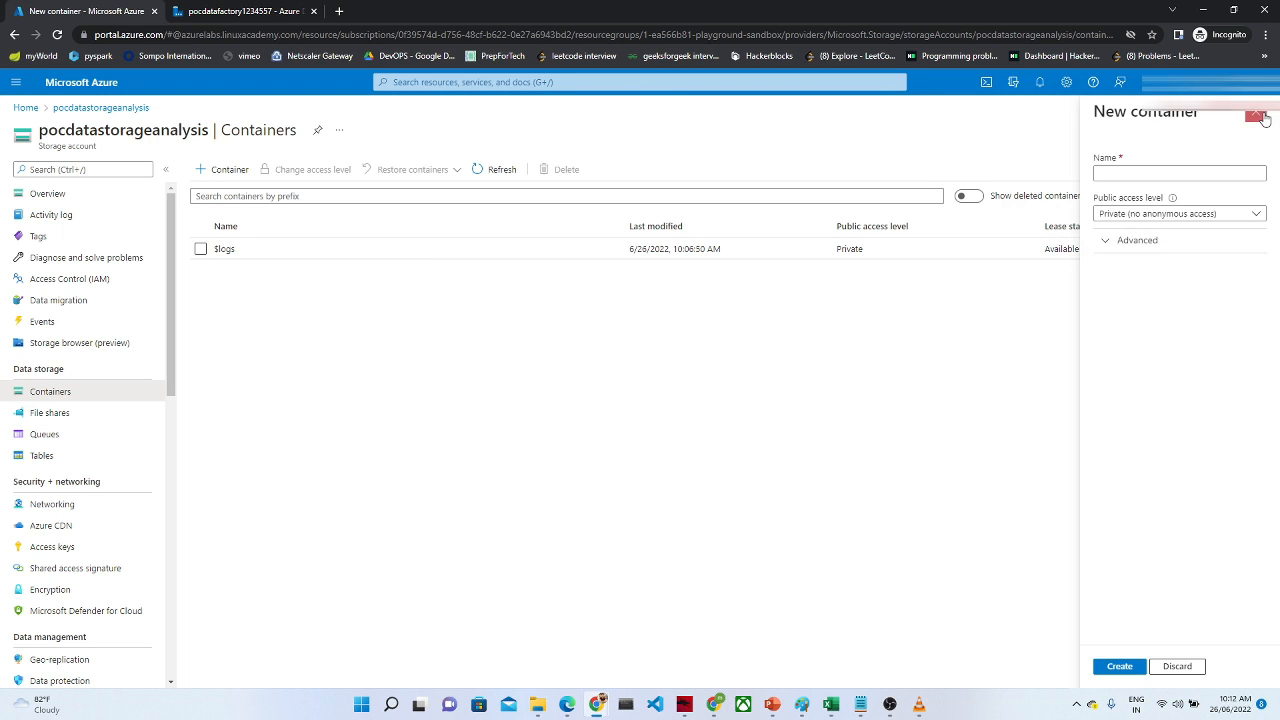
click(1137, 170)
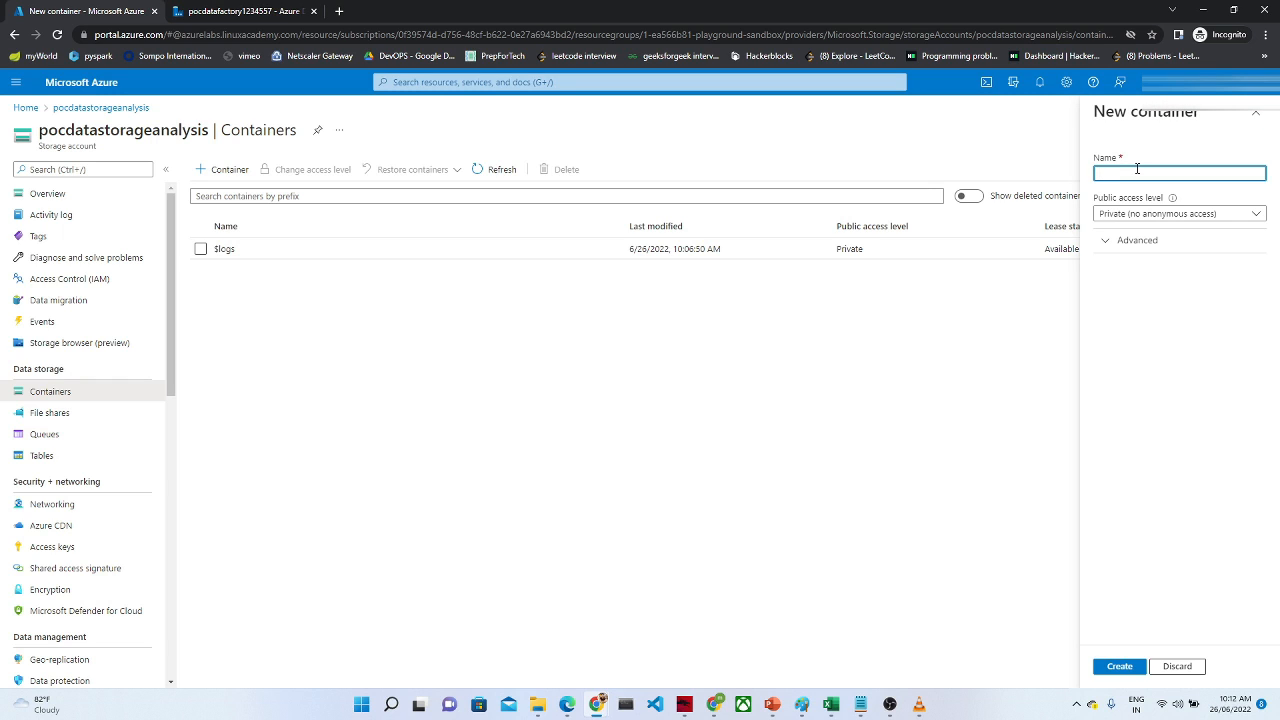
click(1231, 214)
click(1122, 283)
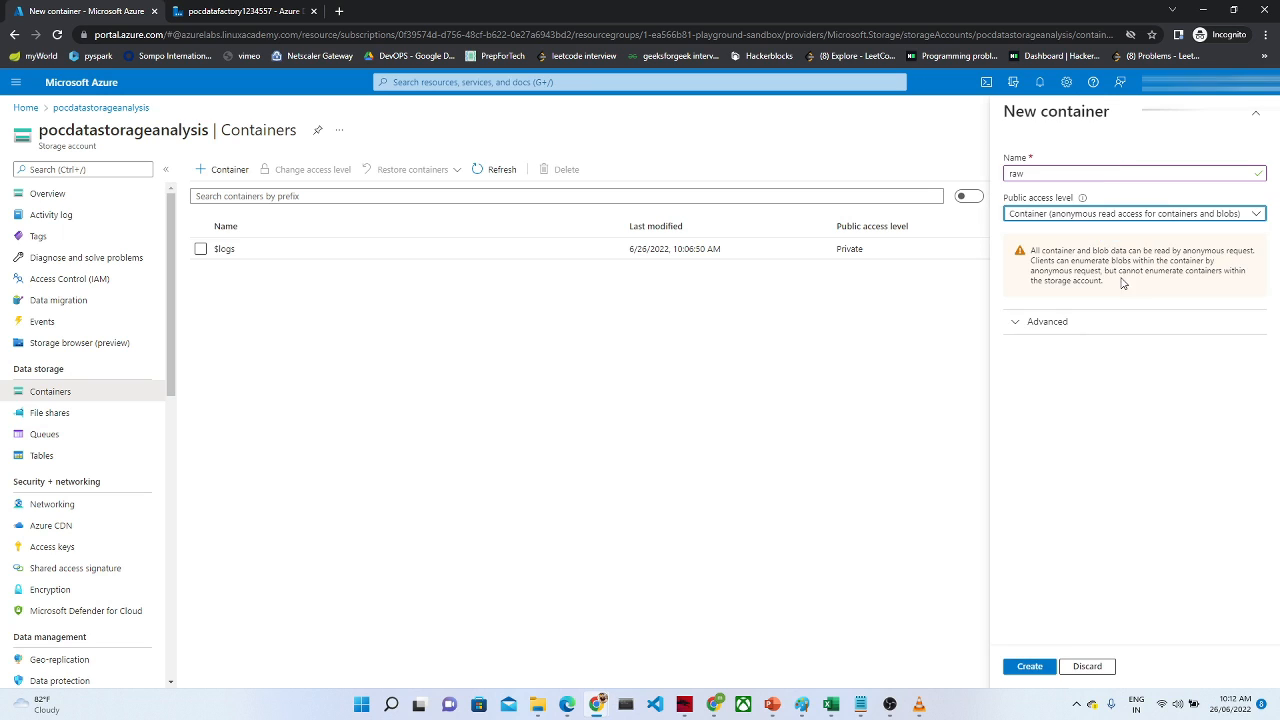
click(1037, 666)
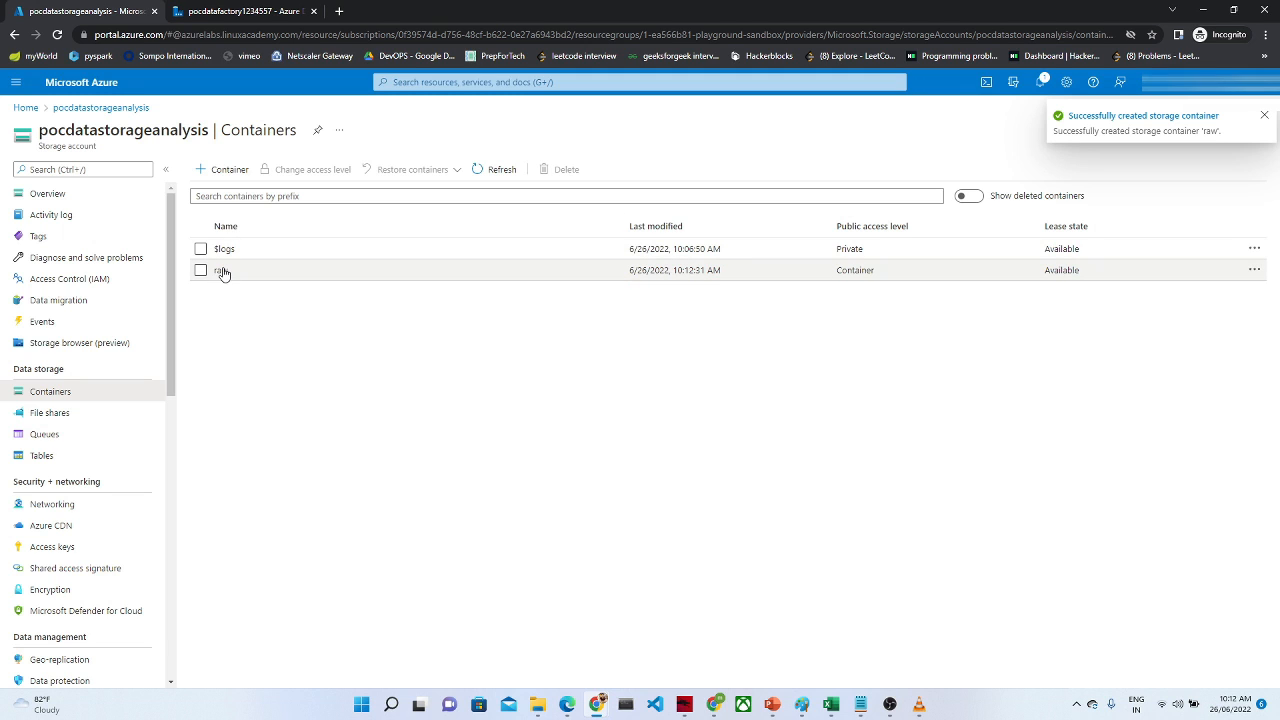
click(221, 270)
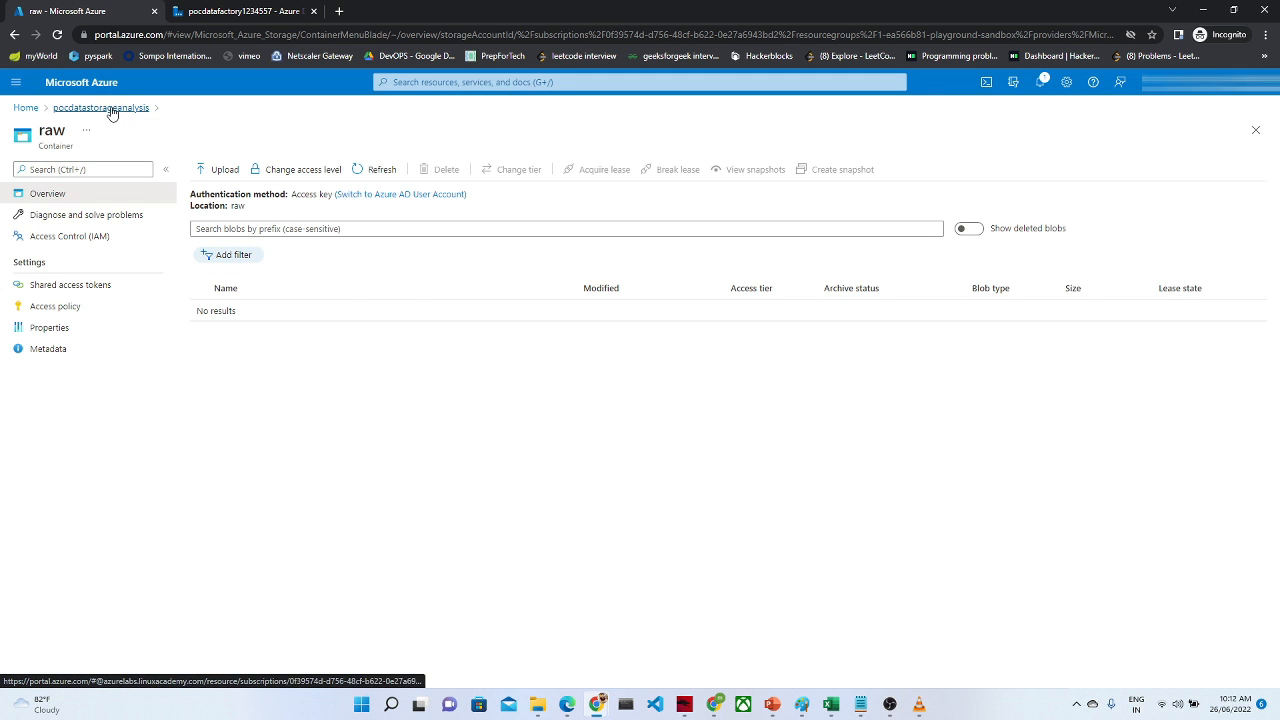
click(80, 110)
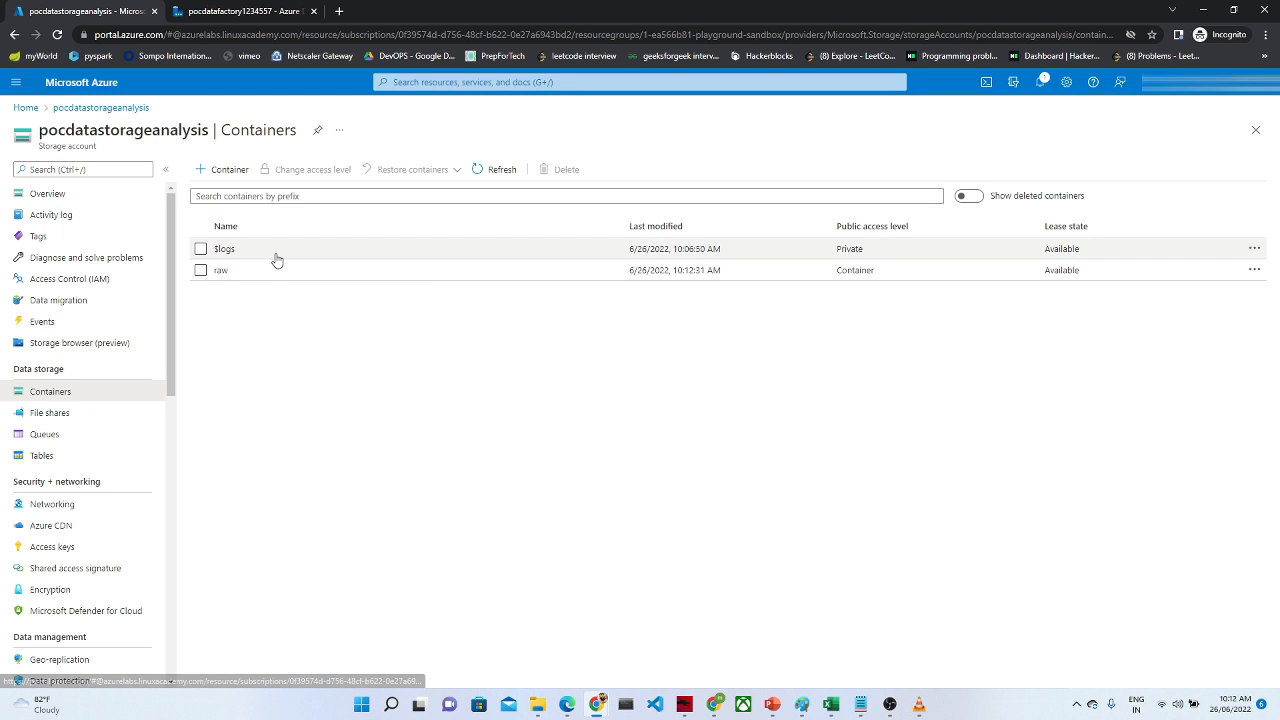
Step: Create a container named curated with the Container public access level in the storage account, dismissing the OneDrive prompt
click(218, 170)
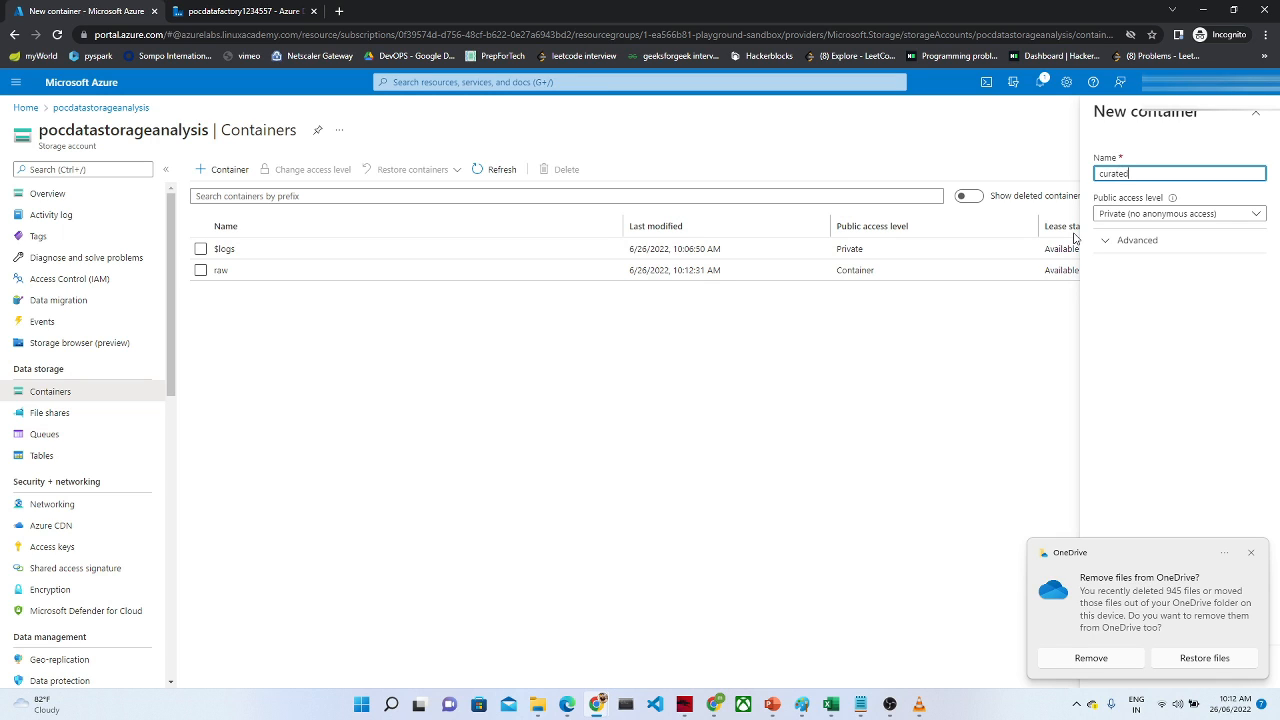
click(1226, 214)
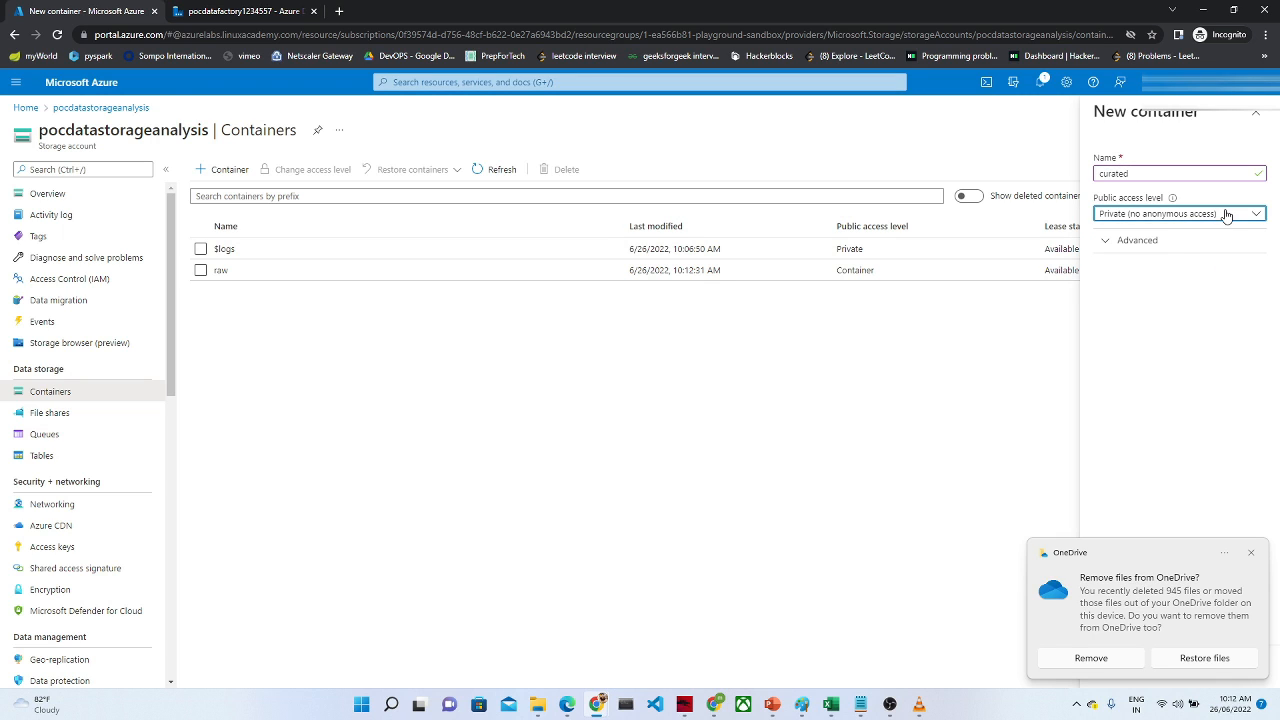
click(1138, 277)
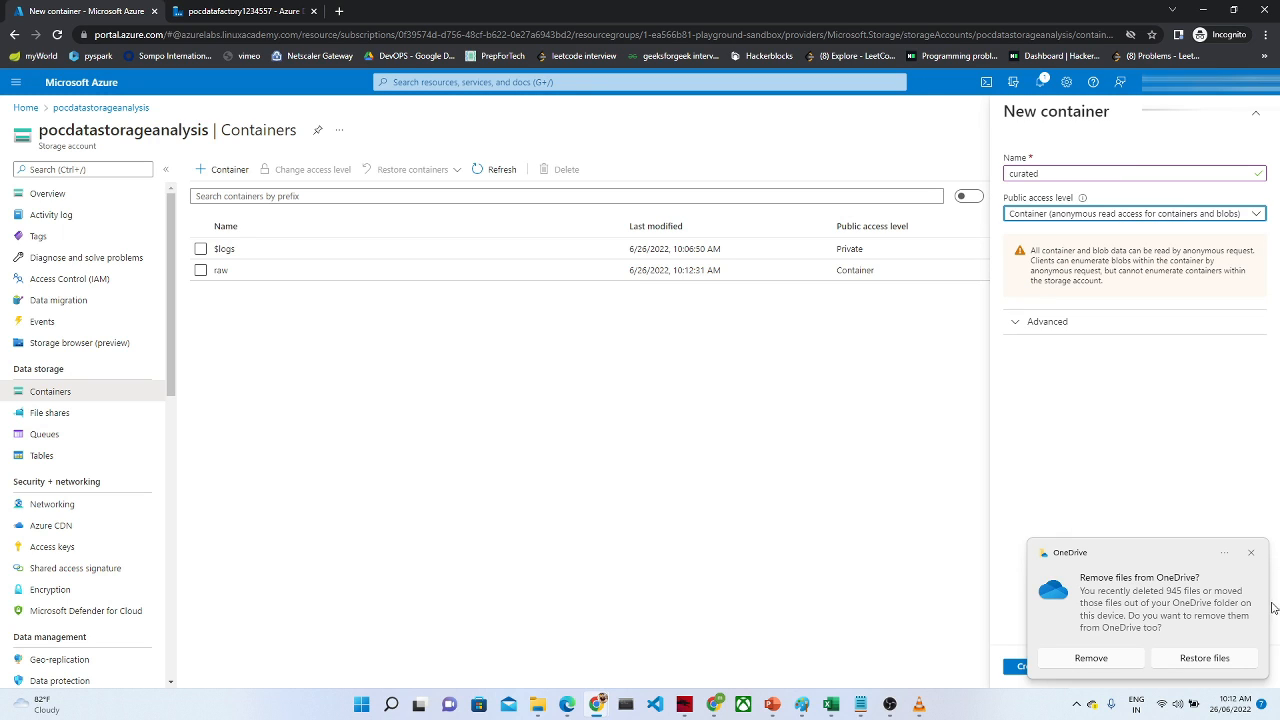
click(1250, 552)
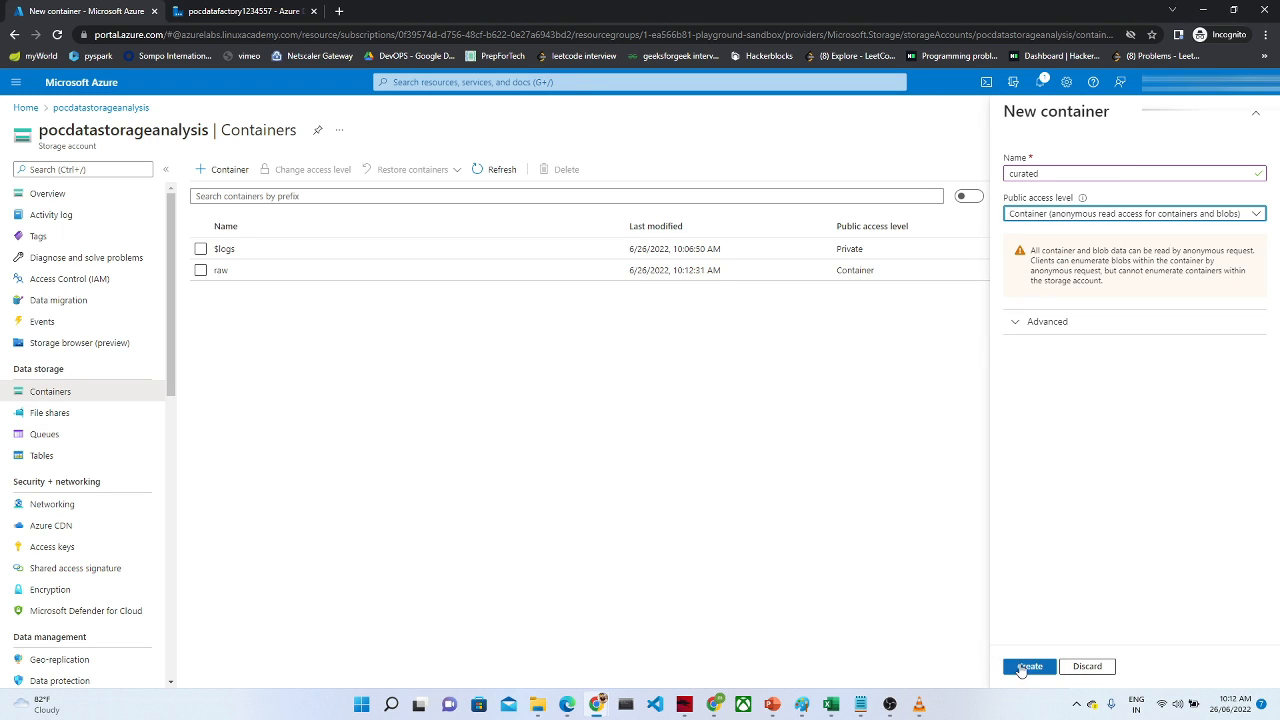
click(1025, 667)
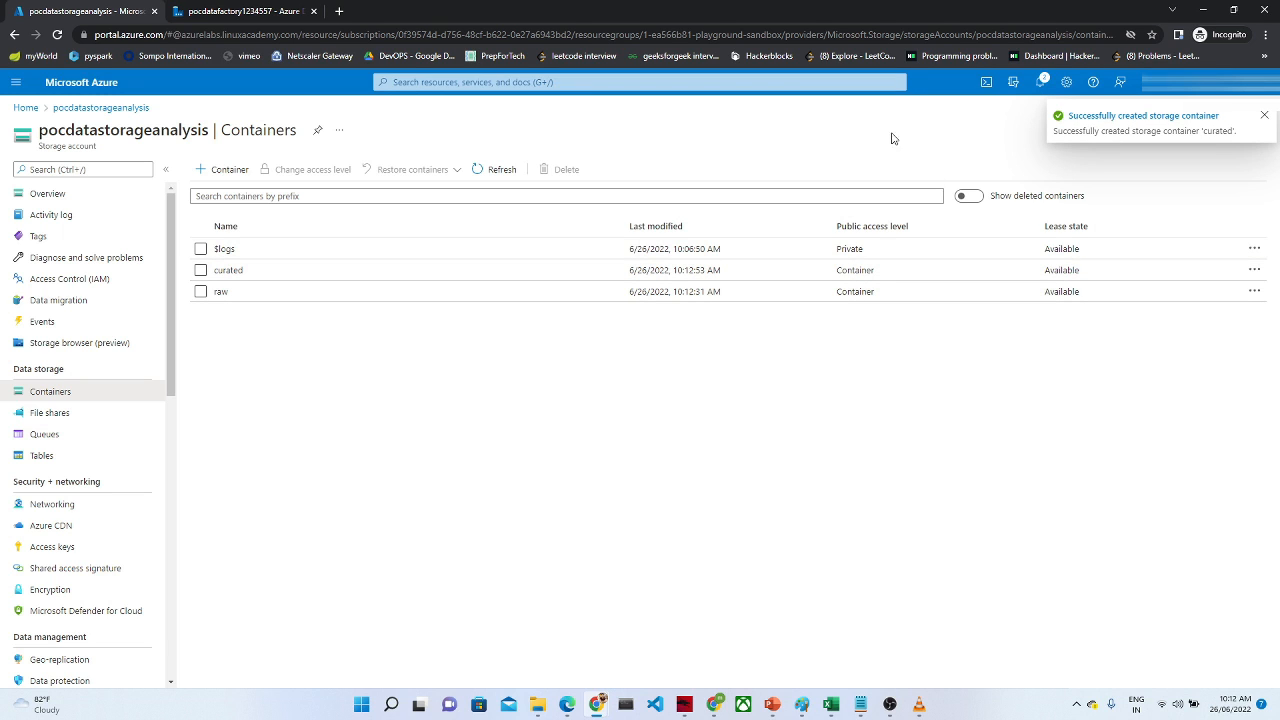
Step: Go to the newly deployed pocdatabase and log in to its query editor with the SQL server password, accepting the offered certificate
click(1040, 82)
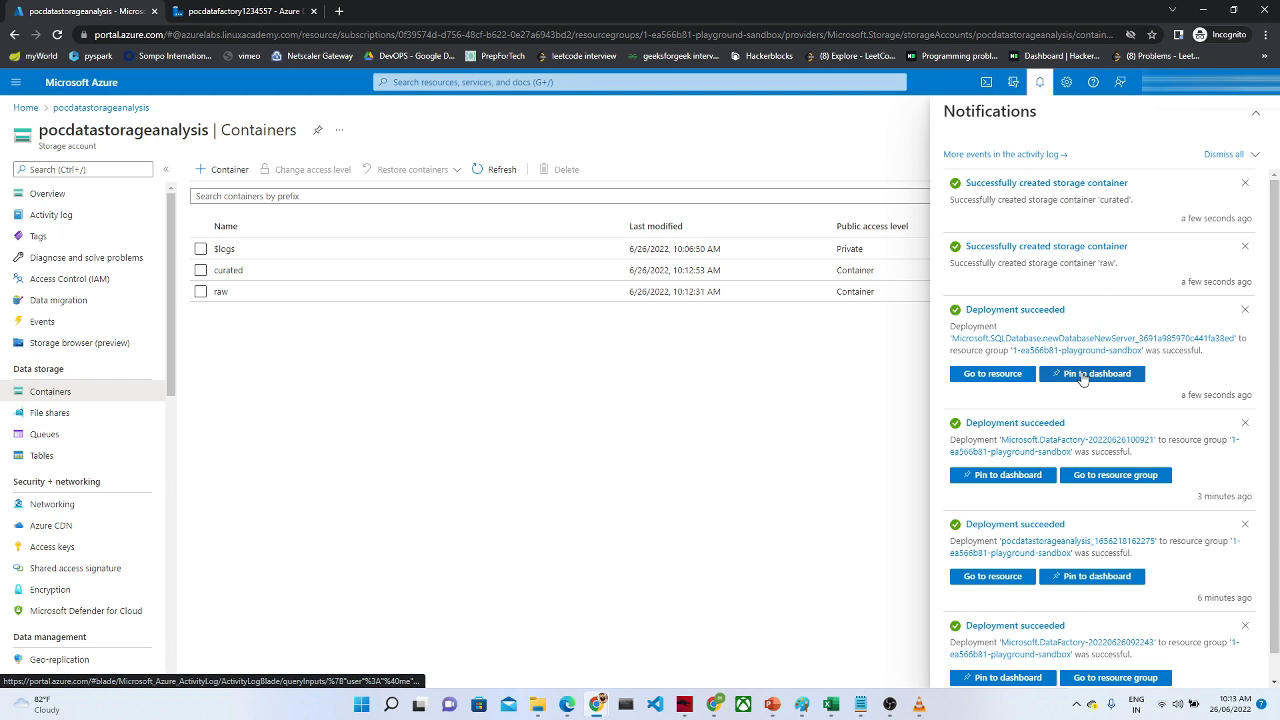
click(1007, 376)
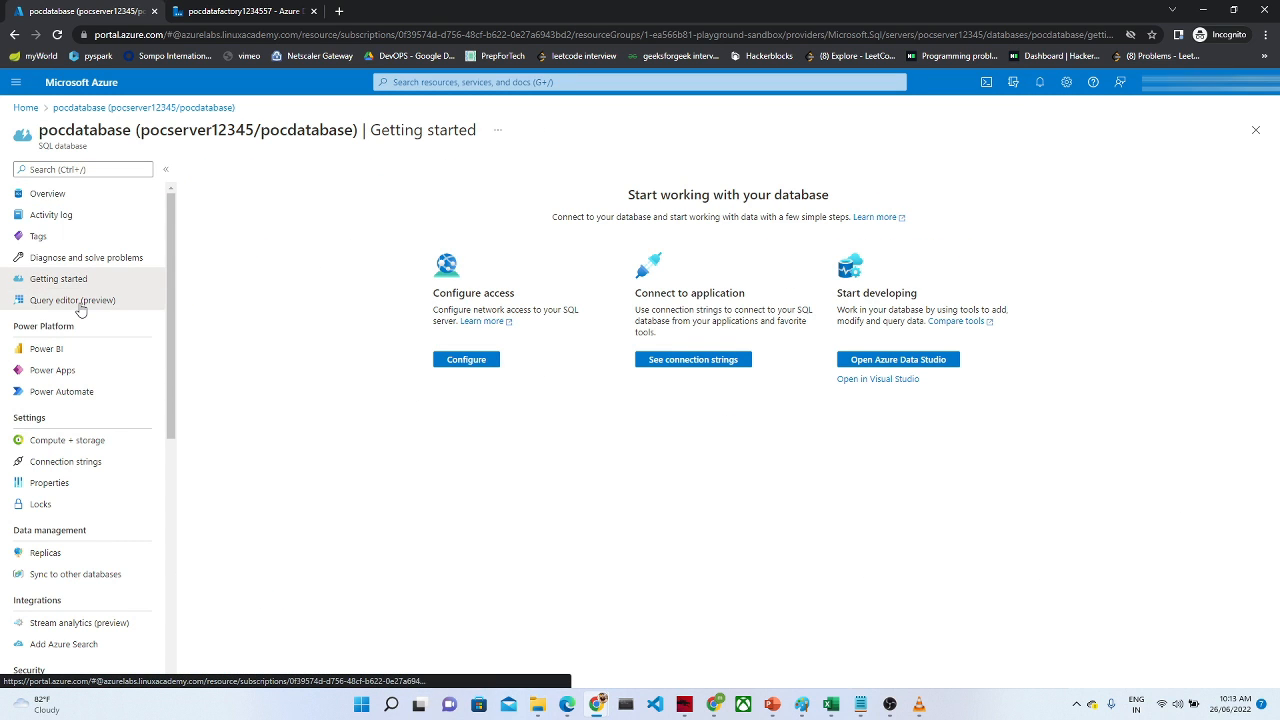
click(72, 300)
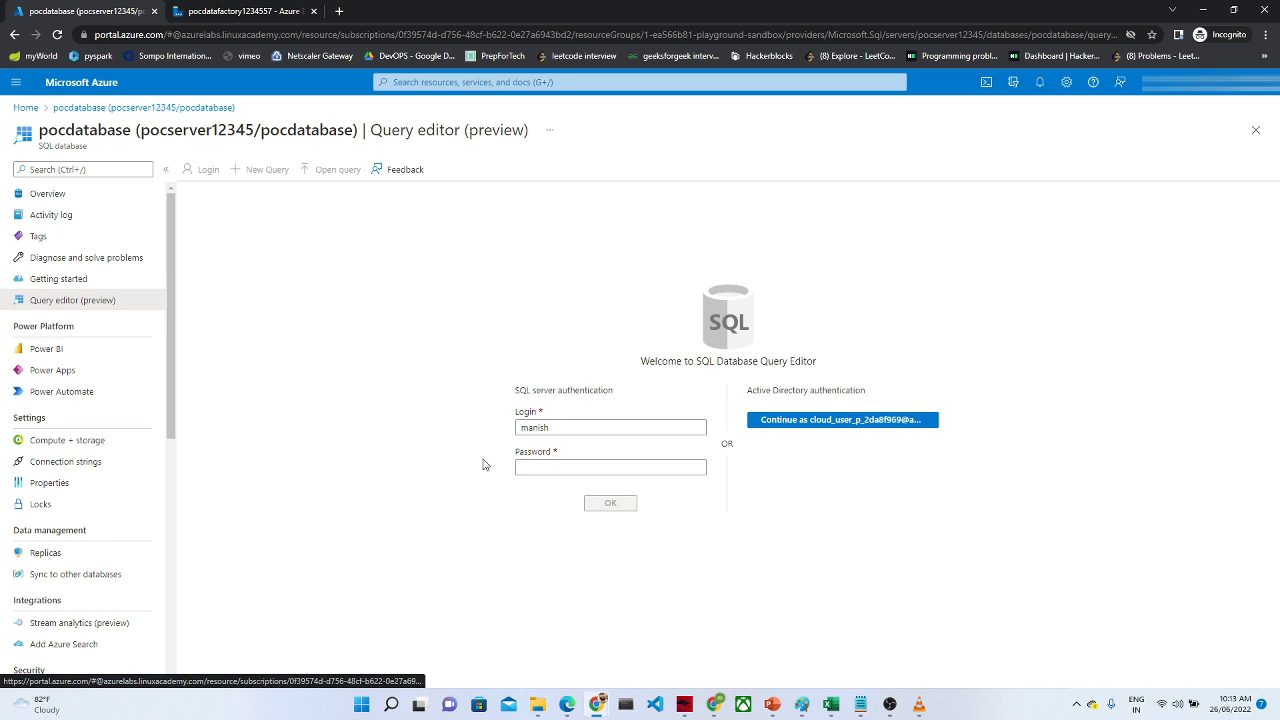
click(539, 468)
text(P)
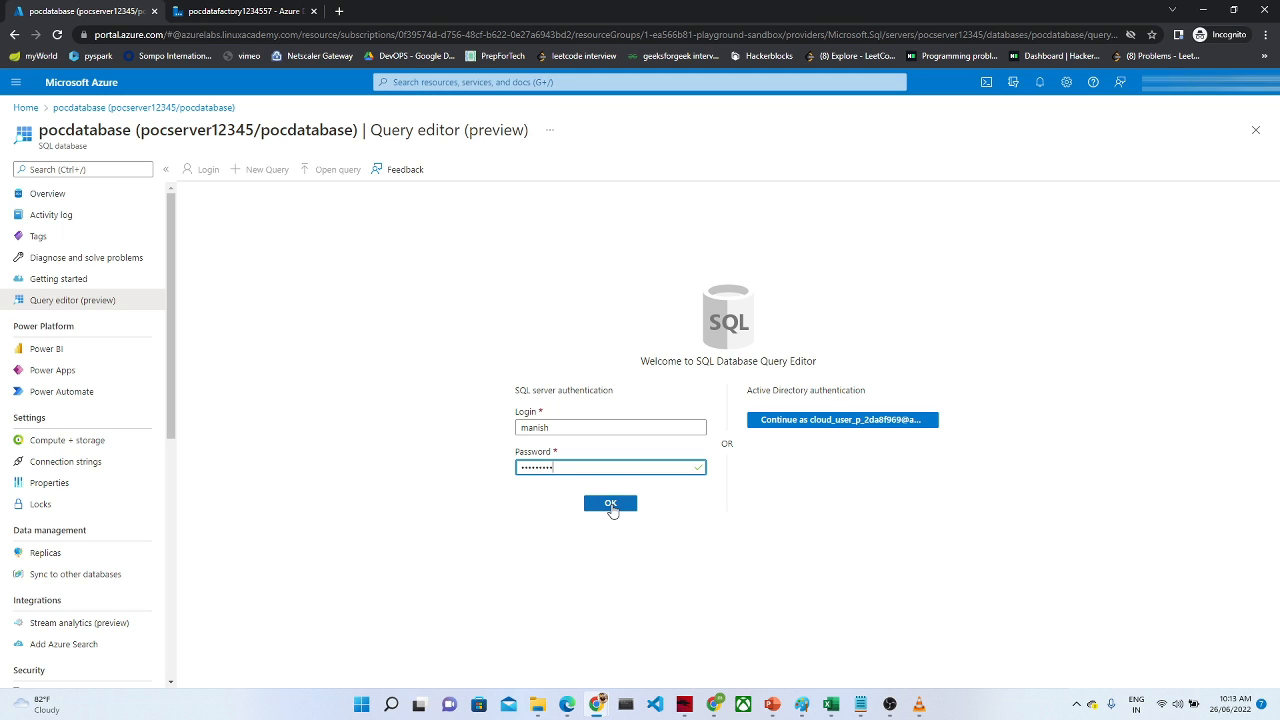
click(610, 504)
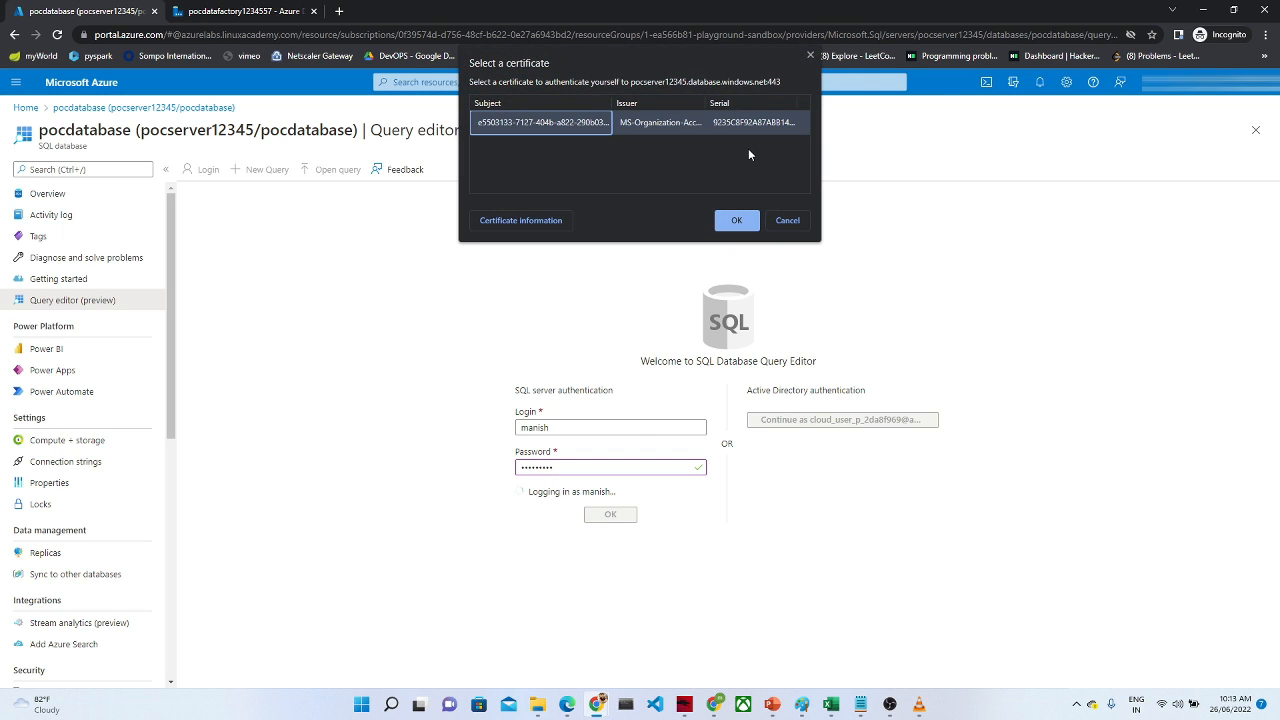
click(734, 221)
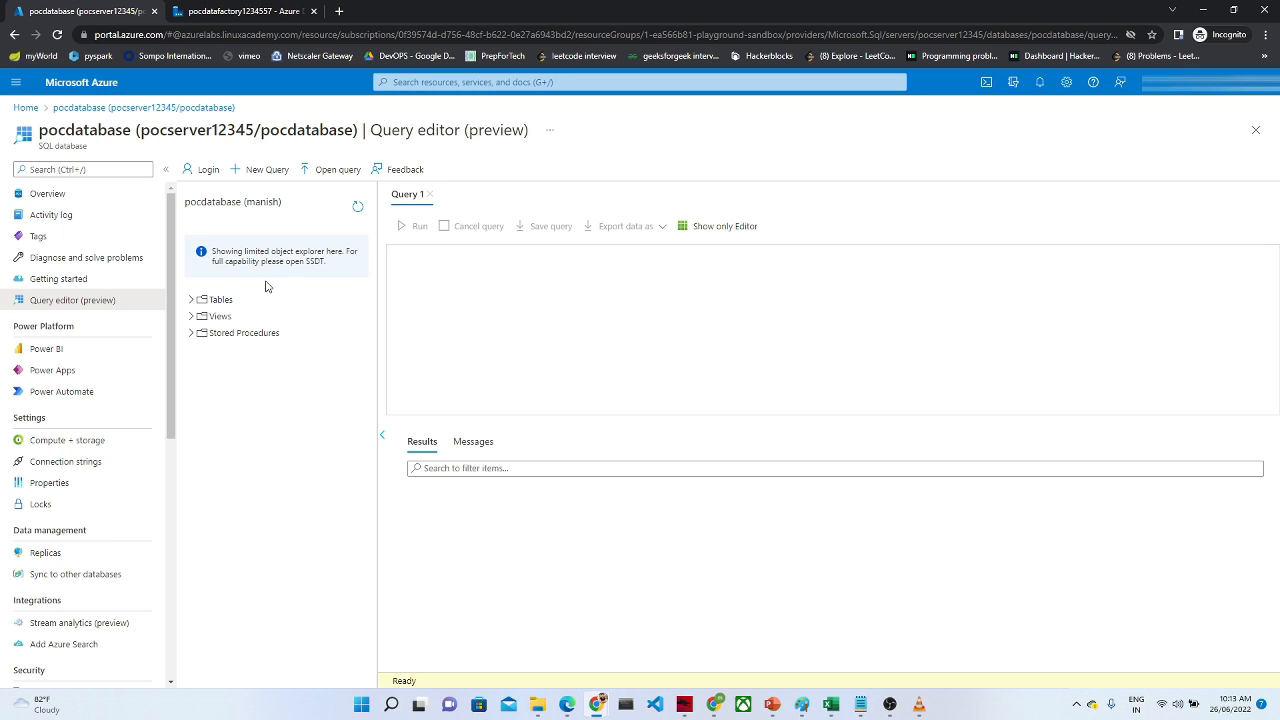
Step: Expand the database's tables, run the query select * from [SalesLT].[Product] and look over the returned rows
click(192, 300)
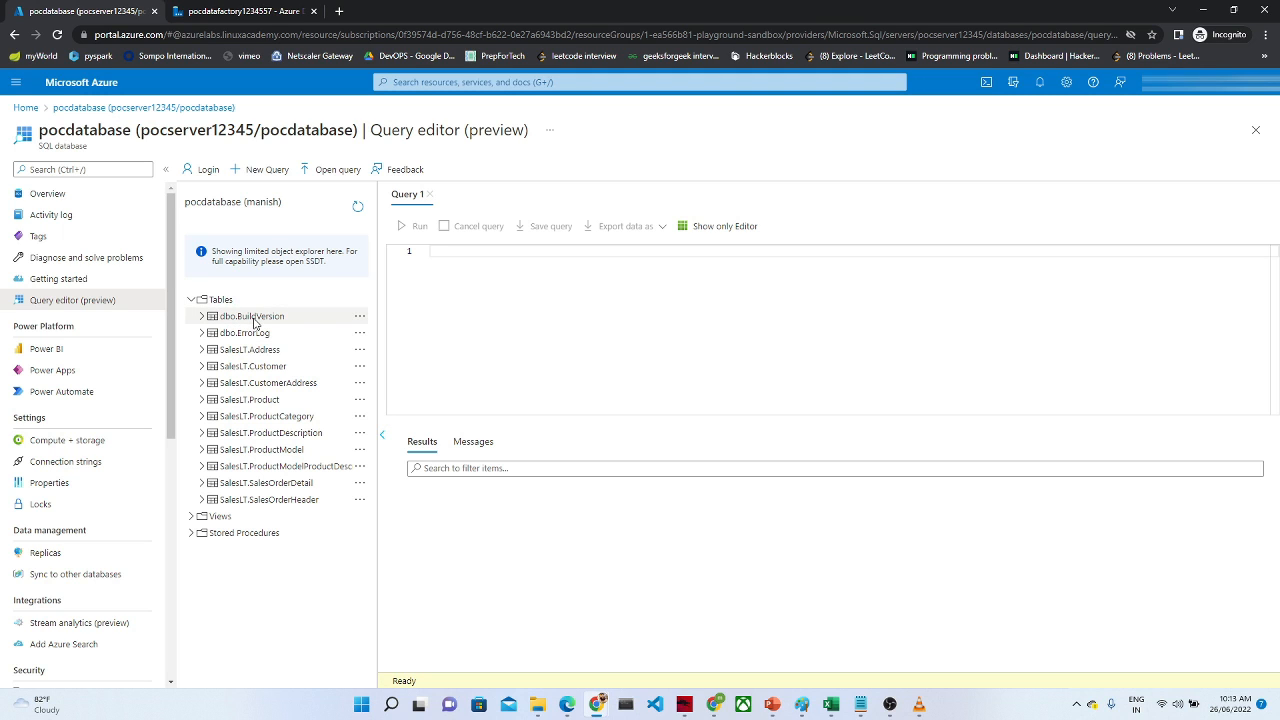
text(select)
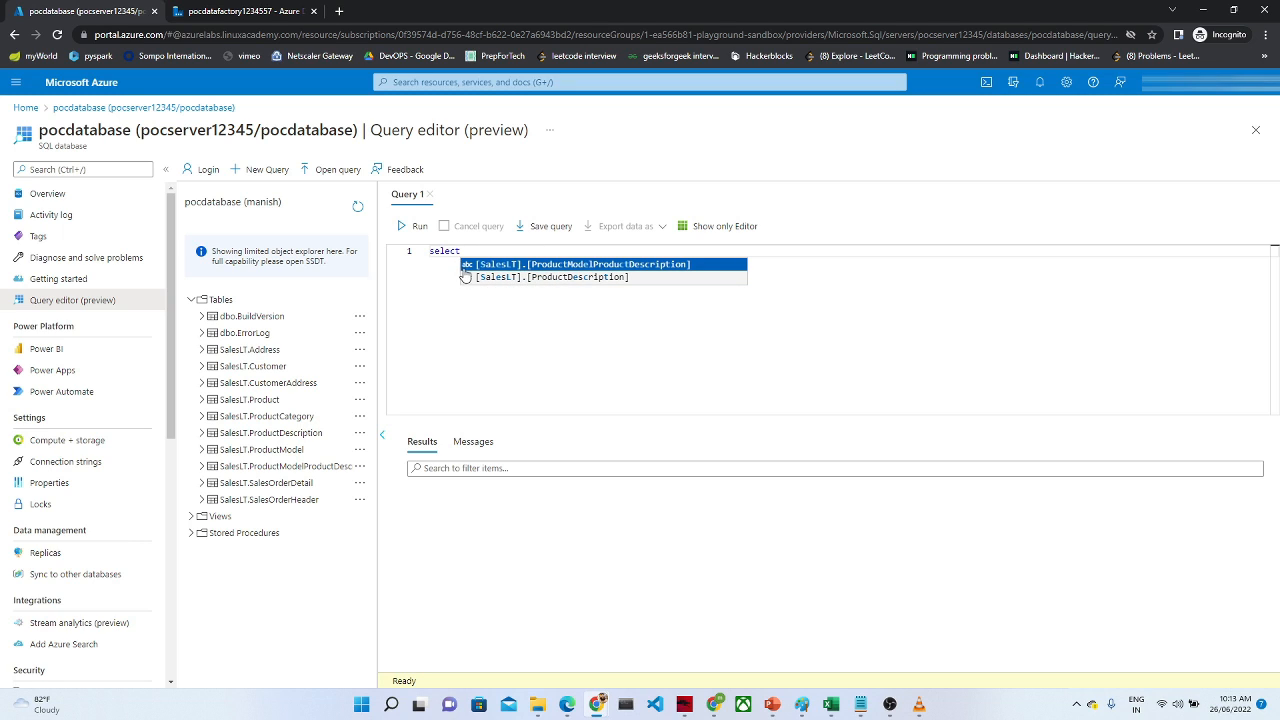
text( * )
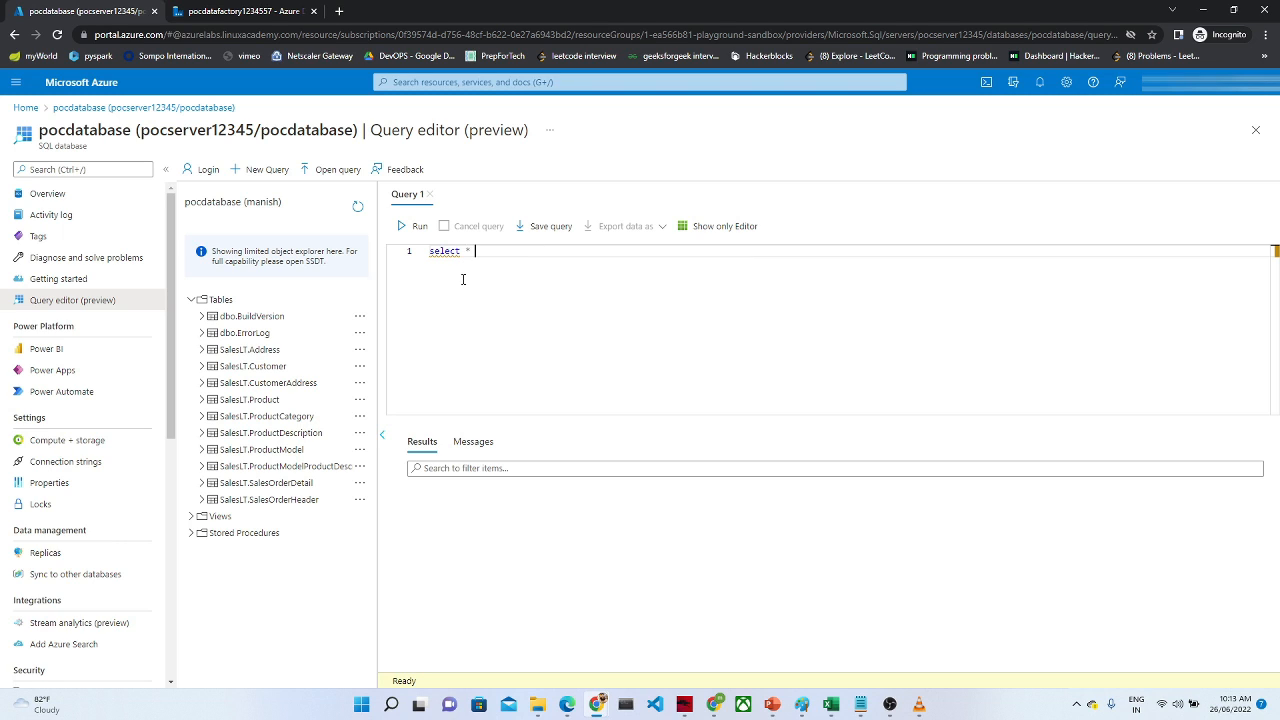
text(from sales)
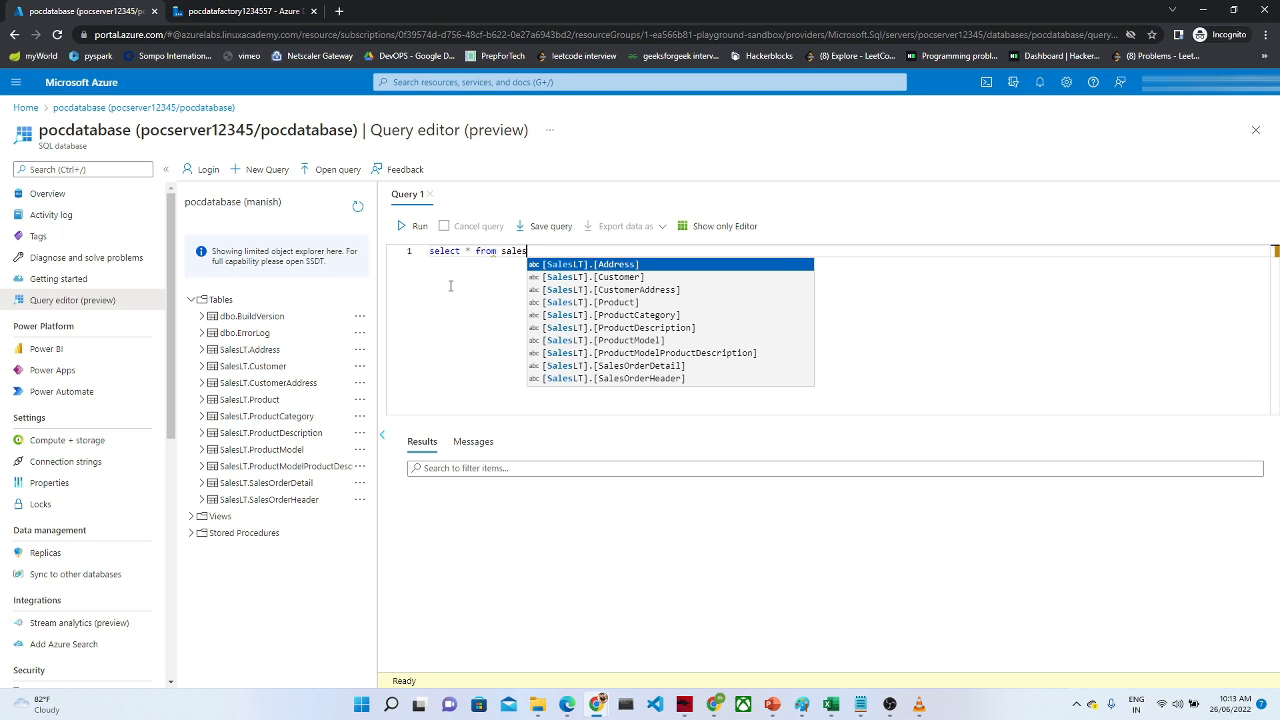
click(615, 303)
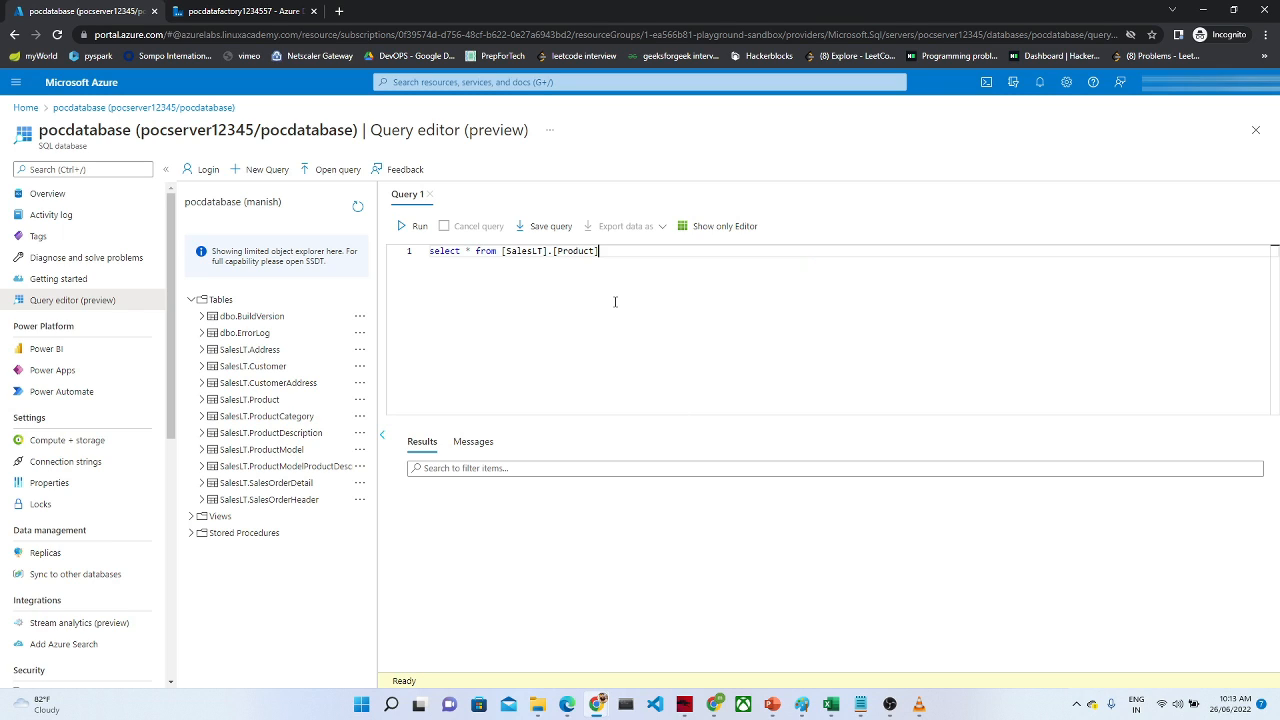
click(408, 226)
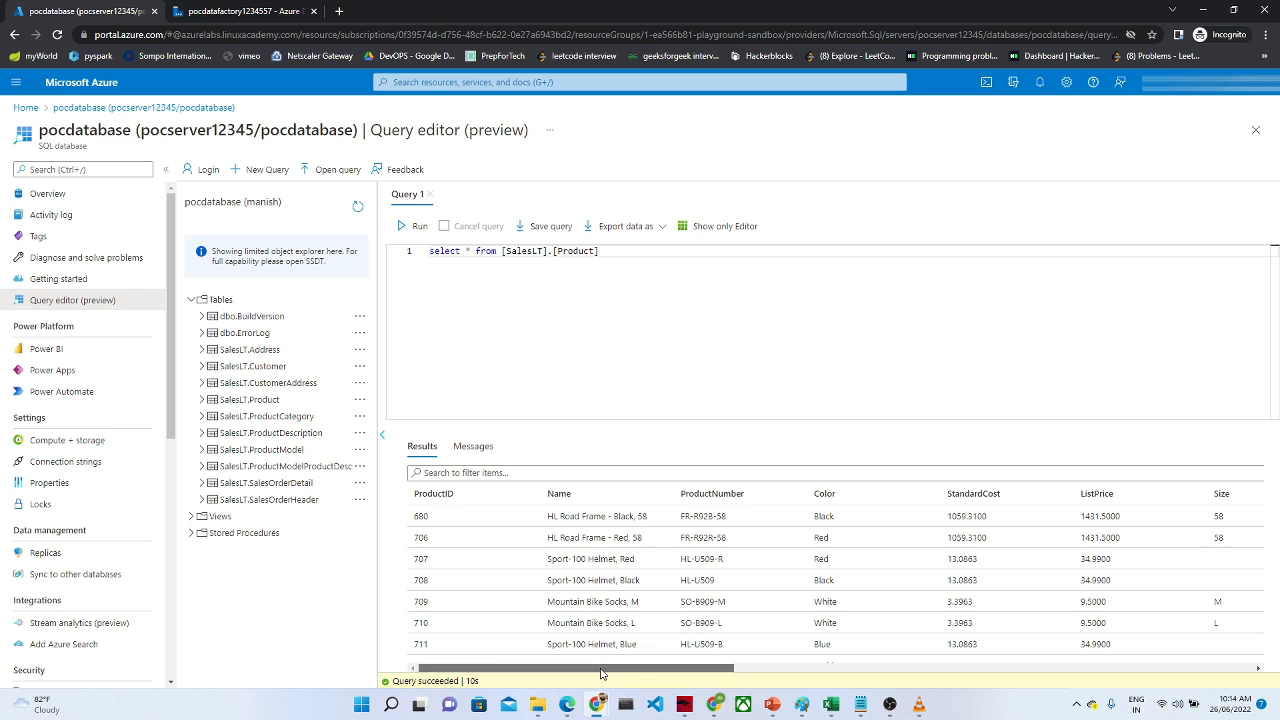
drag(601, 668, 586, 603)
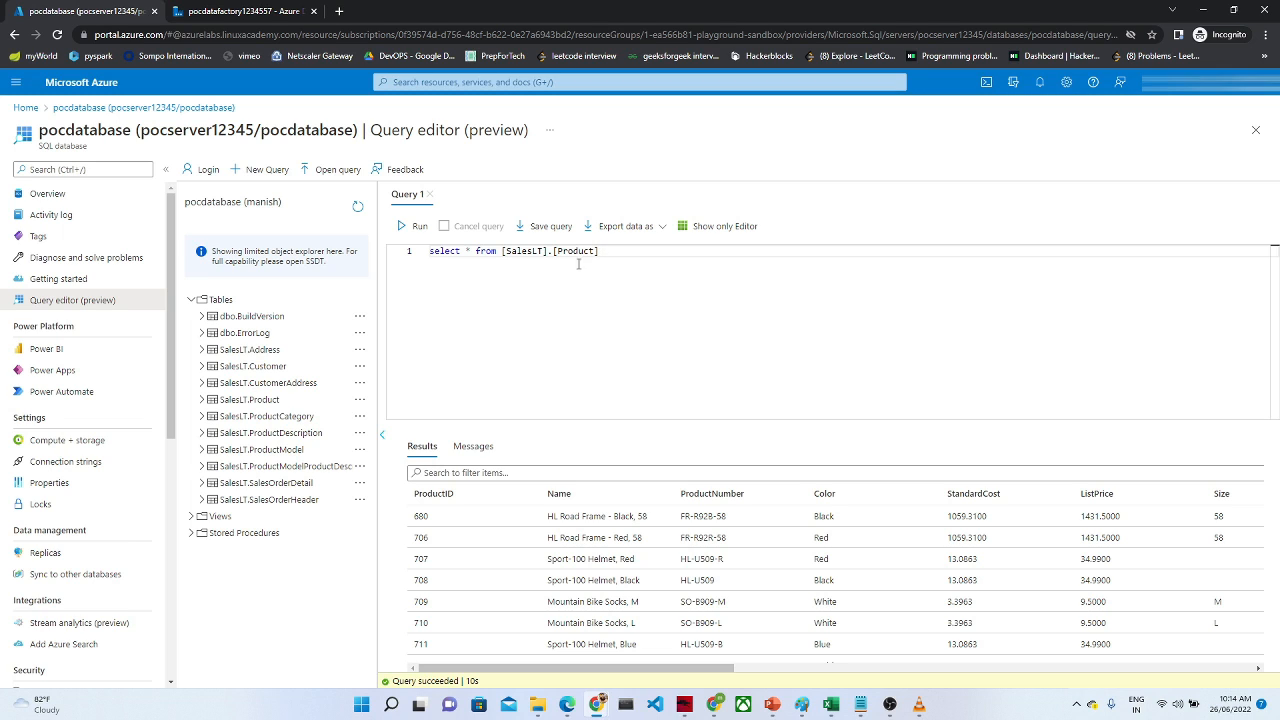
drag(578, 265, 426, 256)
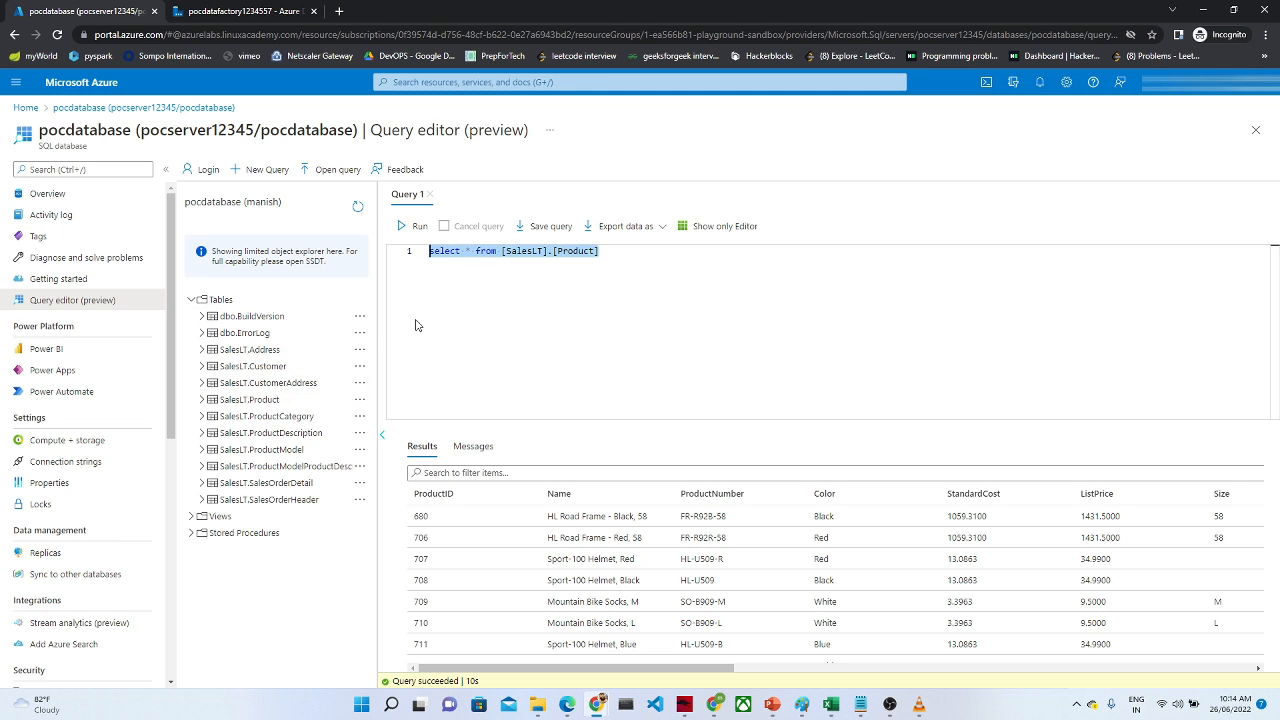
click(472, 321)
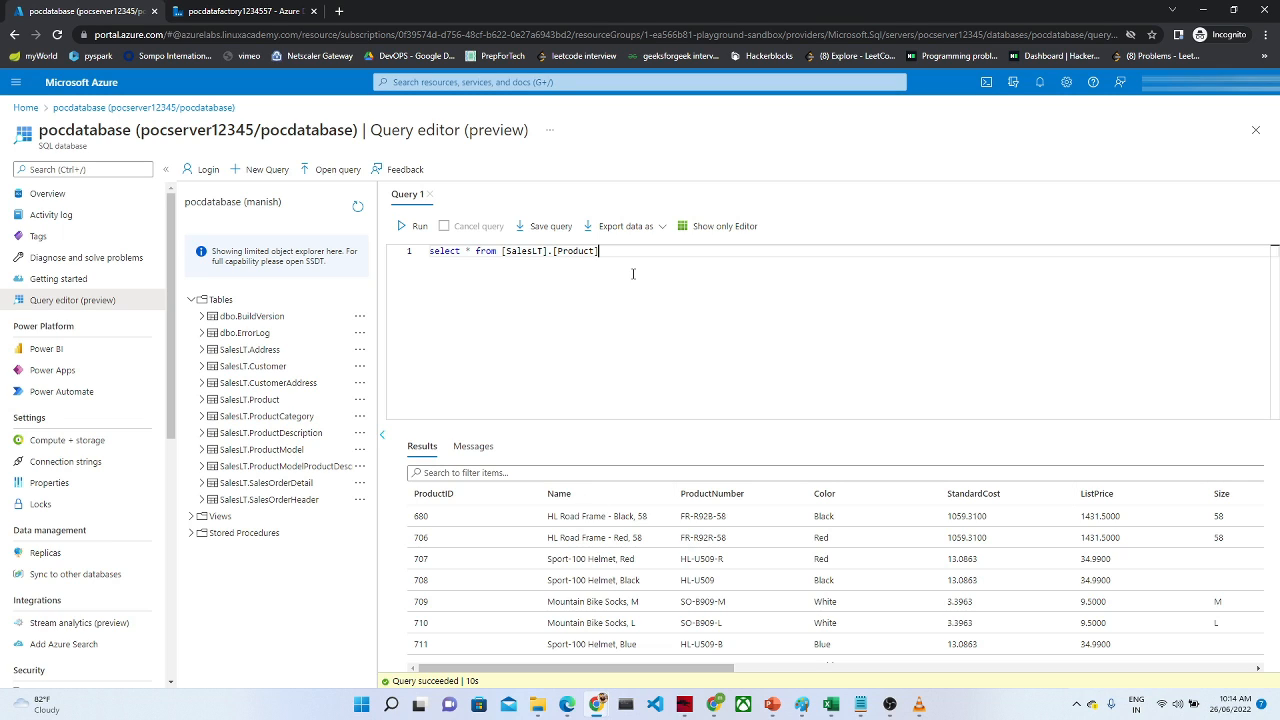
drag(573, 260, 426, 259)
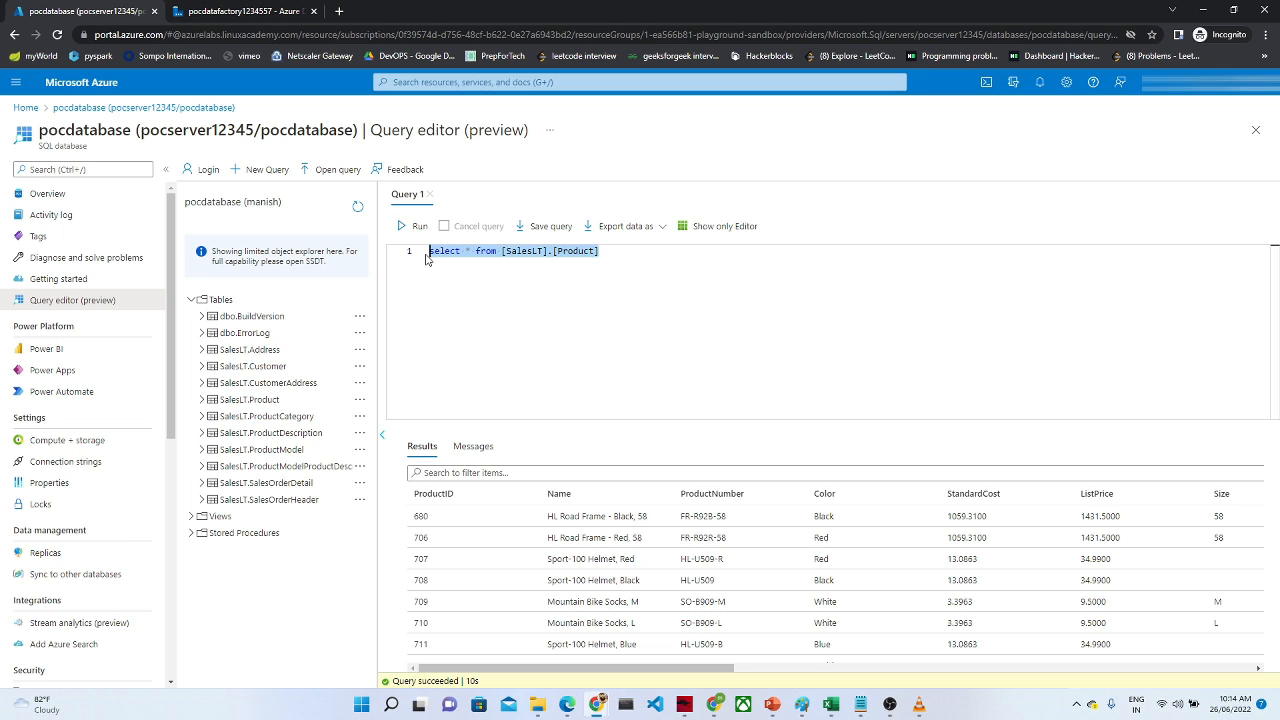
click(436, 262)
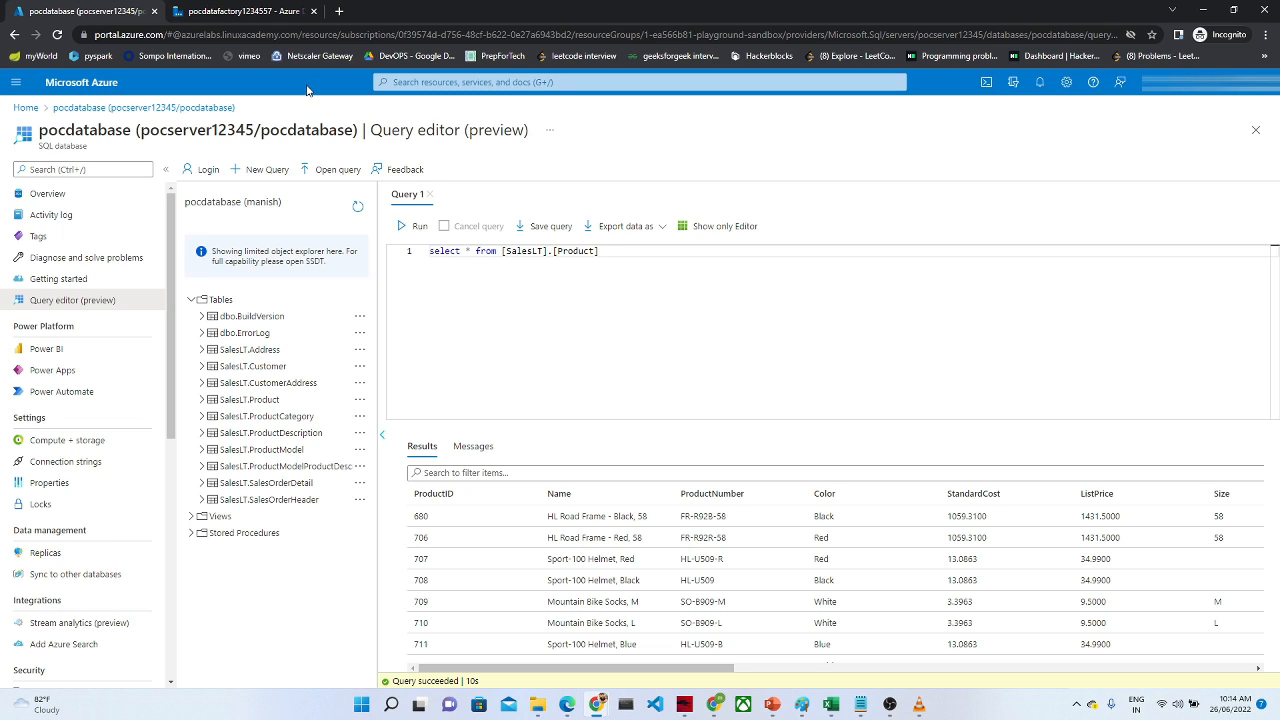
Step: Close the pocdatafactory1234557 page, leave the query editor discarding unsaved edits, and launch Azure Data Factory Studio for pocdatafactory0405
click(313, 11)
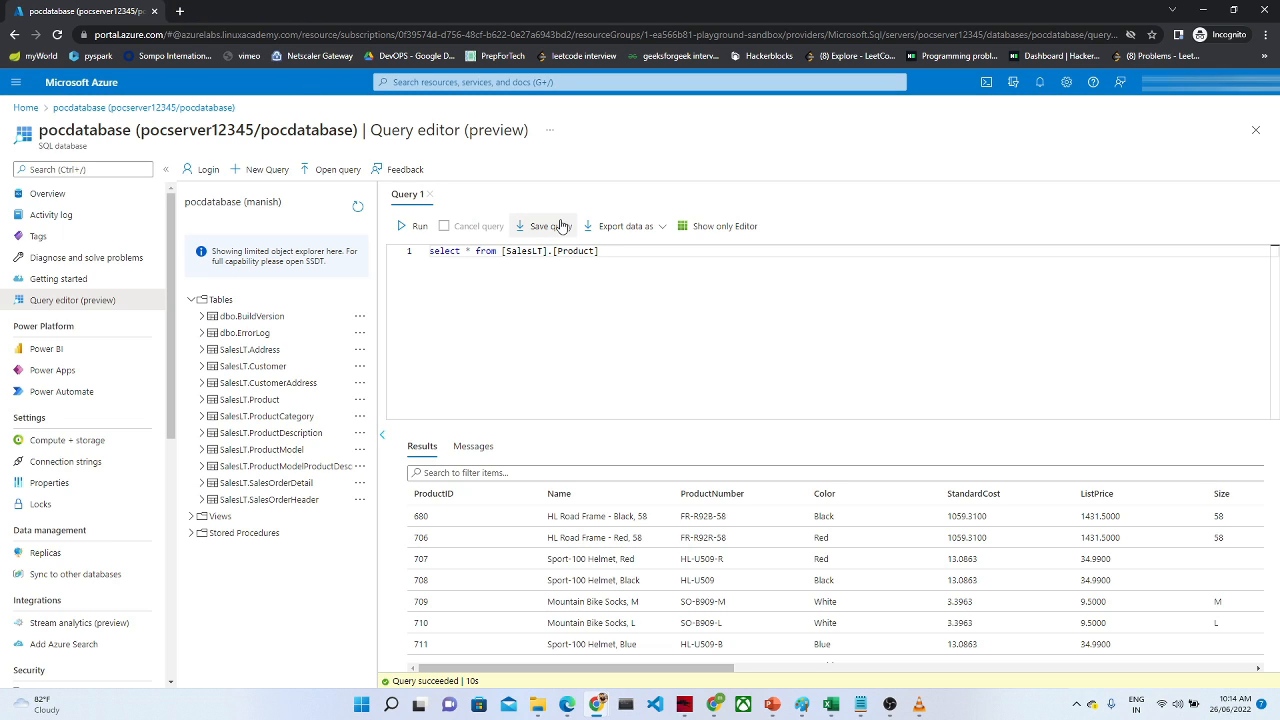
click(26, 108)
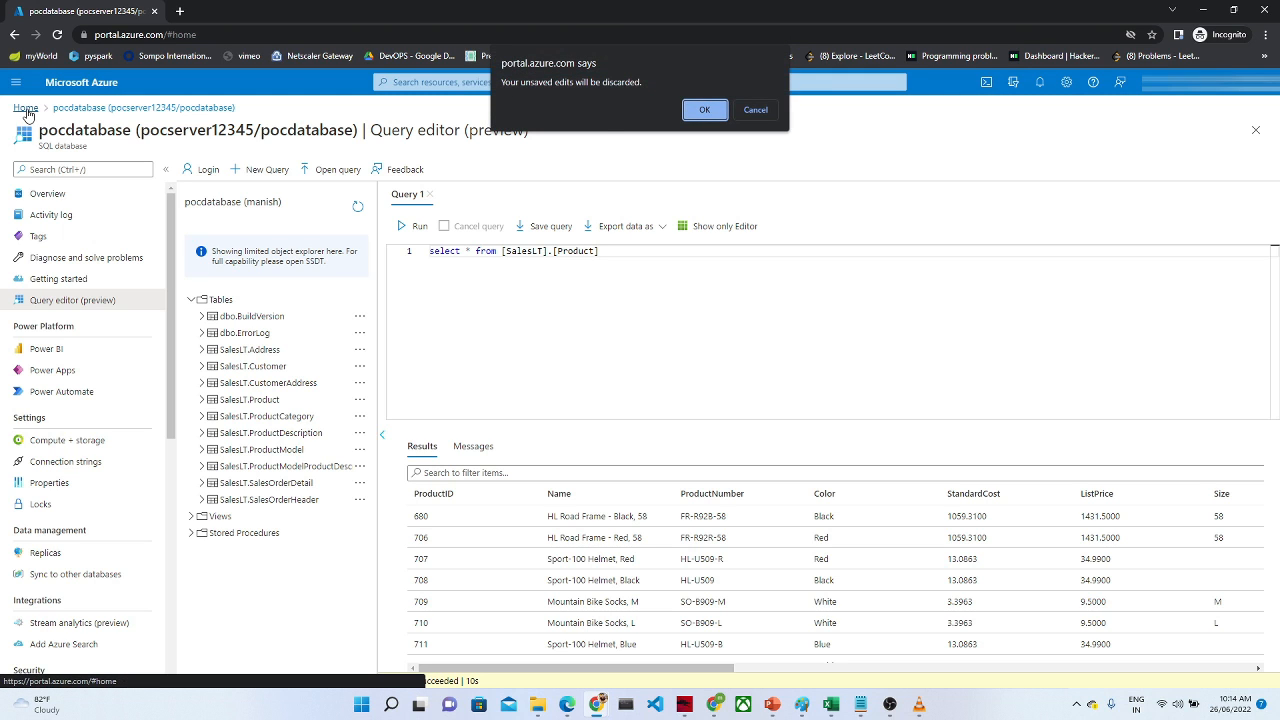
click(704, 110)
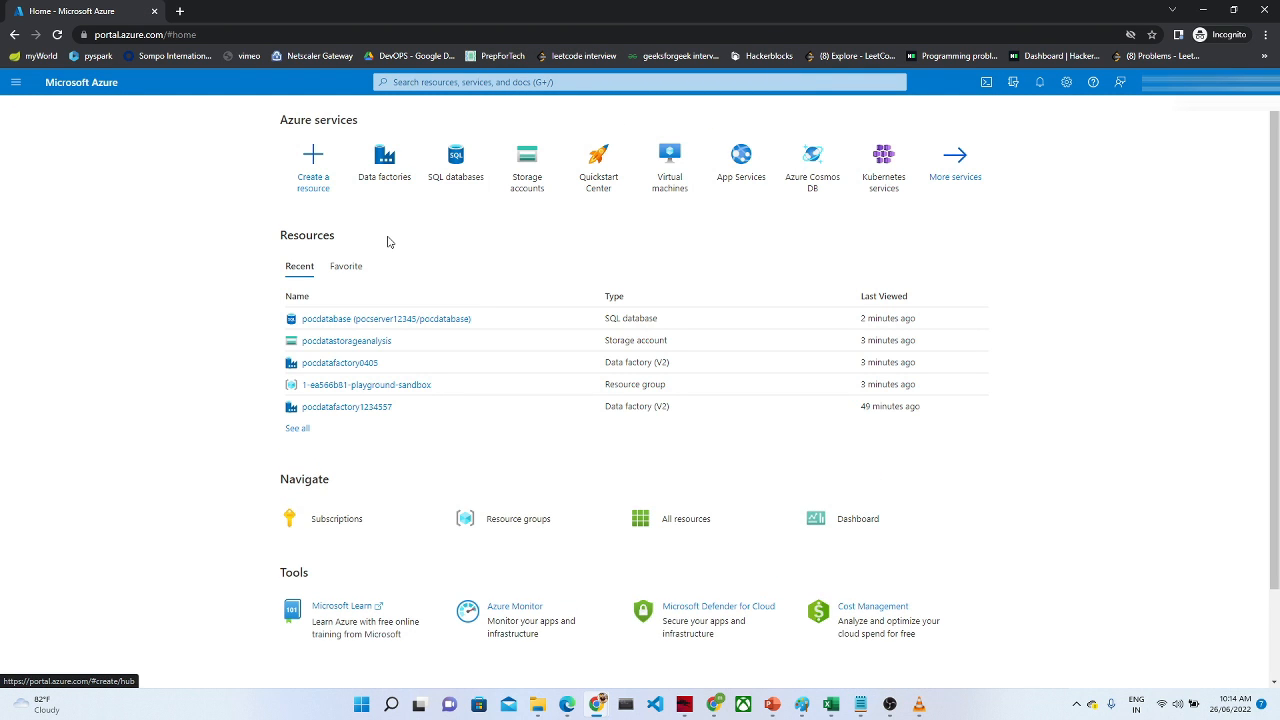
click(360, 365)
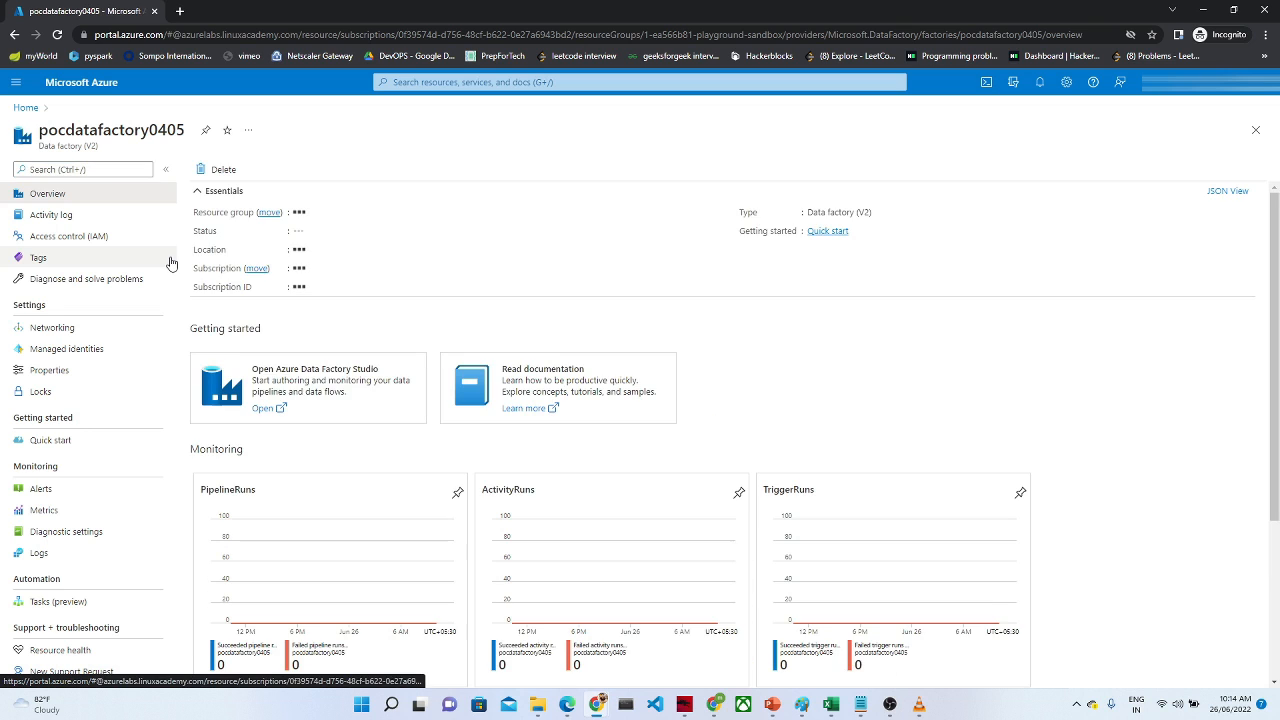
click(262, 410)
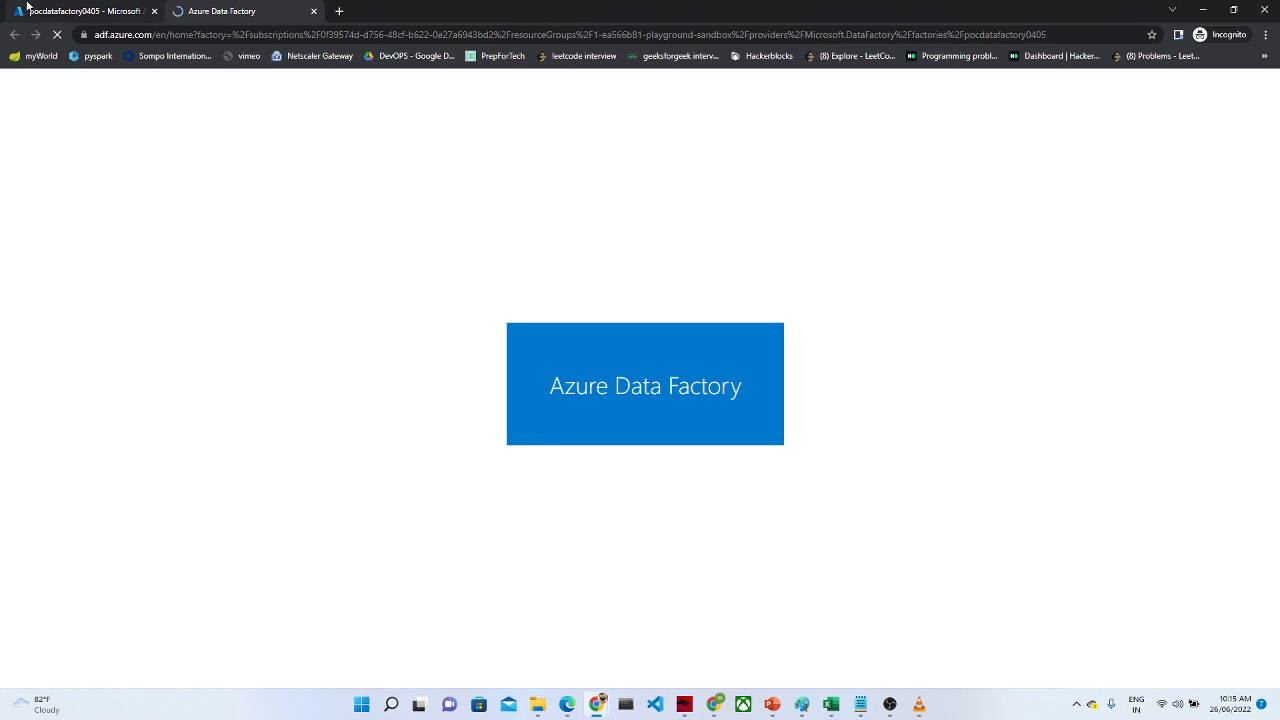
click(78, 10)
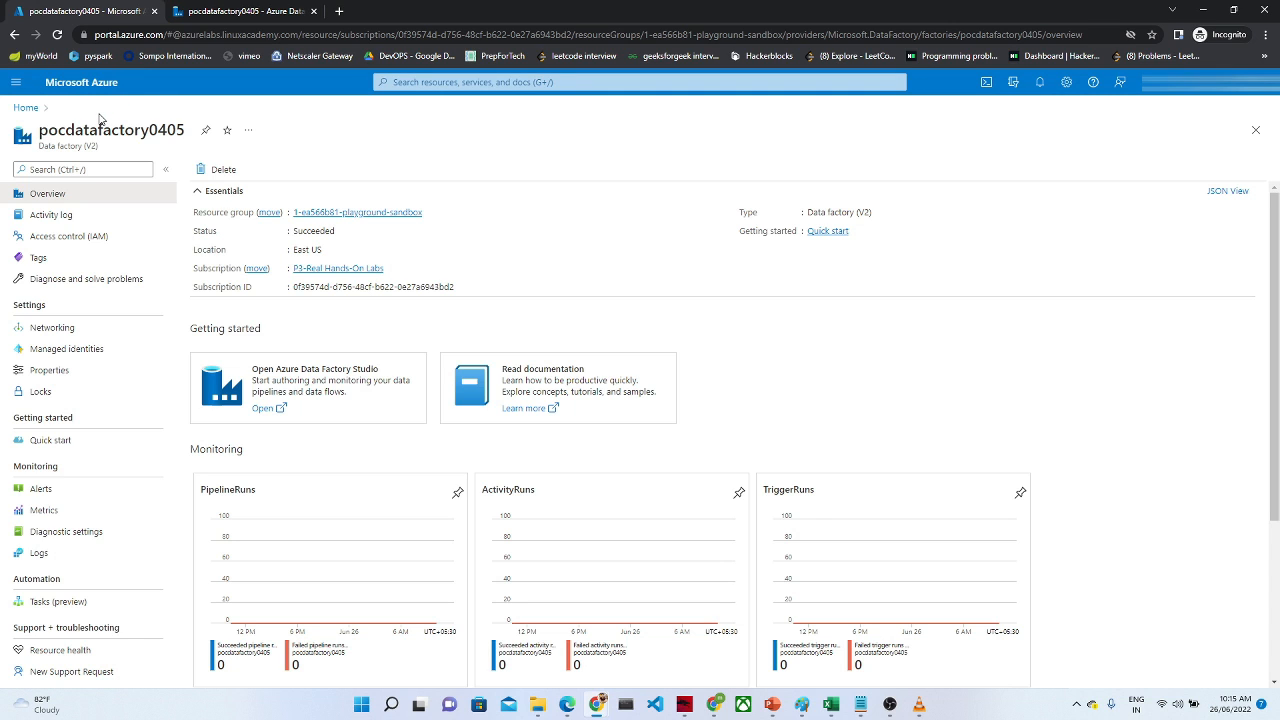
click(238, 11)
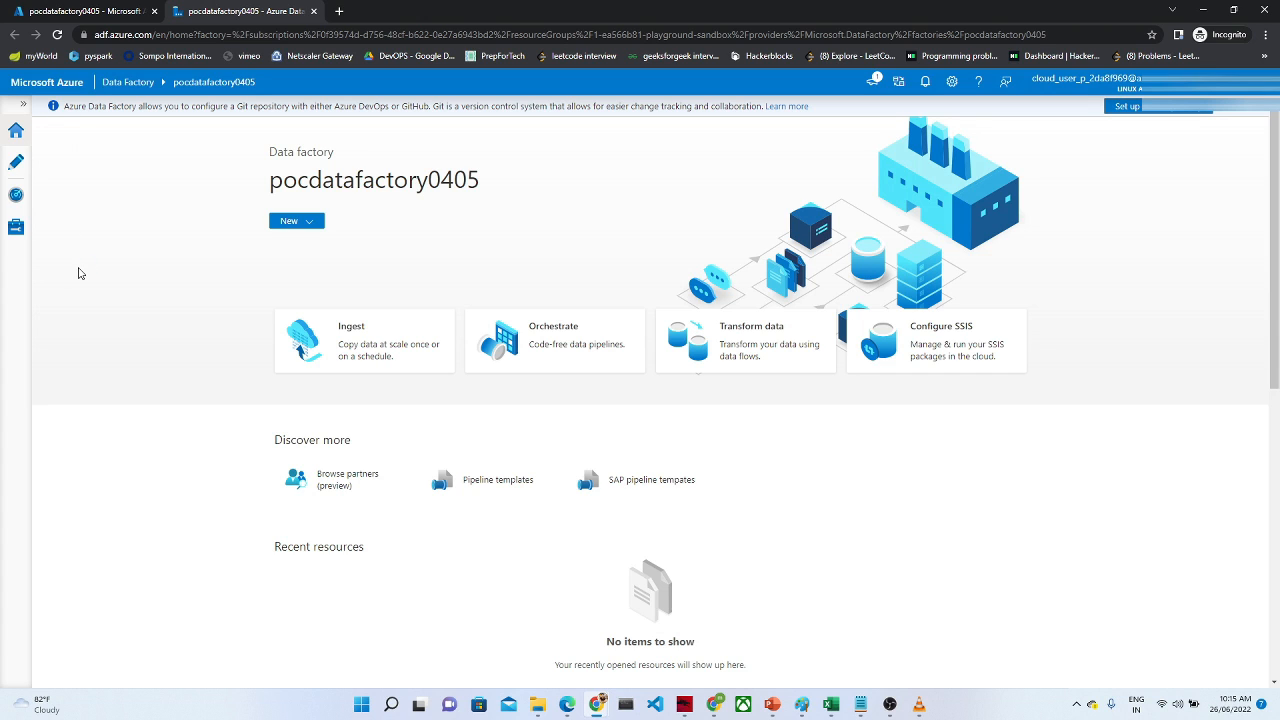
Step: Create a new blank pipeline in the authoring area of the data factory
click(16, 165)
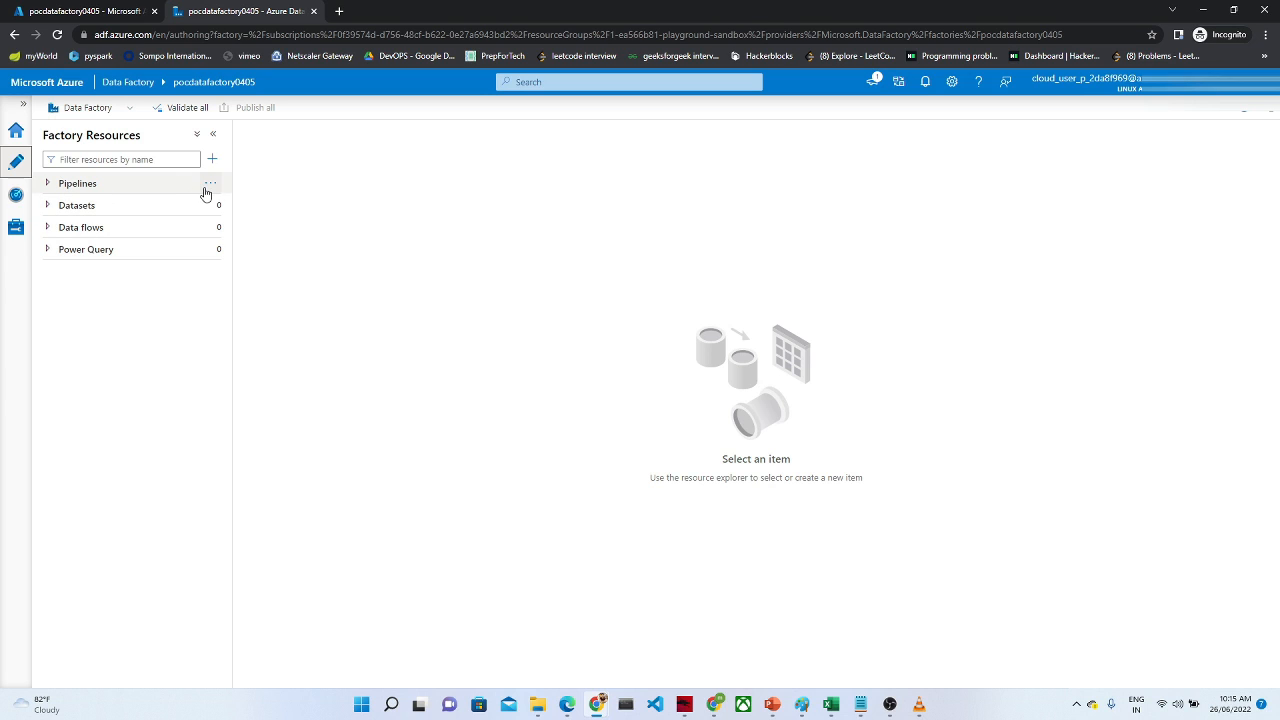
click(209, 186)
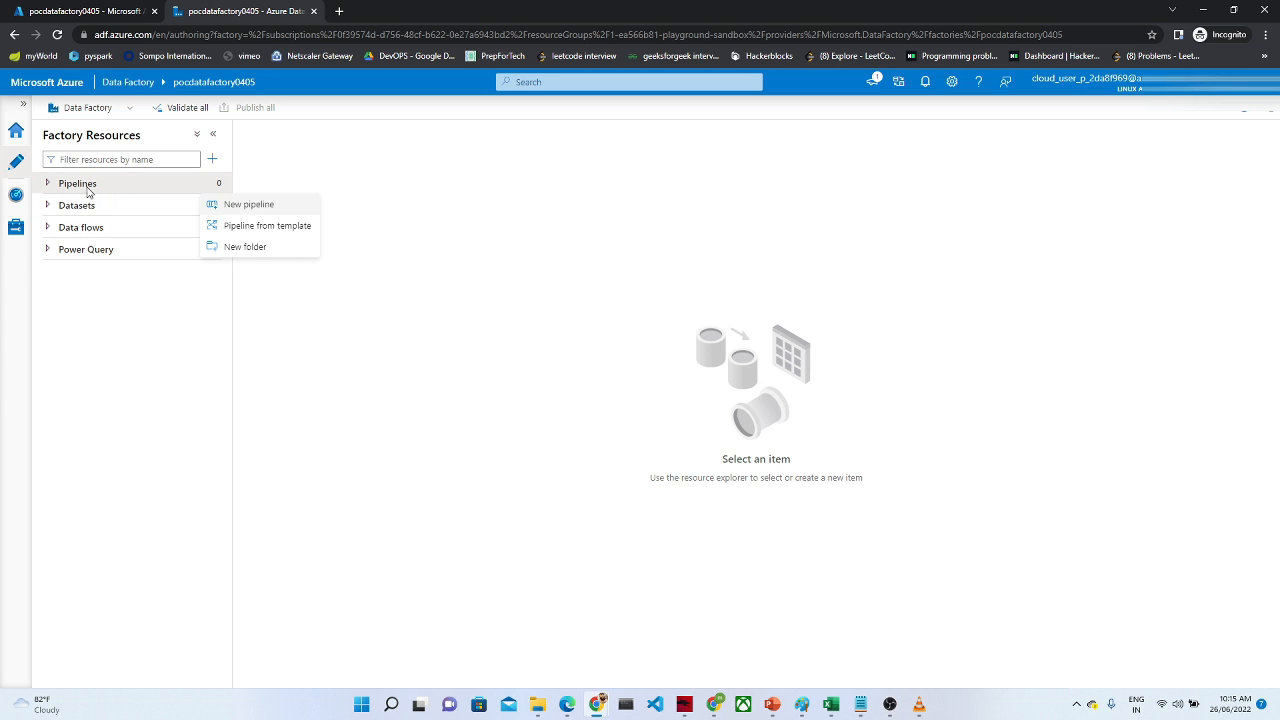
click(247, 206)
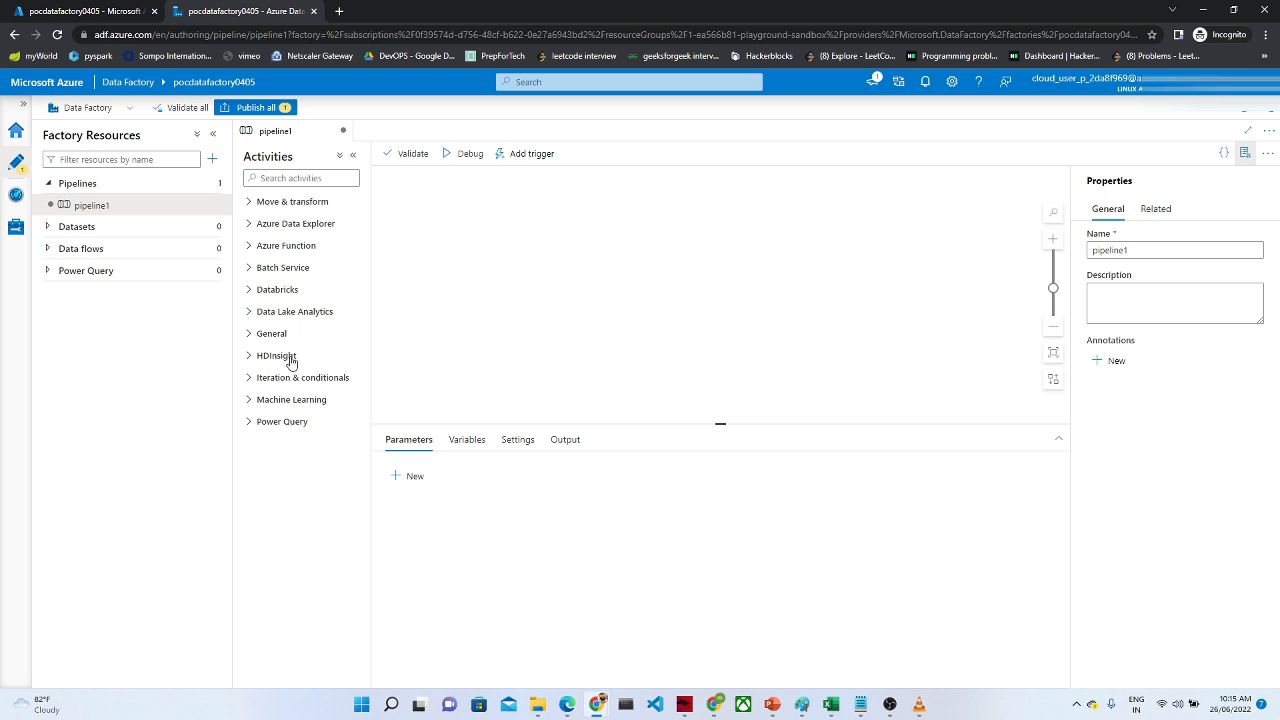
Step: Expand the activity groups from Move & transform through Data Lake Analytics and review the activities they offer
click(250, 204)
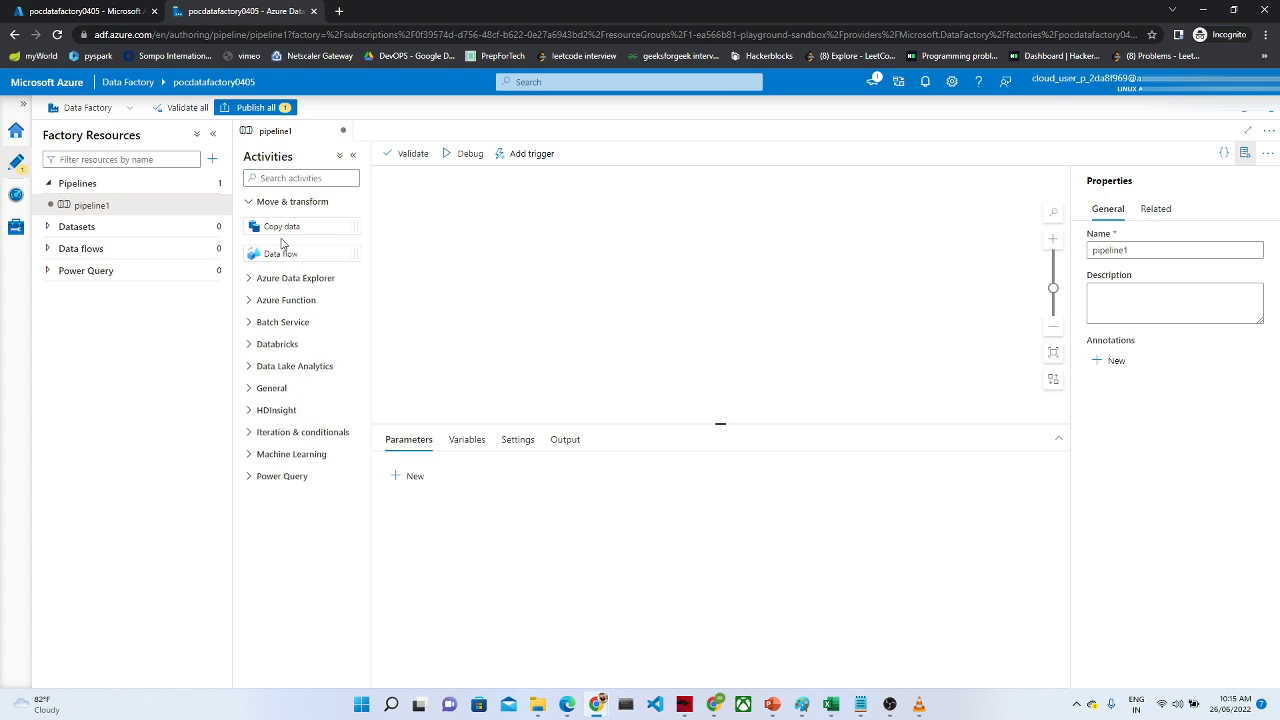
click(251, 281)
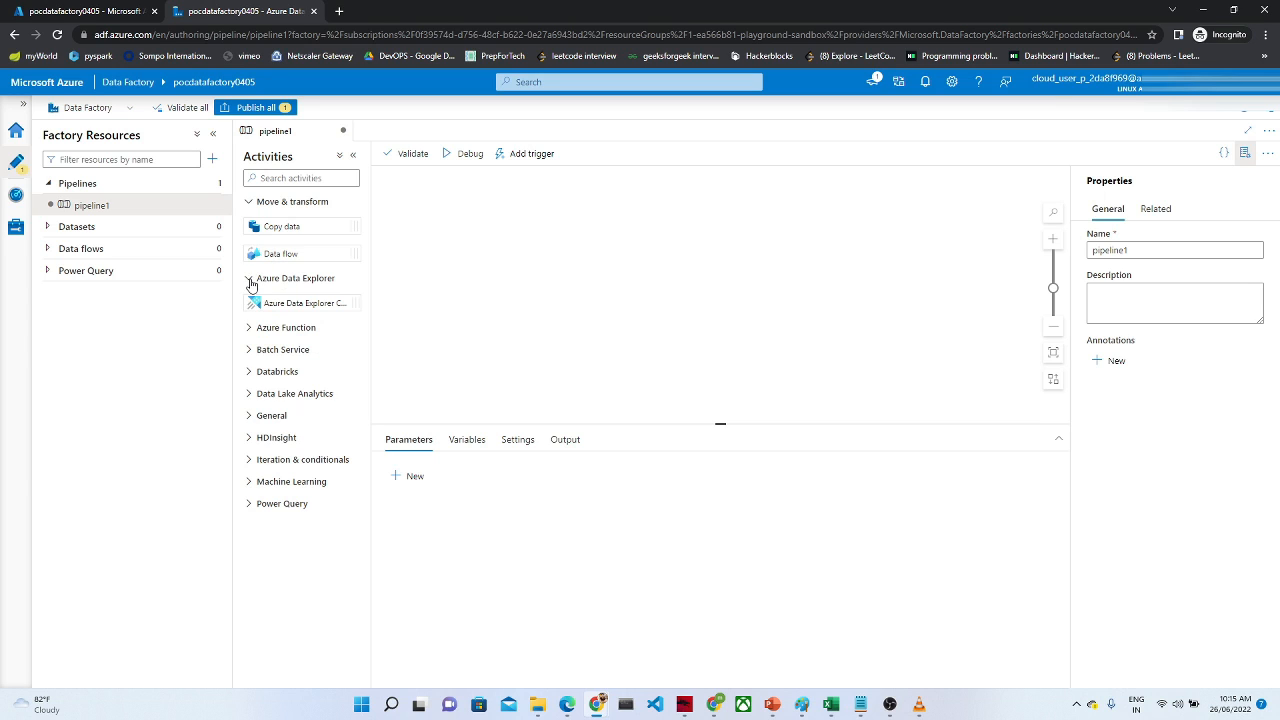
click(249, 331)
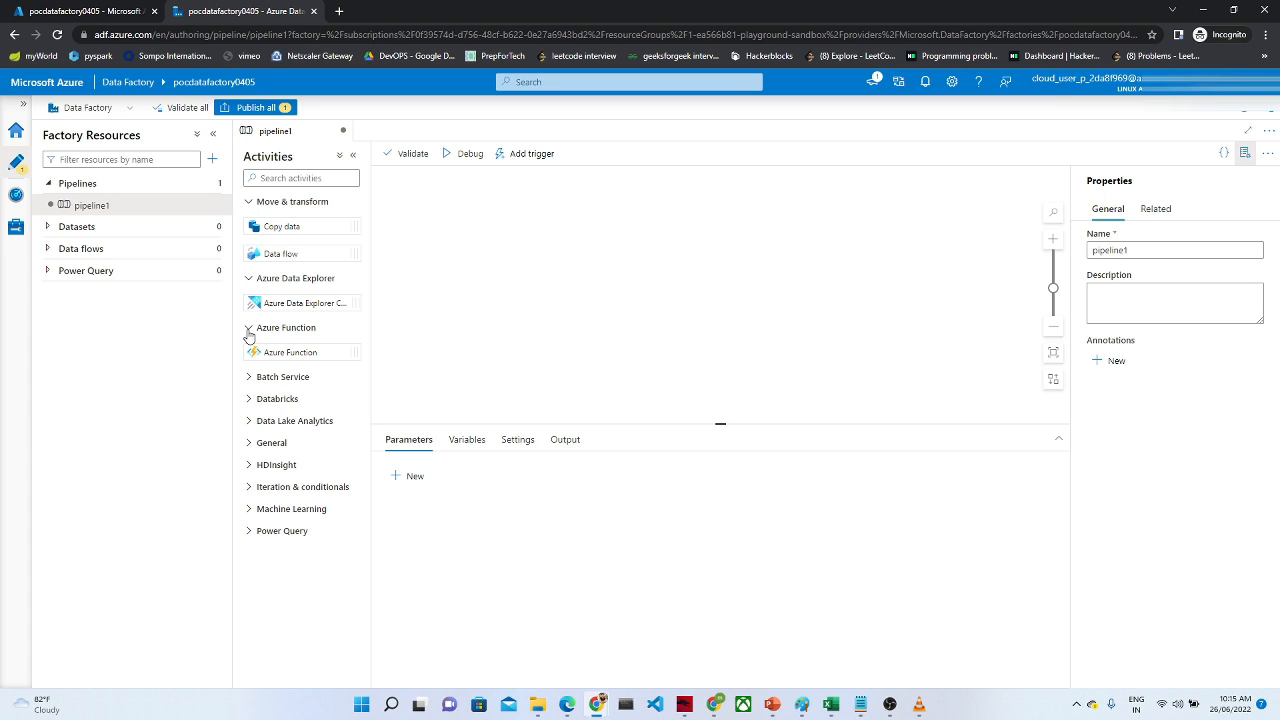
click(249, 378)
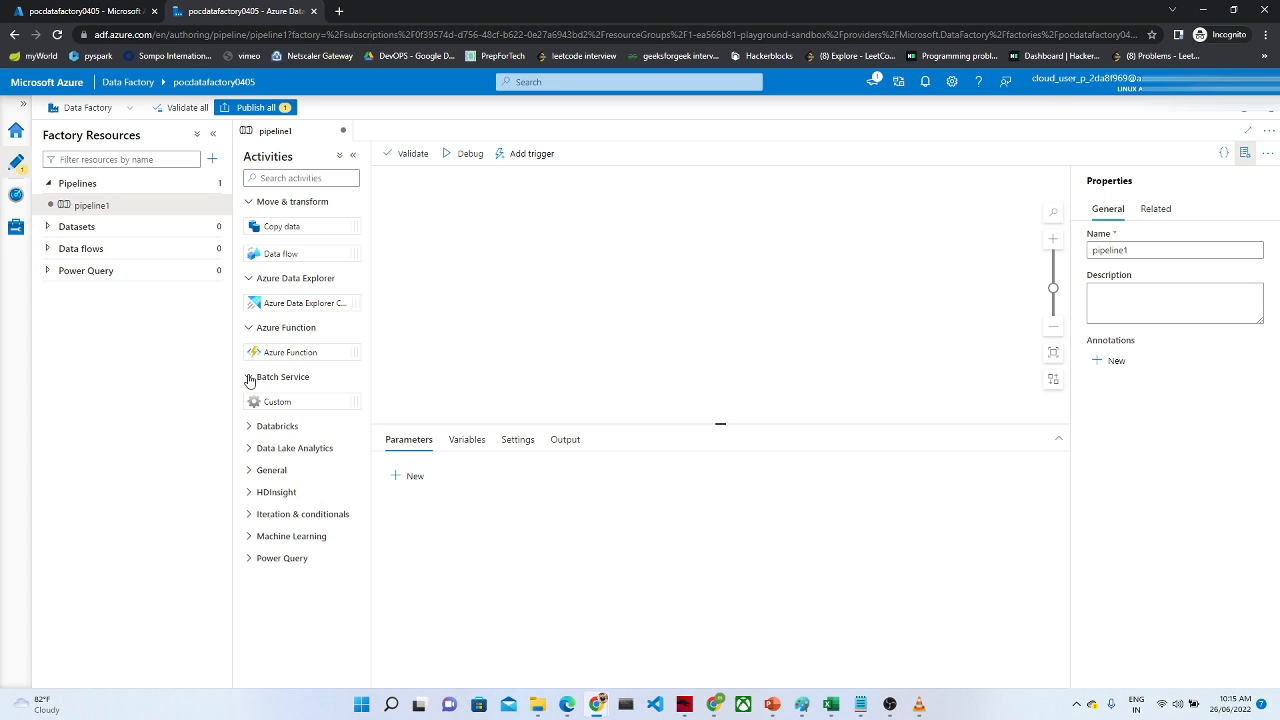
click(249, 427)
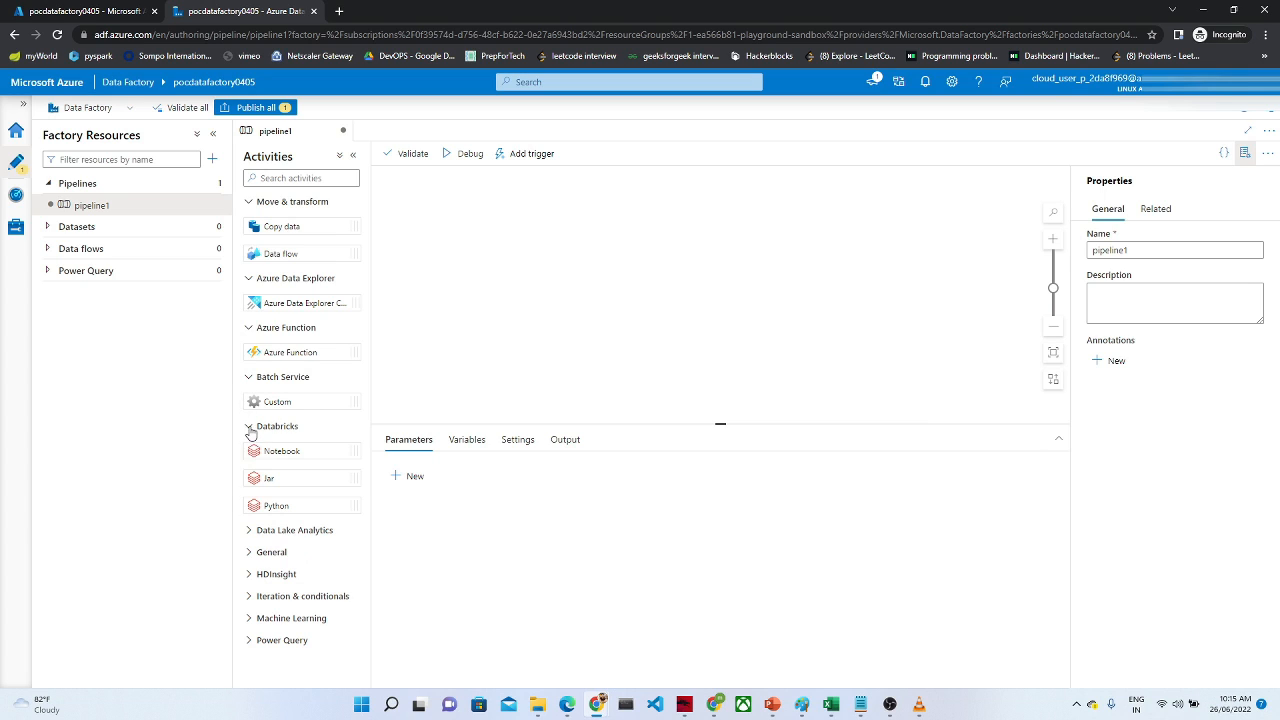
click(250, 531)
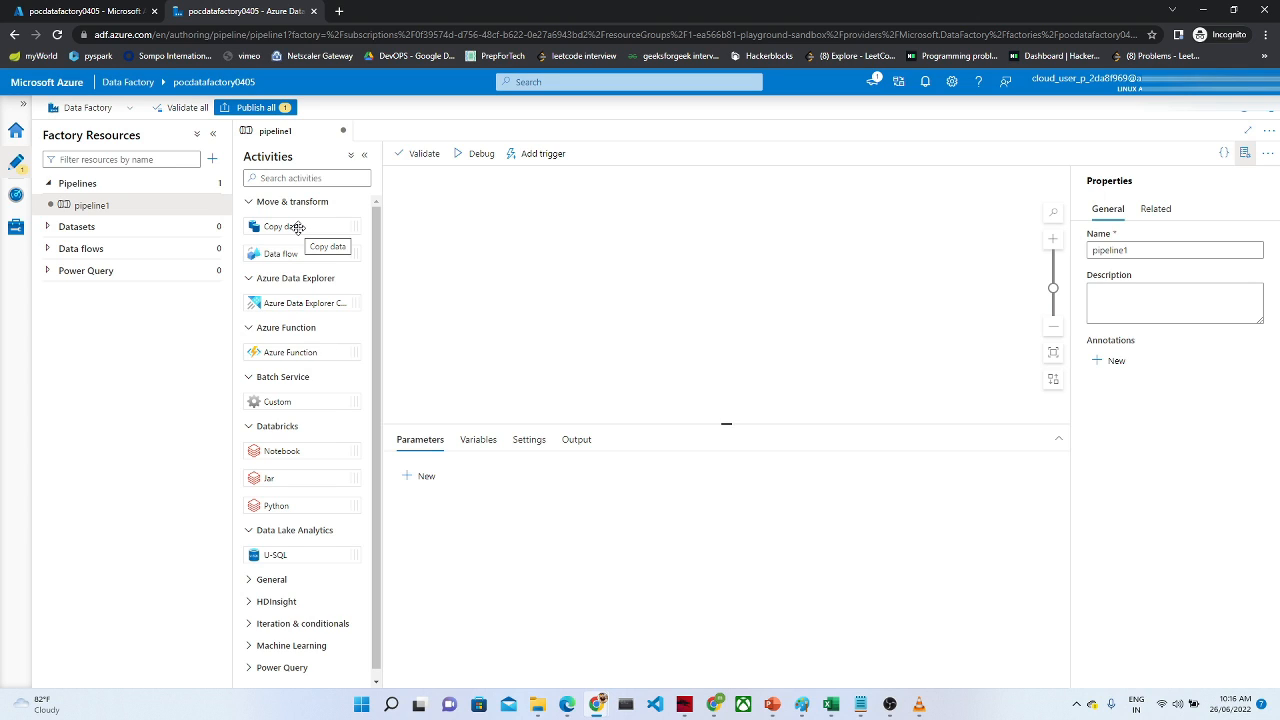
Step: Add a Copy data activity to the pipeline canvas, name it Copy_from_sql, and keep it selected for configuration
drag(298, 227, 722, 260)
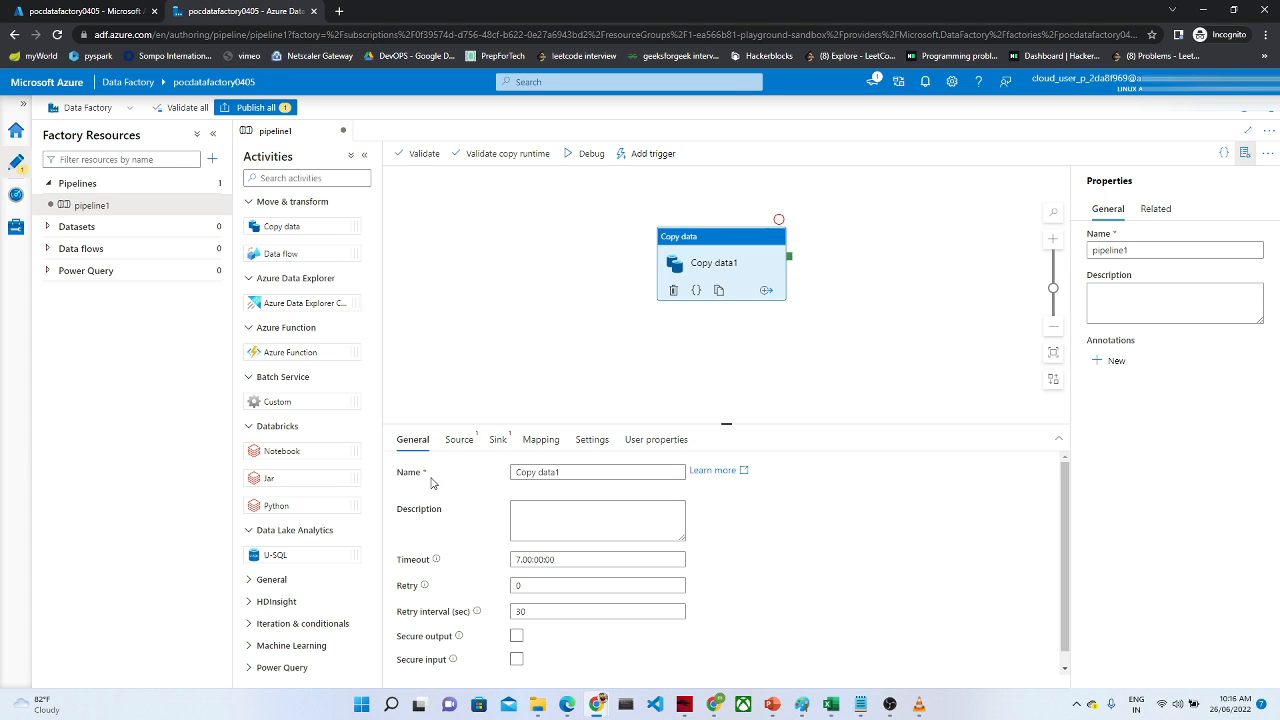
click(576, 472)
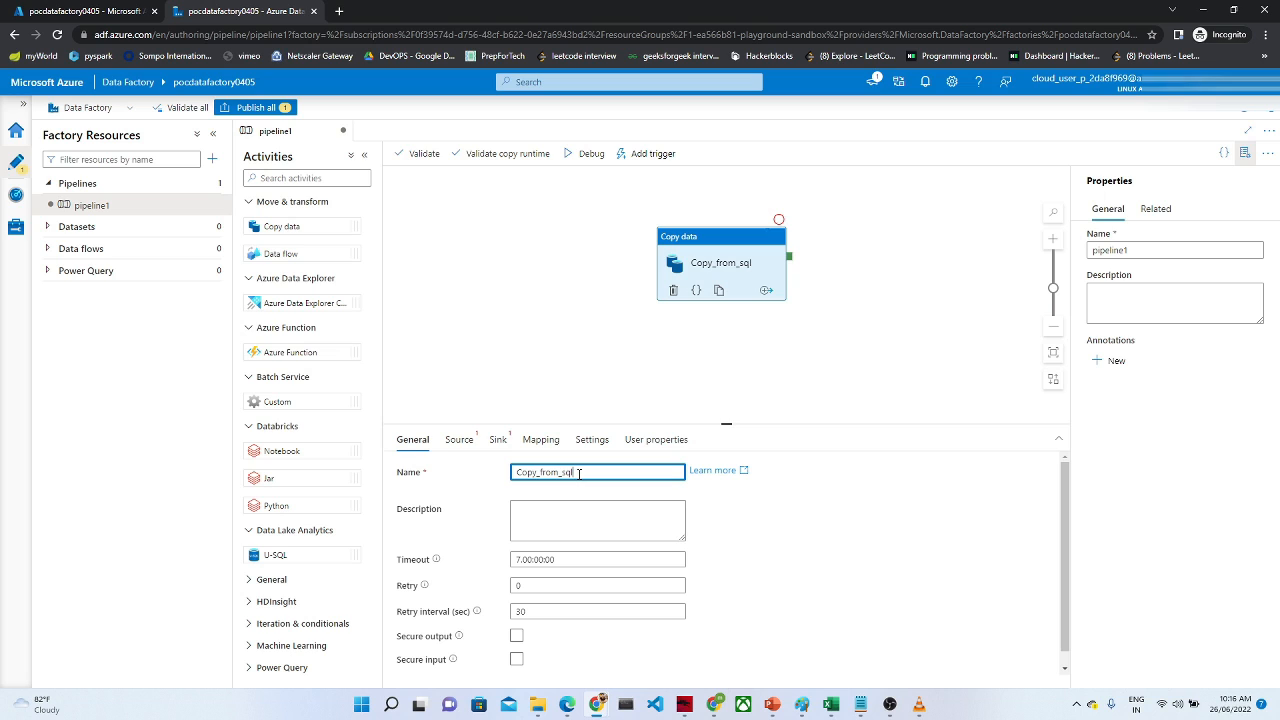
click(631, 390)
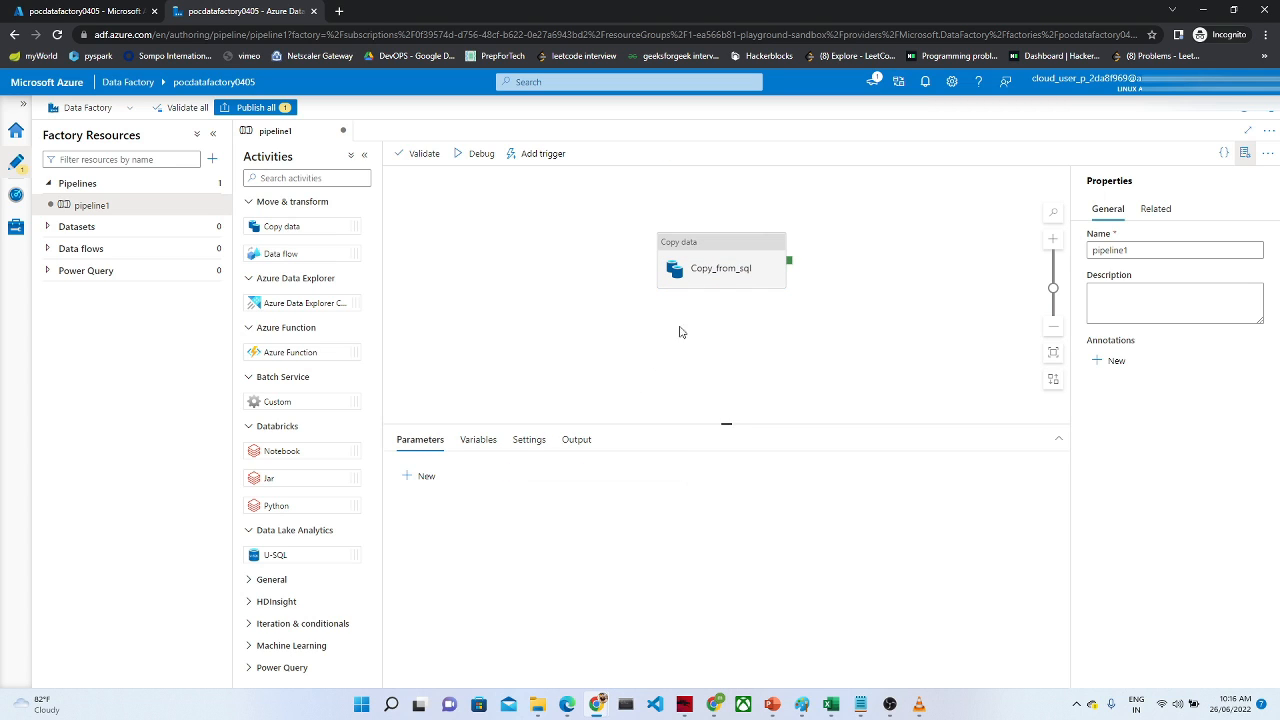
click(717, 242)
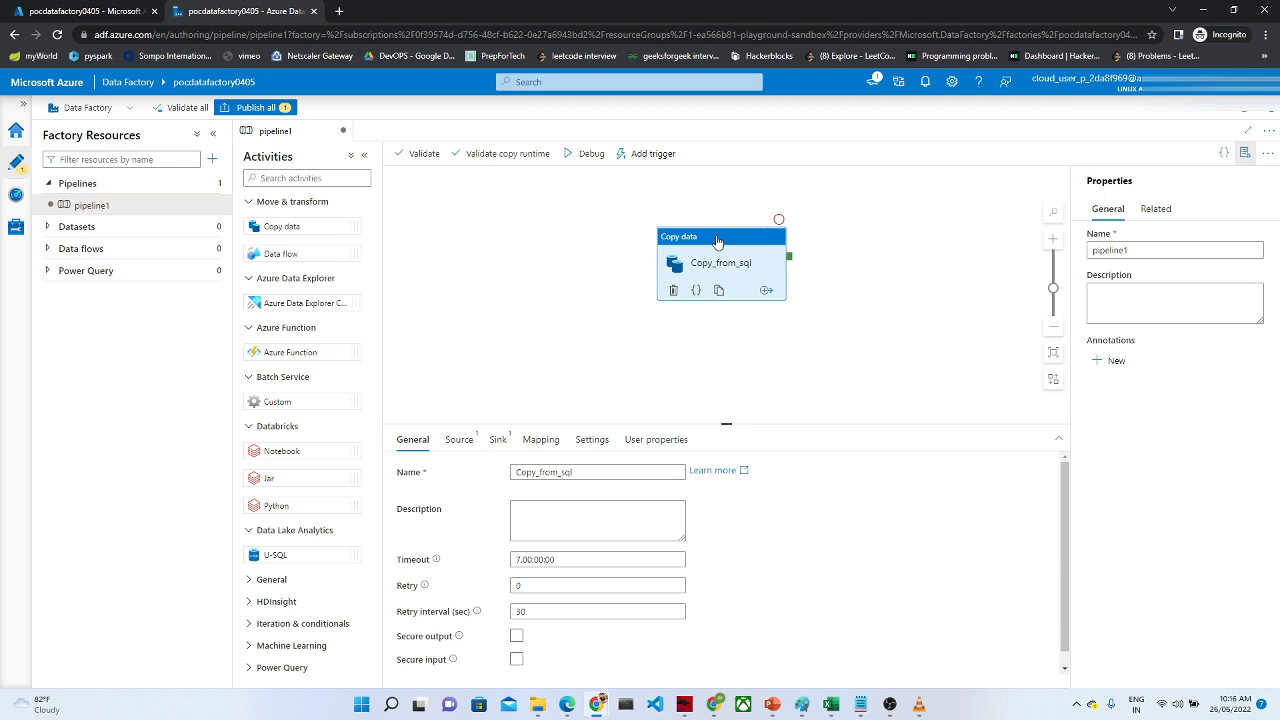
Step: Start a new source dataset for the copy activity, using Azure SQL Database as its data store
click(458, 443)
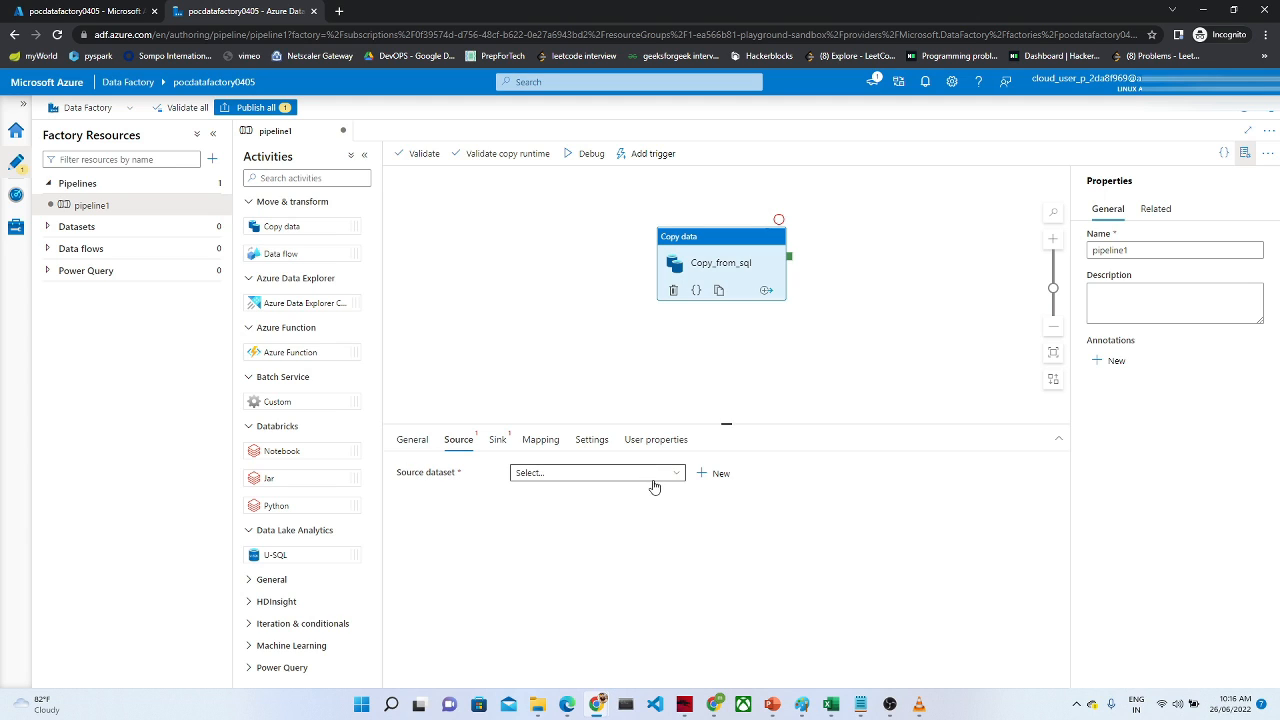
click(714, 473)
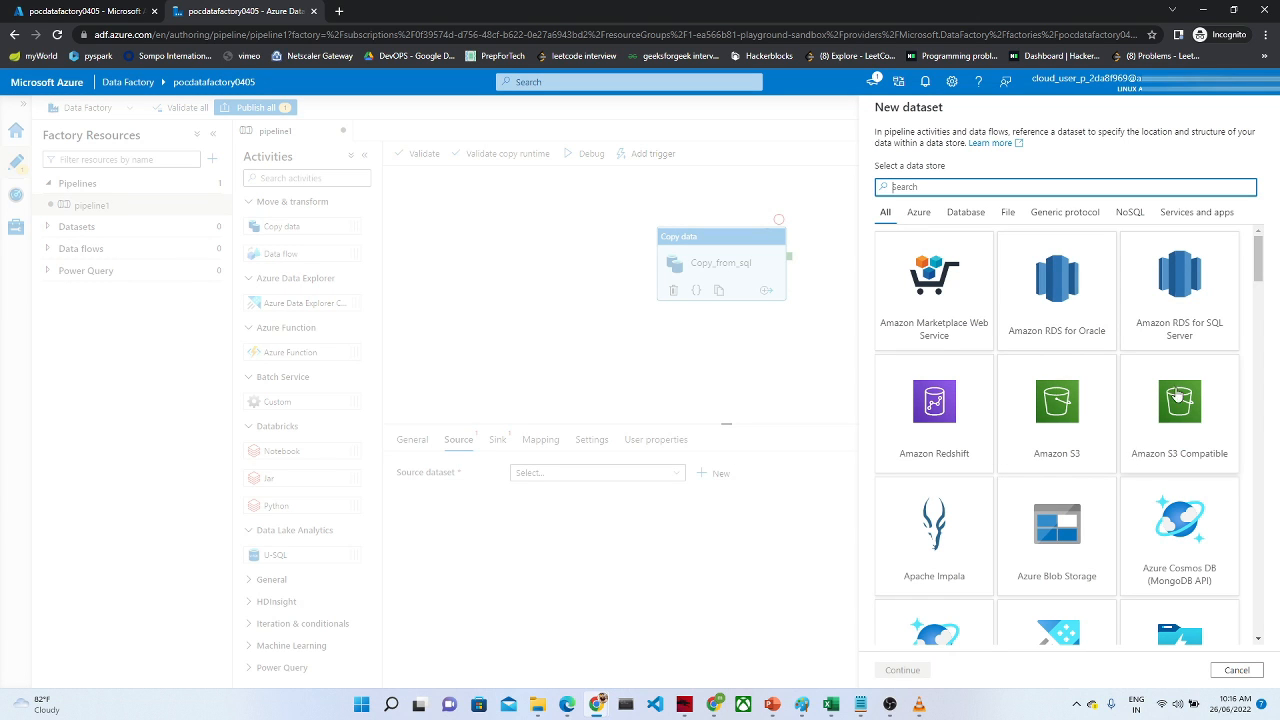
drag(1259, 276, 1258, 328)
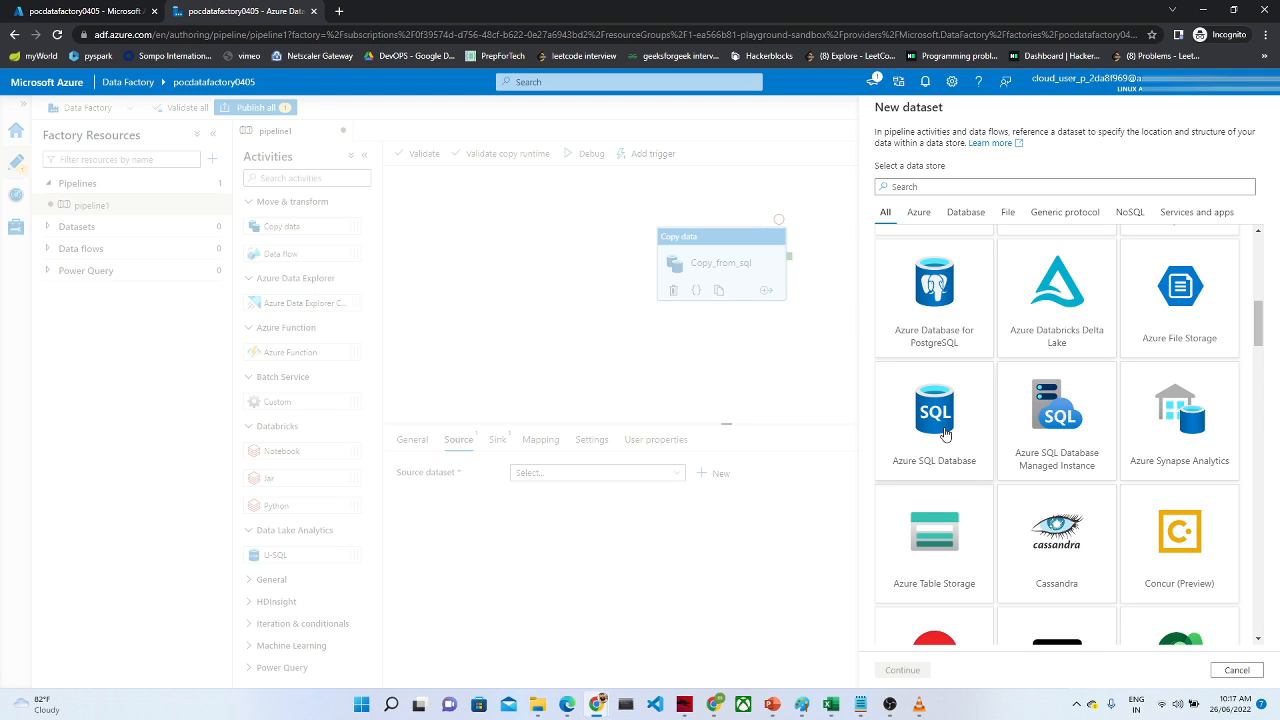
click(945, 433)
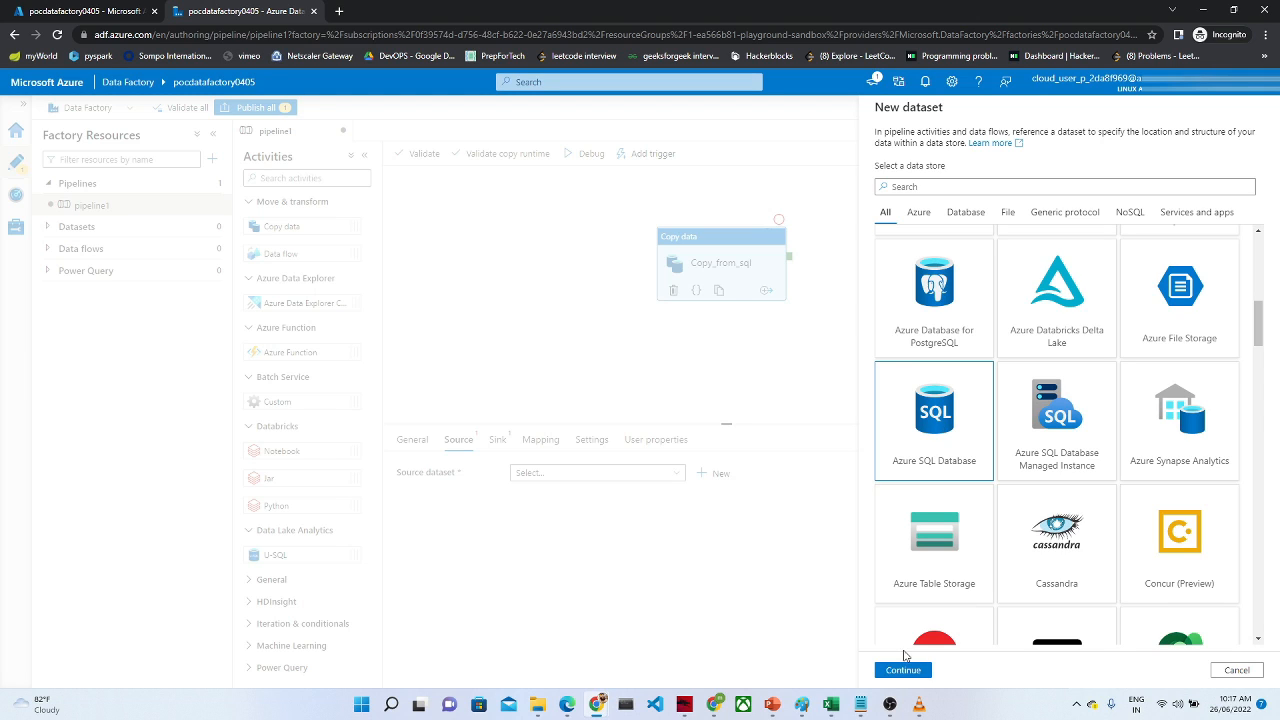
click(902, 670)
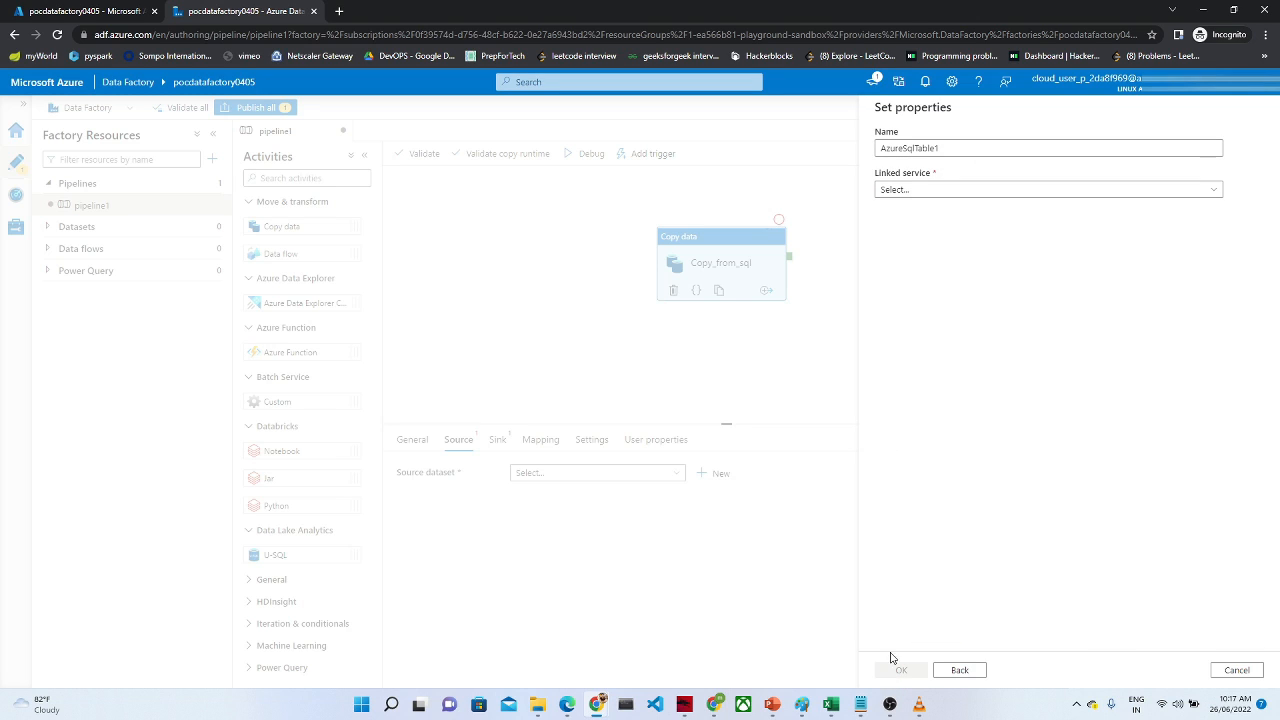
Step: Start a new linked service for the dataset and name it AzureSqlDatabase
click(926, 193)
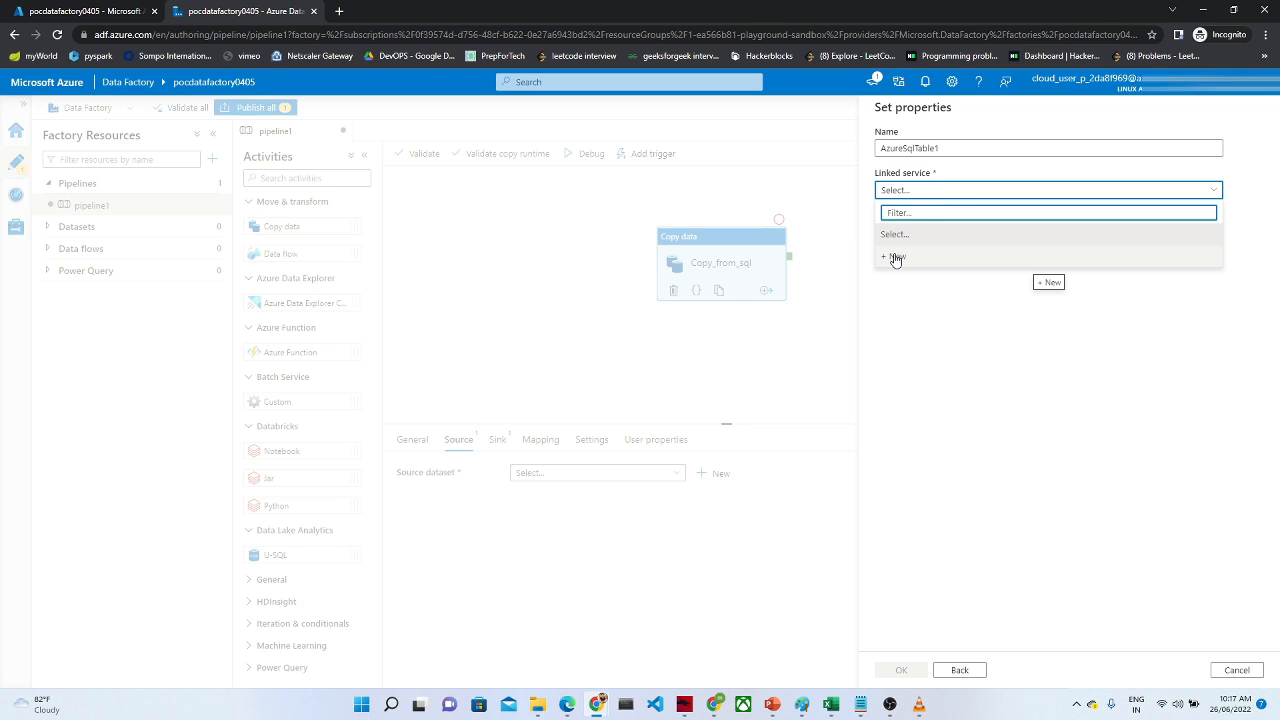
click(896, 259)
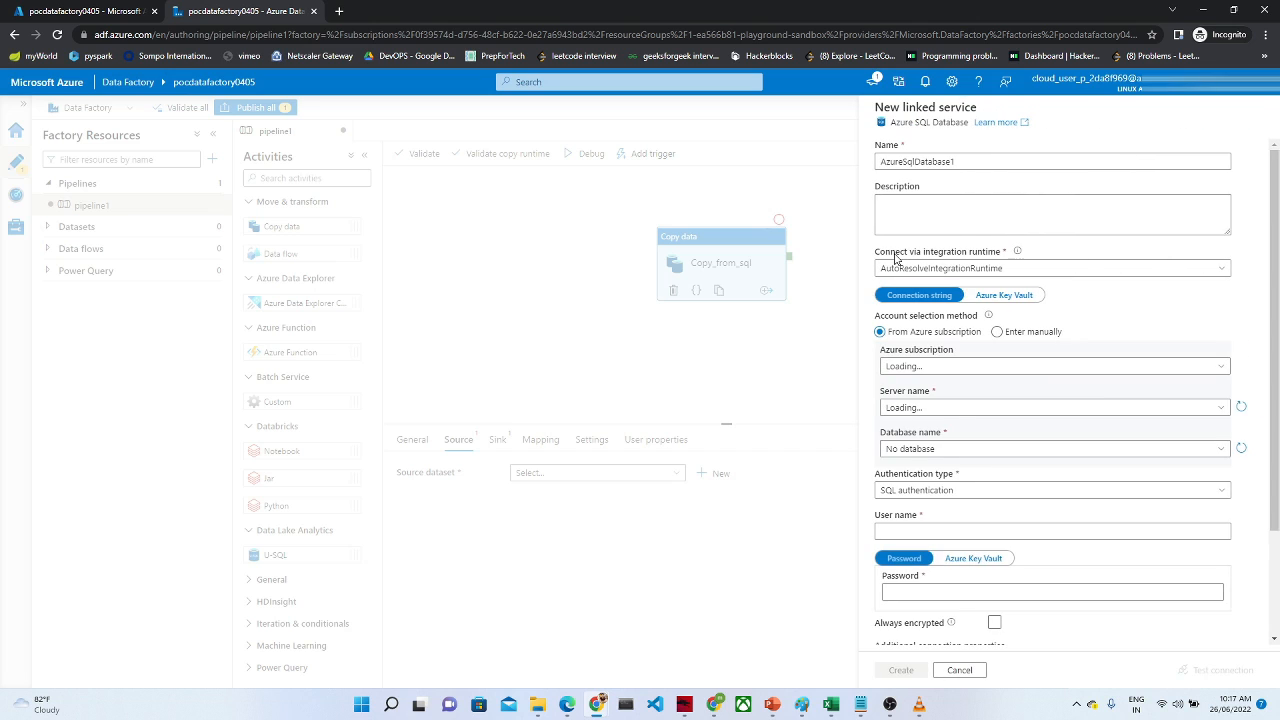
click(961, 161)
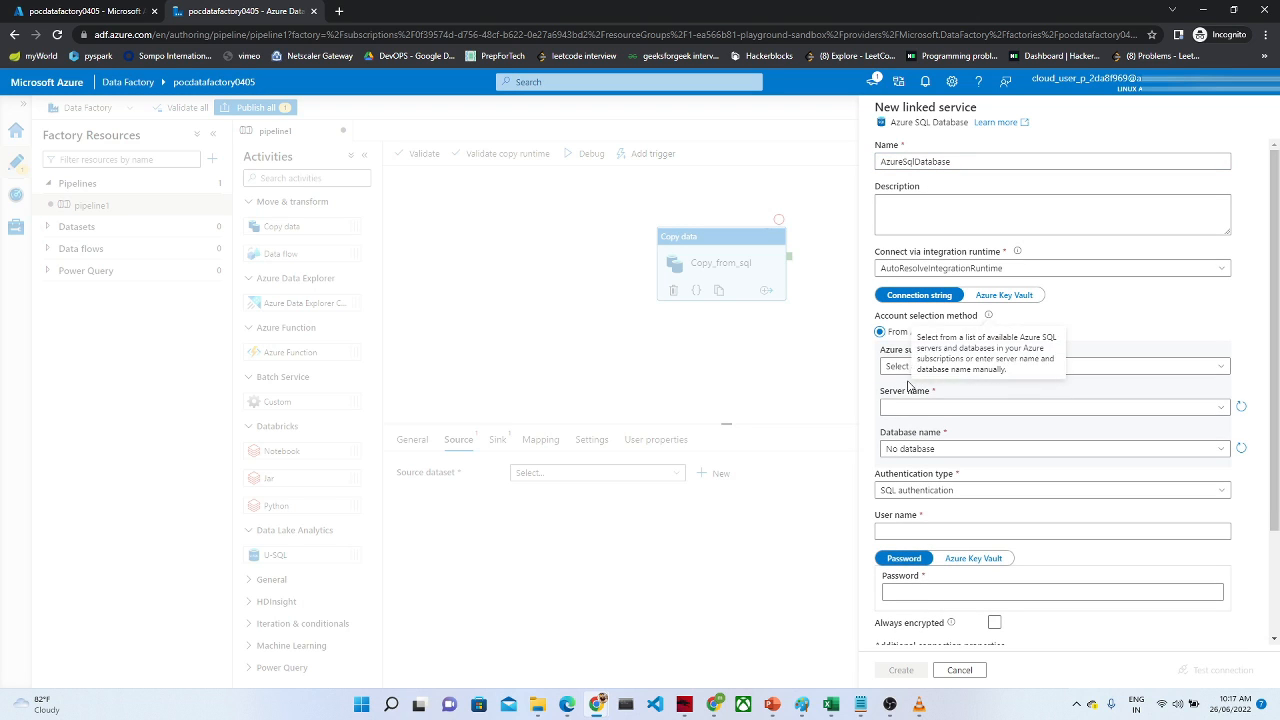
Step: Point the linked service to the P3-Real Hands-On Labs subscription, server pocserver12345 and database pocdatabase
click(957, 368)
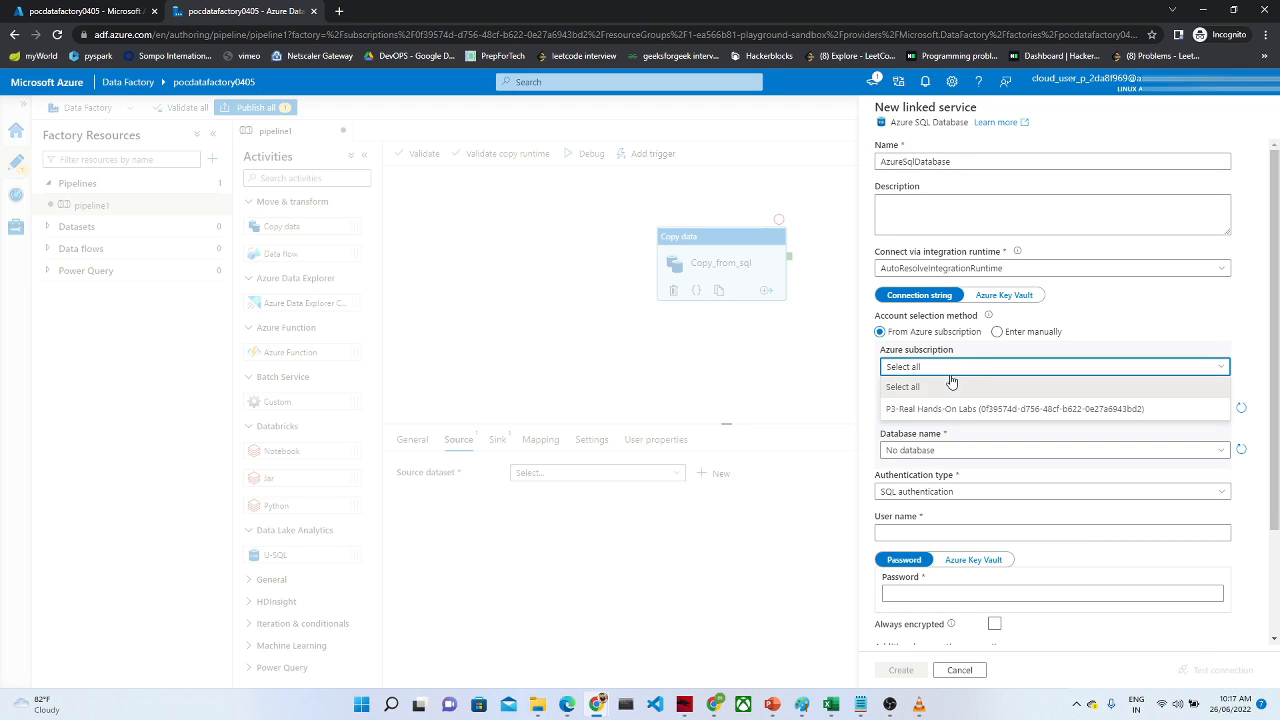
click(926, 410)
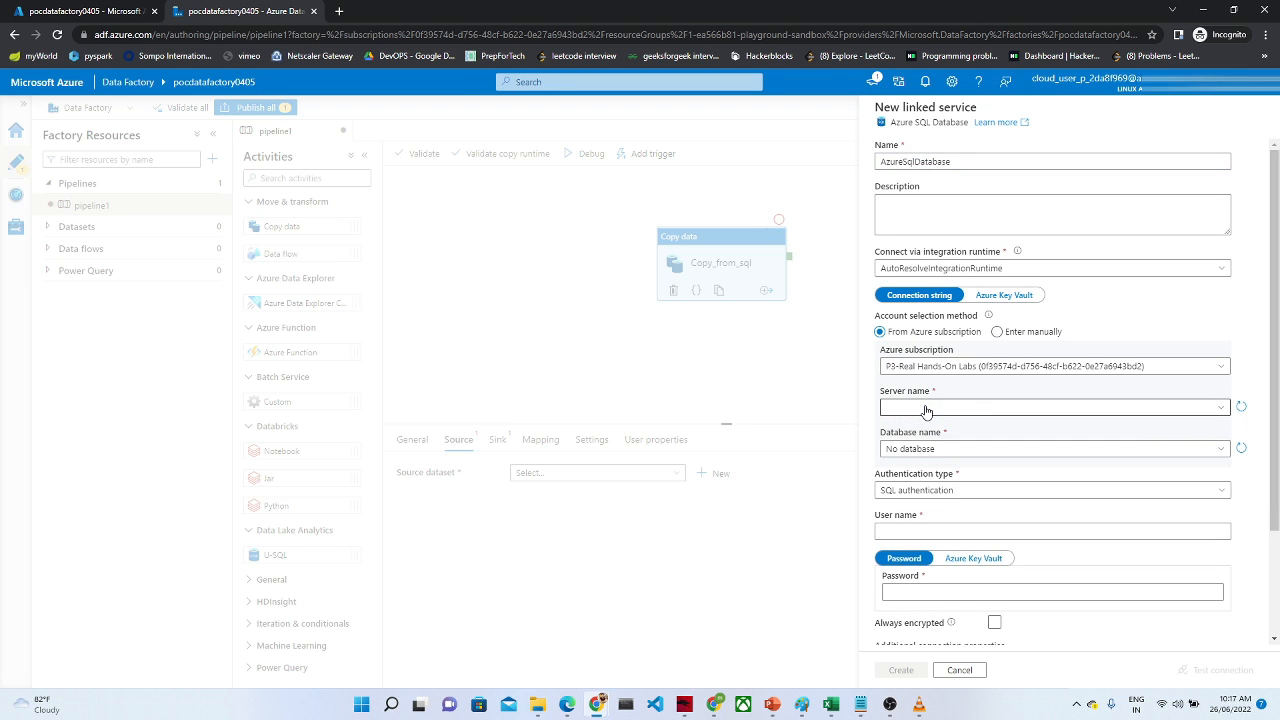
click(919, 408)
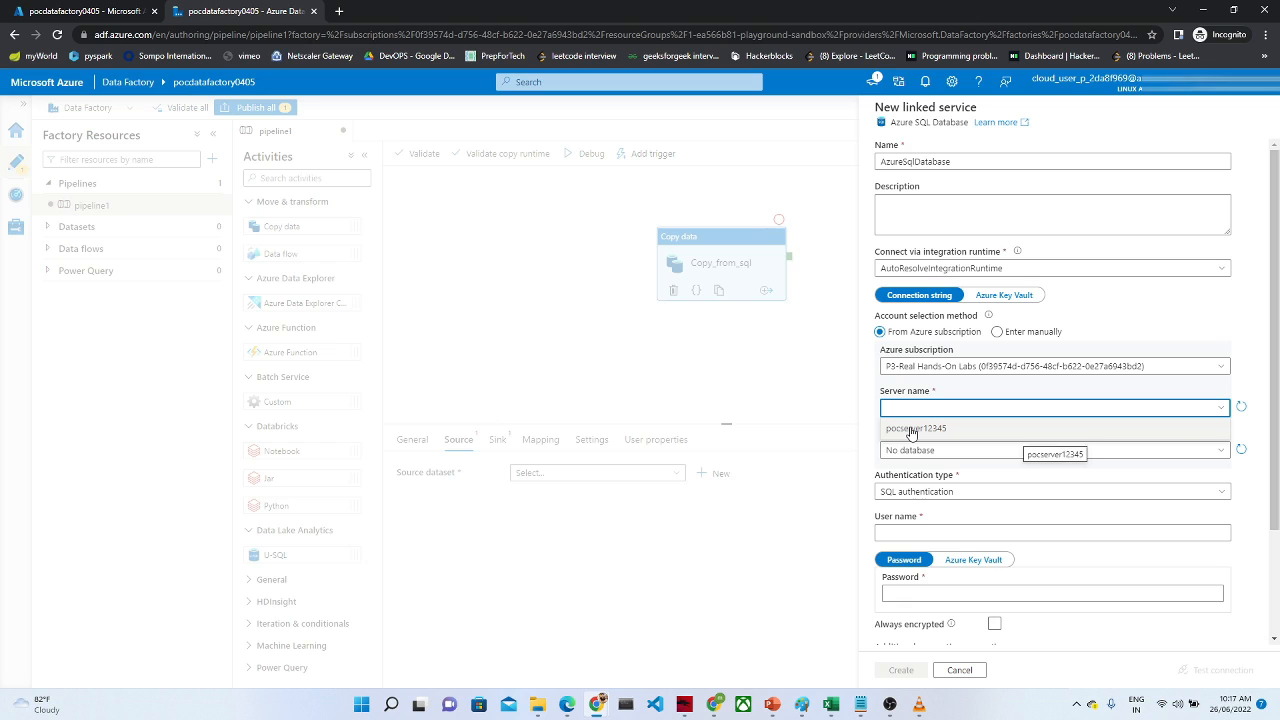
click(915, 428)
click(945, 451)
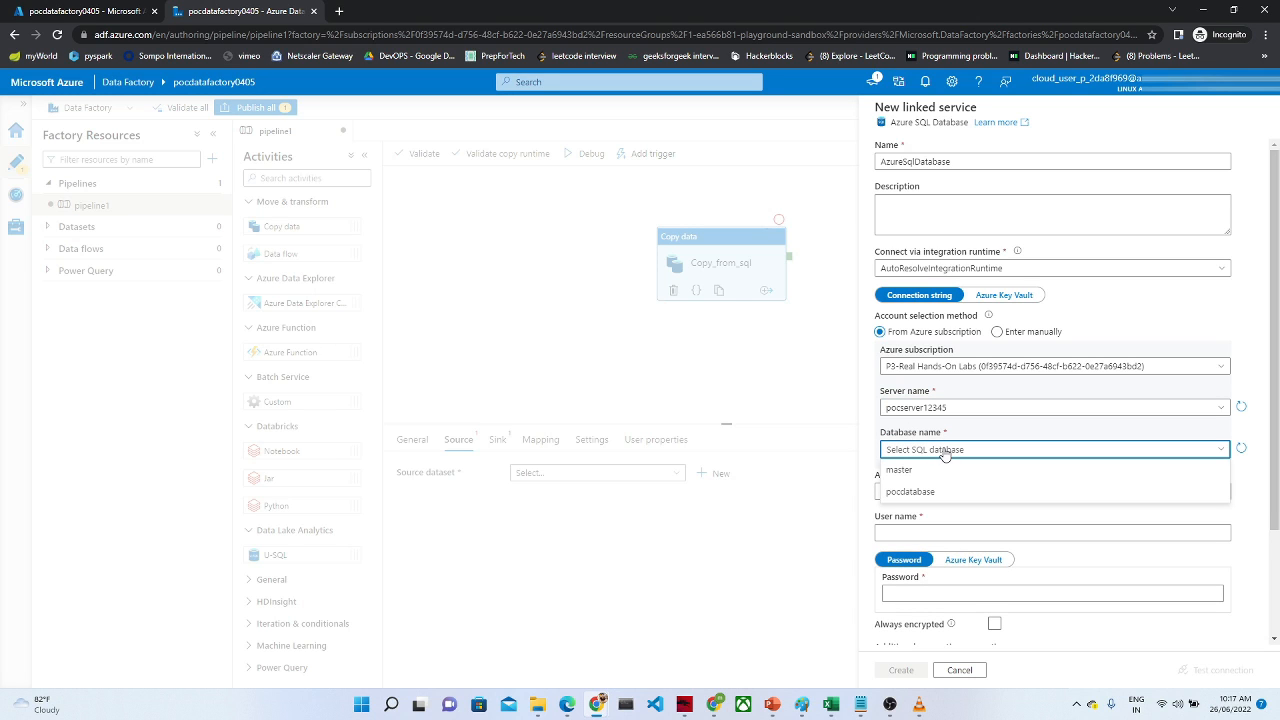
click(912, 491)
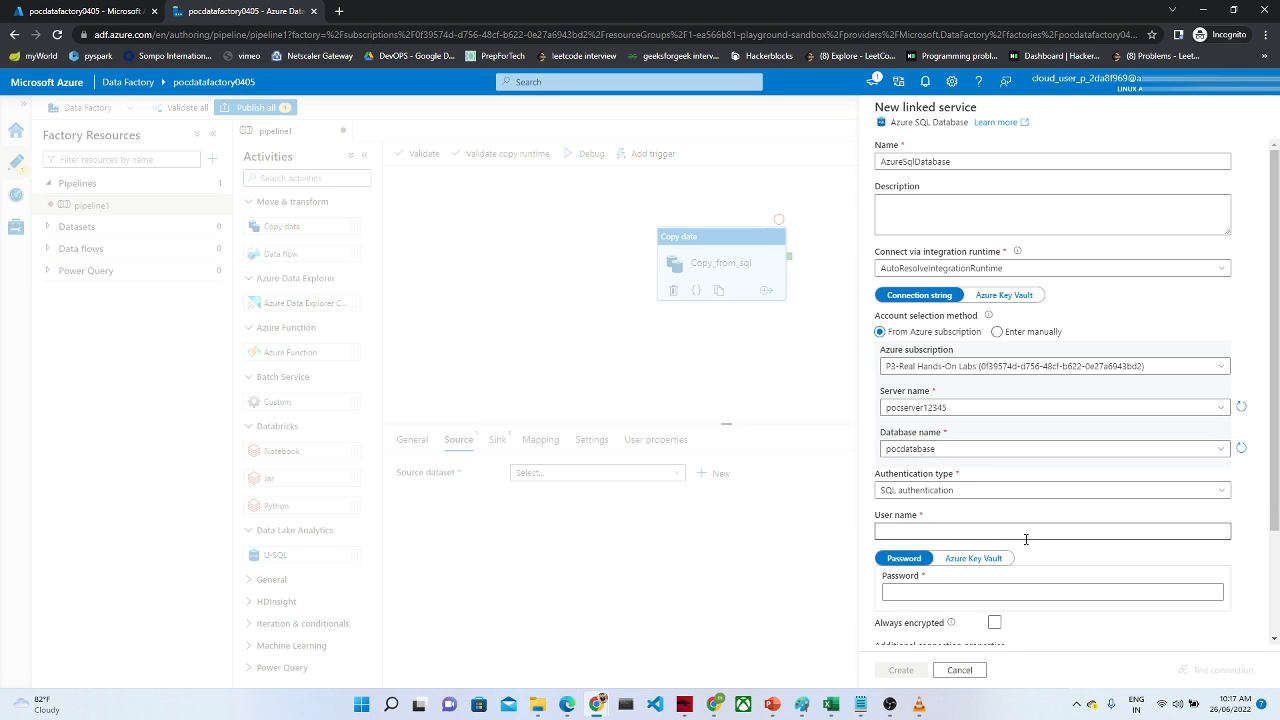
Step: Enter the SQL server's user name and password for the linked service's SQL authentication
click(992, 534)
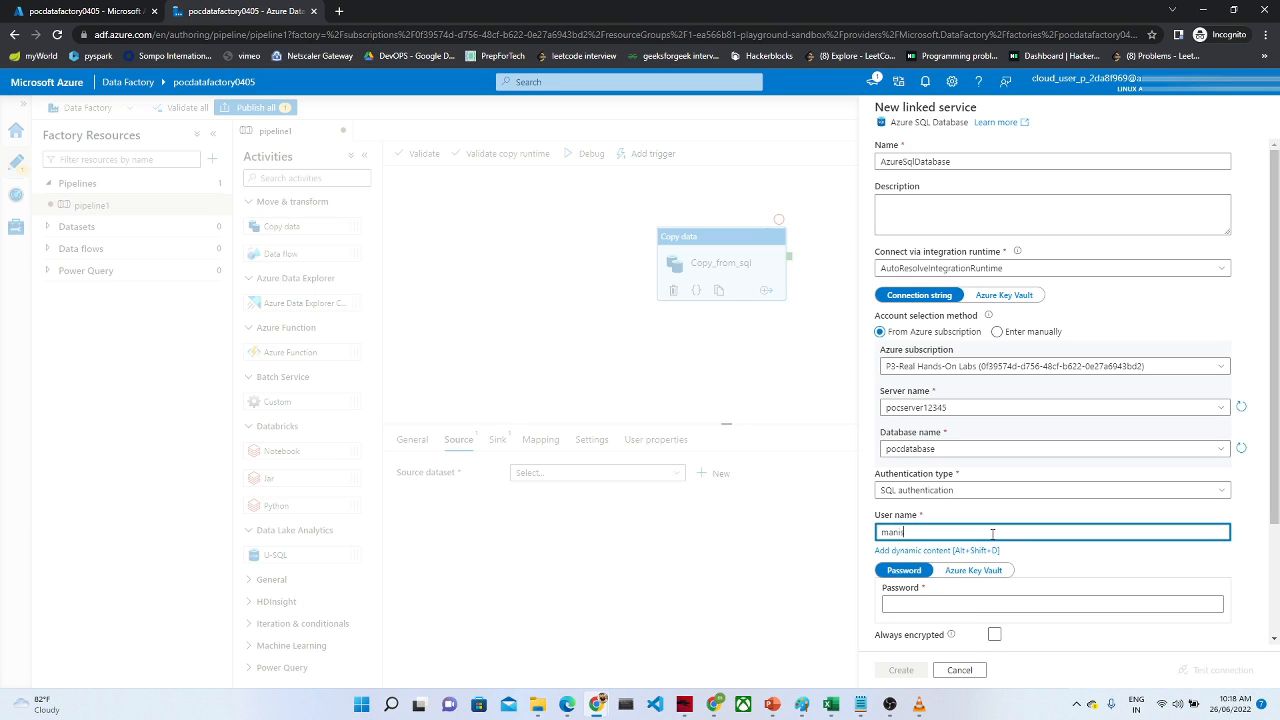
click(947, 605)
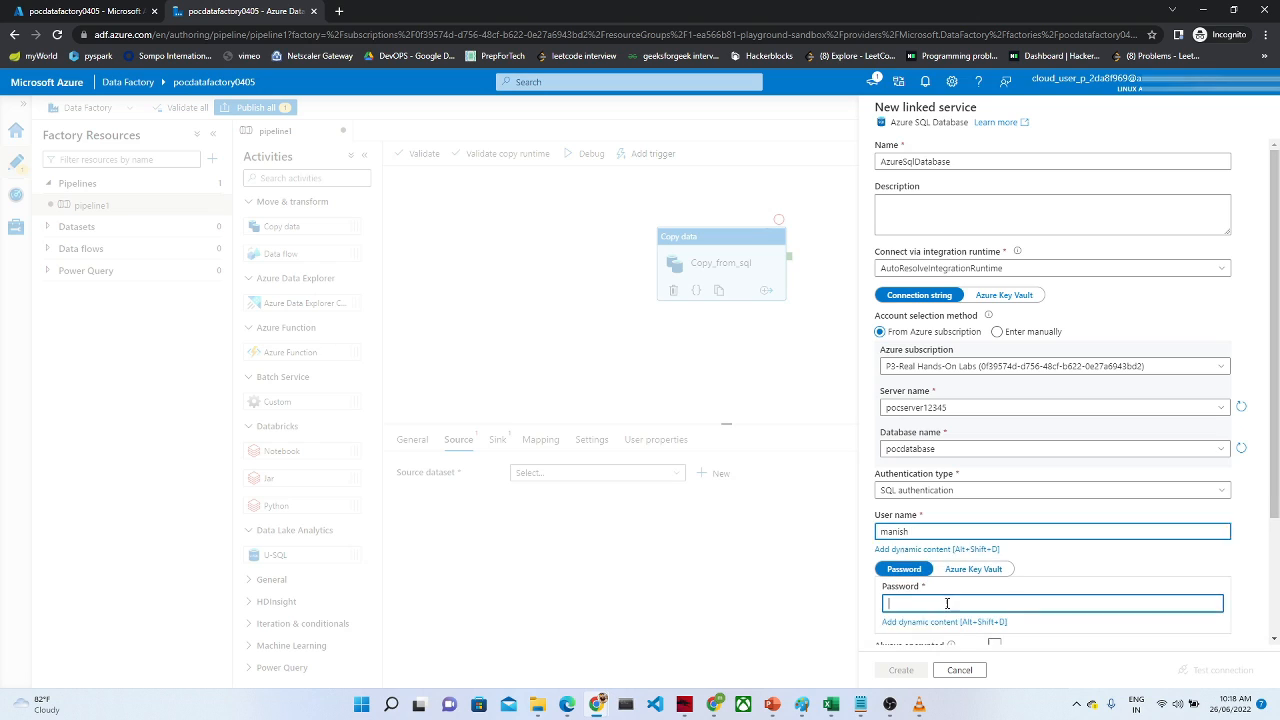
text(•••)
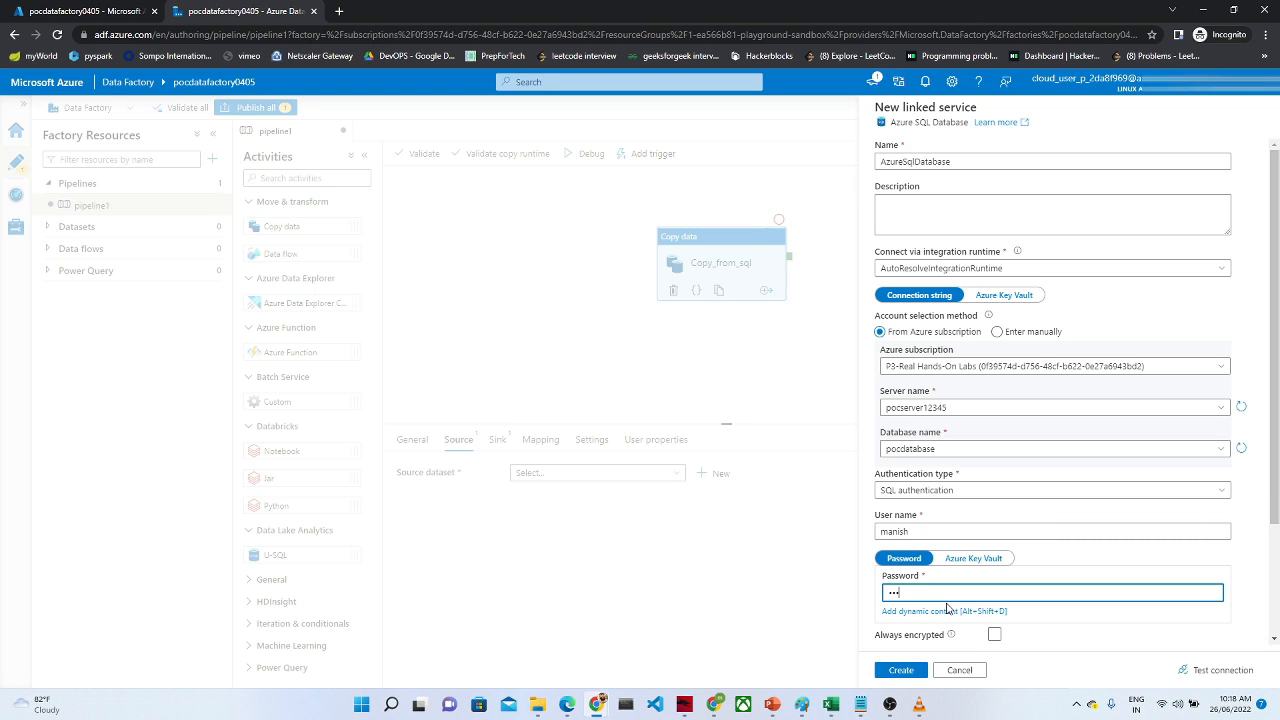
text(•••••)
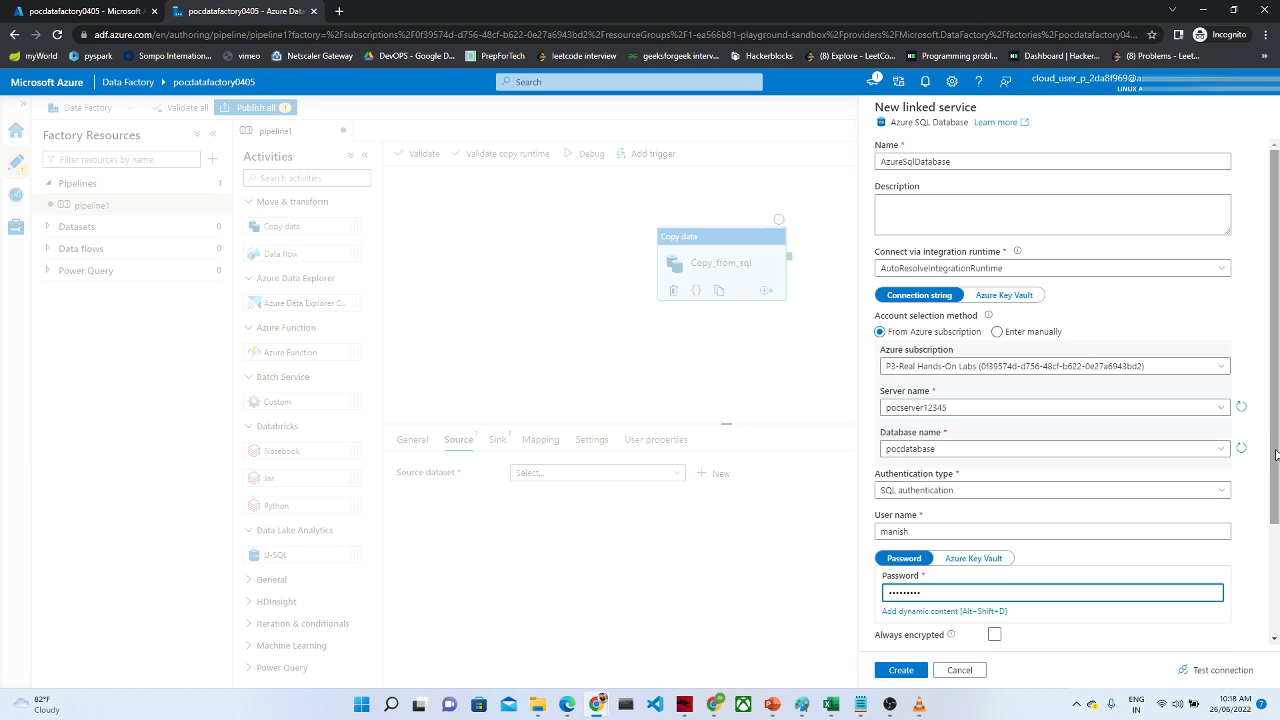
Step: Test the linked service's connection and create the linked service
scroll(1275, 455, down, 3)
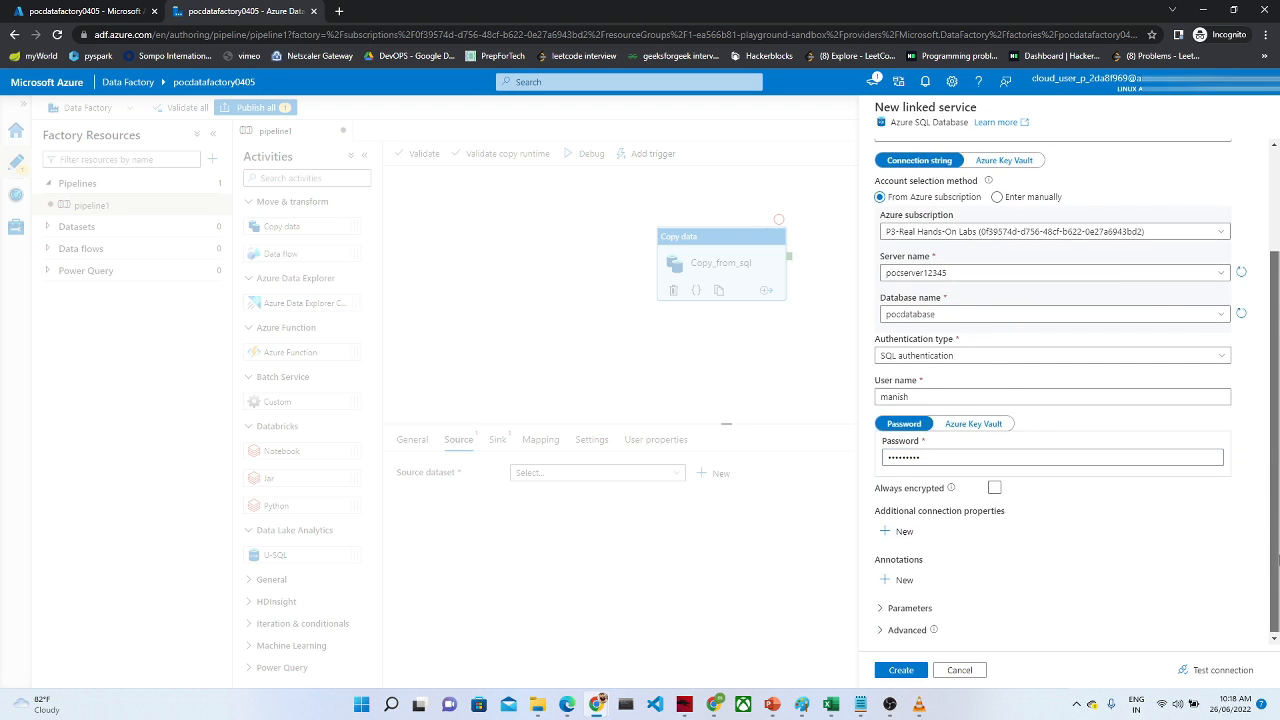
click(1218, 677)
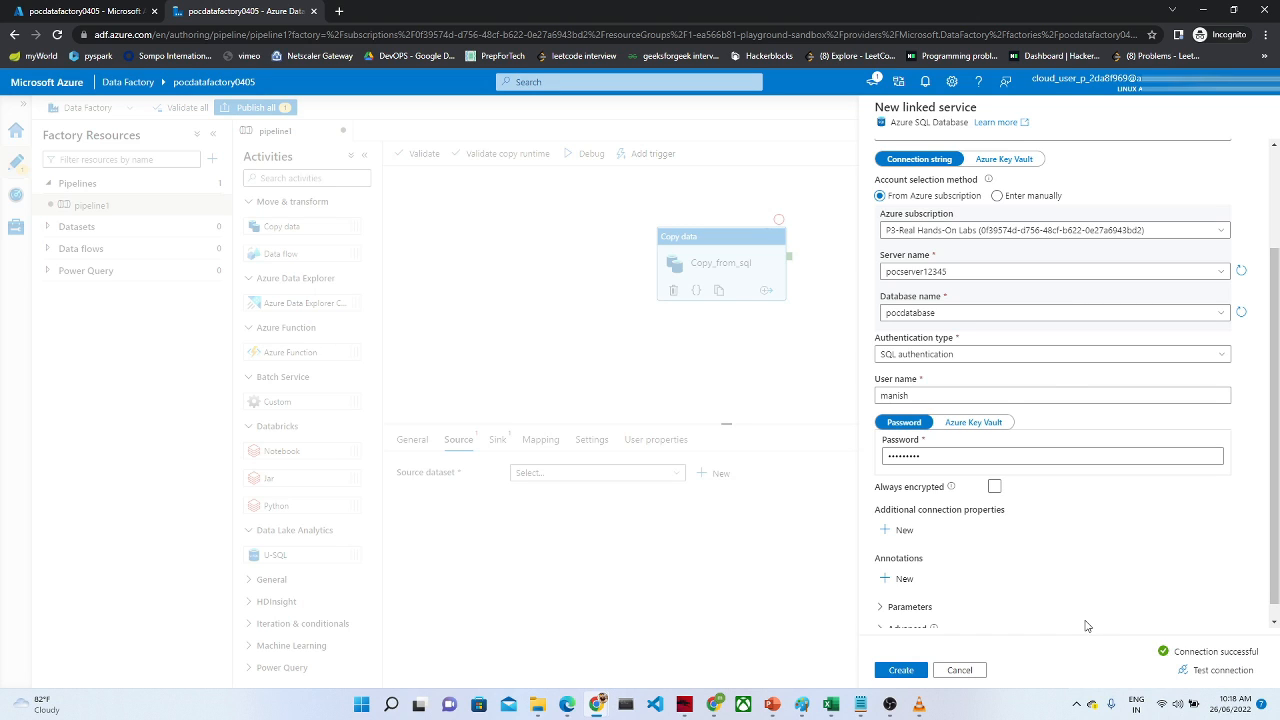
click(926, 672)
click(903, 671)
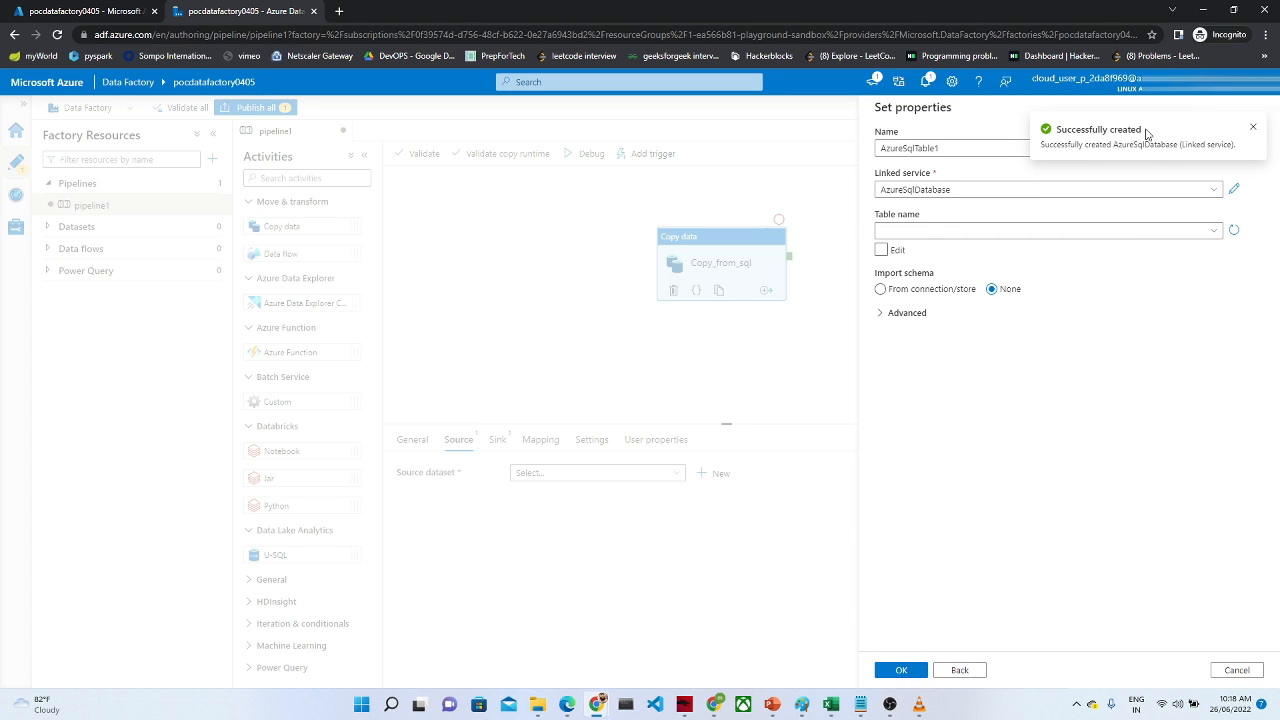
Step: Choose the SalesLT.Product table with its schema imported from the connection, and confirm the source dataset's properties
click(1254, 131)
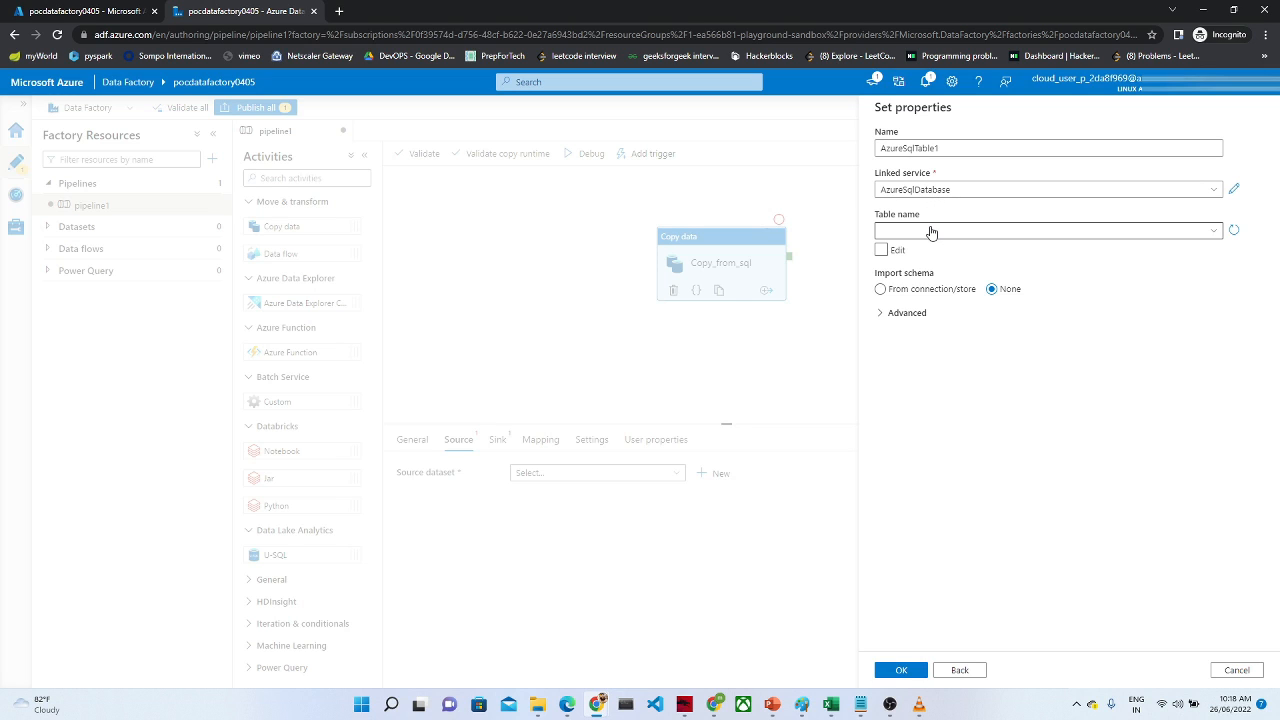
click(931, 231)
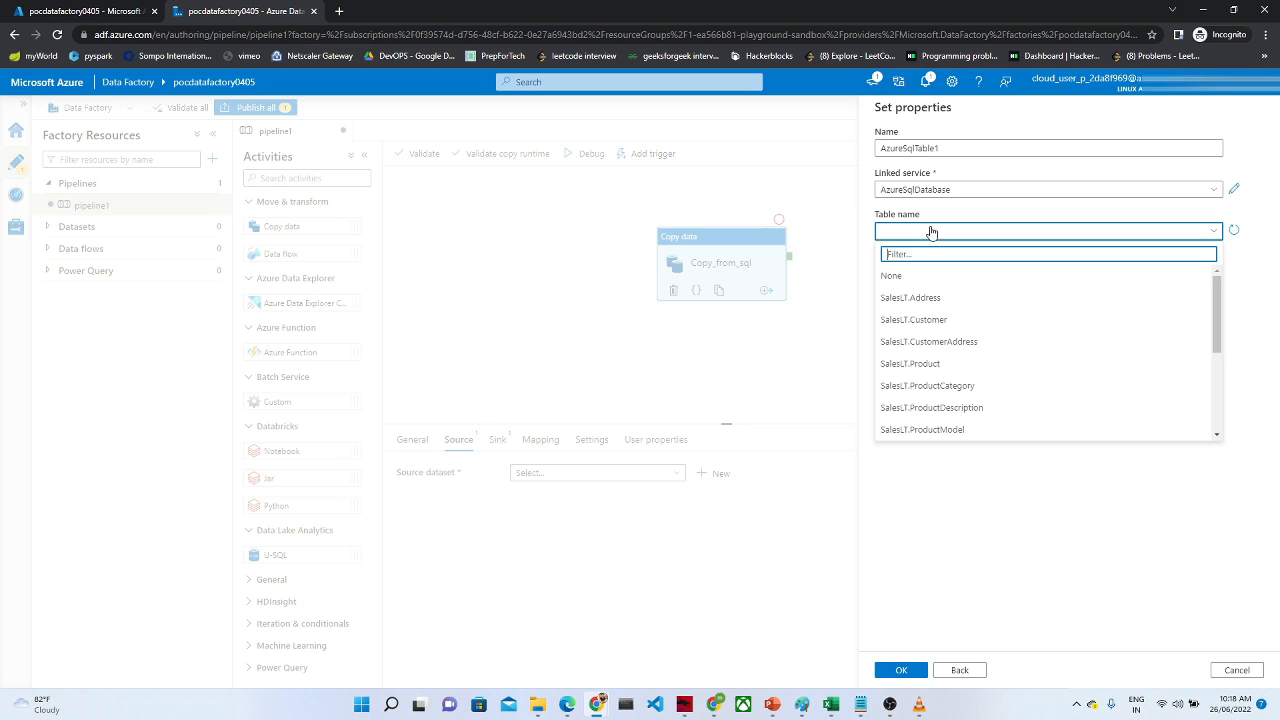
click(905, 366)
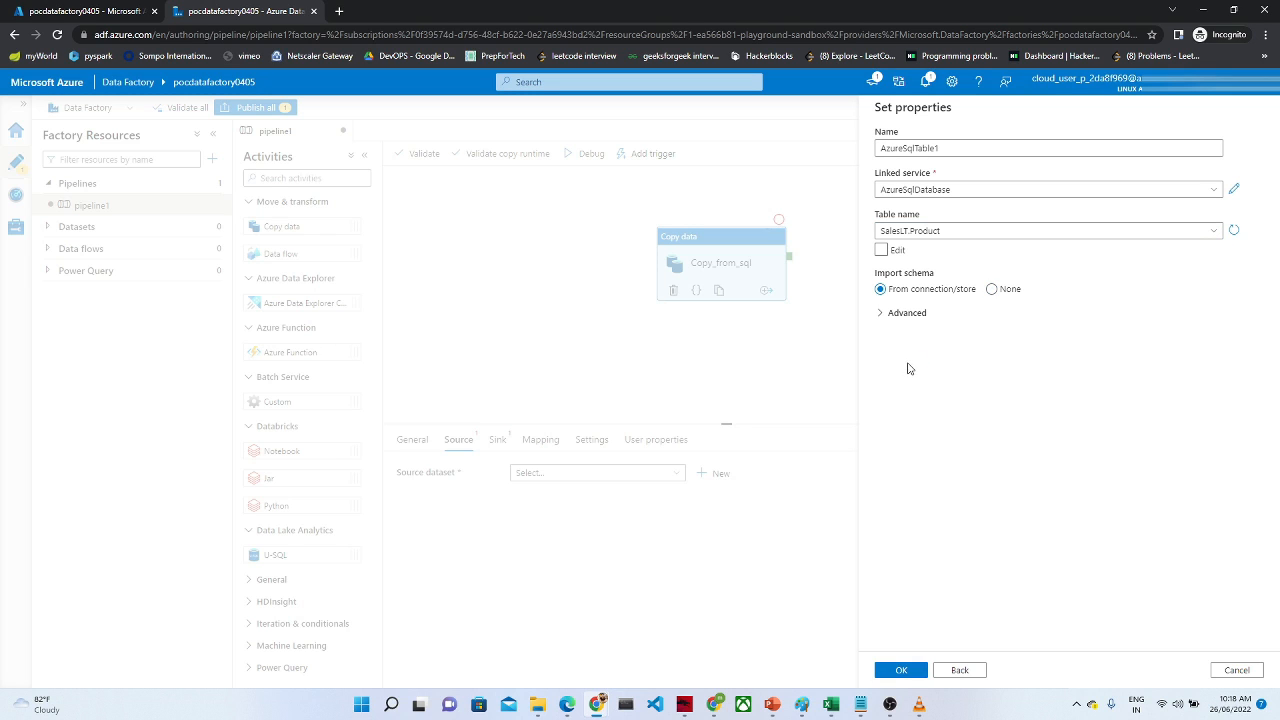
click(899, 672)
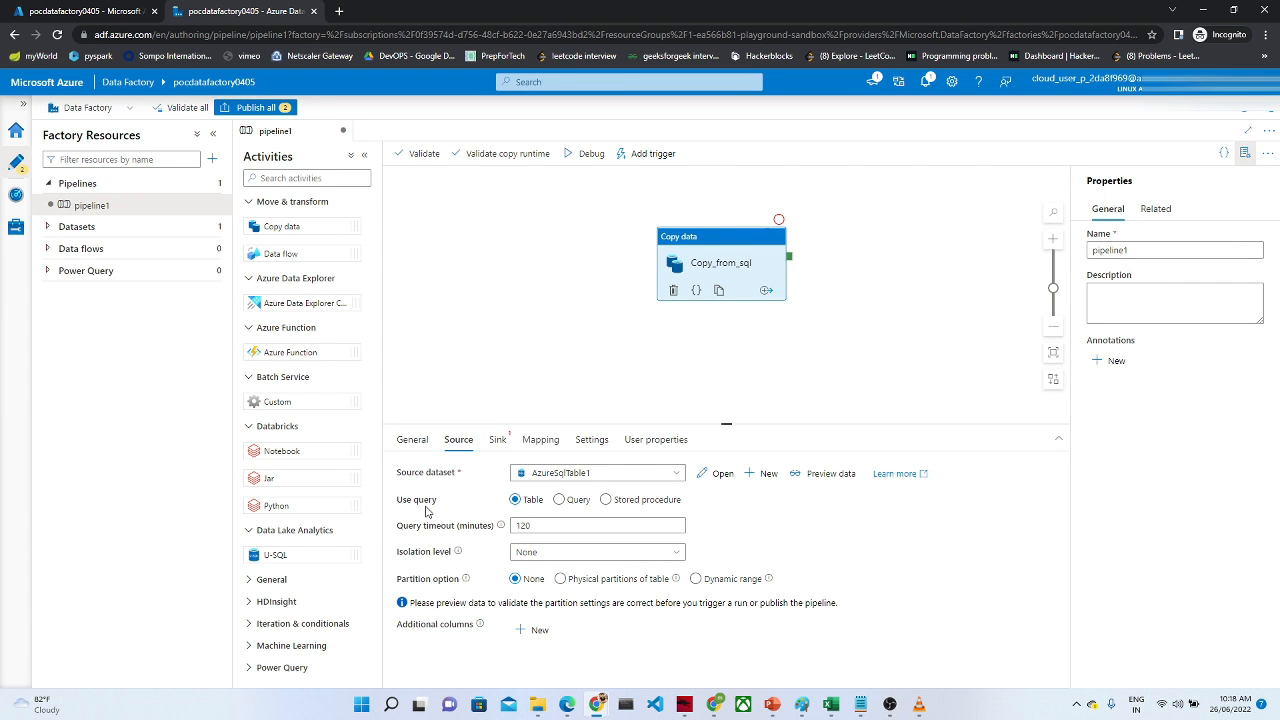
click(572, 500)
click(608, 500)
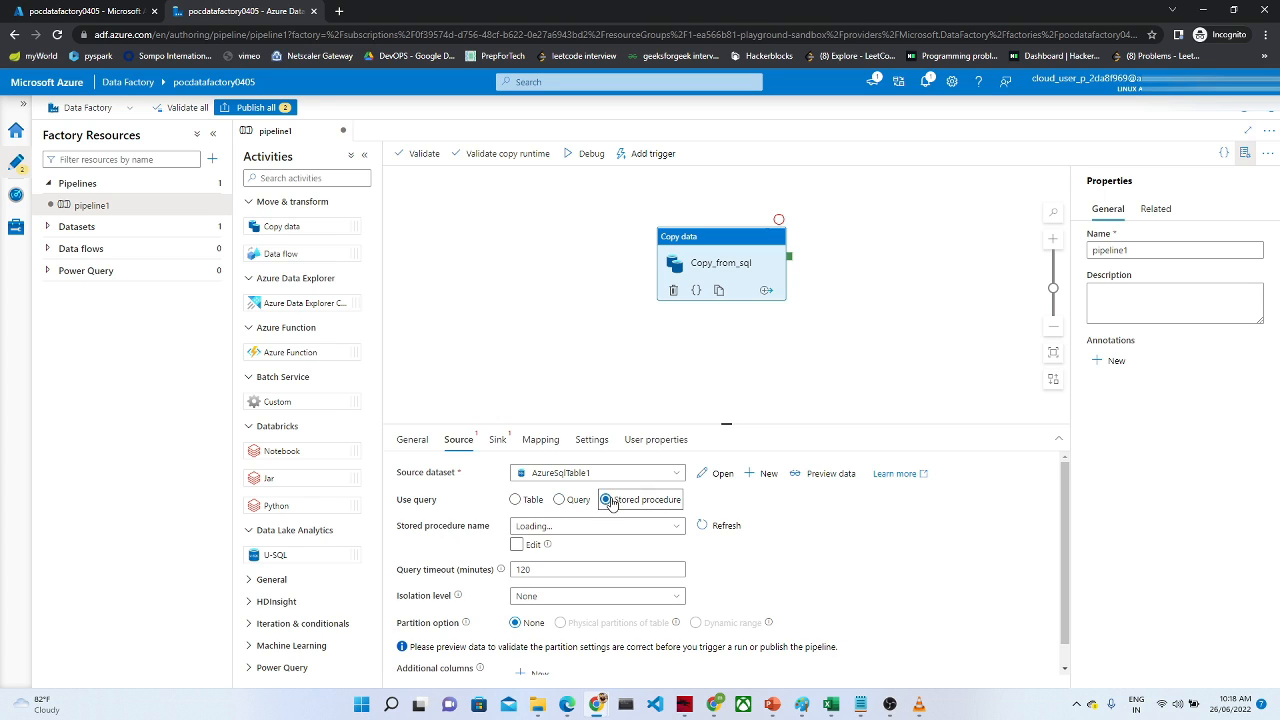
click(515, 500)
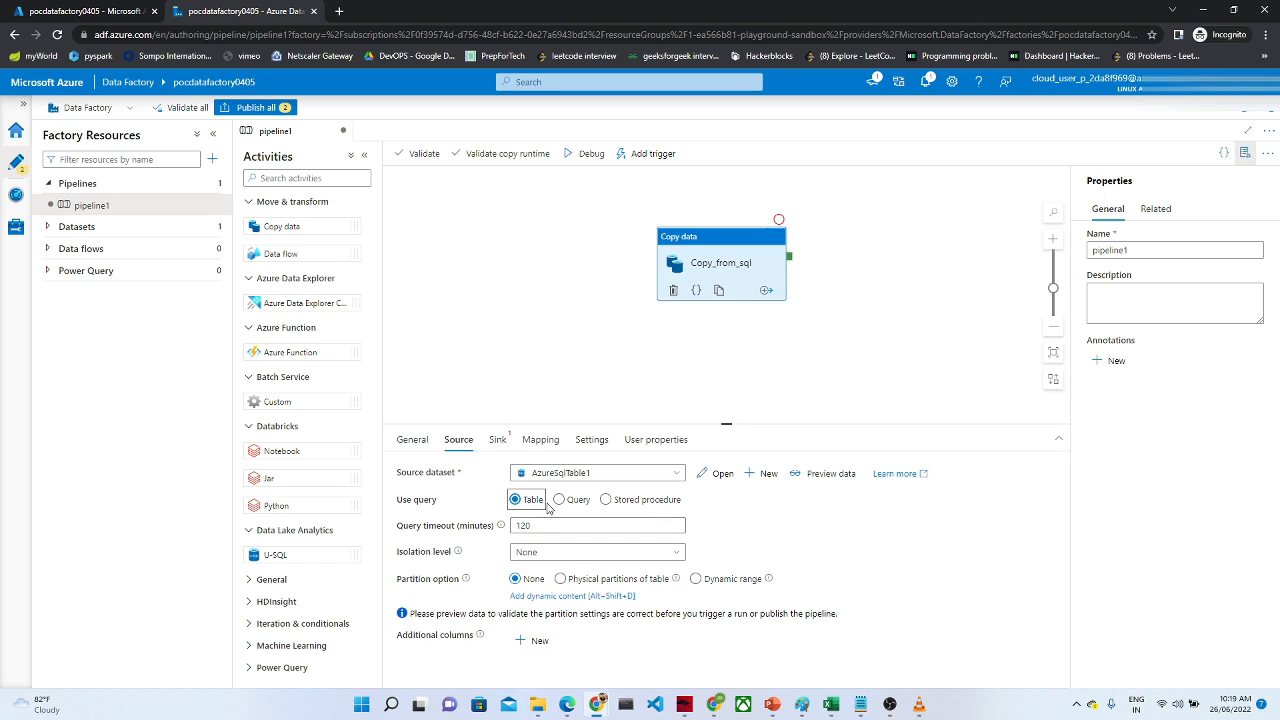
Step: Start a new sink dataset for the copy activity, stored in Azure Blob Storage in DelimitedText format
click(498, 440)
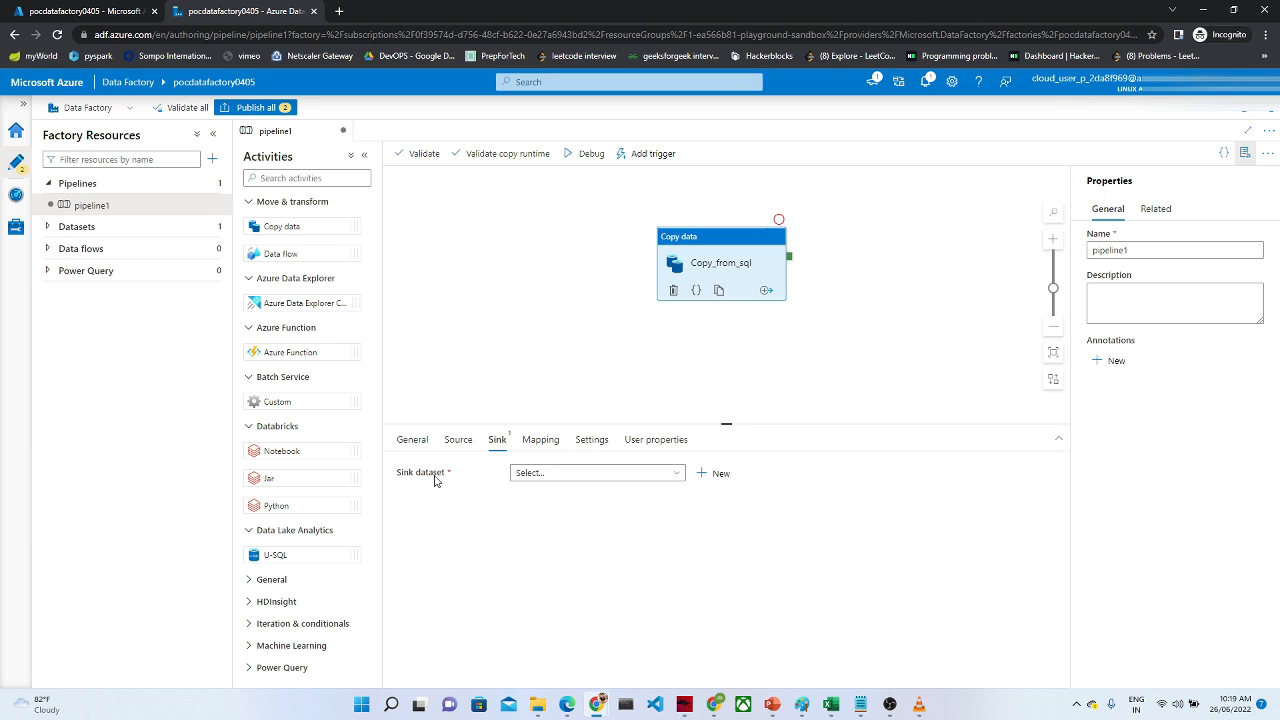
click(720, 474)
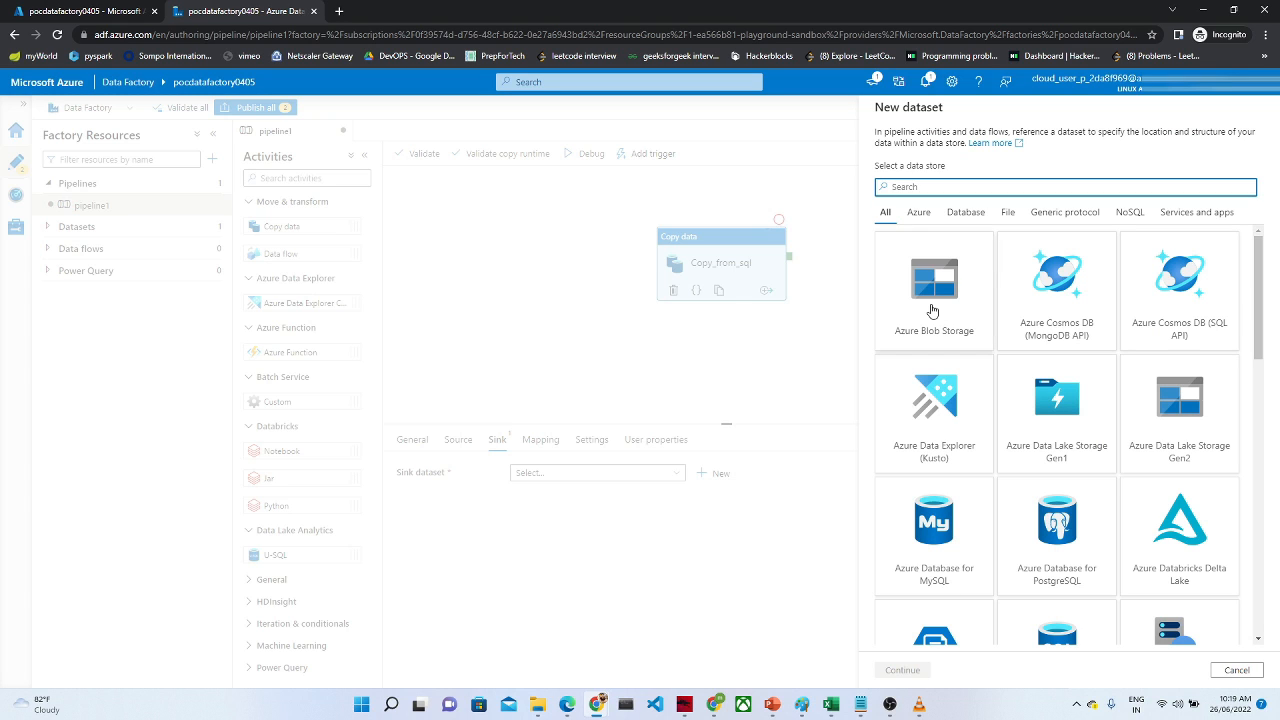
click(931, 311)
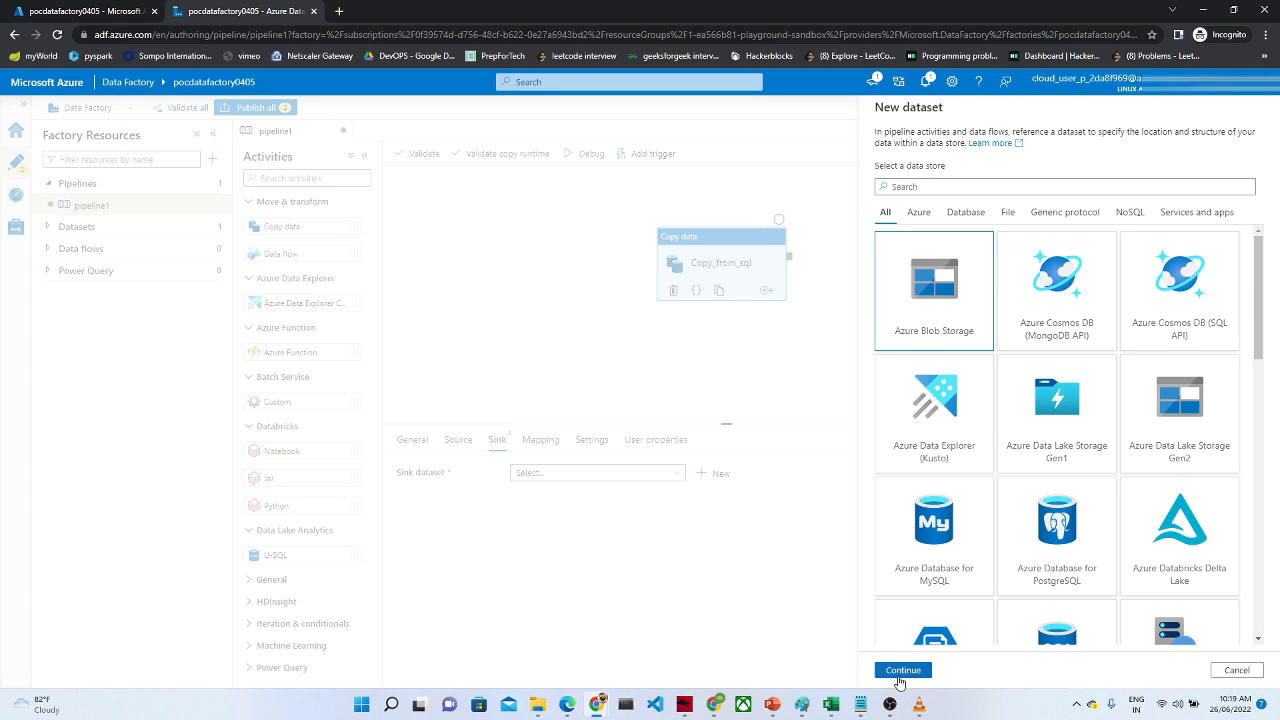
click(902, 670)
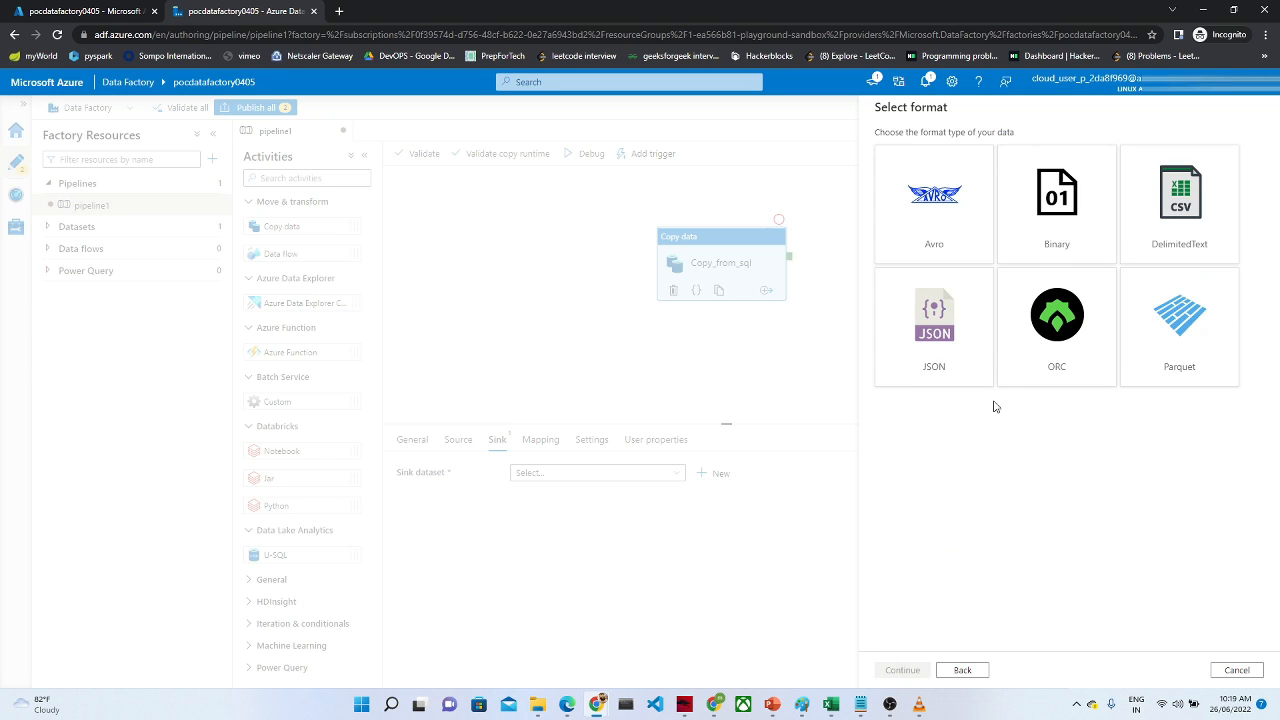
click(1165, 230)
click(905, 670)
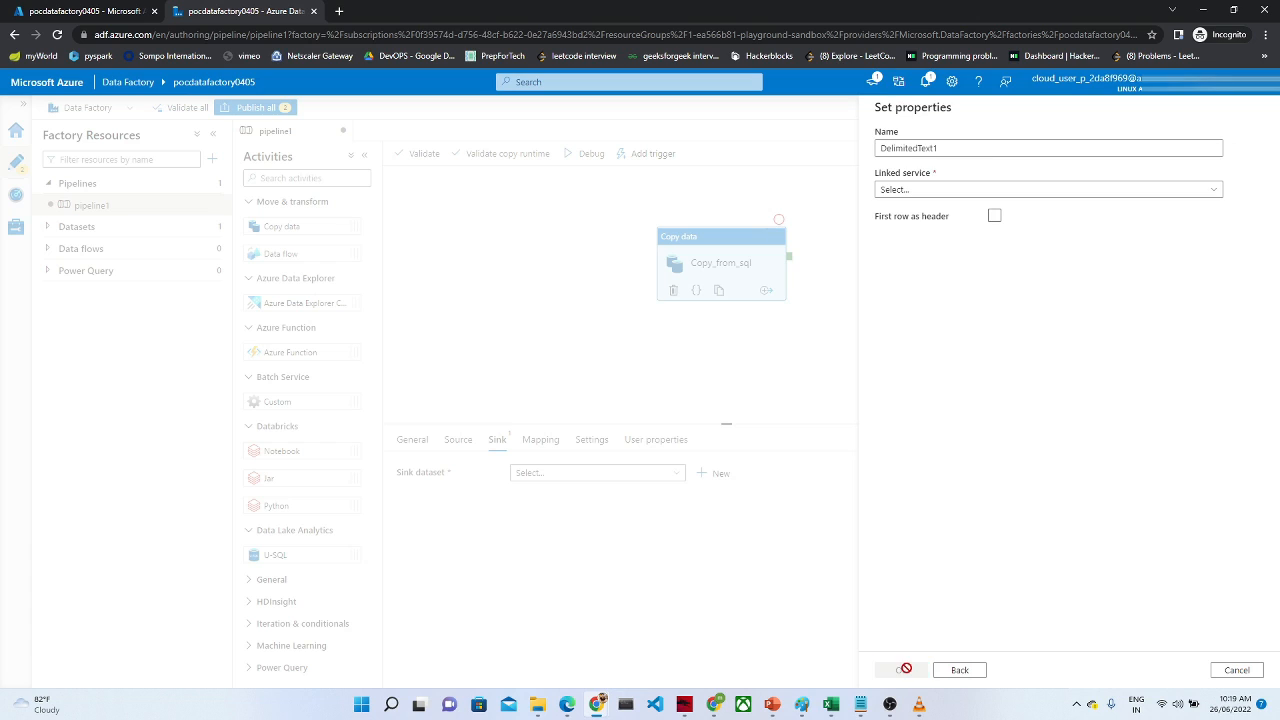
Step: Name the sink dataset blobstorage
click(945, 190)
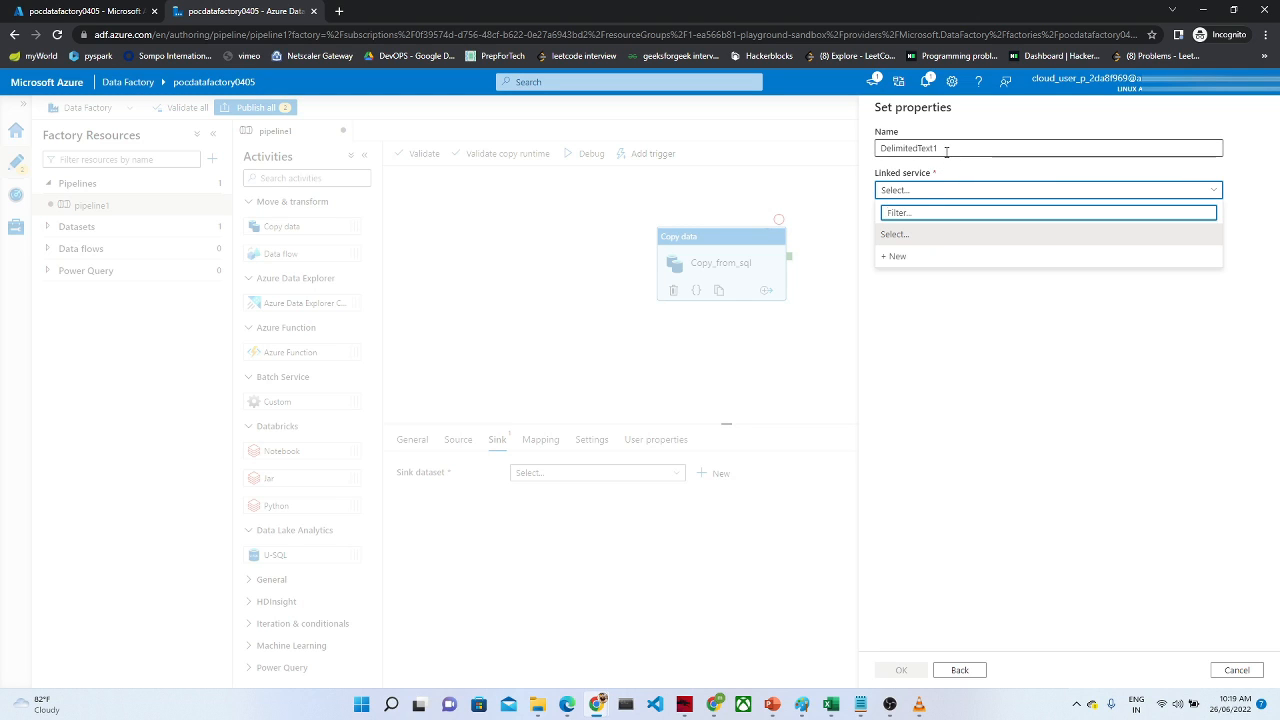
click(946, 151)
key(BackSpace)
key(BackSpace)
key(BackSpace)
key(BackSpace)
key(BackSpace)
key(BackSpace)
key(BackSpace)
key(BackSpace)
key(BackSpace)
key(BackSpace)
key(BackSpace)
key(BackSpace)
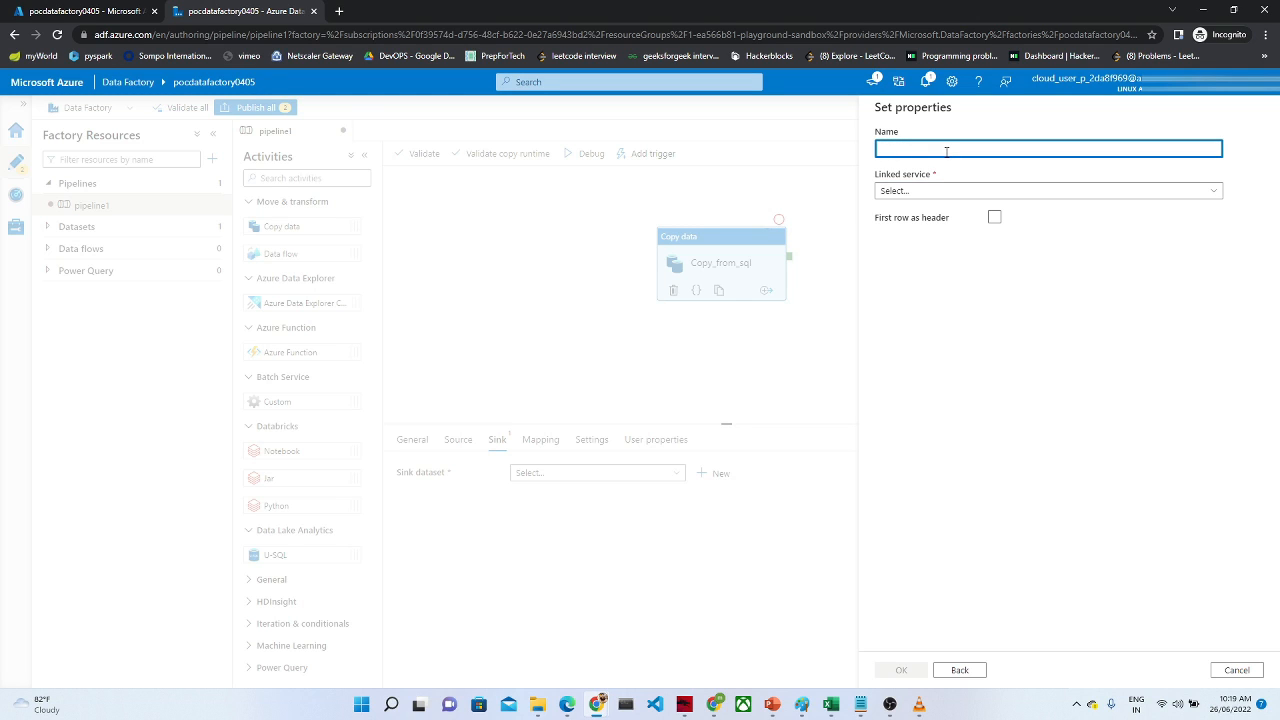
text(blobstorage)
Step: Start a new linked service for the sink dataset and name it AzureBlobStorage
click(926, 191)
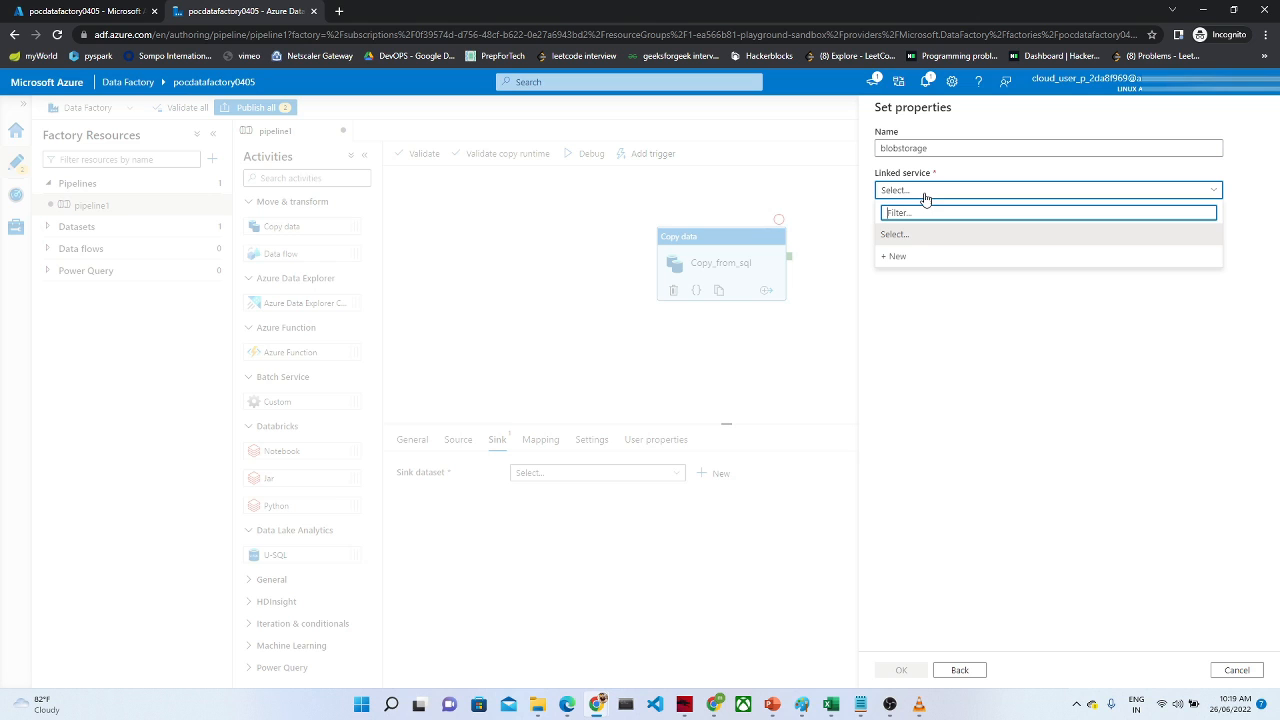
click(899, 258)
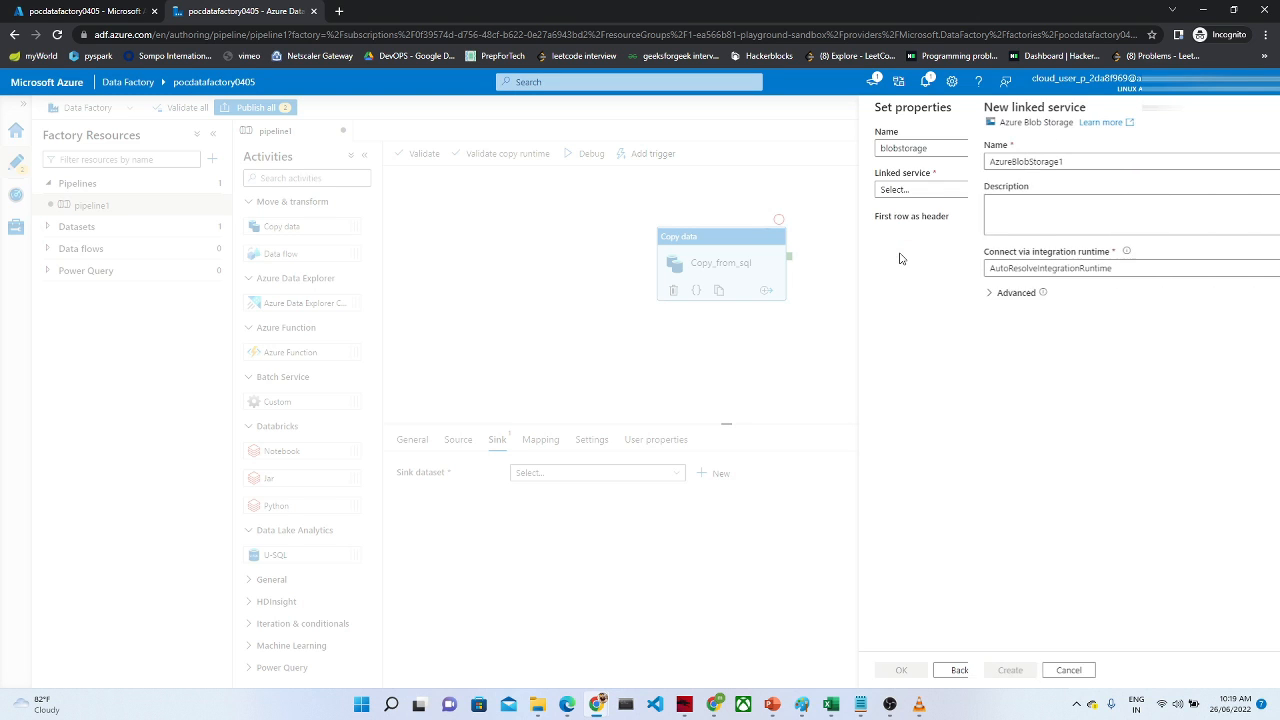
click(963, 160)
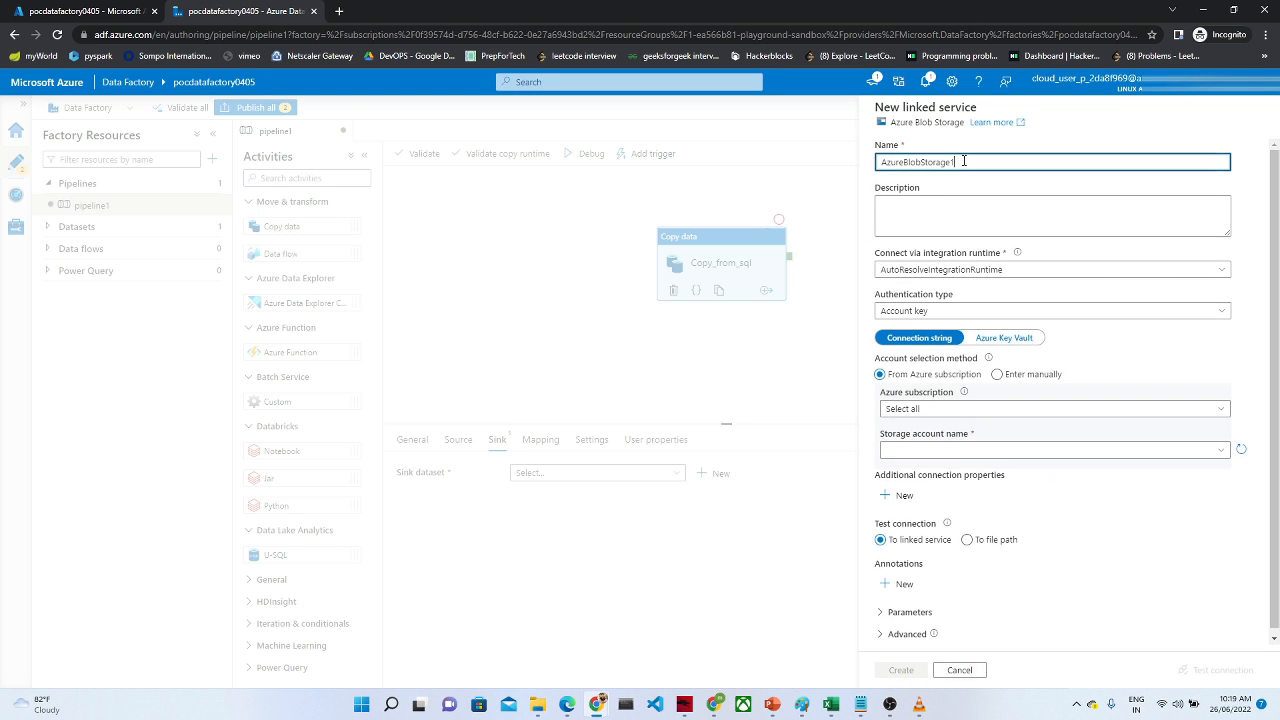
key(BackSpace)
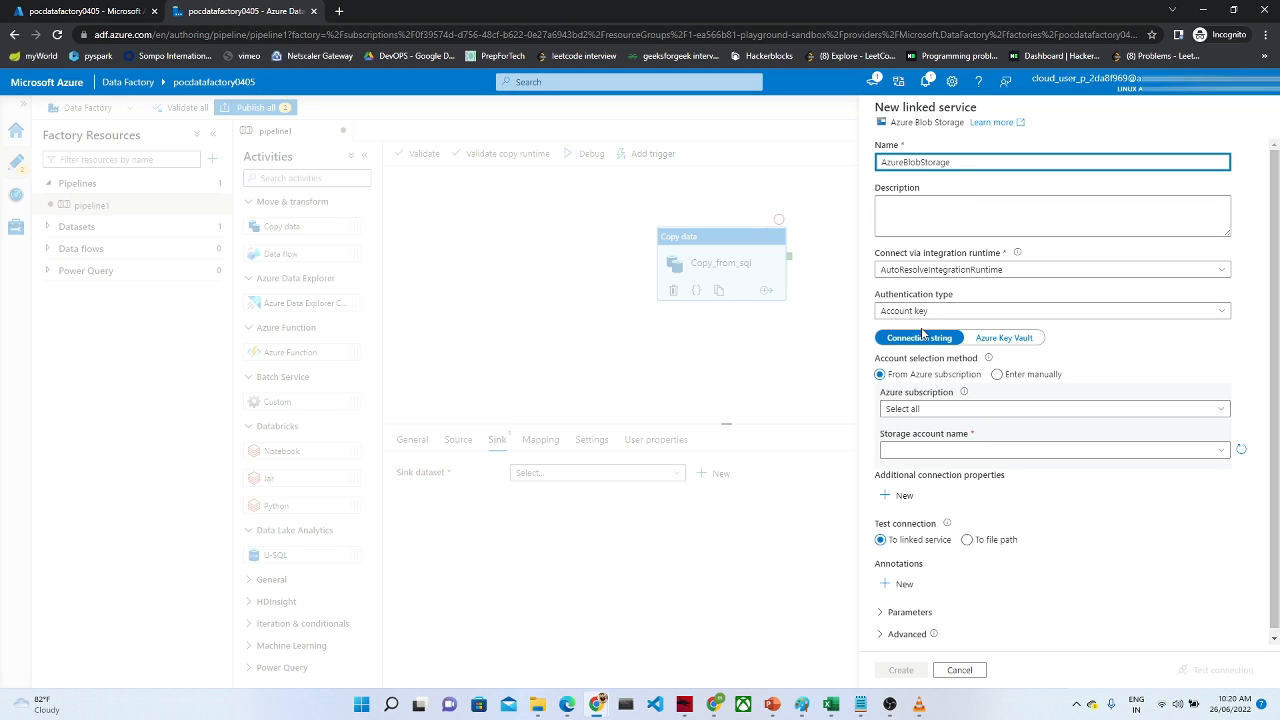
Step: Point the linked service to the P3-Real Hands-On Labs subscription and storage account pocdatastorageanalysis, and create it
click(922, 408)
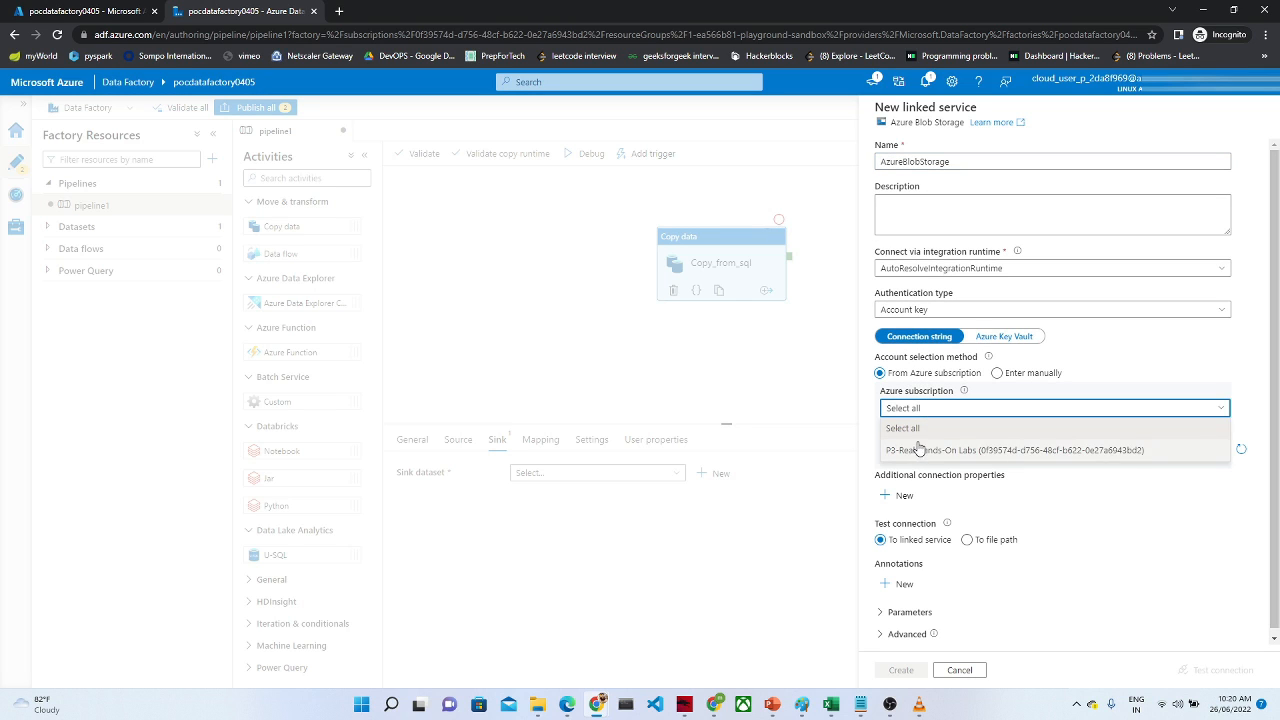
click(919, 449)
click(919, 452)
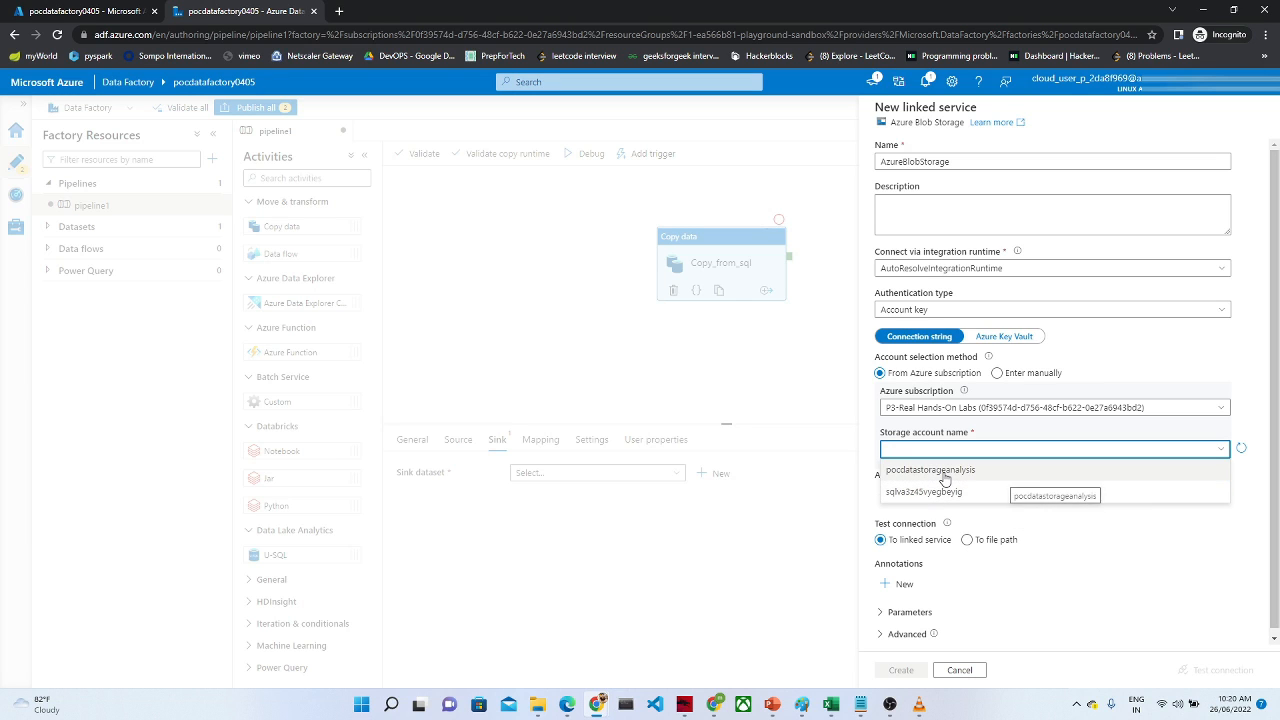
click(945, 470)
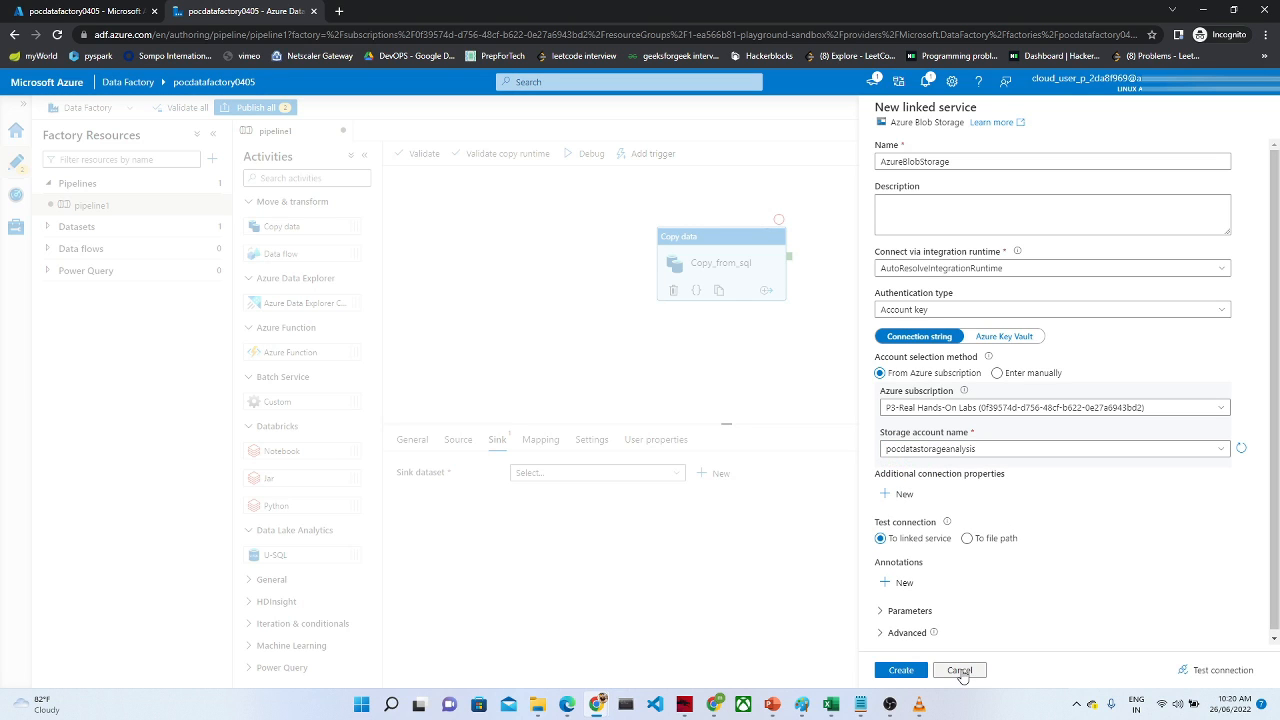
click(900, 677)
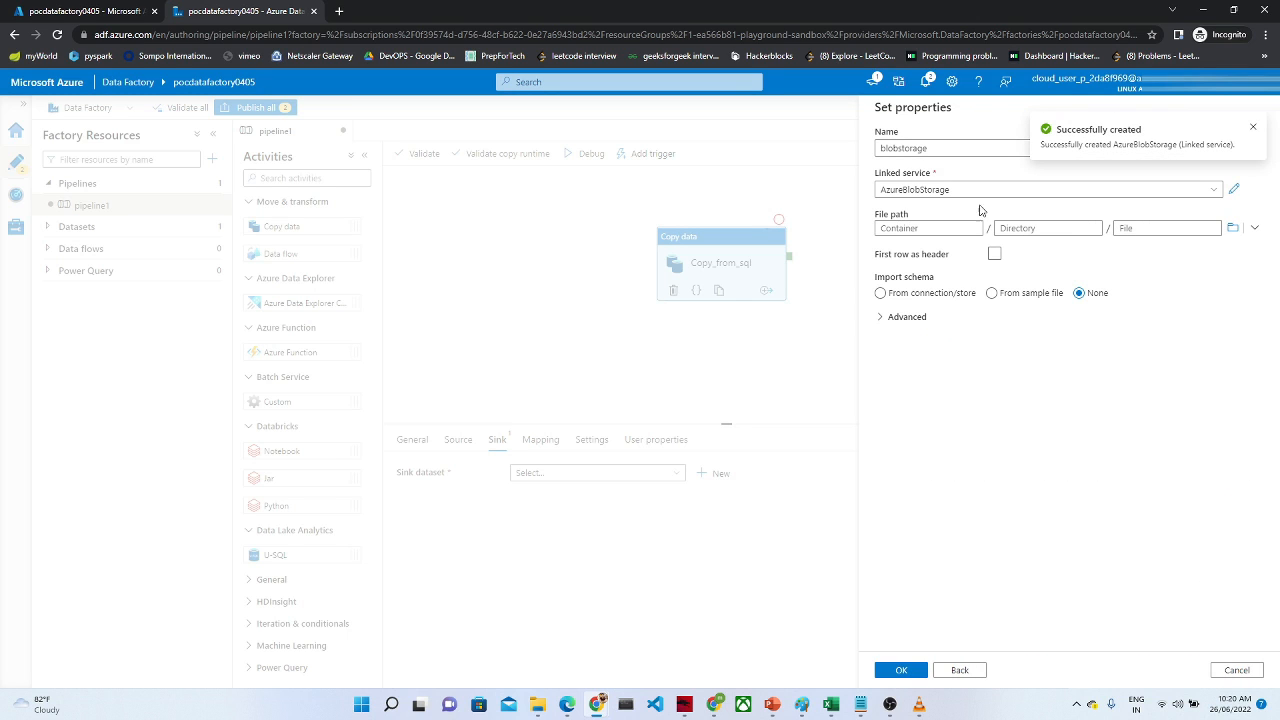
Step: Set the sink dataset's file path to the raw container, confirm its properties and review the copy activity's sink settings
click(1236, 232)
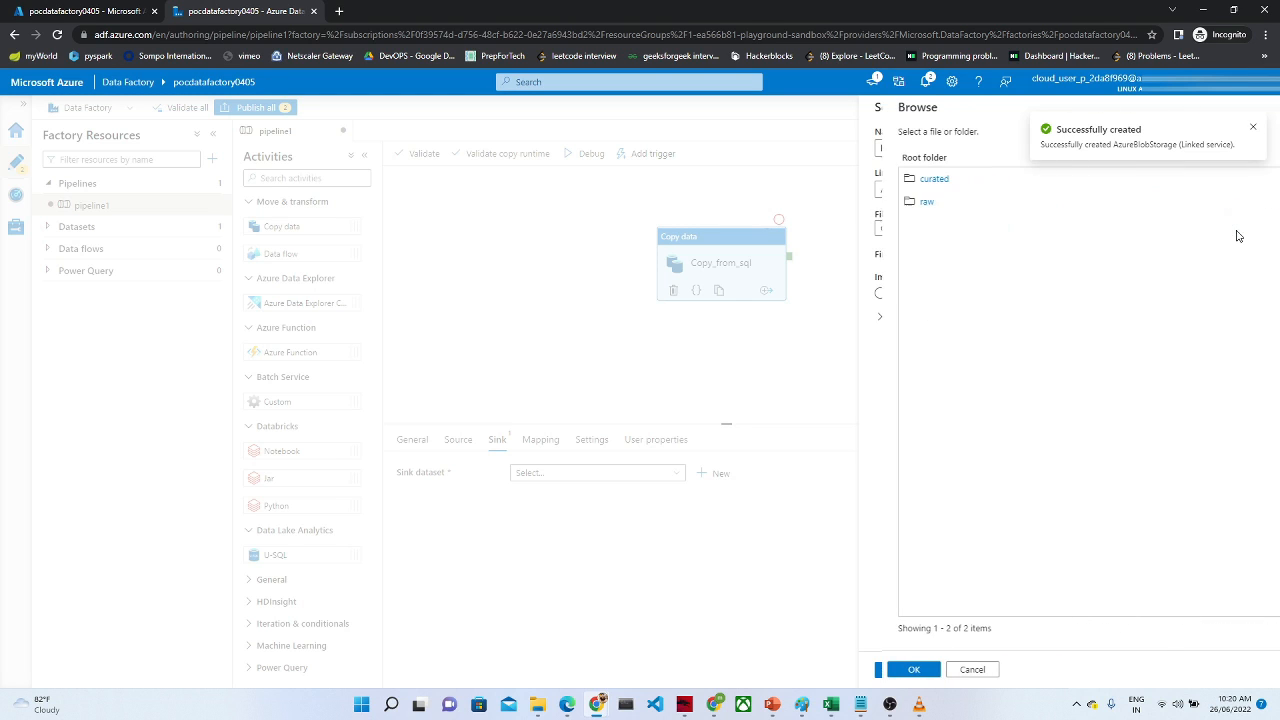
click(902, 203)
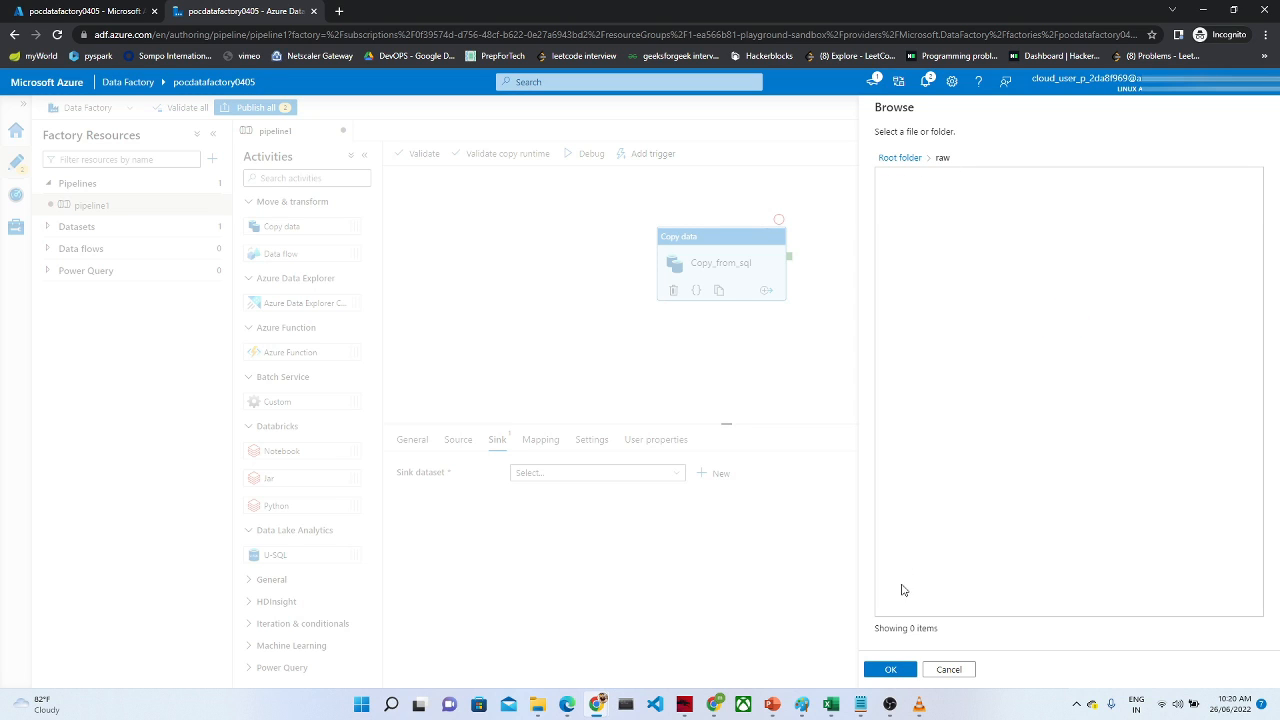
click(888, 670)
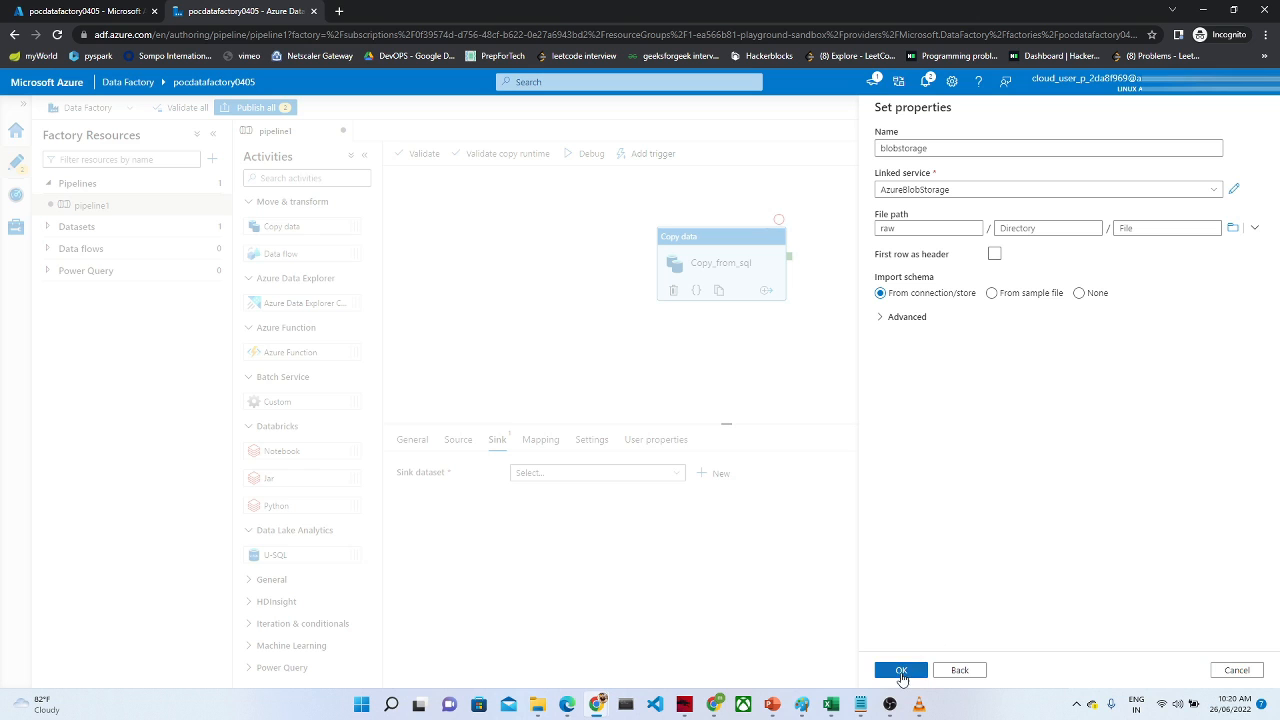
click(898, 671)
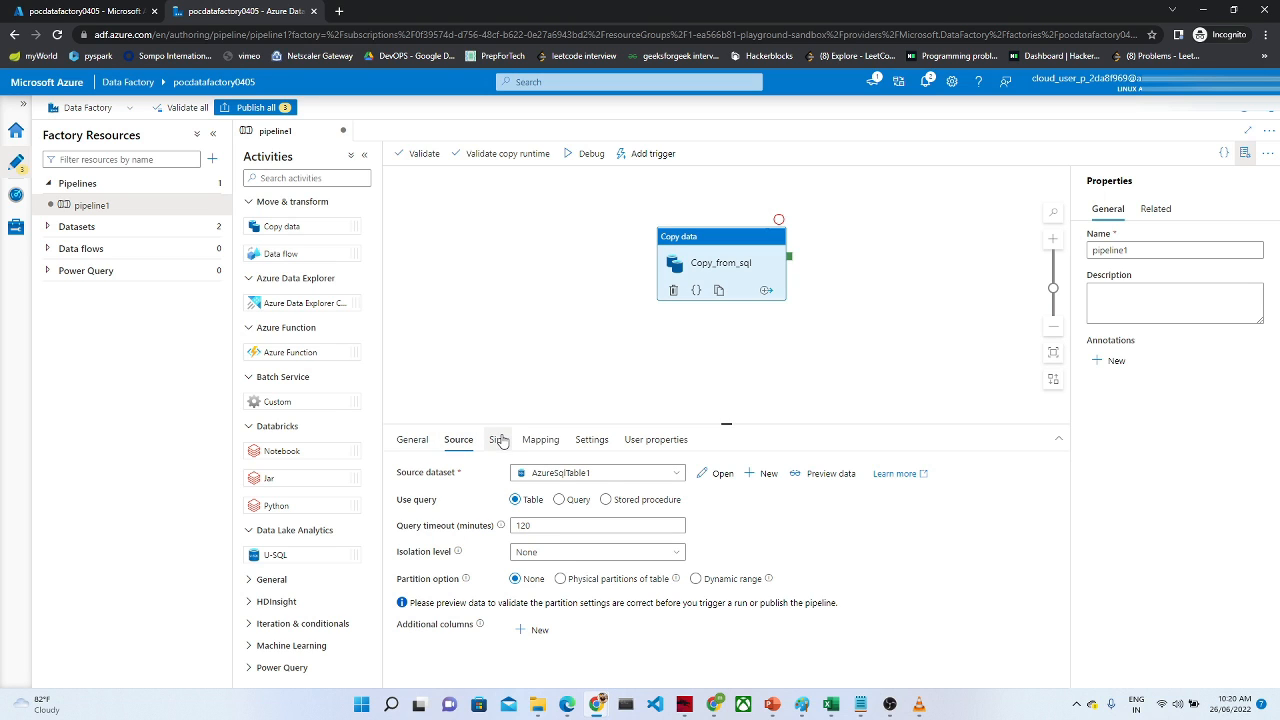
click(497, 440)
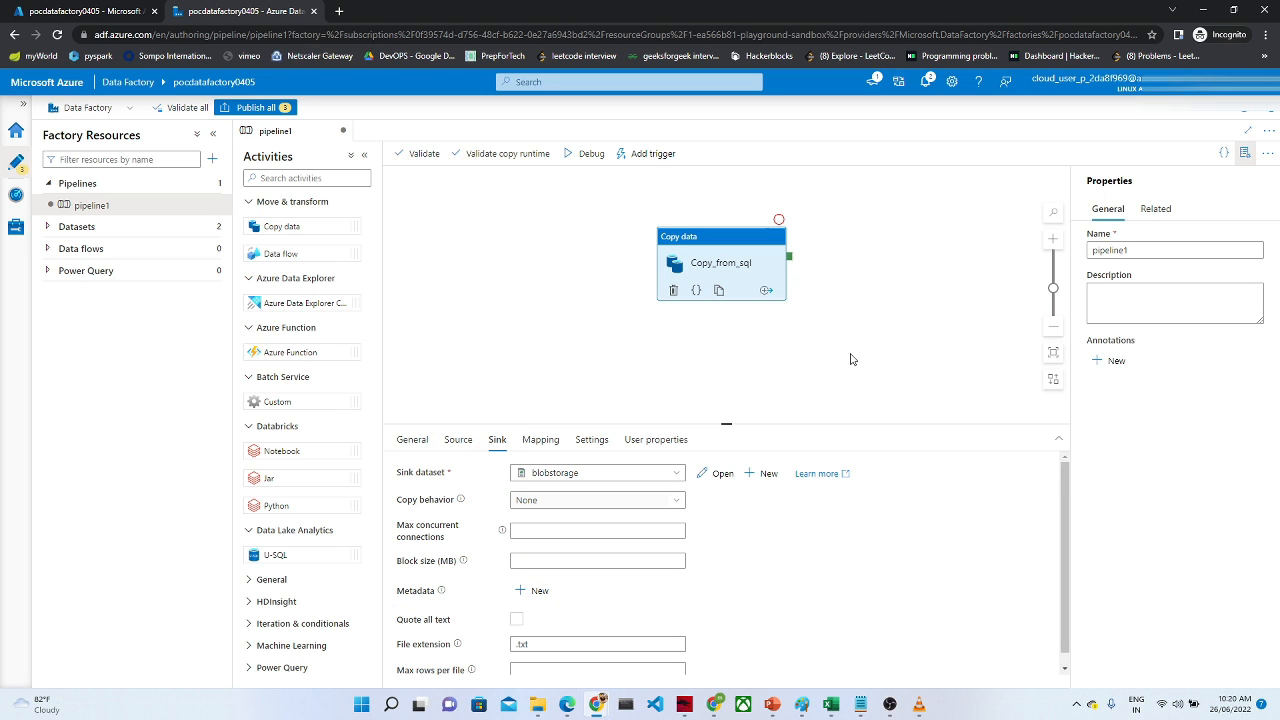
Step: Publish pipeline1 with the AzureSqlTable1 and blobstorage datasets, and check the publishing status in the notifications
click(247, 108)
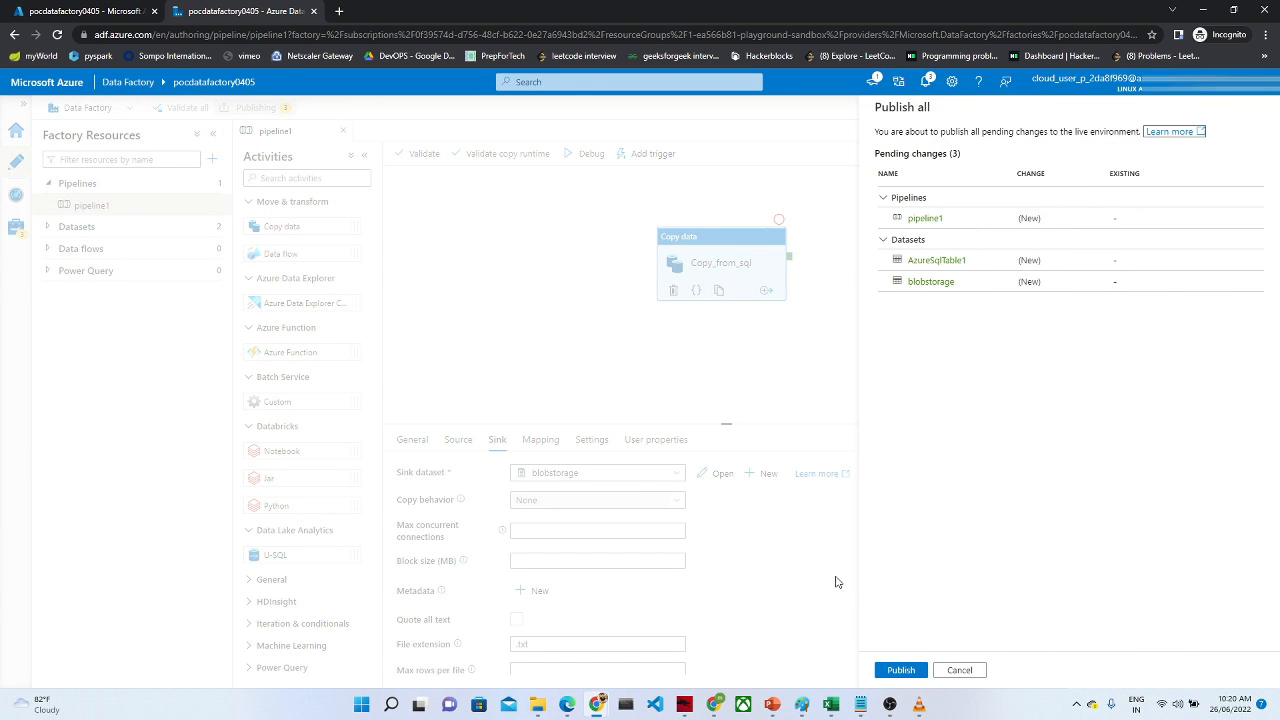
click(897, 670)
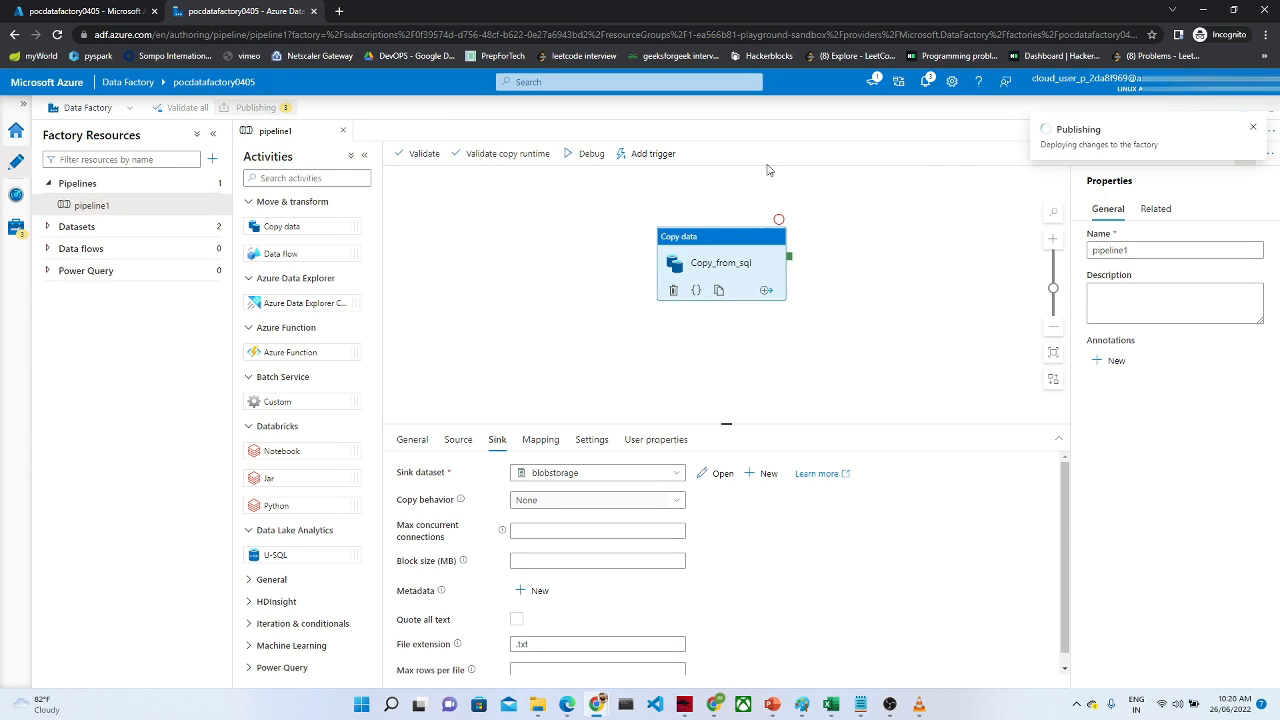
click(1252, 127)
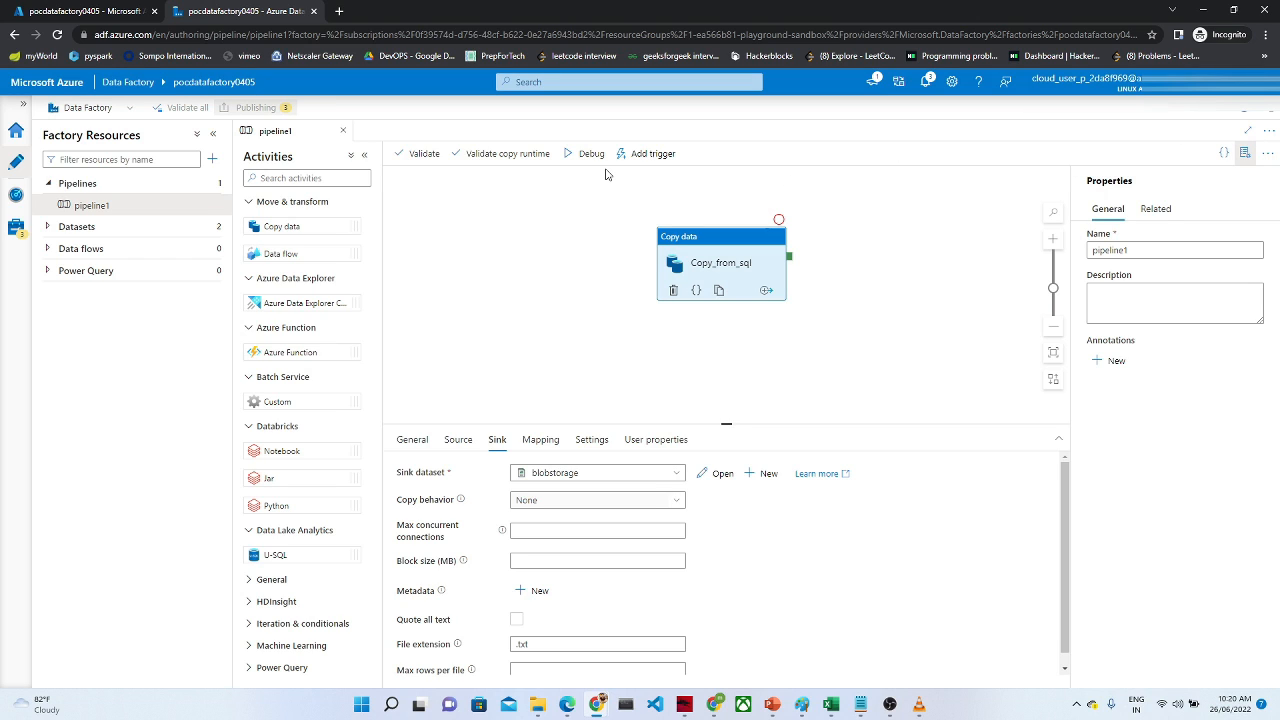
click(919, 87)
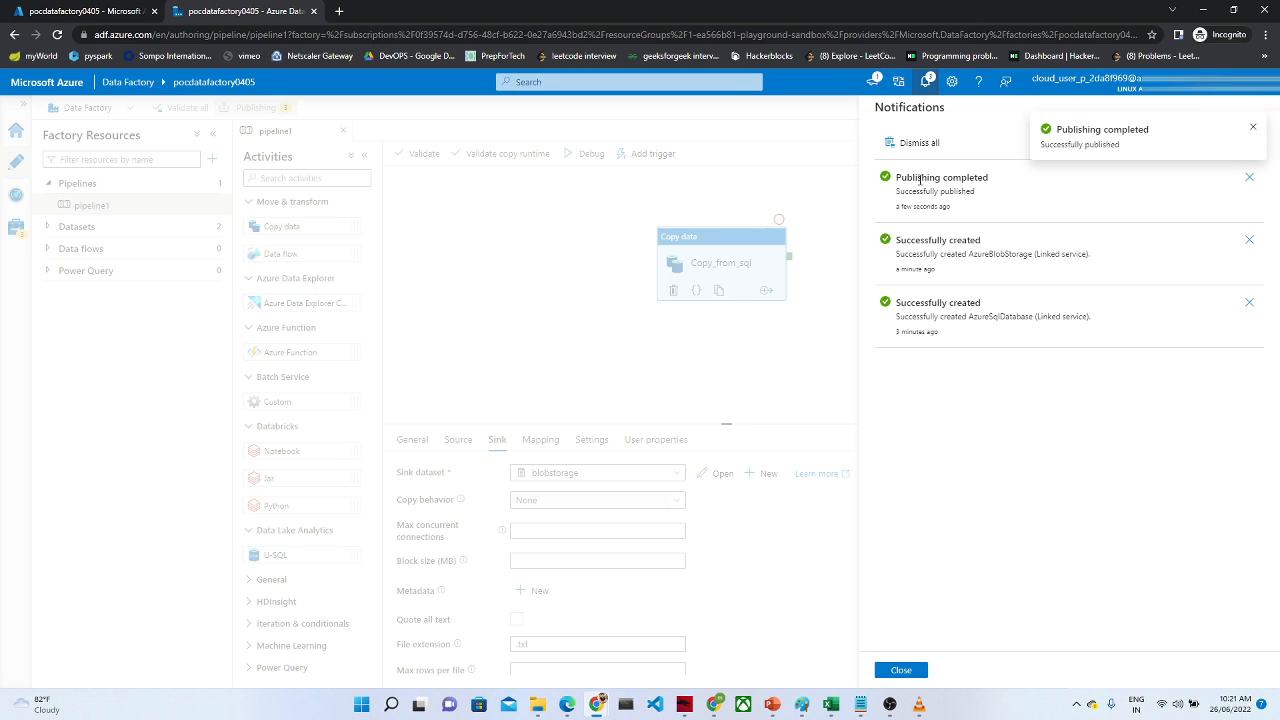
click(1253, 131)
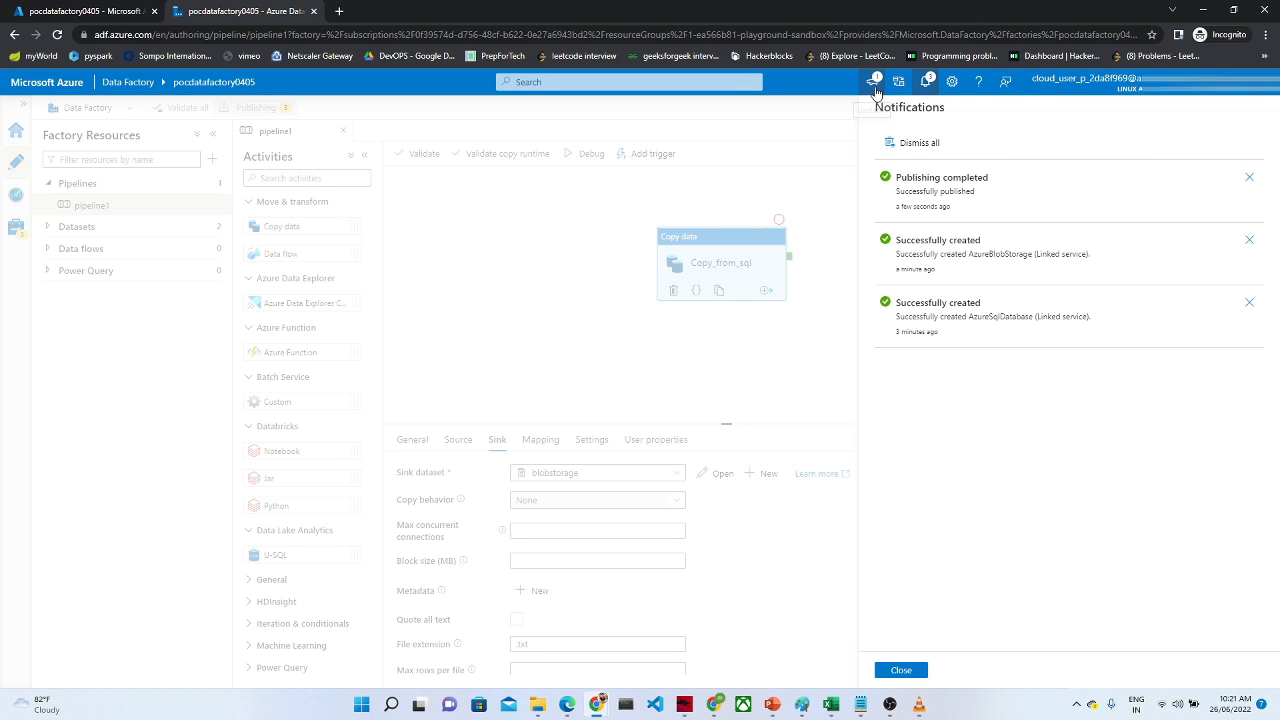
click(925, 81)
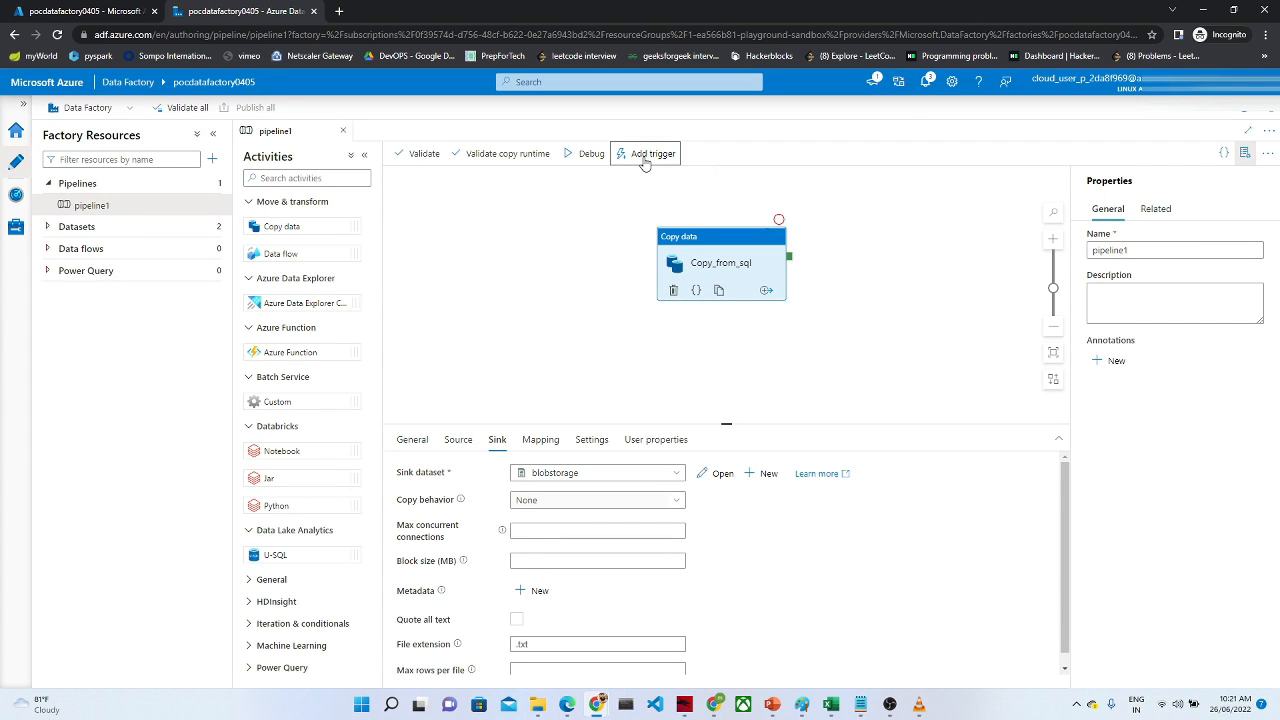
Step: Trigger an on-demand run of the published pipeline1 and check its run status in the notifications
click(645, 156)
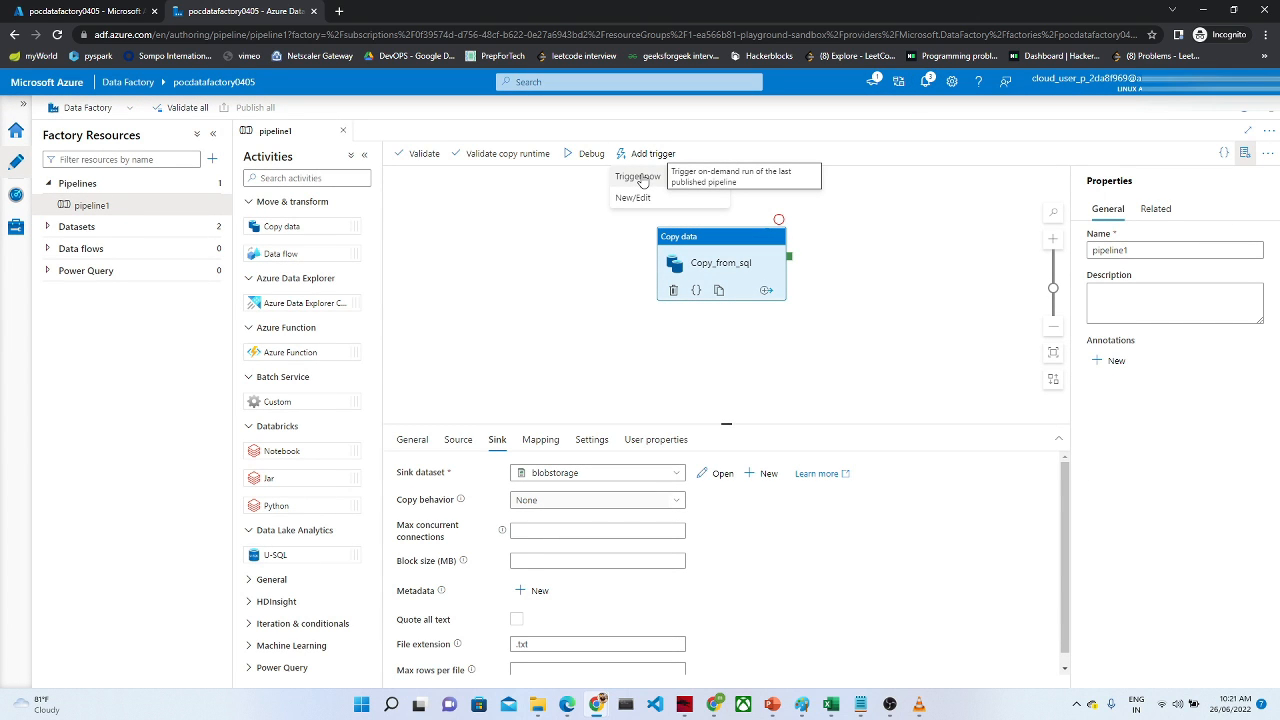
click(641, 177)
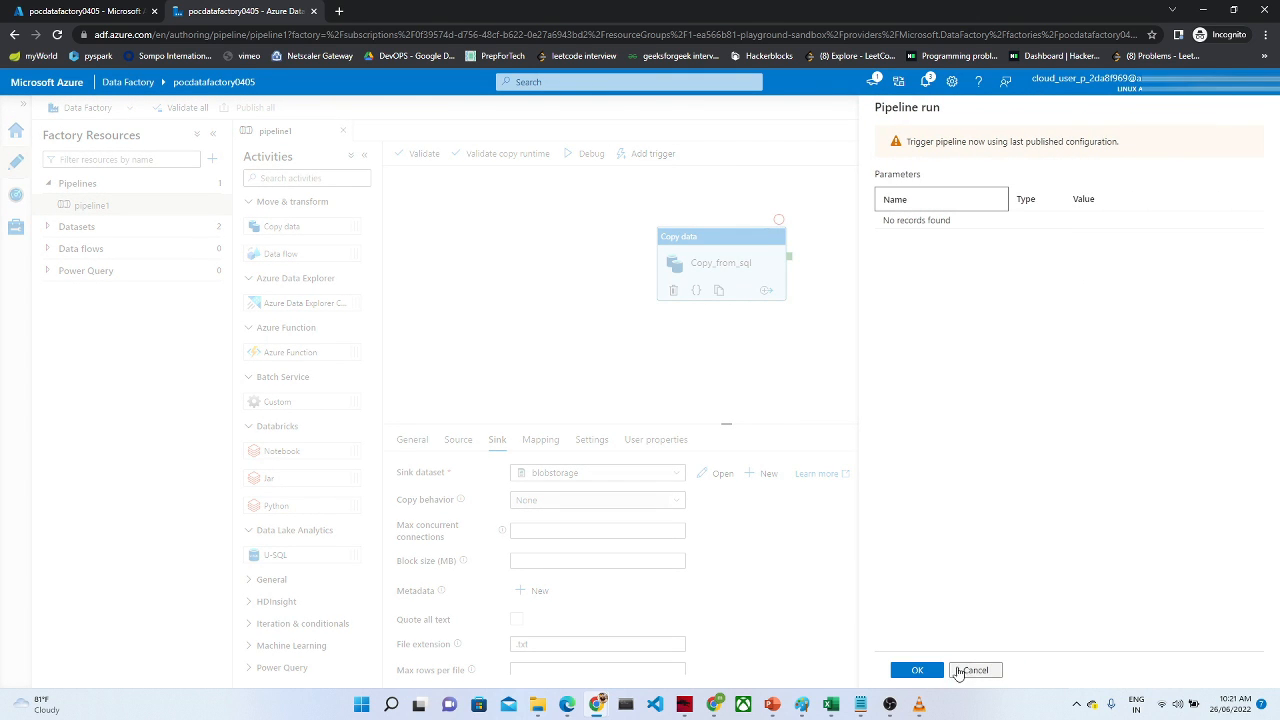
click(915, 670)
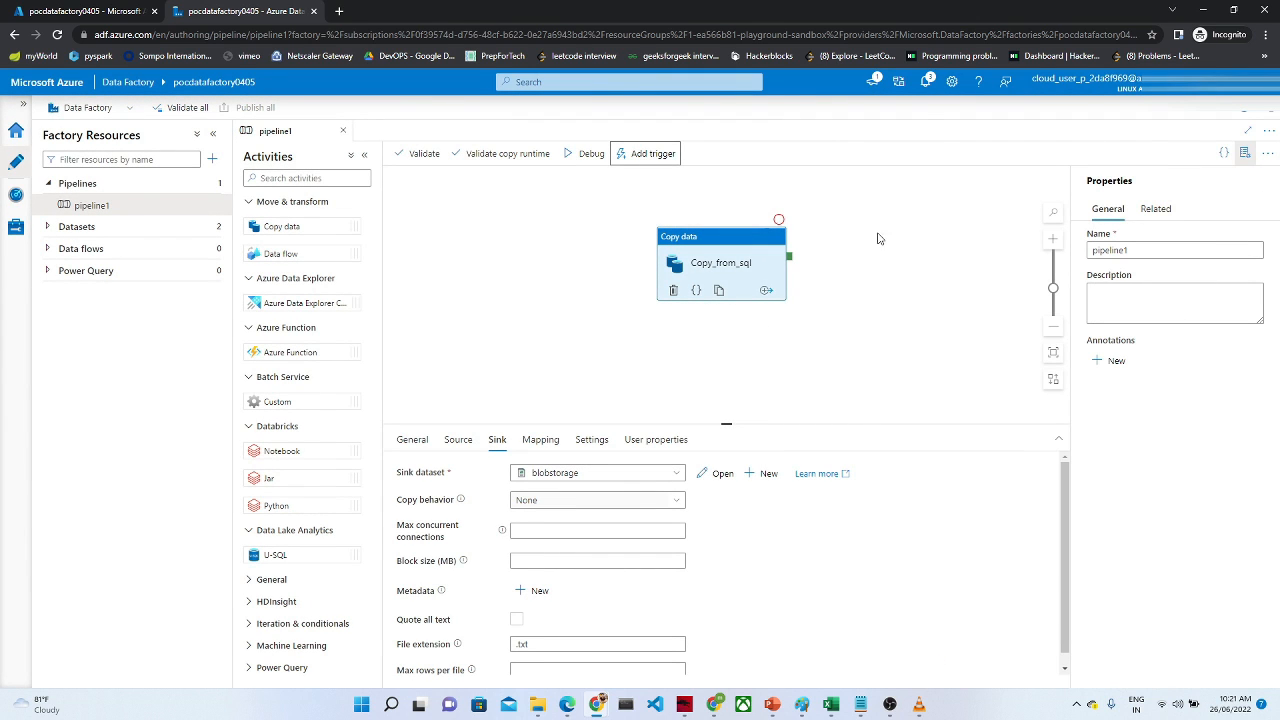
click(926, 81)
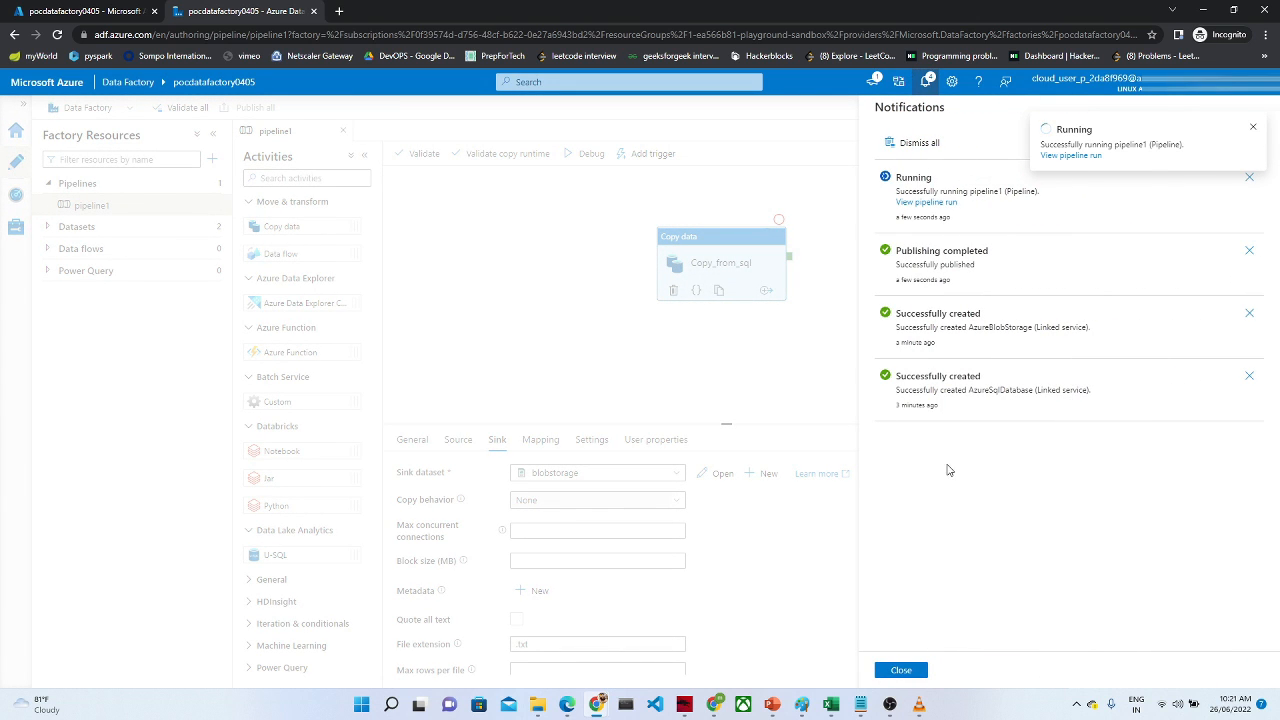
click(895, 670)
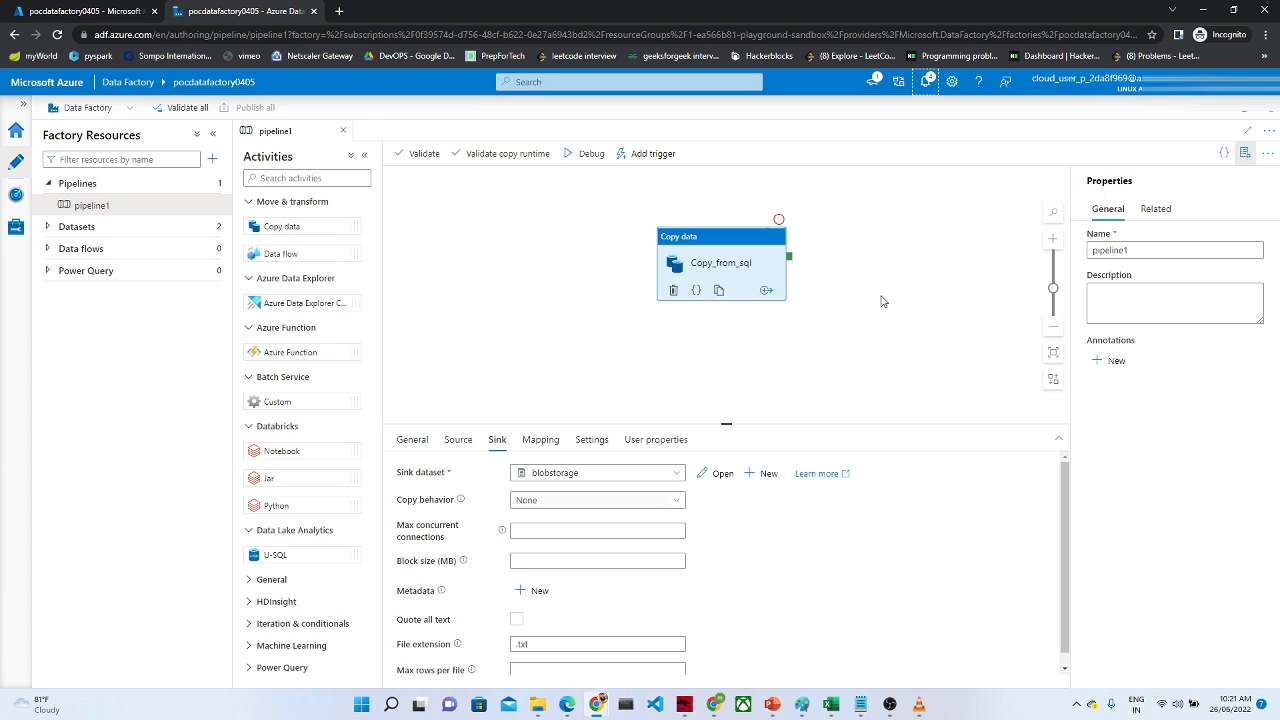
click(926, 80)
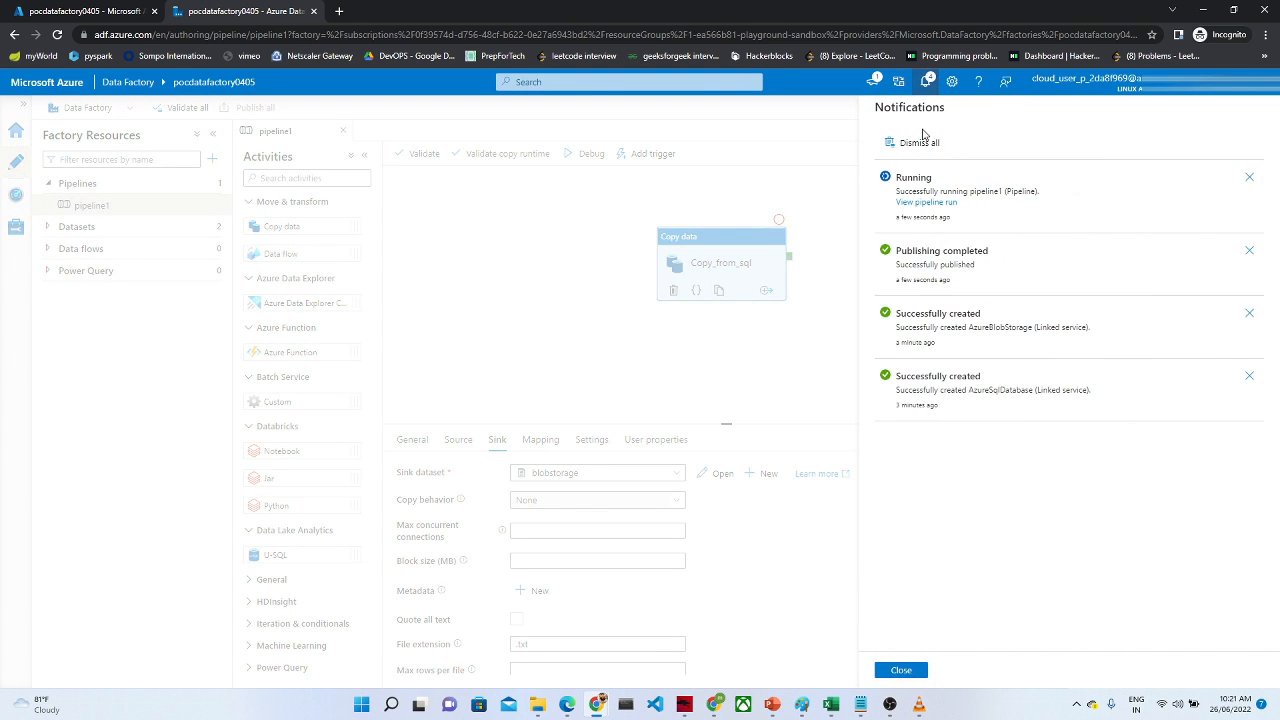
click(900, 669)
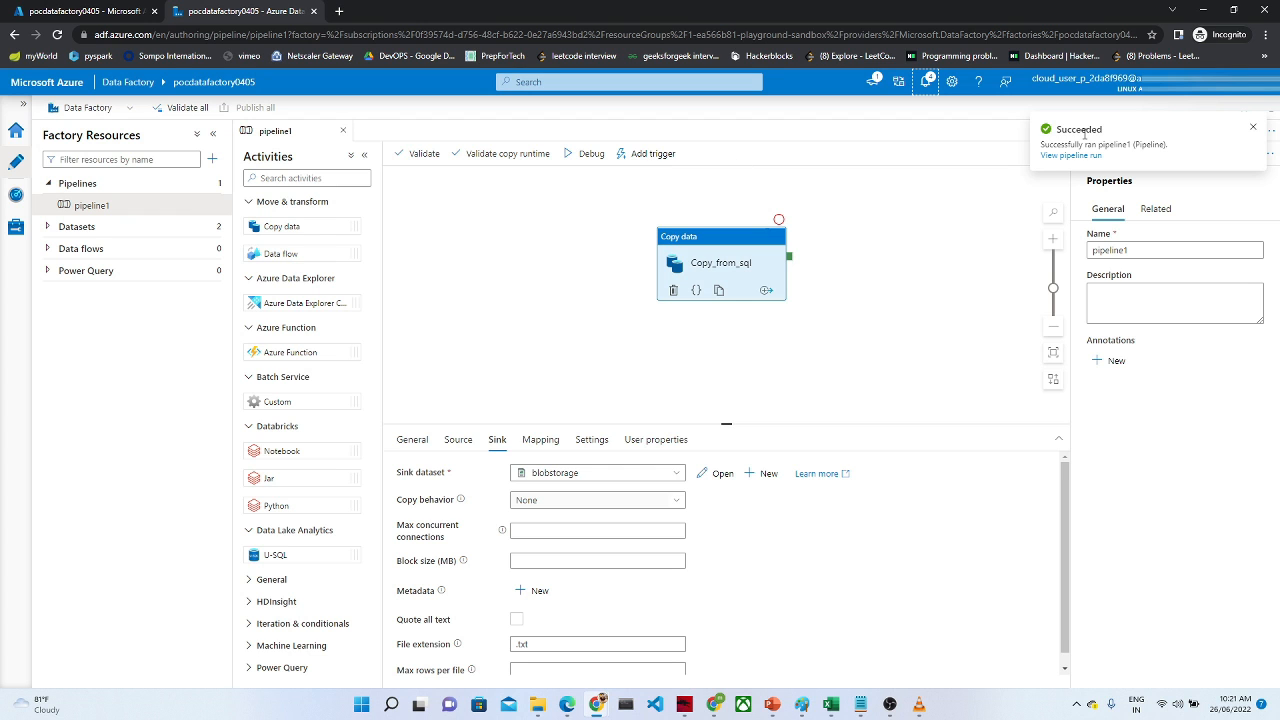
Step: Check the pipeline run notification, and open the raw container of the pocdatastorageanalysis storage account in the Azure portal
click(927, 81)
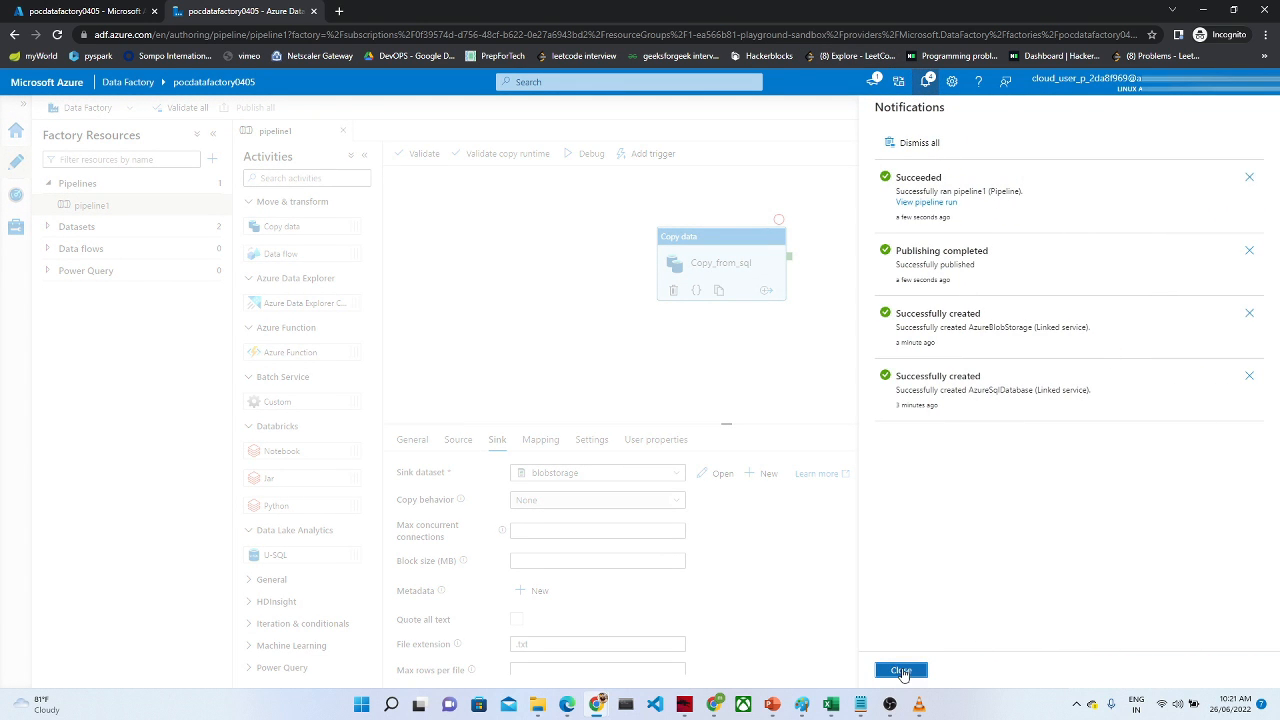
click(900, 669)
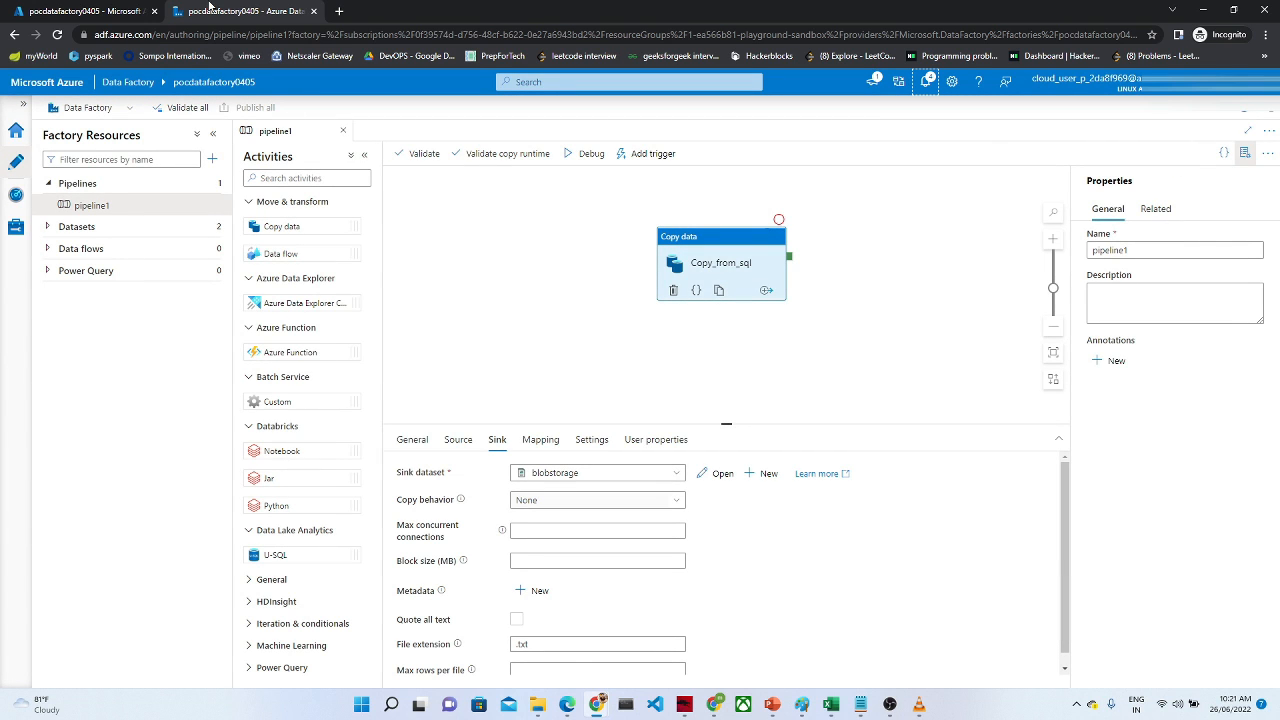
click(90, 10)
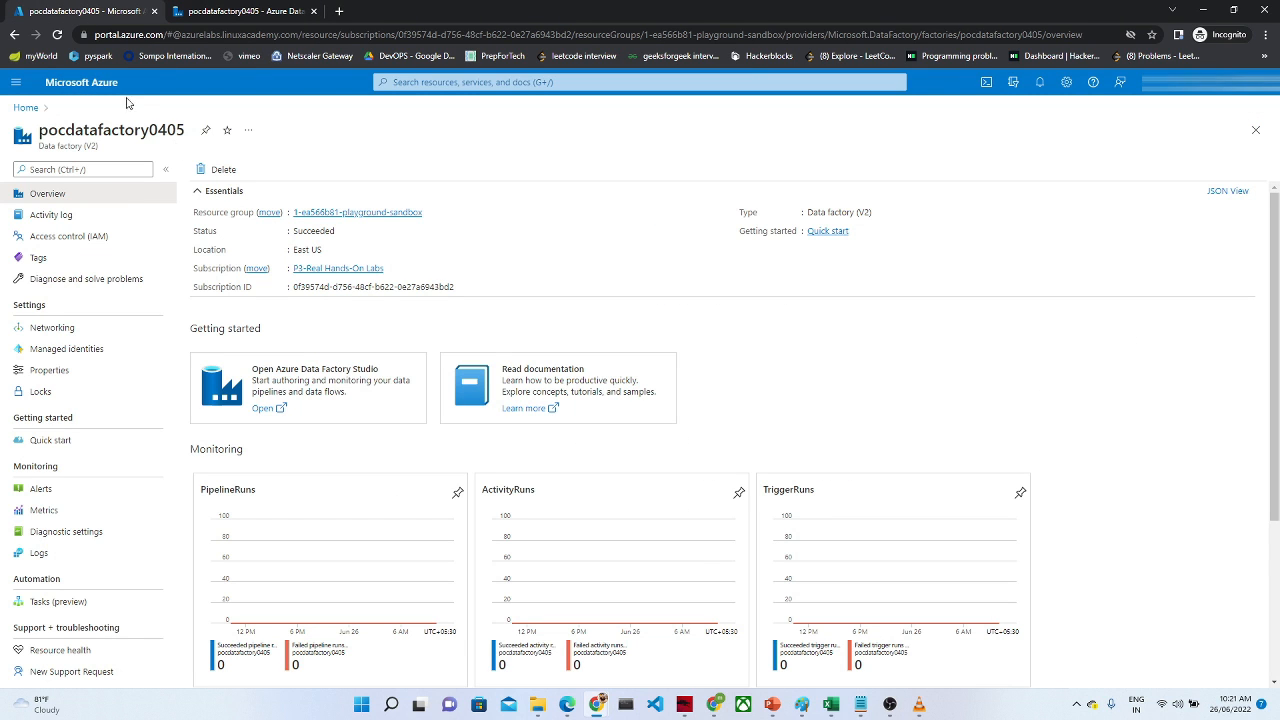
click(88, 82)
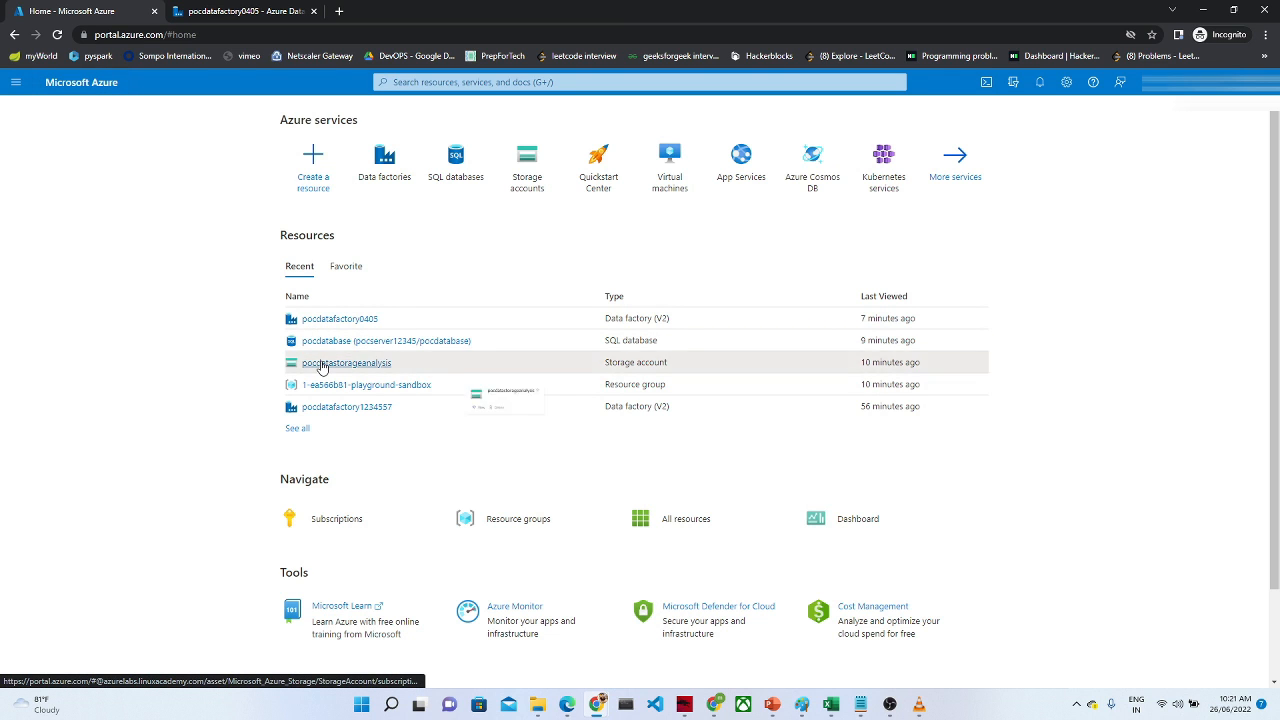
click(322, 364)
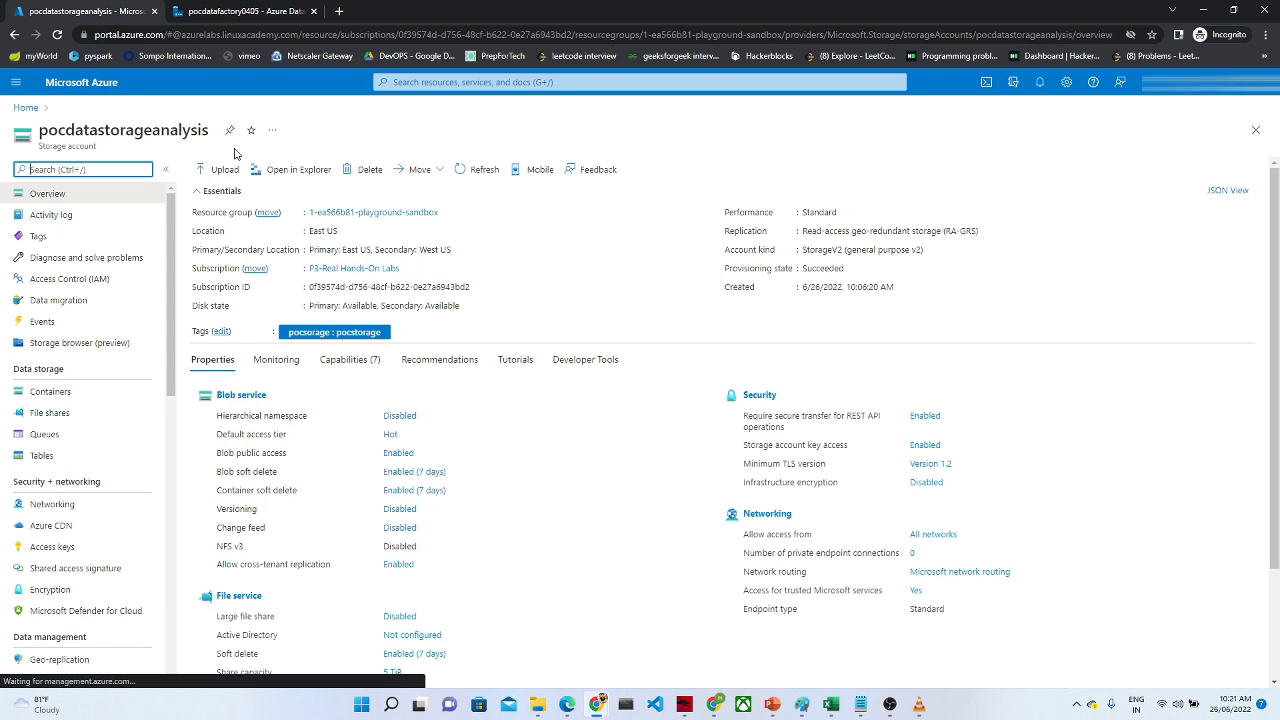
click(45, 395)
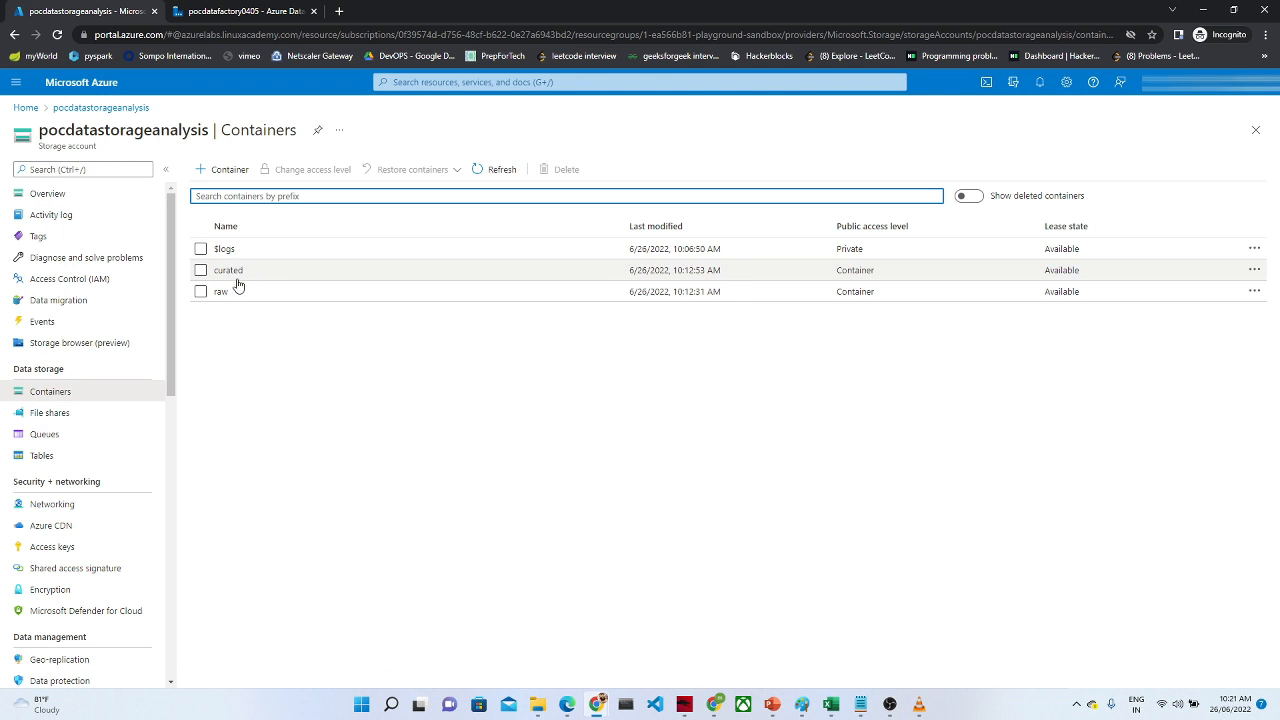
click(219, 292)
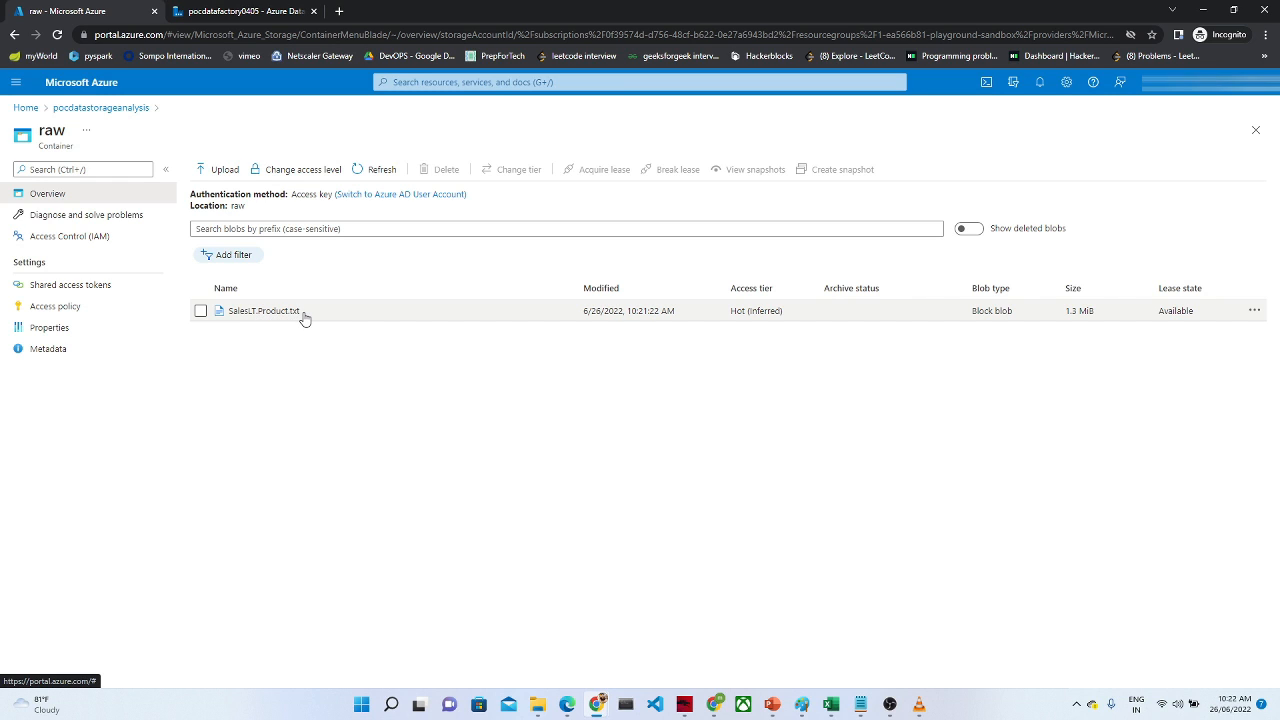
Step: Download the SalesLT.Product.txt blob from the raw container and return to pipeline1 in the data factory
click(251, 312)
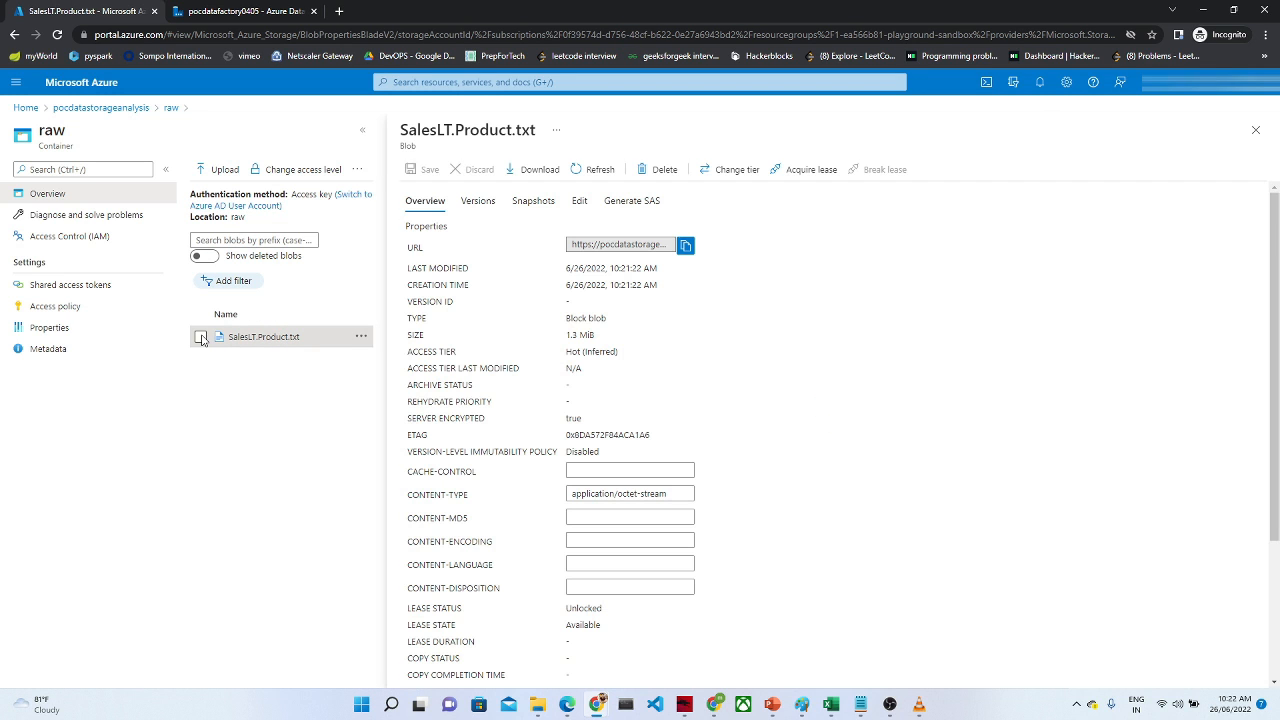
click(539, 170)
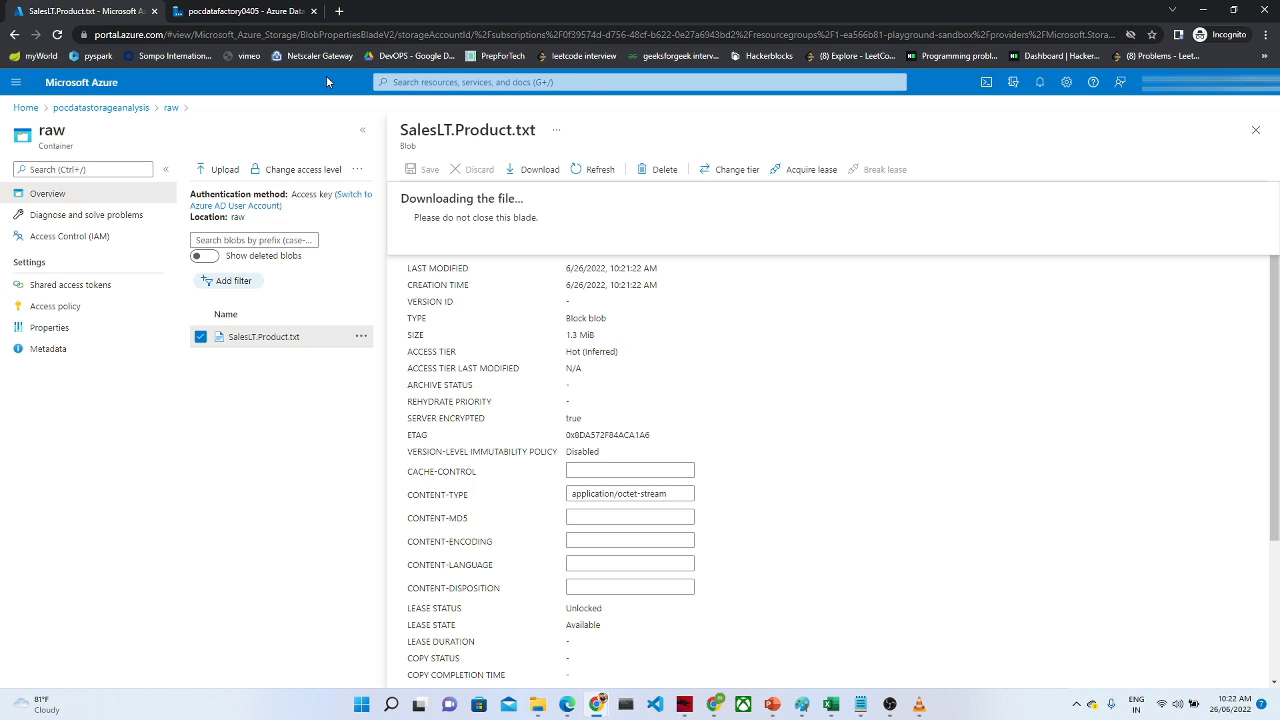
click(253, 9)
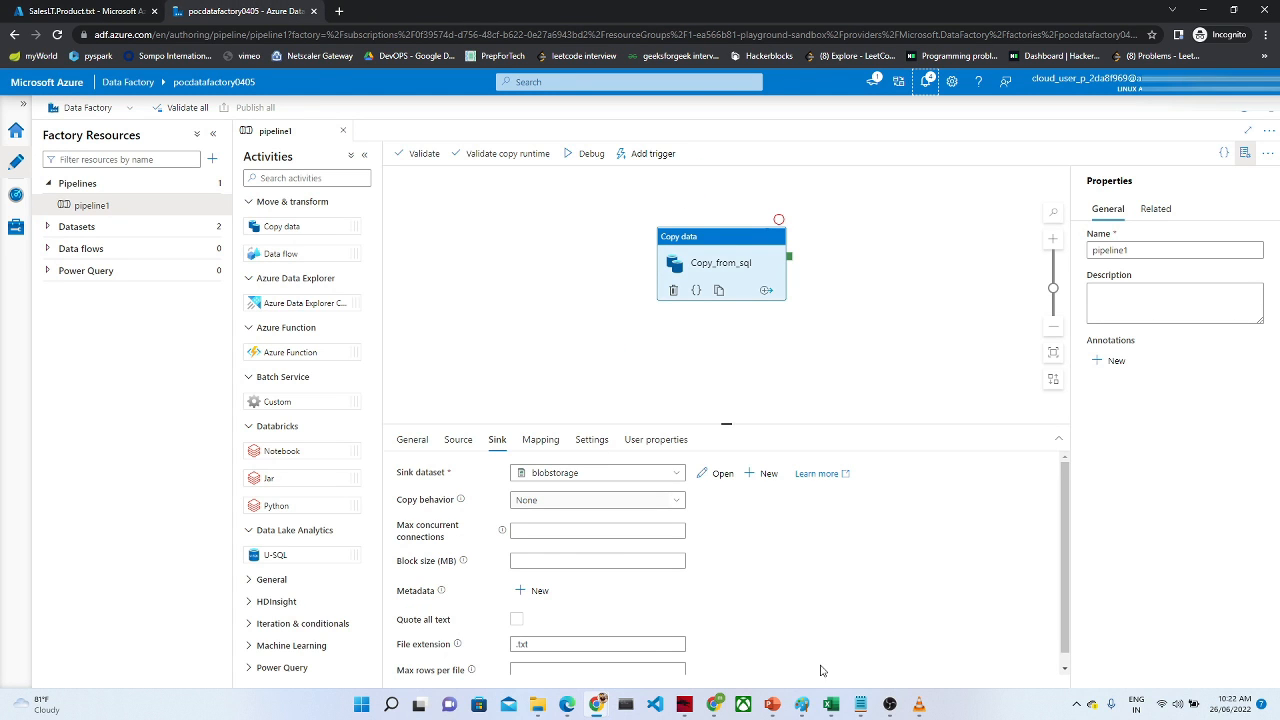
Step: Switch to the lab diagram in Paint and add the text "source -- dataset -- linked service" below the azure sql database label
click(802, 704)
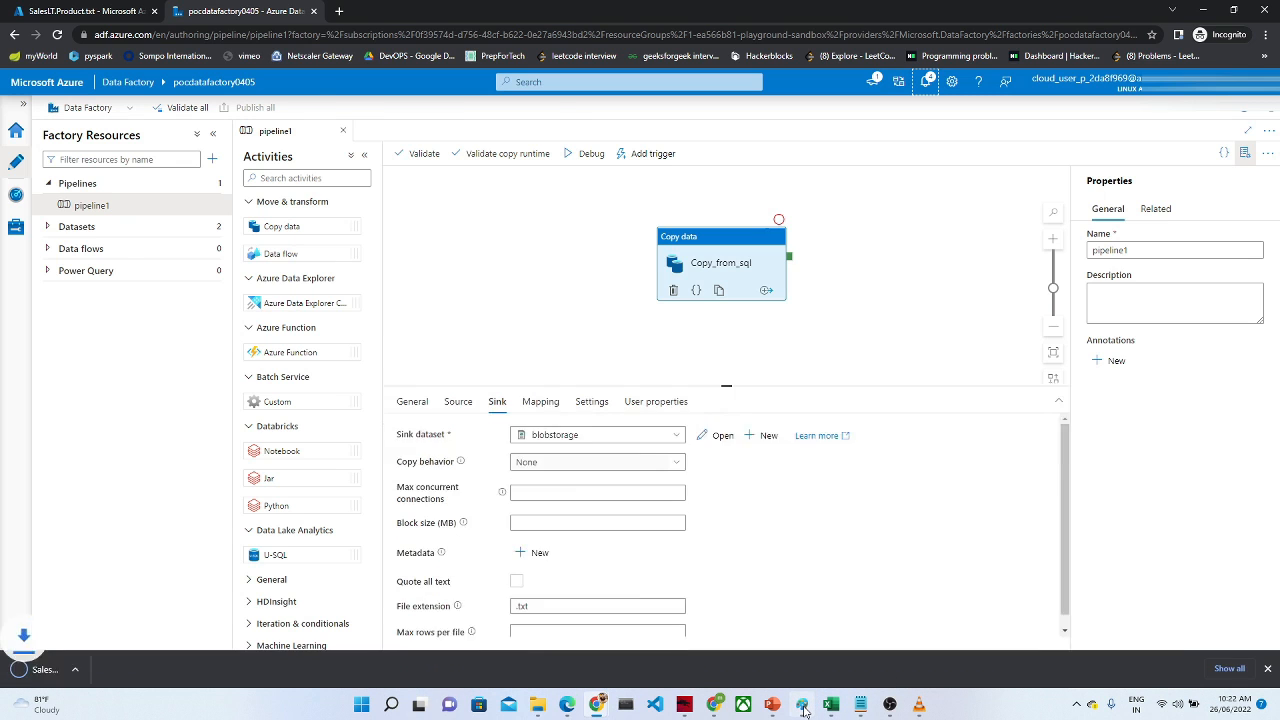
scroll(1276, 362, down, 4)
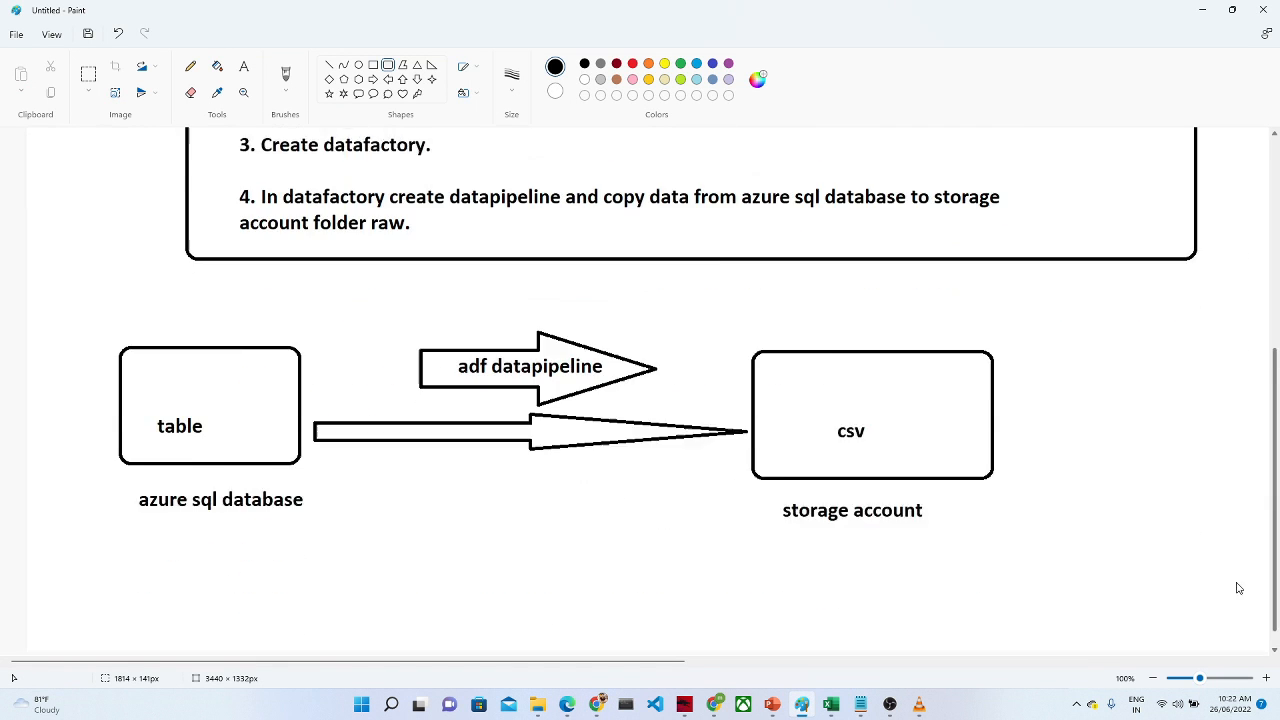
scroll(1276, 362, up, 4)
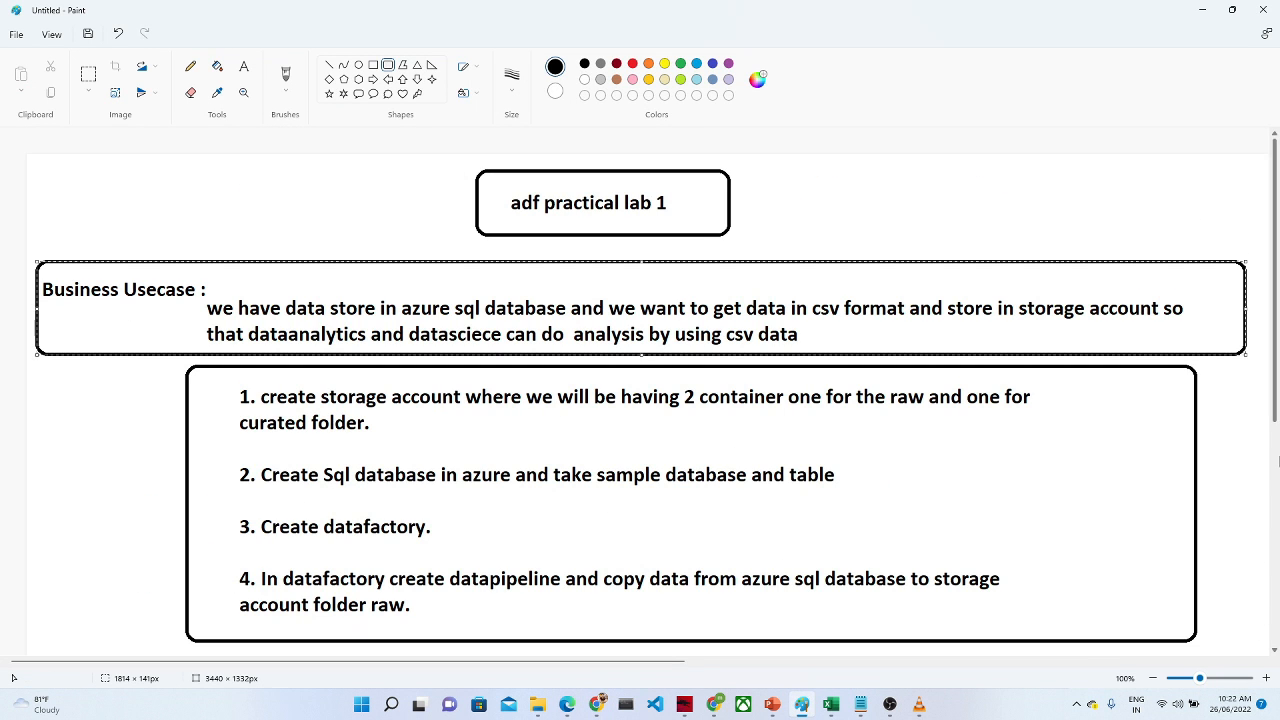
scroll(1274, 418, down, 4)
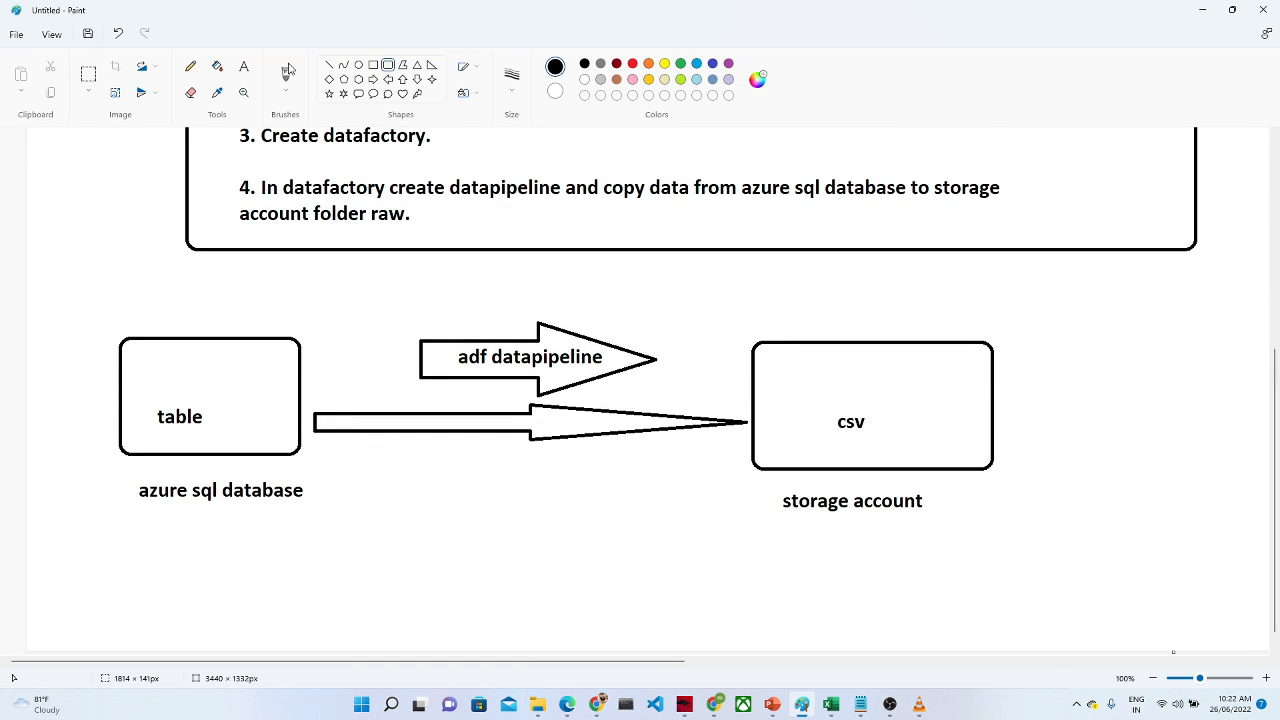
click(243, 66)
click(231, 404)
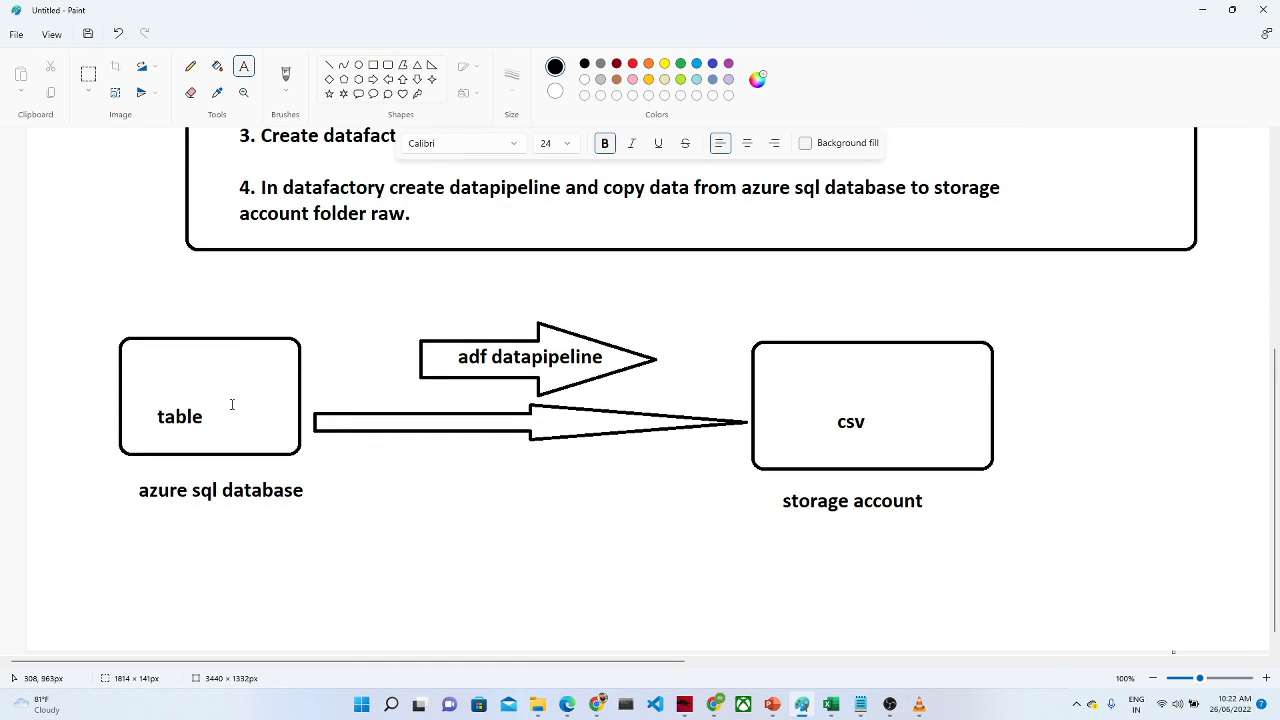
click(157, 561)
text(so)
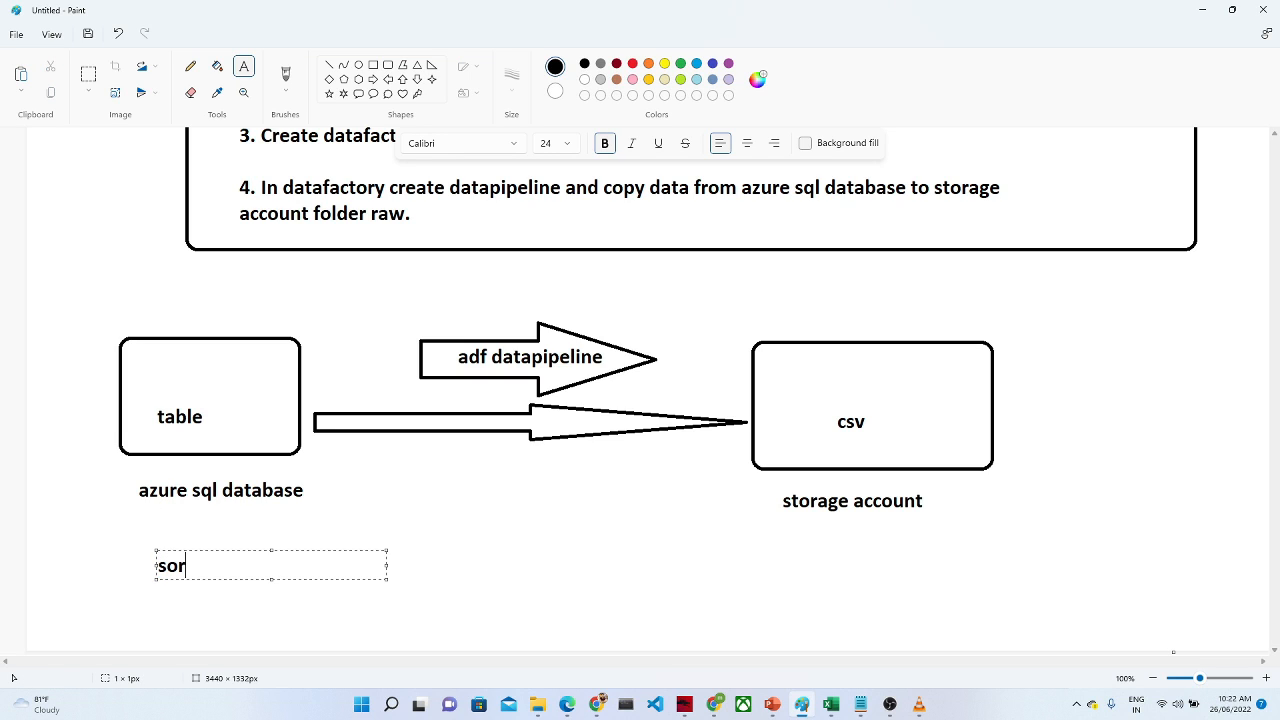
text(urce   -- dataset )
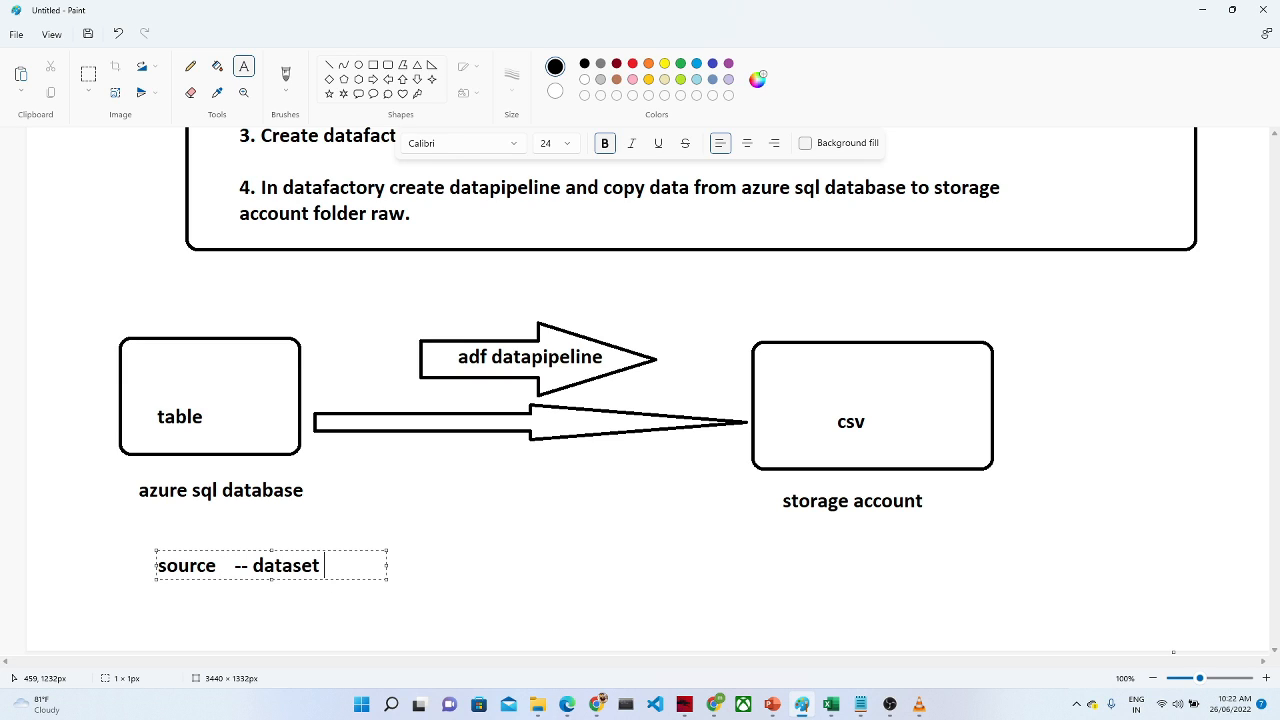
text(-- linked service)
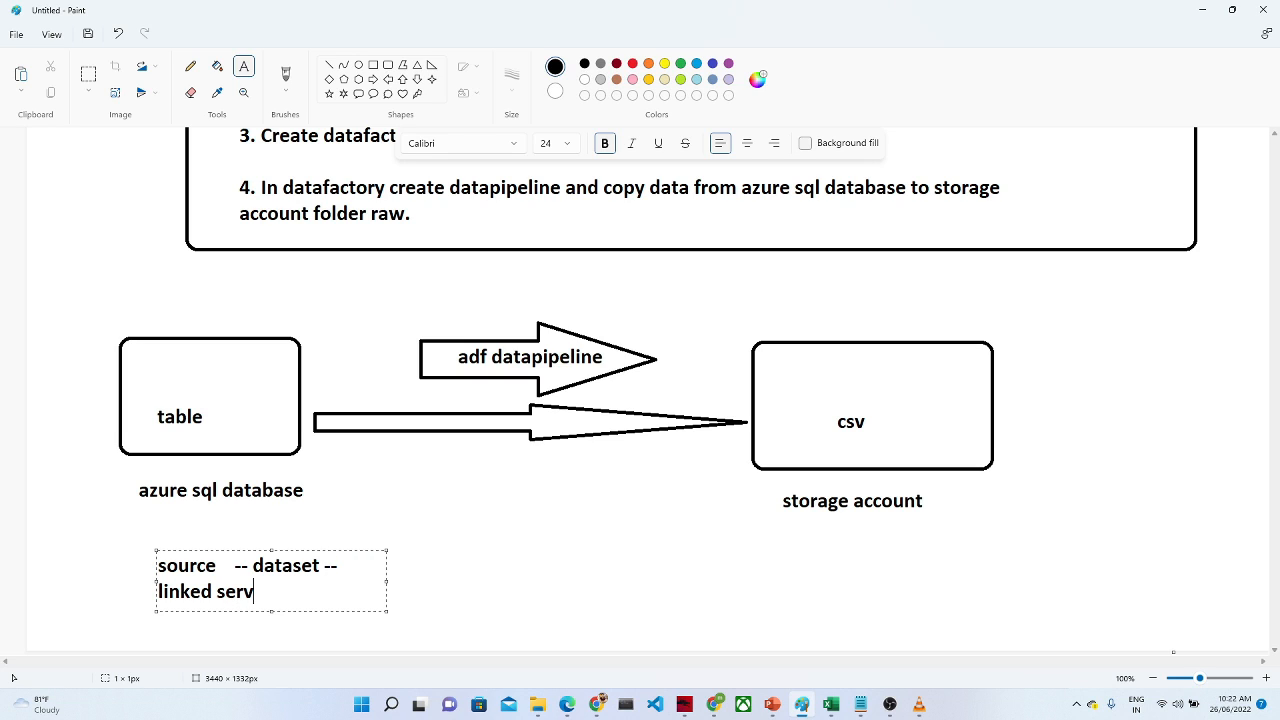